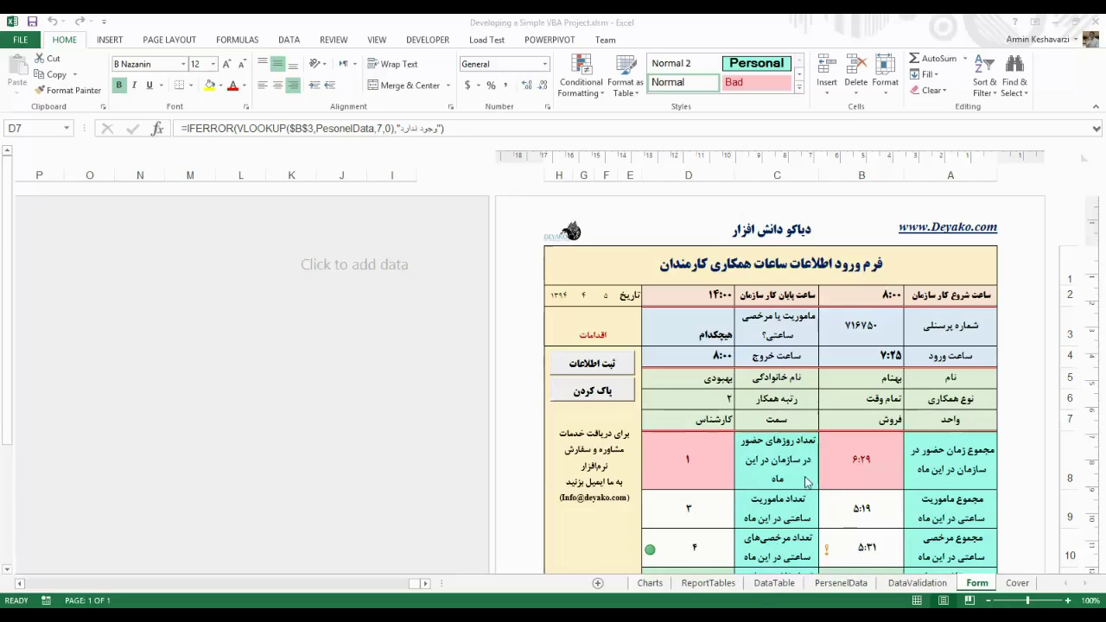
# - Confirm Developer is checked under Customize Ribbon in Excel Options and close the dialog
pyautogui.click(417, 49)
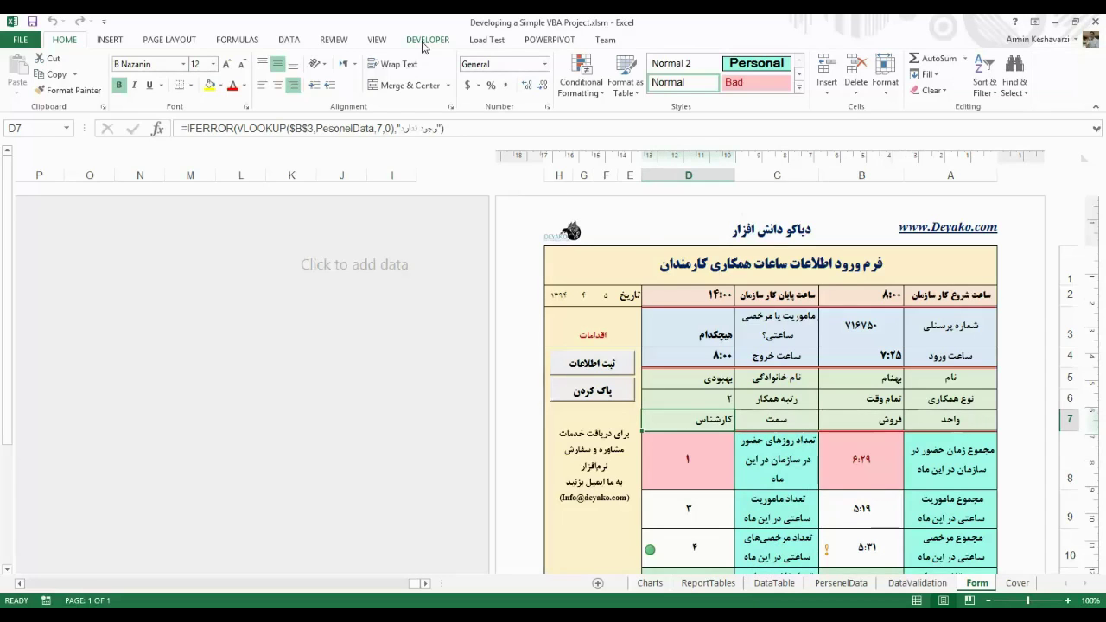
pyautogui.click(427, 41)
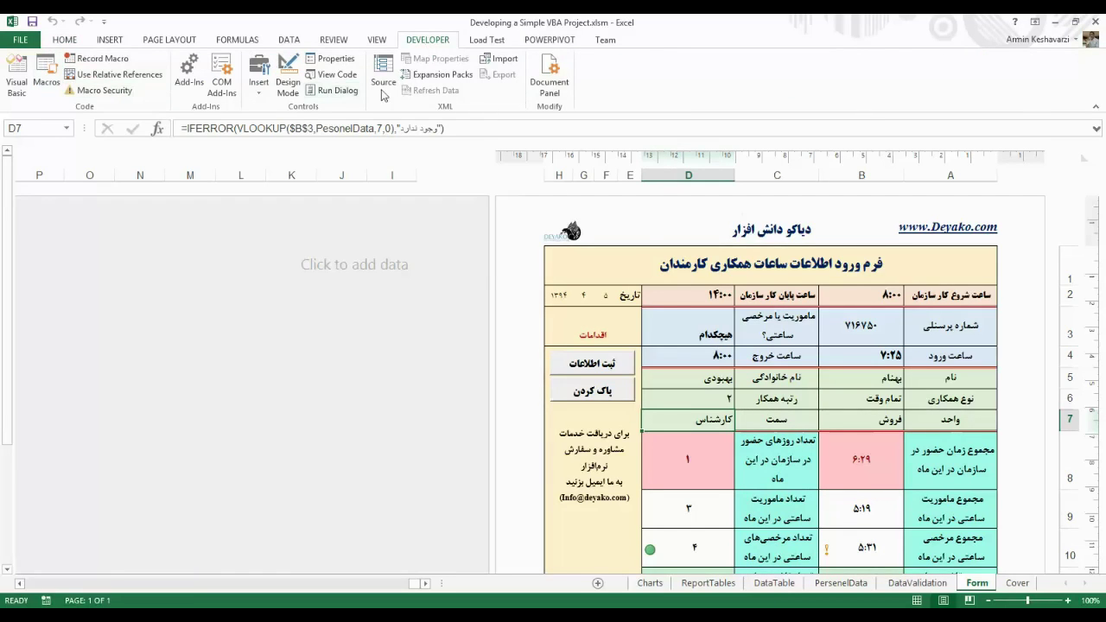
pyautogui.click(18, 47)
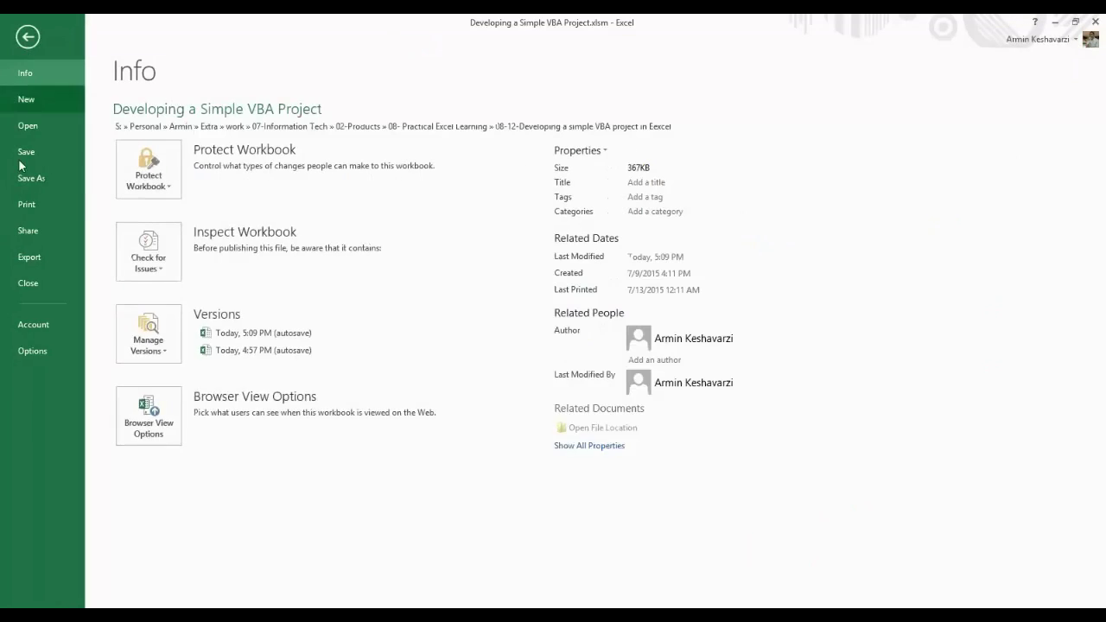
pyautogui.click(32, 351)
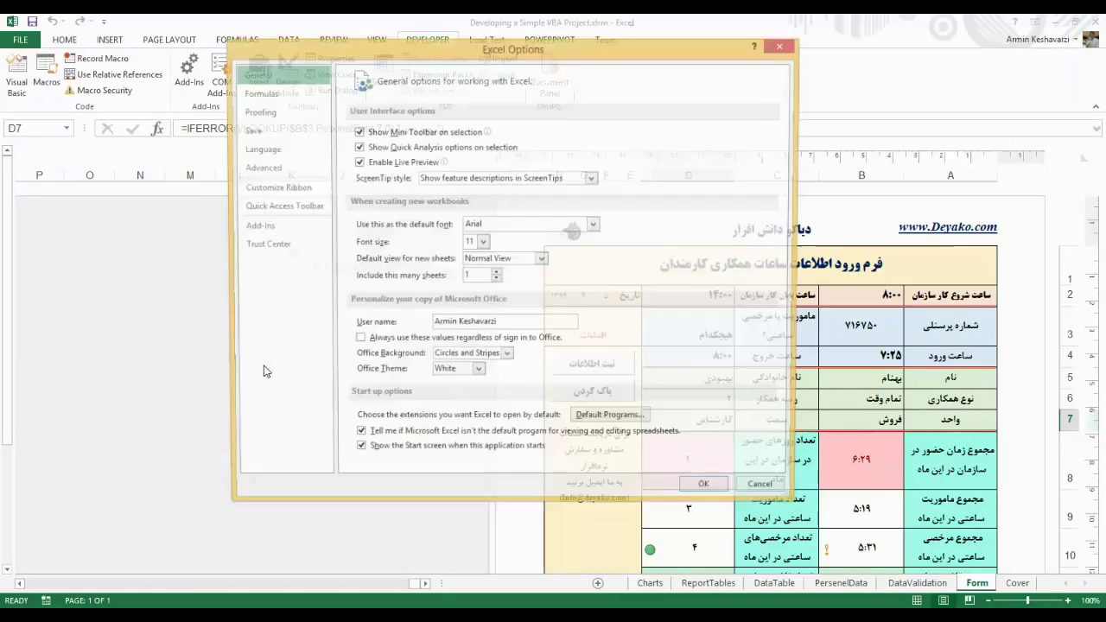
pyautogui.click(292, 188)
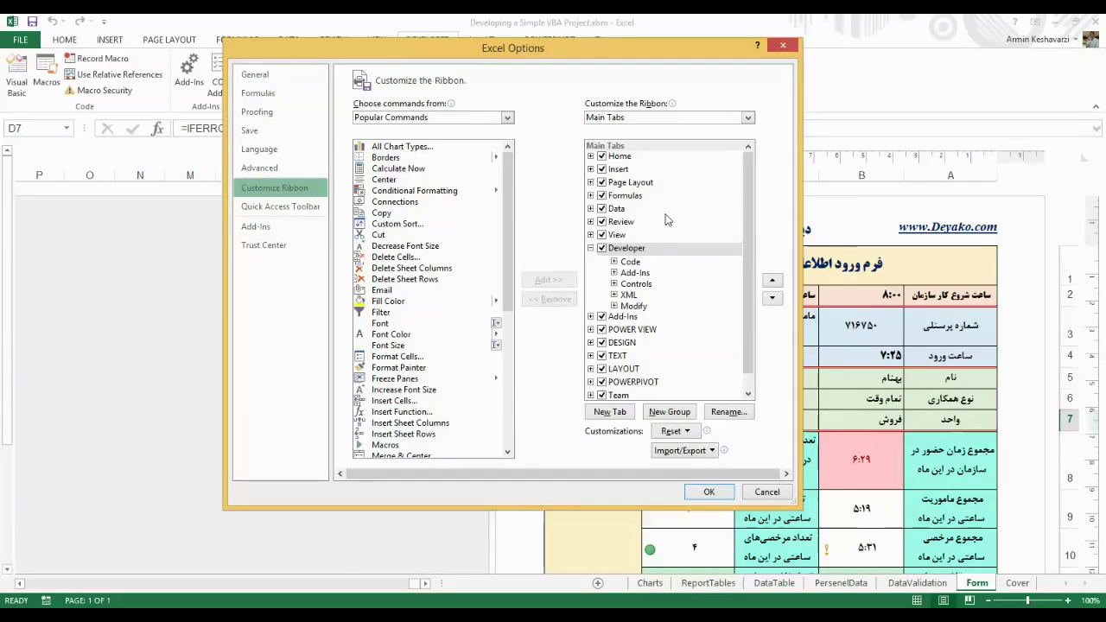
pyautogui.click(696, 500)
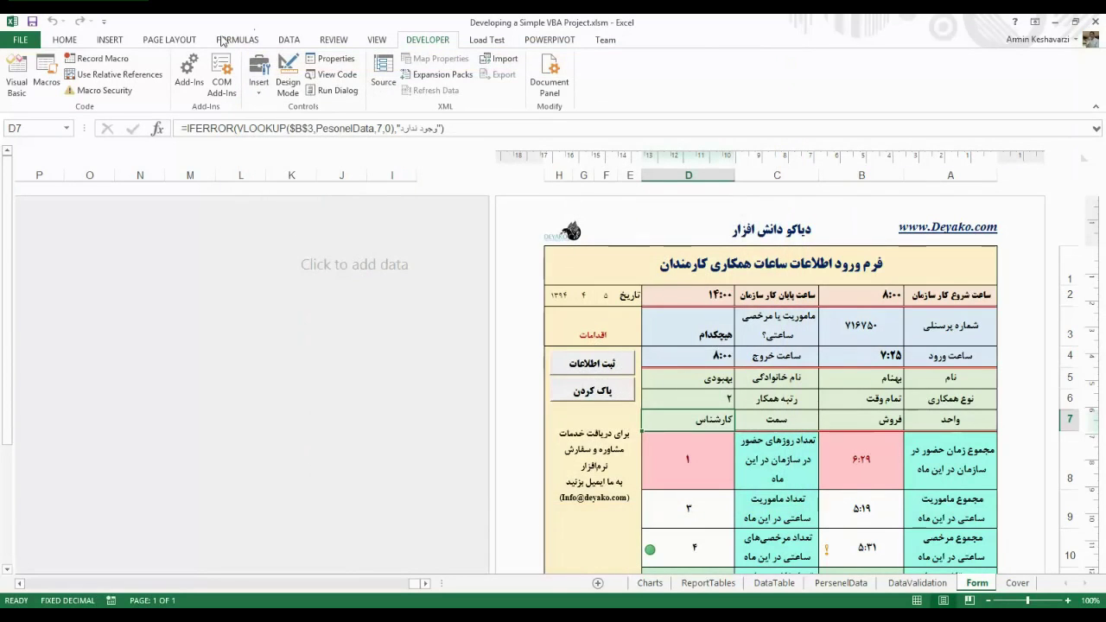
# - Preview the Developer Insert controls list without adding any control
pyautogui.click(113, 74)
pyautogui.click(259, 83)
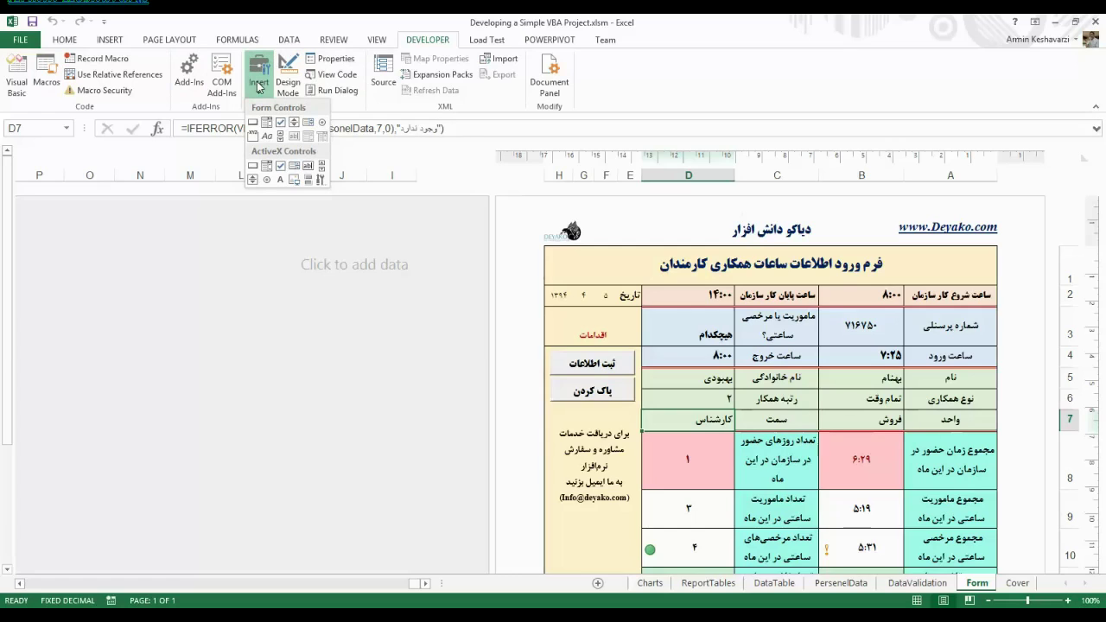
pyautogui.click(259, 83)
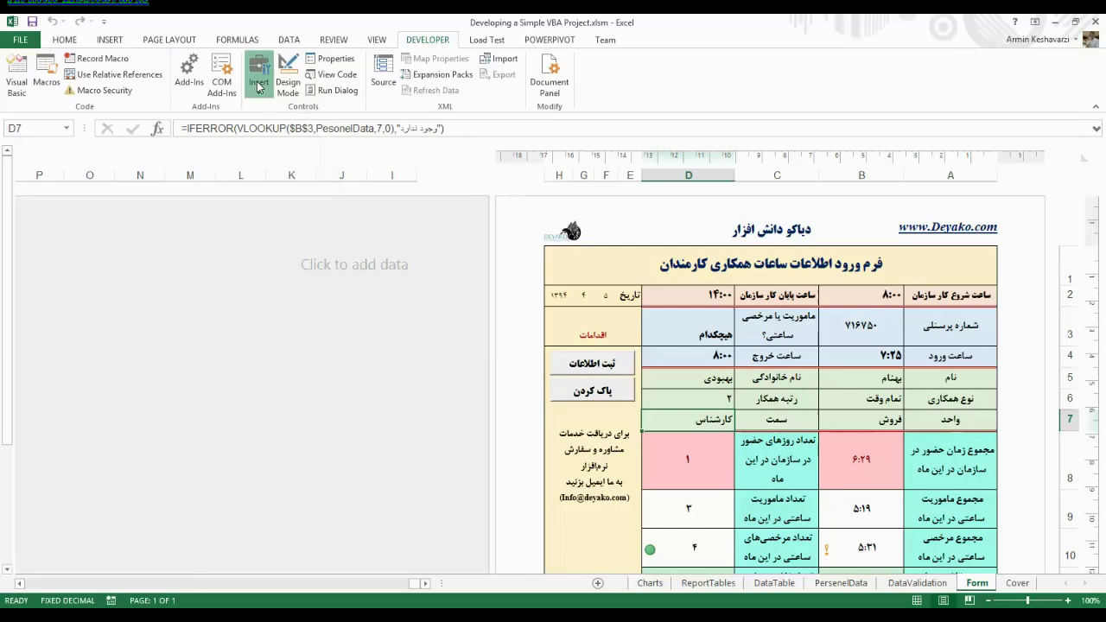
# - Inspect form cells B3, B4, D3 and D4, then select empty row 1445 on DataTable
pyautogui.click(911, 377)
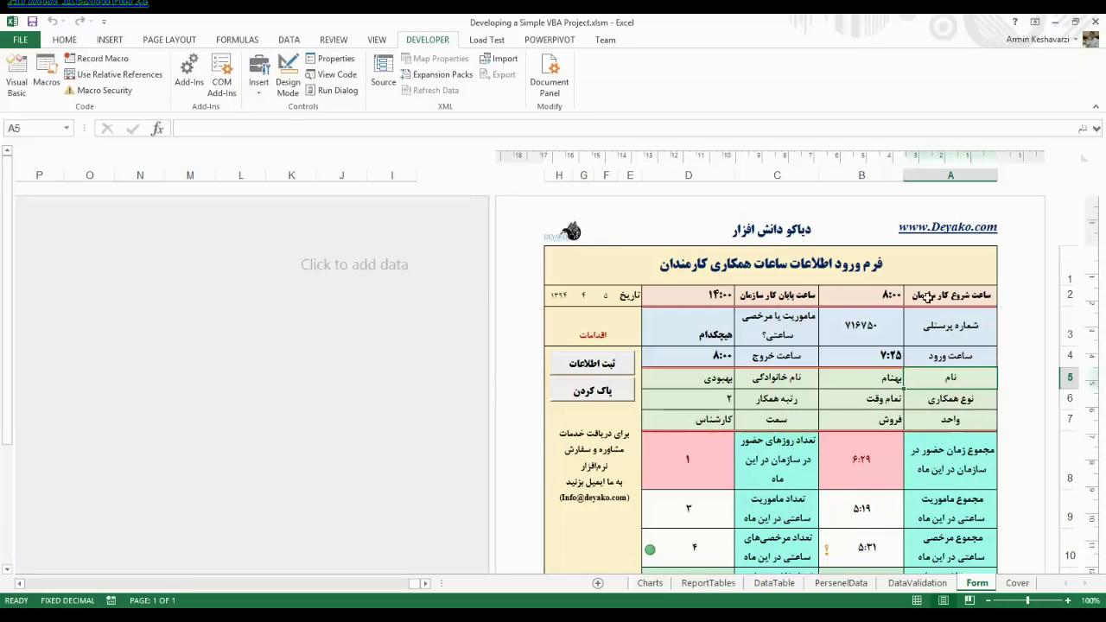
pyautogui.click(874, 330)
pyautogui.click(884, 355)
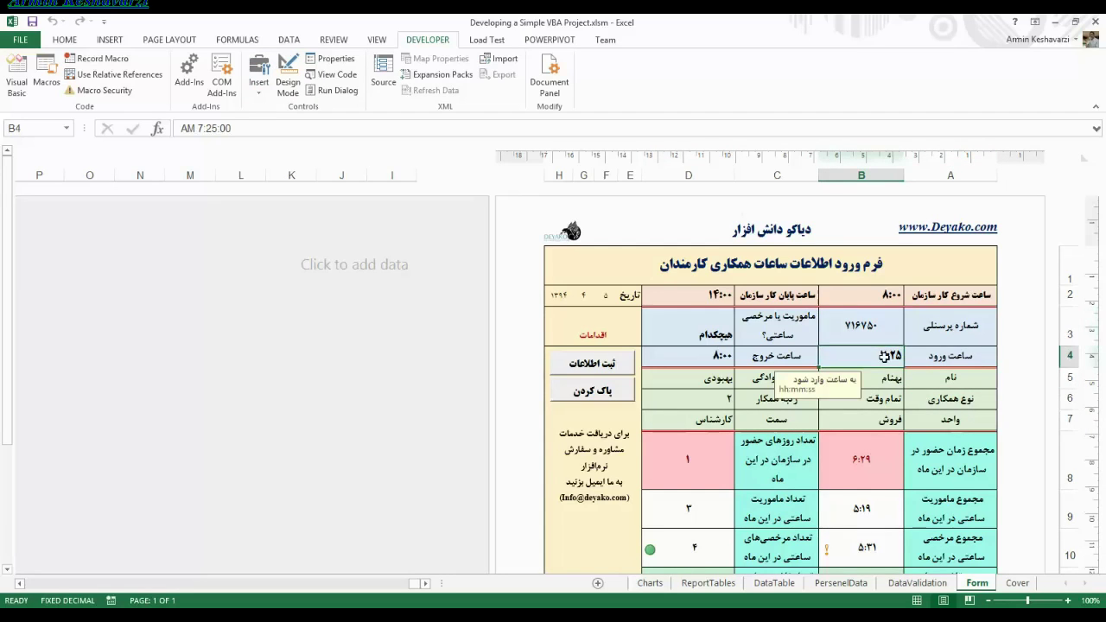
pyautogui.click(722, 341)
pyautogui.click(705, 356)
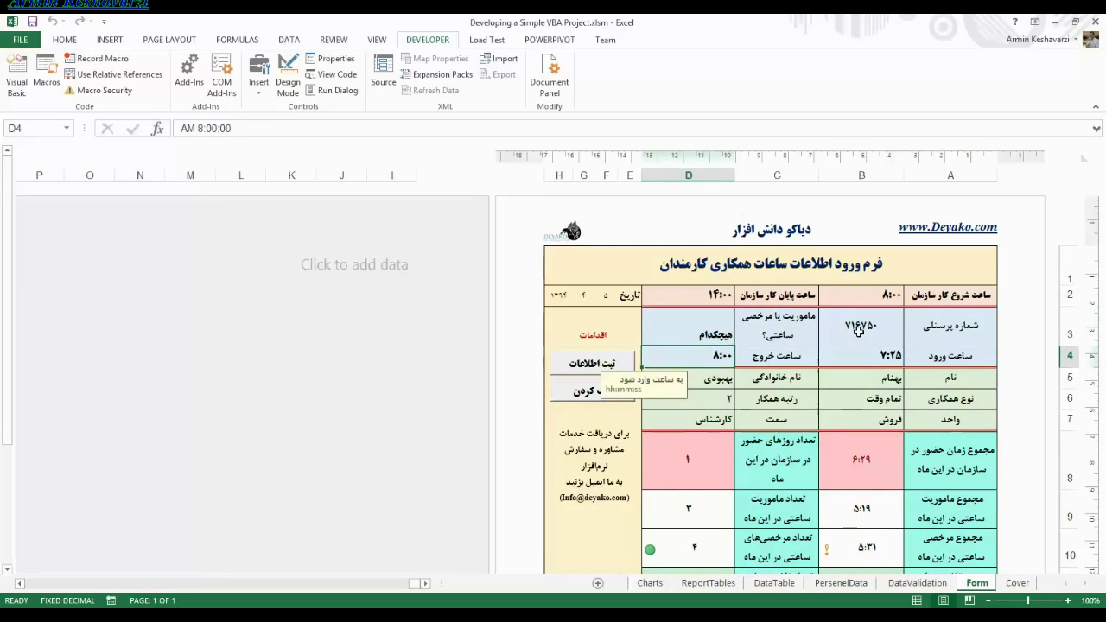
pyautogui.click(860, 341)
pyautogui.click(864, 356)
pyautogui.click(867, 338)
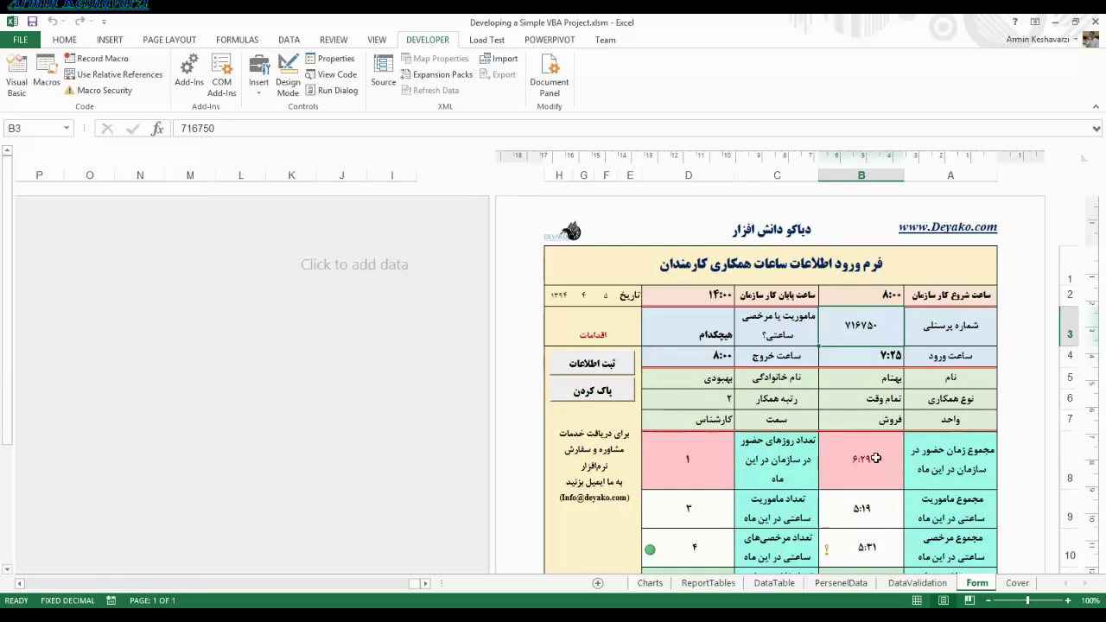
pyautogui.click(782, 596)
pyautogui.moveTo(1063, 529); pyautogui.dragTo(245, 531)
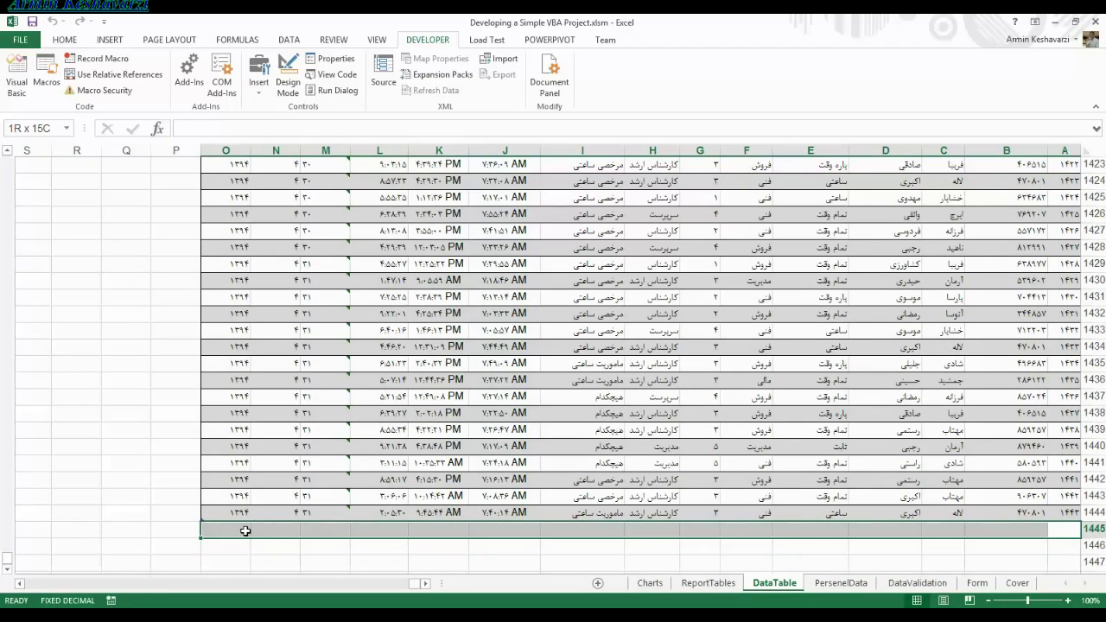
# - Switch back to the Form sheet showing the attendance entry form
pyautogui.click(978, 584)
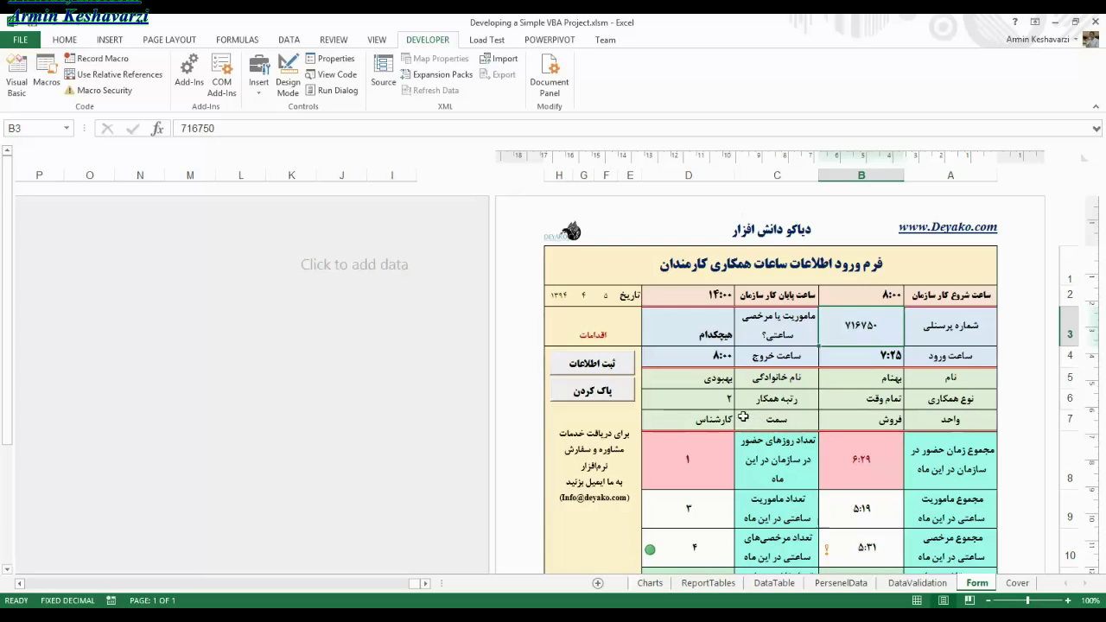
# - Submit the entry with the ثبت اطلاعات button and dismiss the Data Submitted message
pyautogui.click(721, 325)
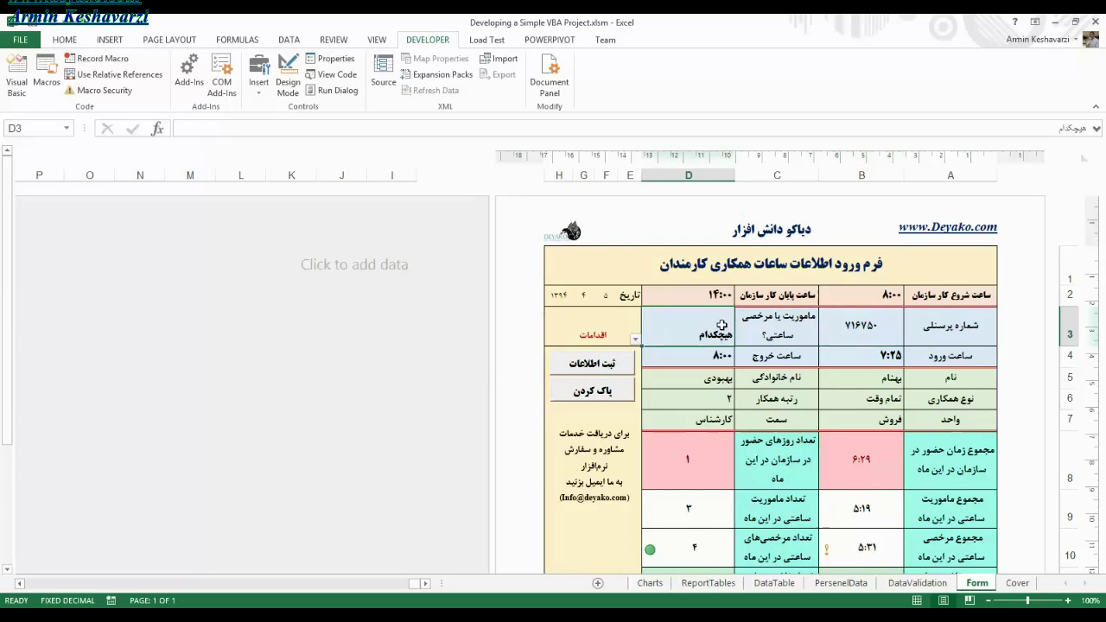
pyautogui.click(860, 324)
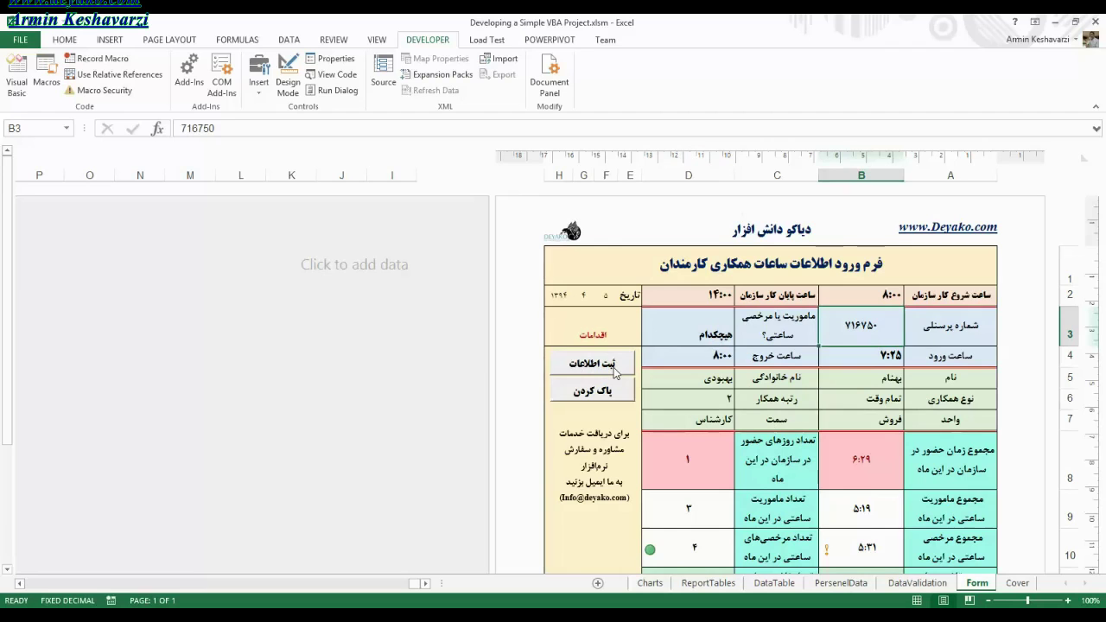
pyautogui.click(614, 368)
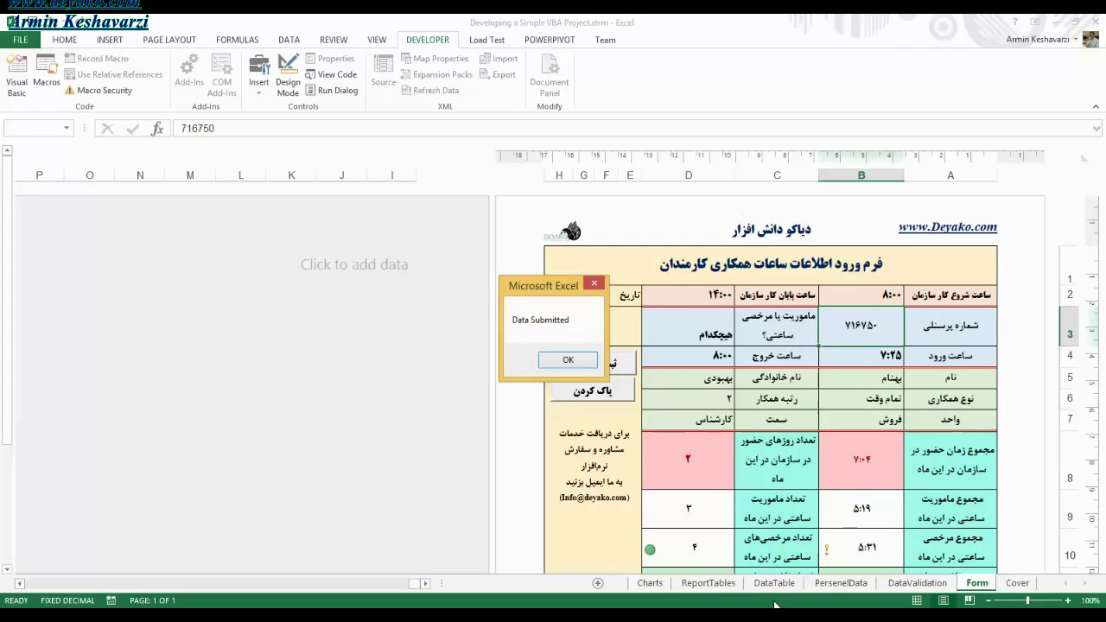
pyautogui.click(570, 361)
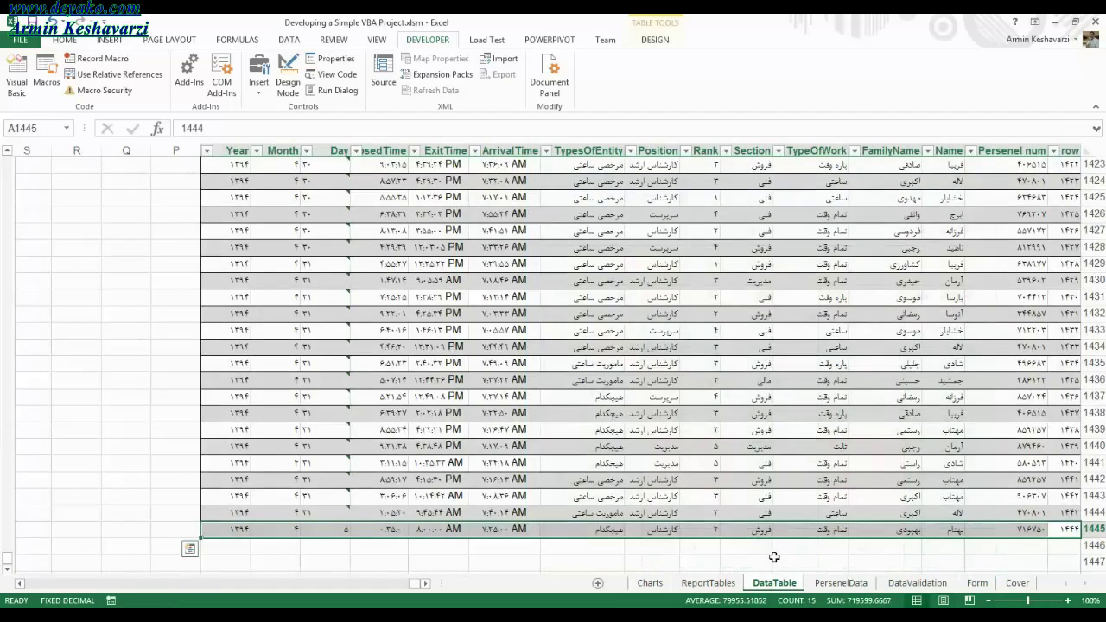
pyautogui.click(775, 583)
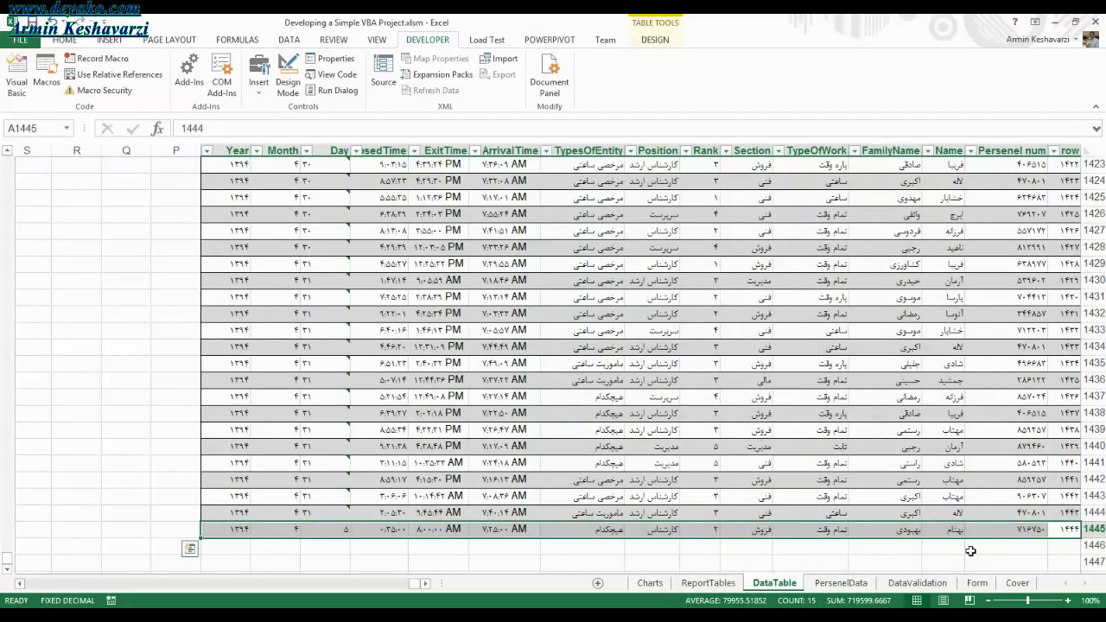
pyautogui.click(229, 529)
pyautogui.click(1069, 529)
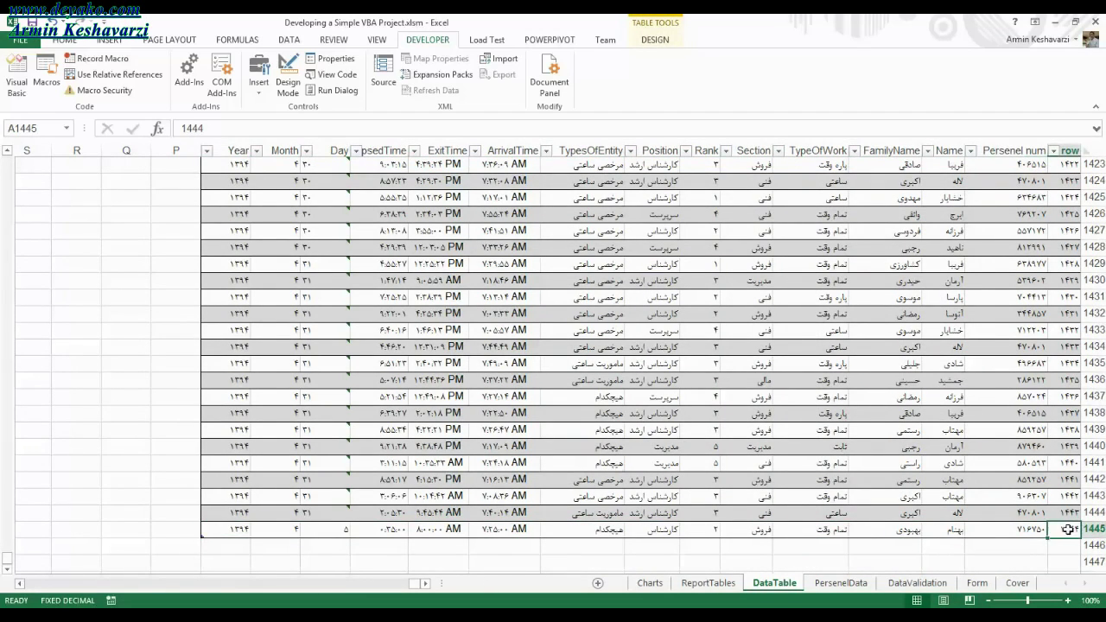
pyautogui.click(841, 583)
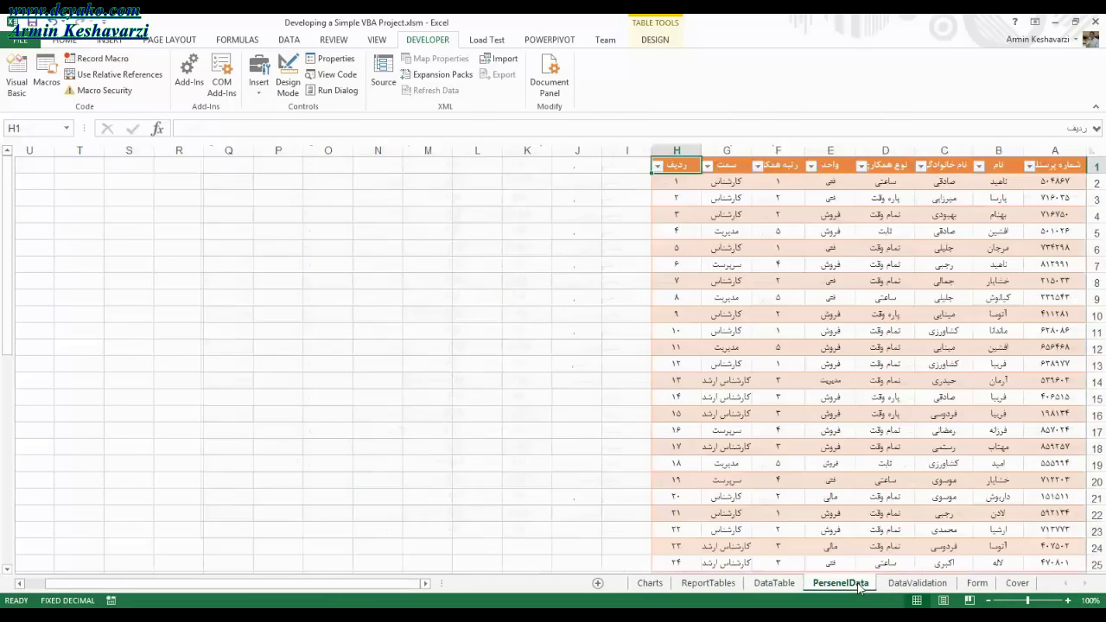
# - In Design Mode, delete the old ثبت اطلاعات button and nudge the پاک کردن button lower
pyautogui.click(990, 583)
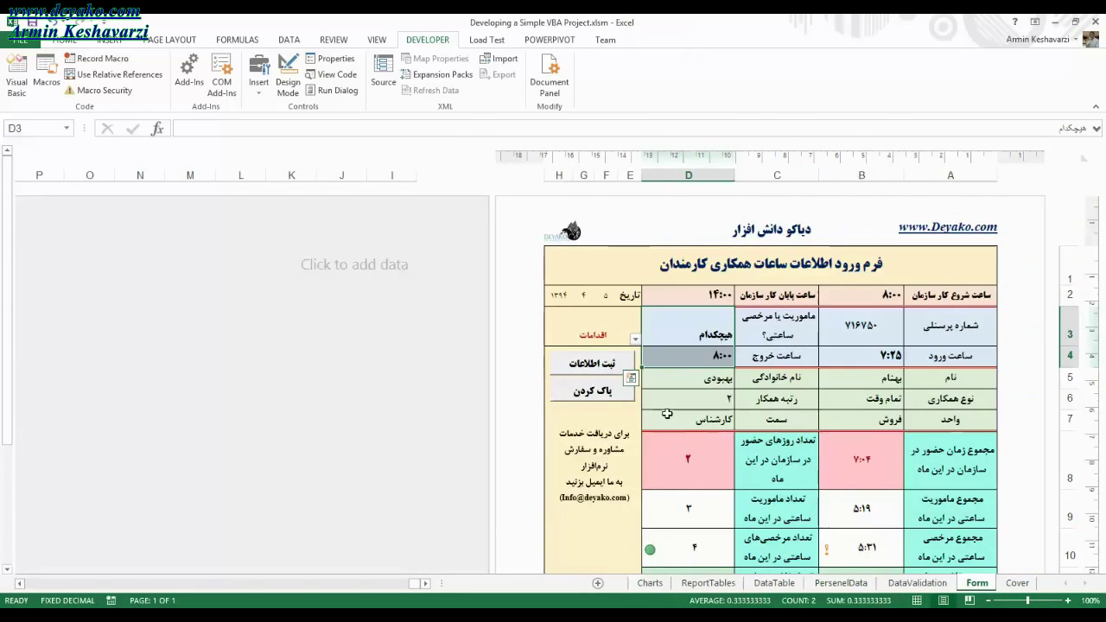
pyautogui.click(288, 76)
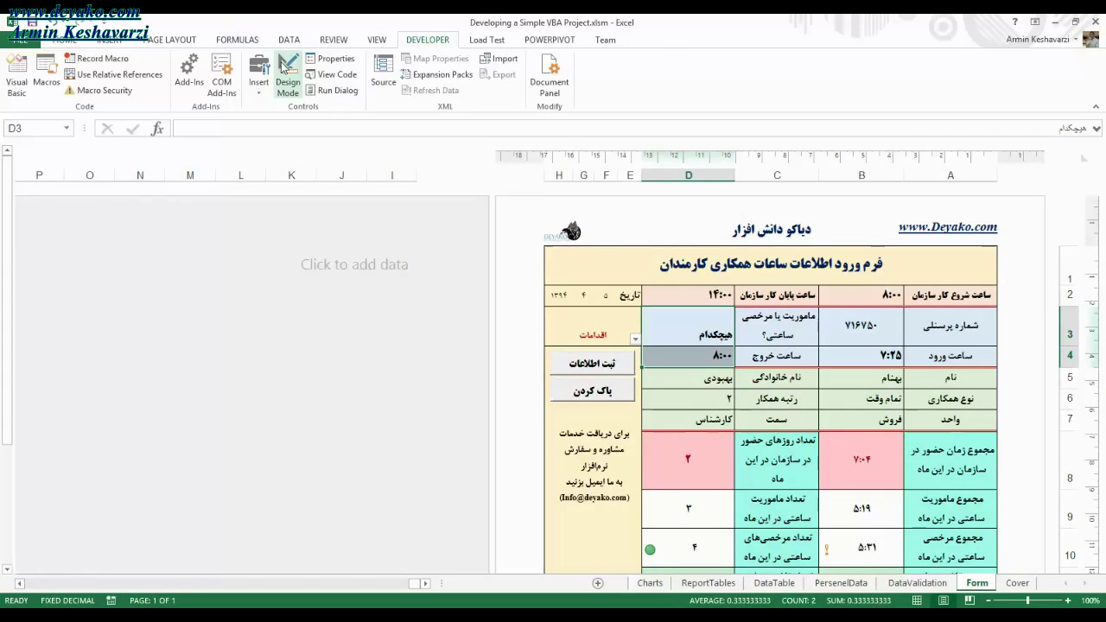
pyautogui.click(597, 363)
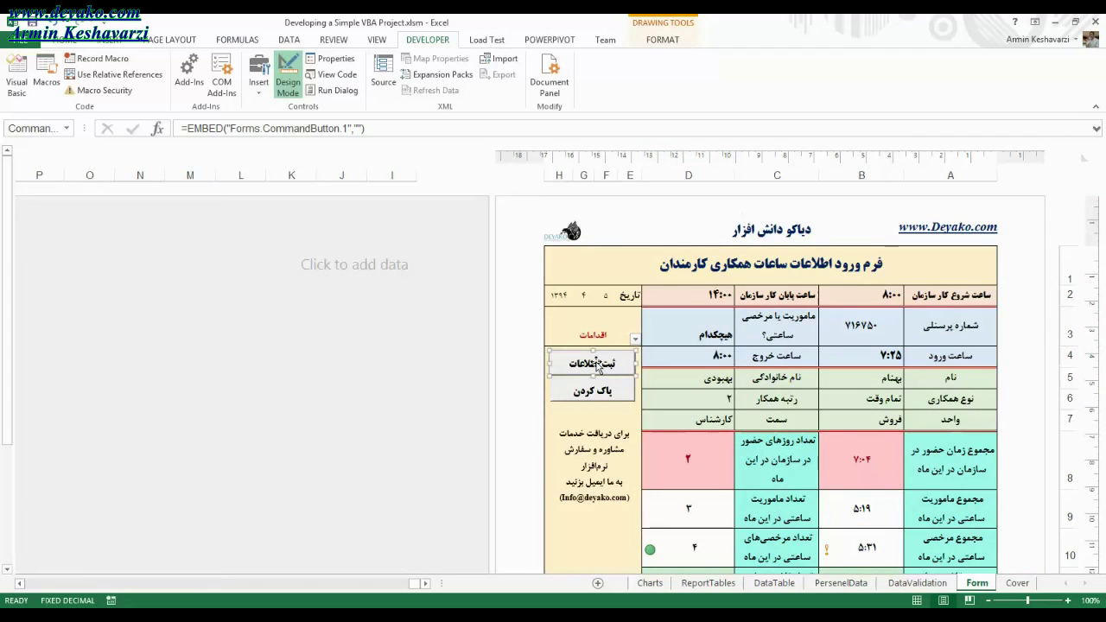
pyautogui.press('Delete')
pyautogui.moveTo(611, 388); pyautogui.dragTo(611, 374)
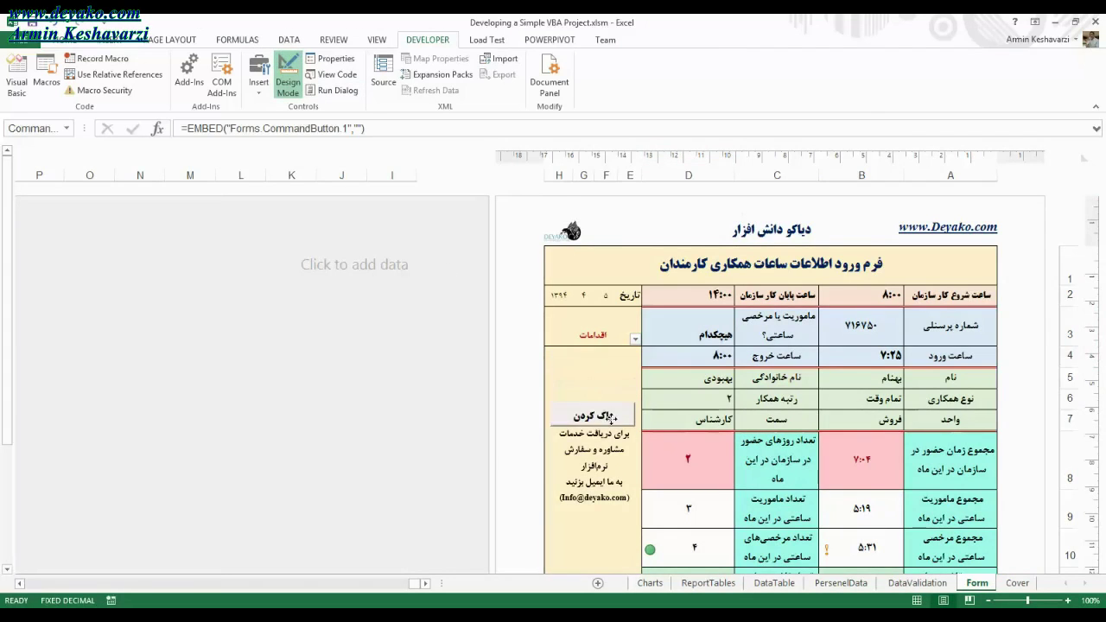
pyautogui.click(687, 335)
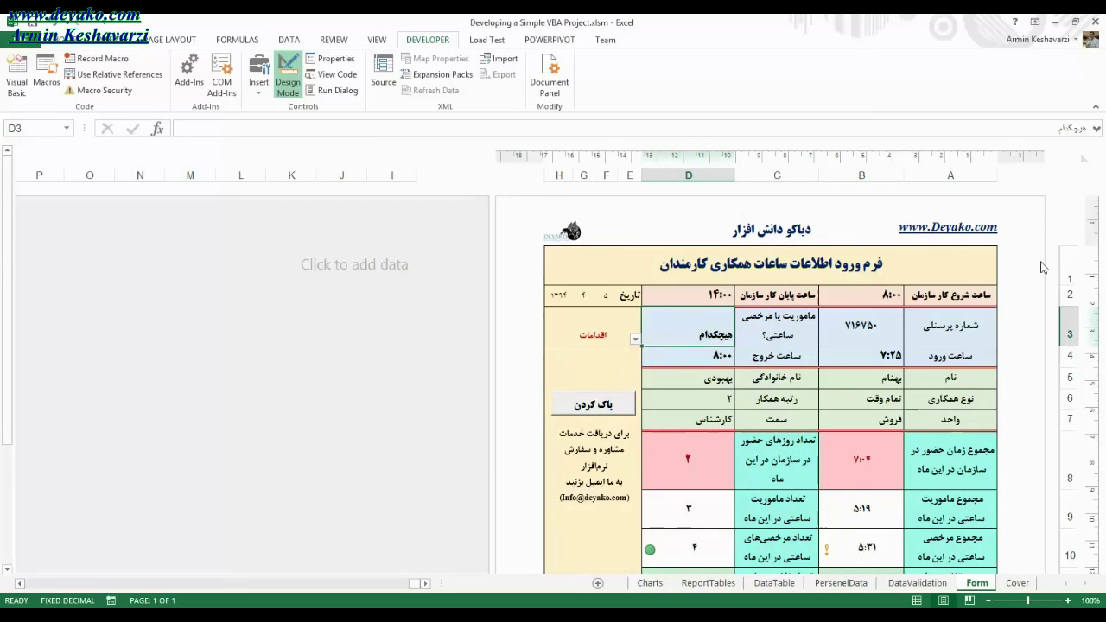
# - Draw a new ActiveX Command Button above the پاک کردن button
pyautogui.click(259, 90)
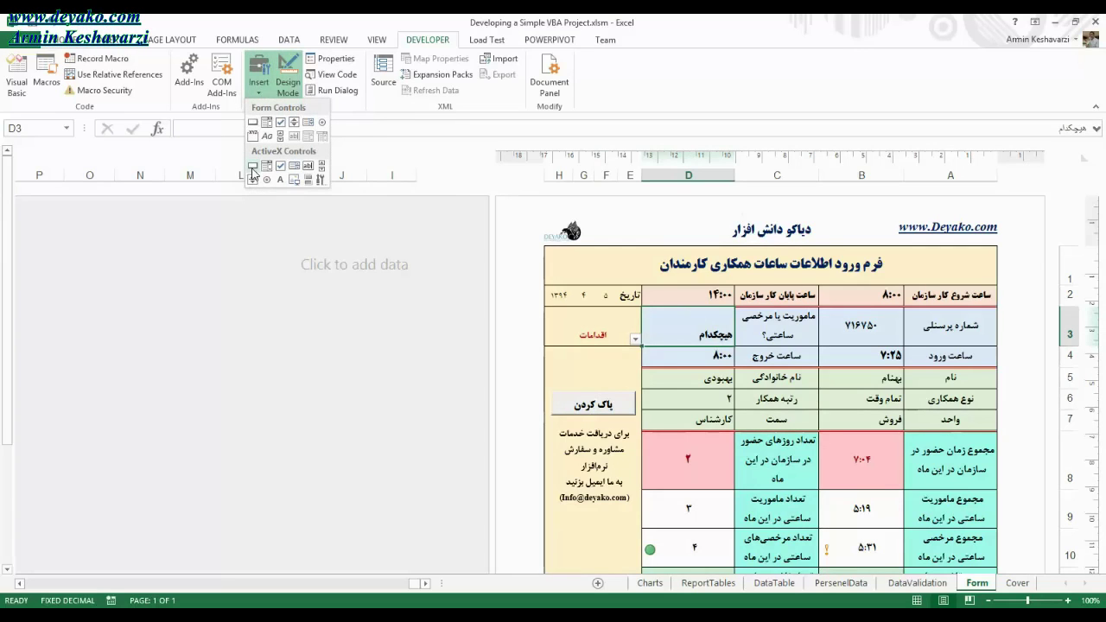
pyautogui.click(251, 166)
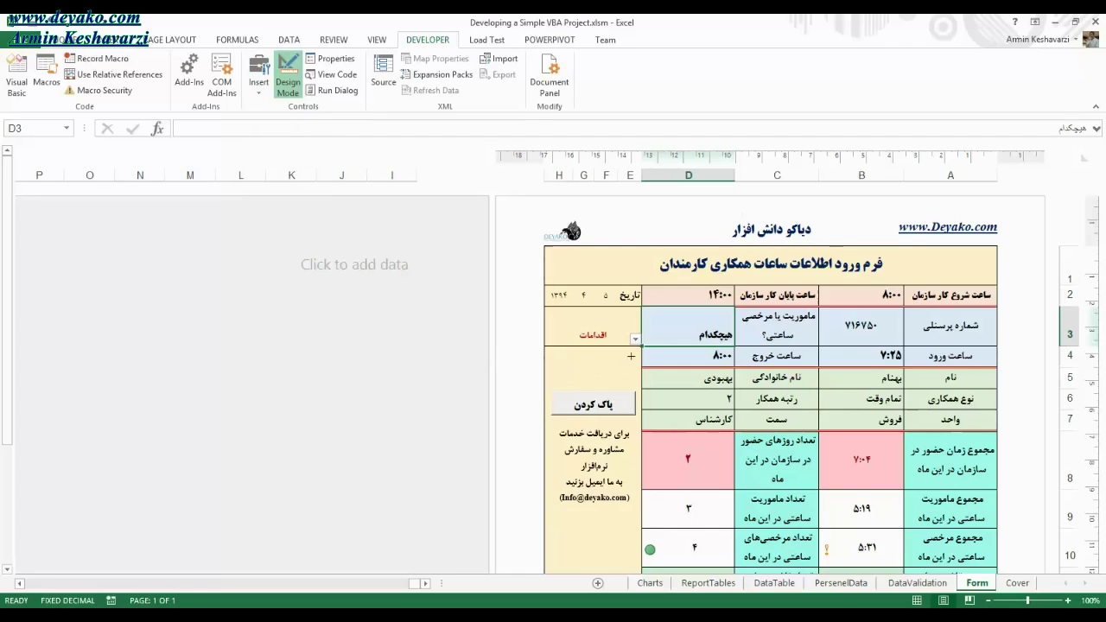
pyautogui.moveTo(638, 348); pyautogui.dragTo(548, 381)
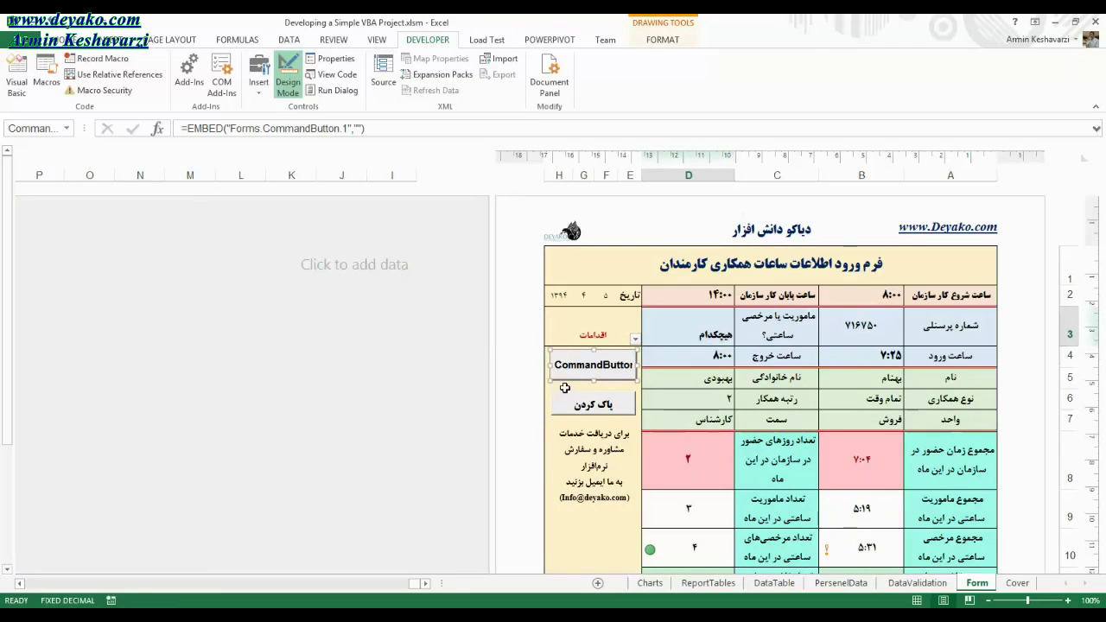
pyautogui.click(568, 390)
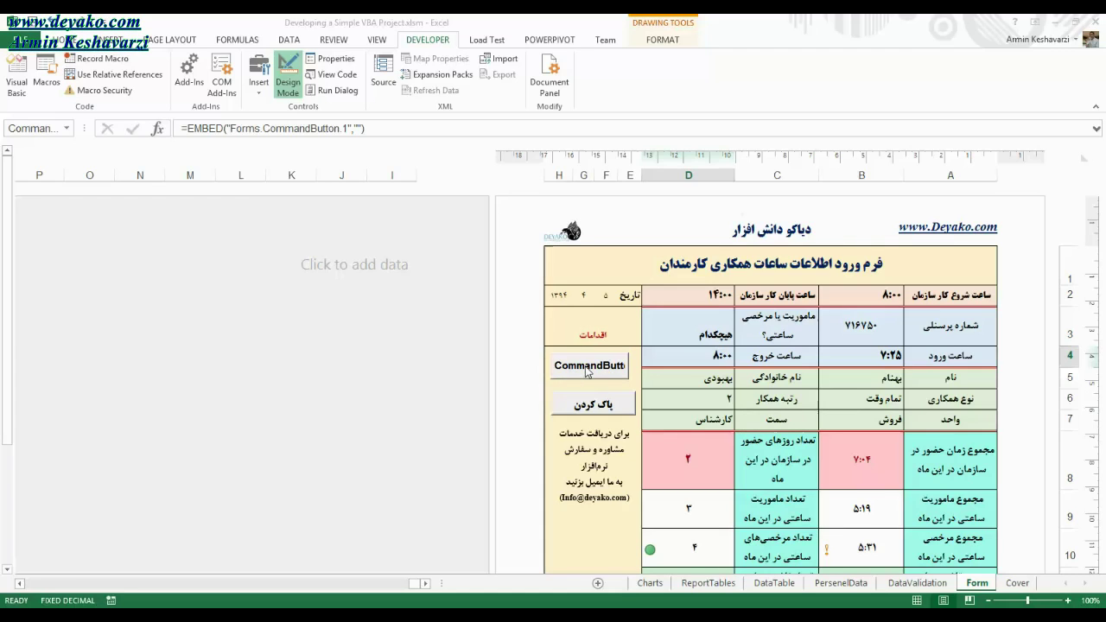
pyautogui.click(593, 370)
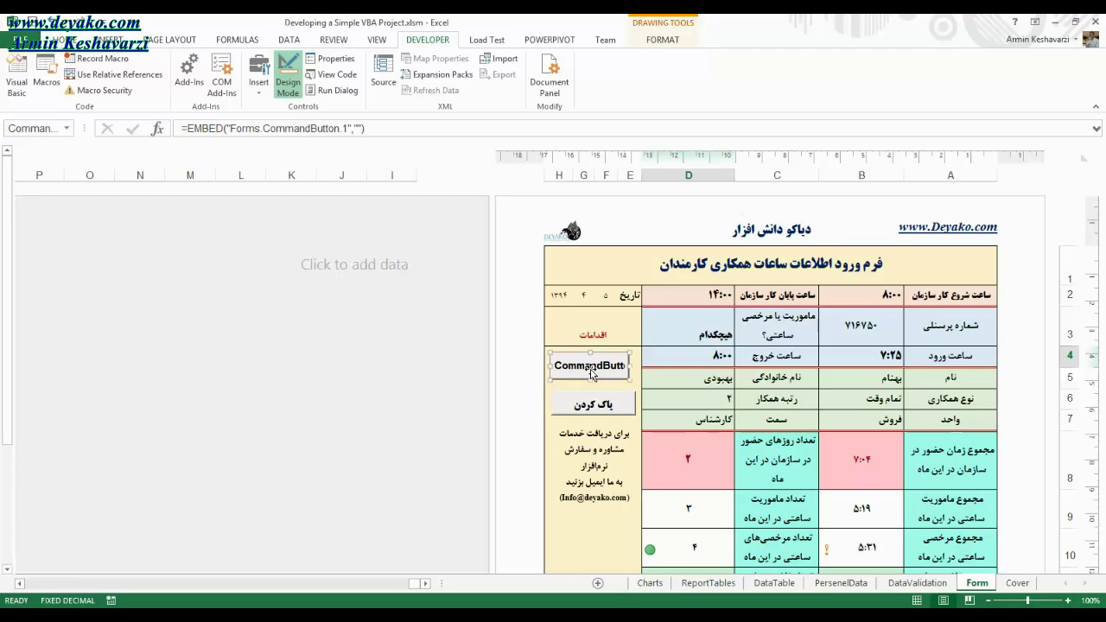
# - In Properties, replace the CommandButton1 caption with 'ثبت اطلاعات'
pyautogui.click(331, 60)
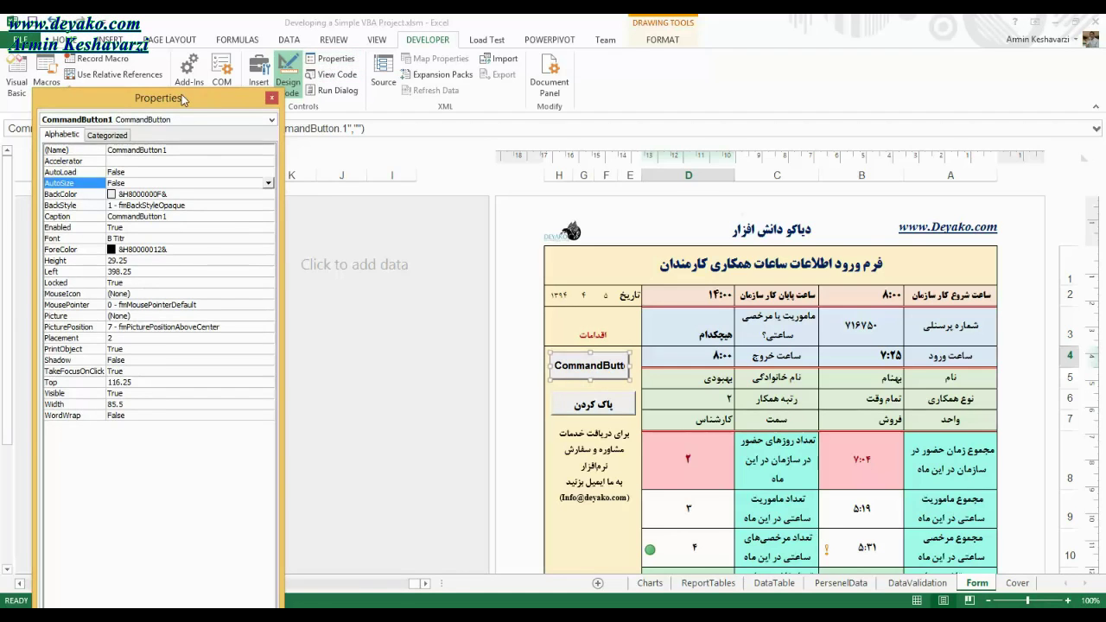
pyautogui.moveTo(182, 95); pyautogui.dragTo(298, 129)
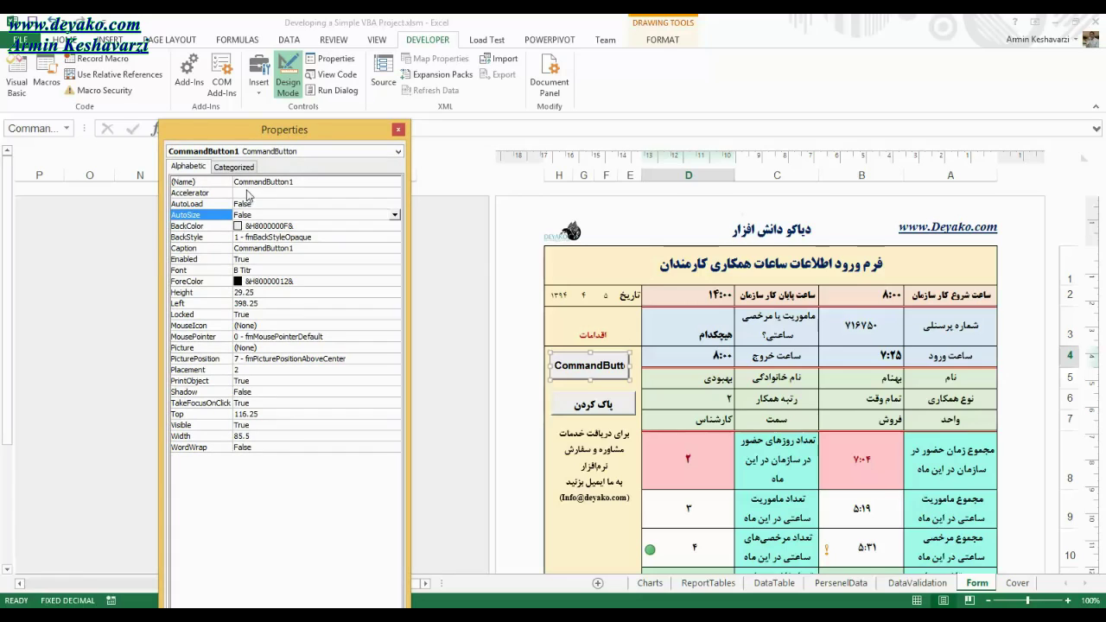
pyautogui.click(305, 183)
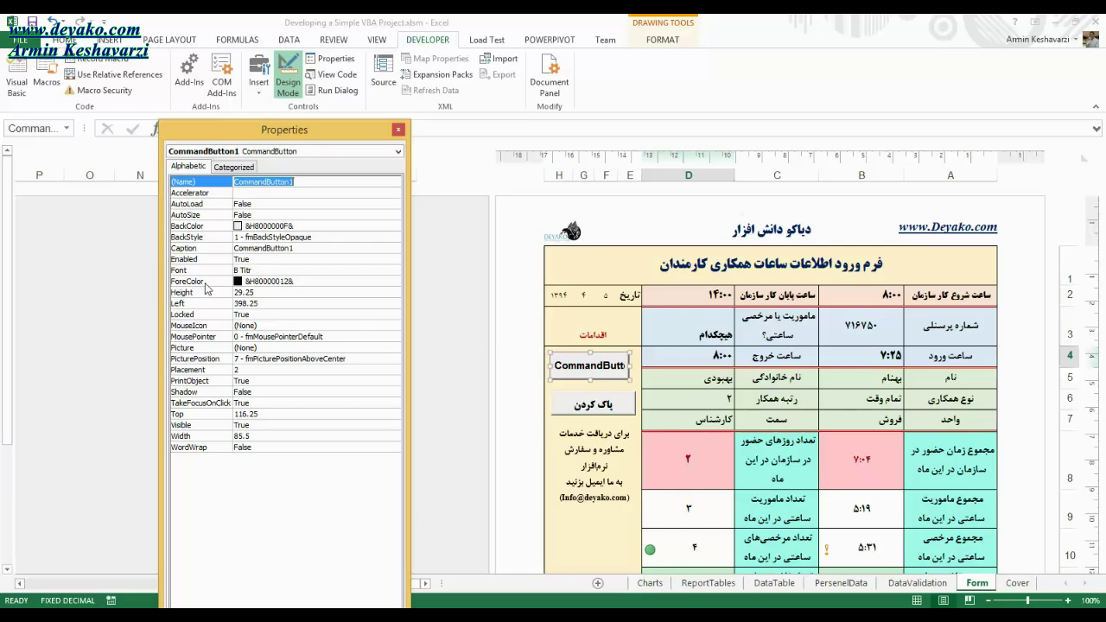
pyautogui.click(292, 248)
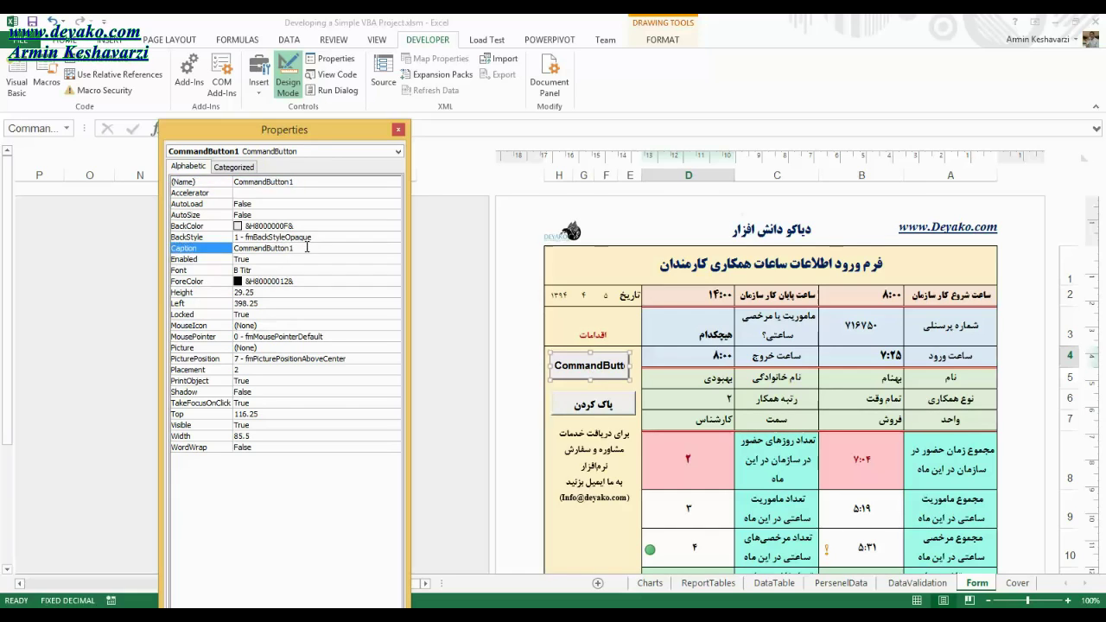
pyautogui.doubleClick(284, 249)
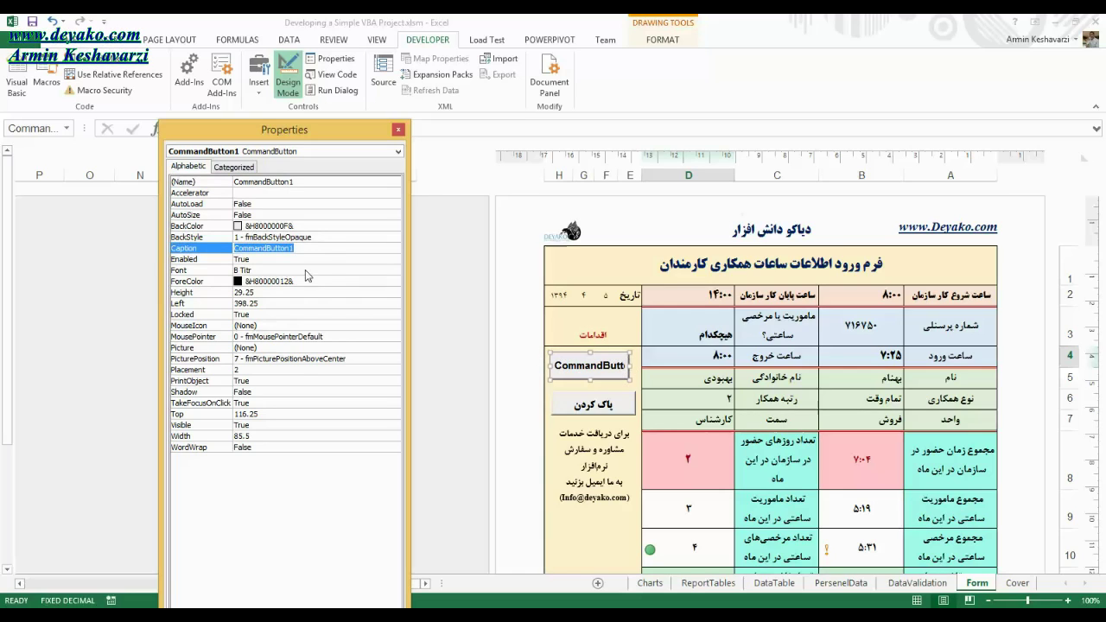
pyautogui.write('تبت اطلاعات')
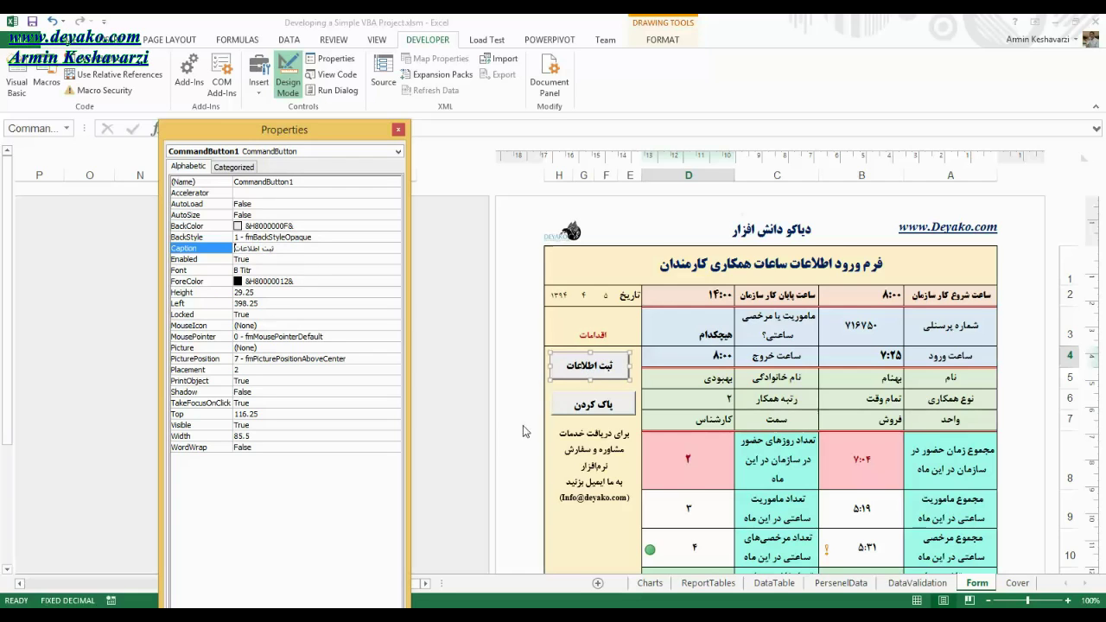
pyautogui.click(275, 270)
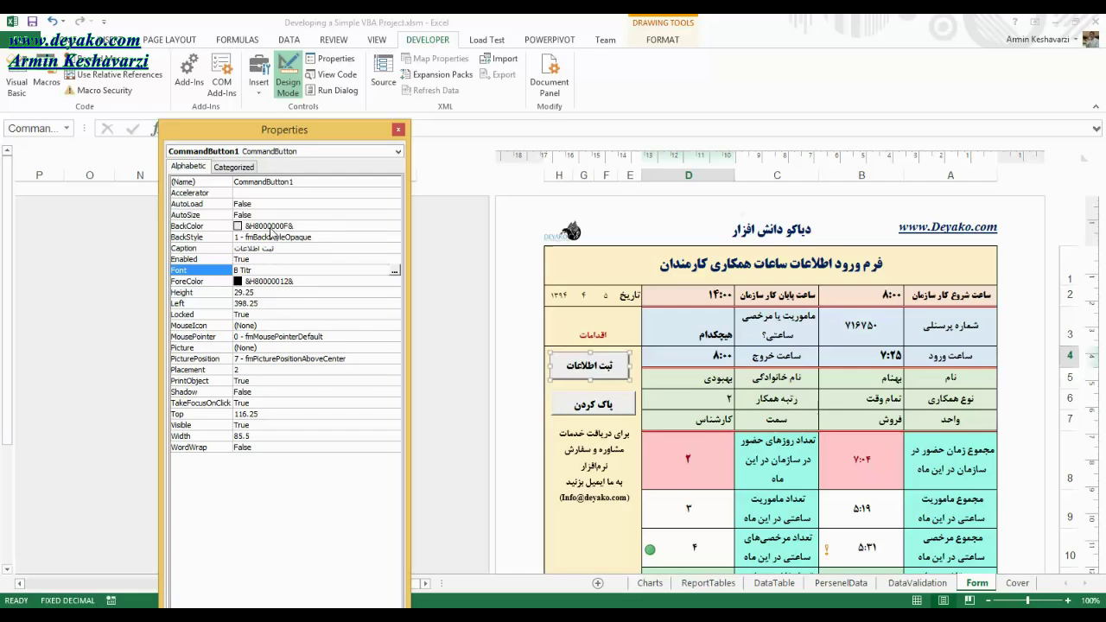
# - Browse the BackColor system and palette colours, leaving the button colour unchanged
pyautogui.click(259, 226)
pyautogui.click(395, 227)
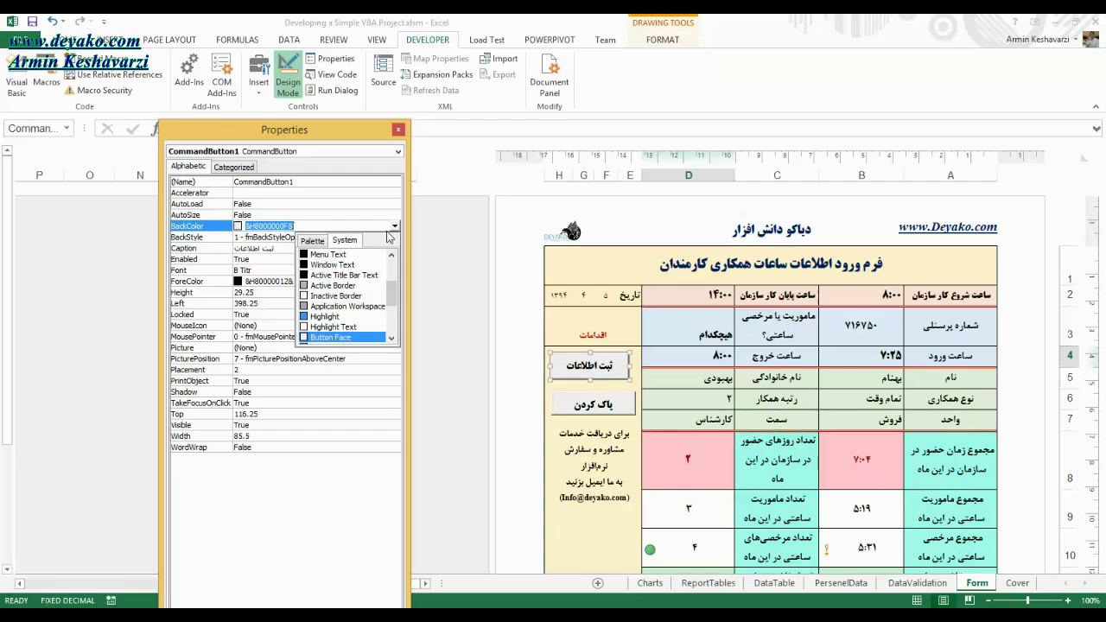
pyautogui.click(320, 242)
pyautogui.click(346, 241)
pyautogui.click(313, 240)
pyautogui.click(346, 241)
pyautogui.click(313, 226)
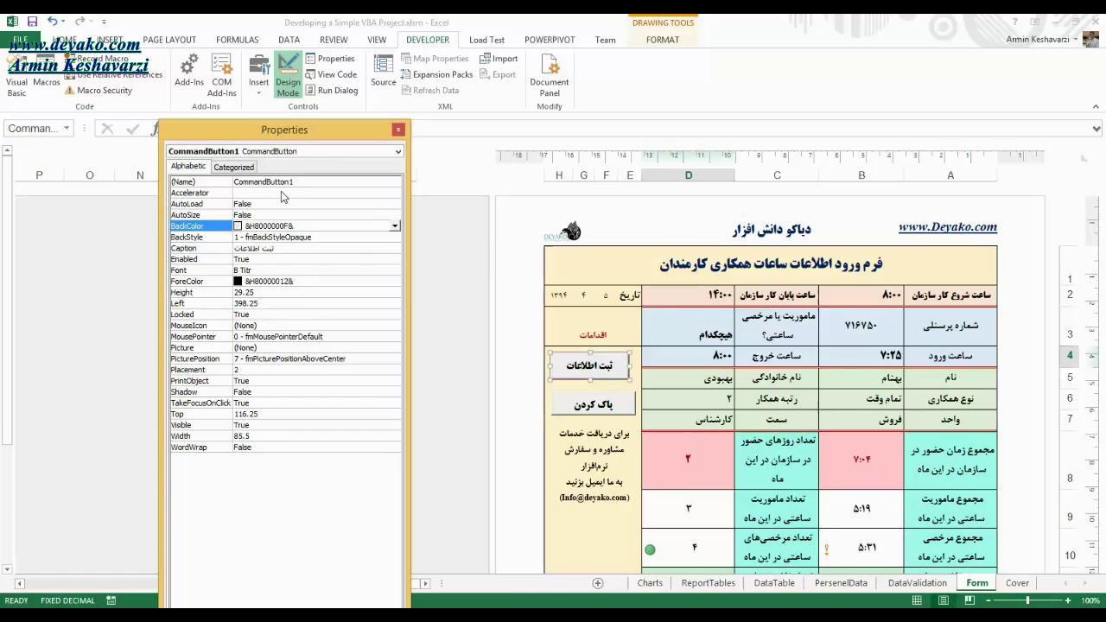
# - Close Properties and open the ثبت اطلاعات button's click code in the VBA editor
pyautogui.click(399, 130)
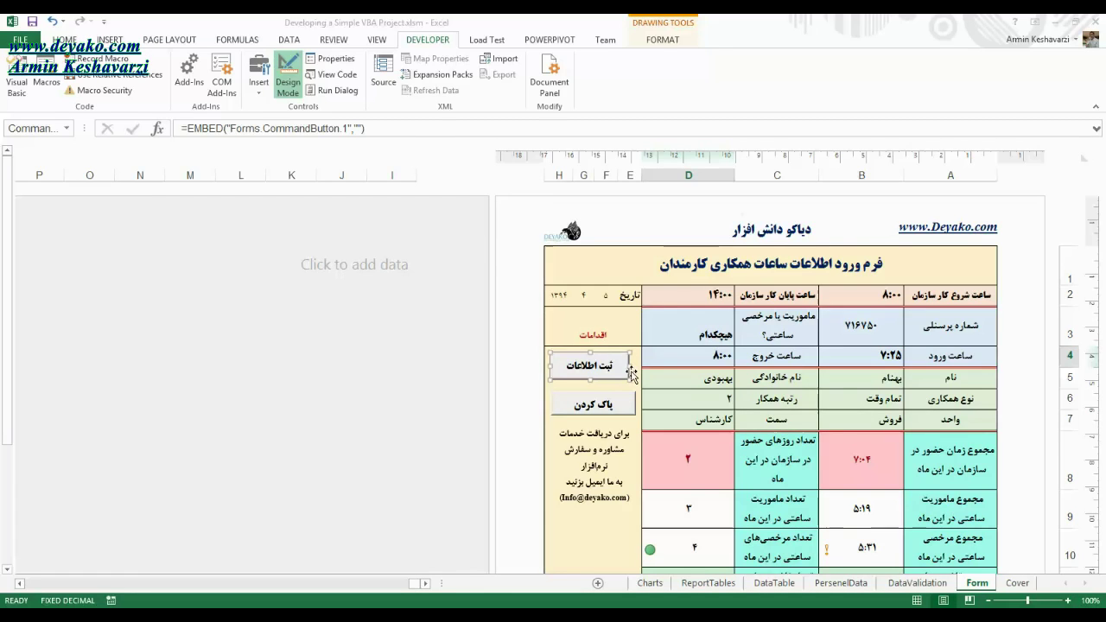
pyautogui.press('Delete')
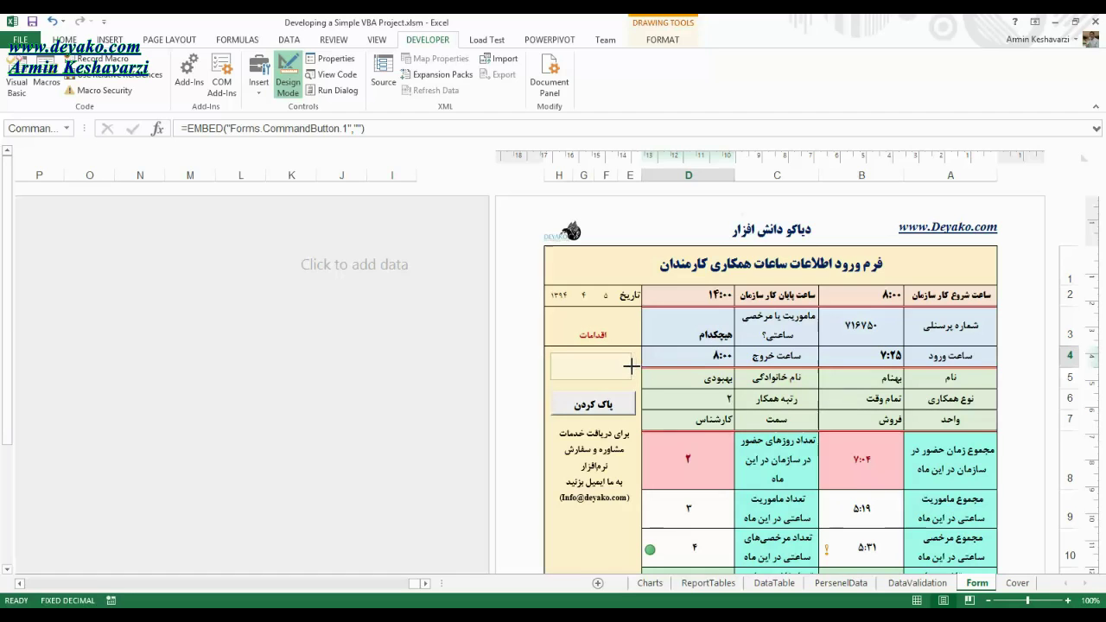
pyautogui.press('Escape')
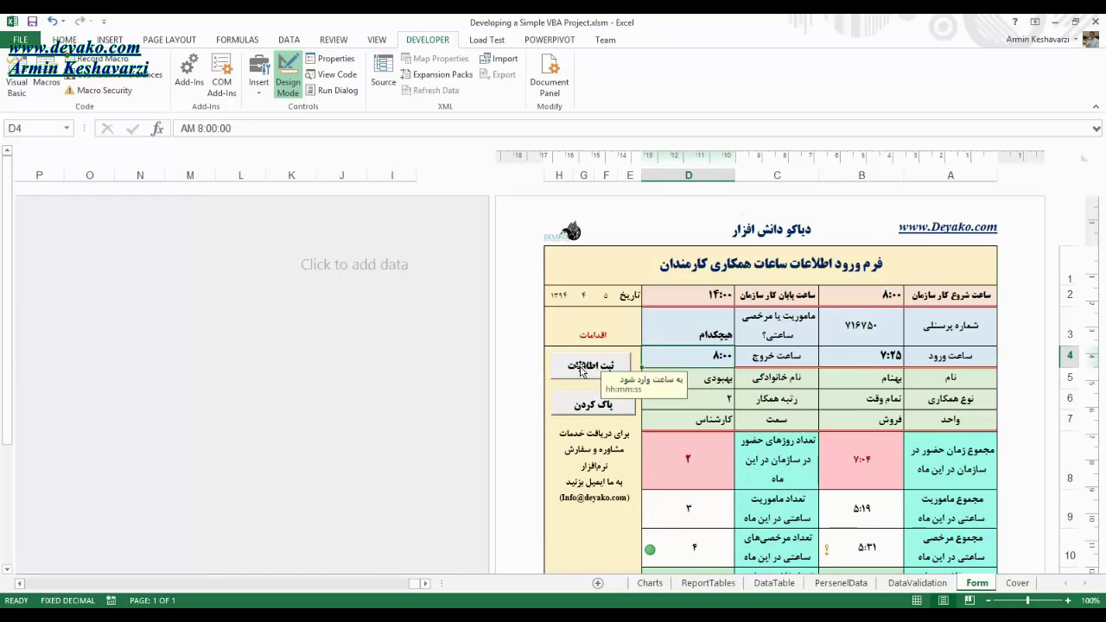
pyautogui.press('Up')
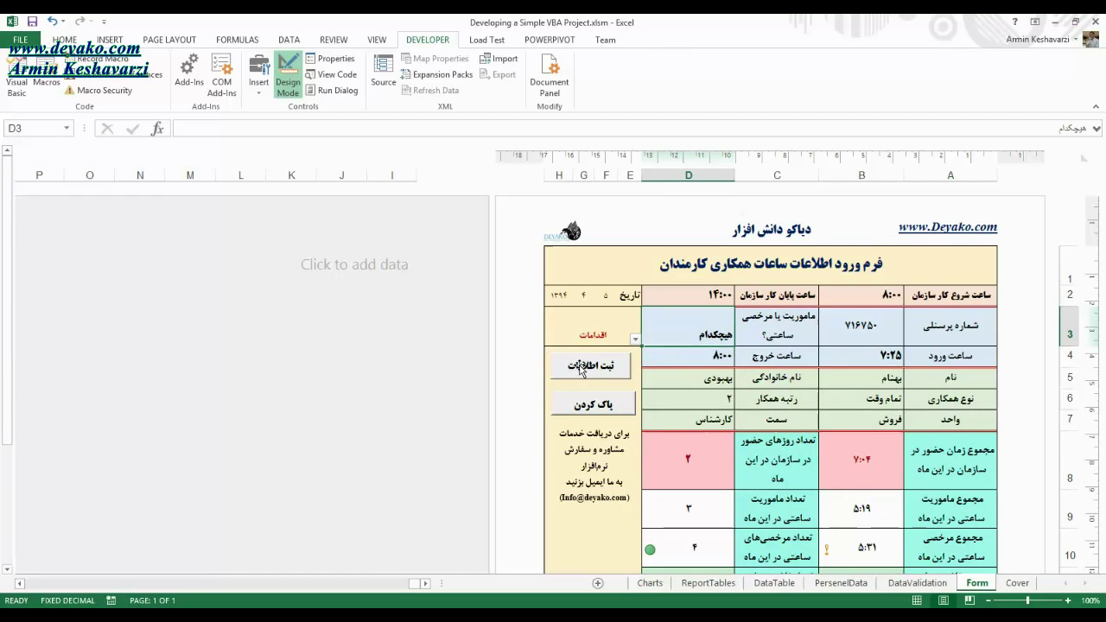
pyautogui.click(579, 370)
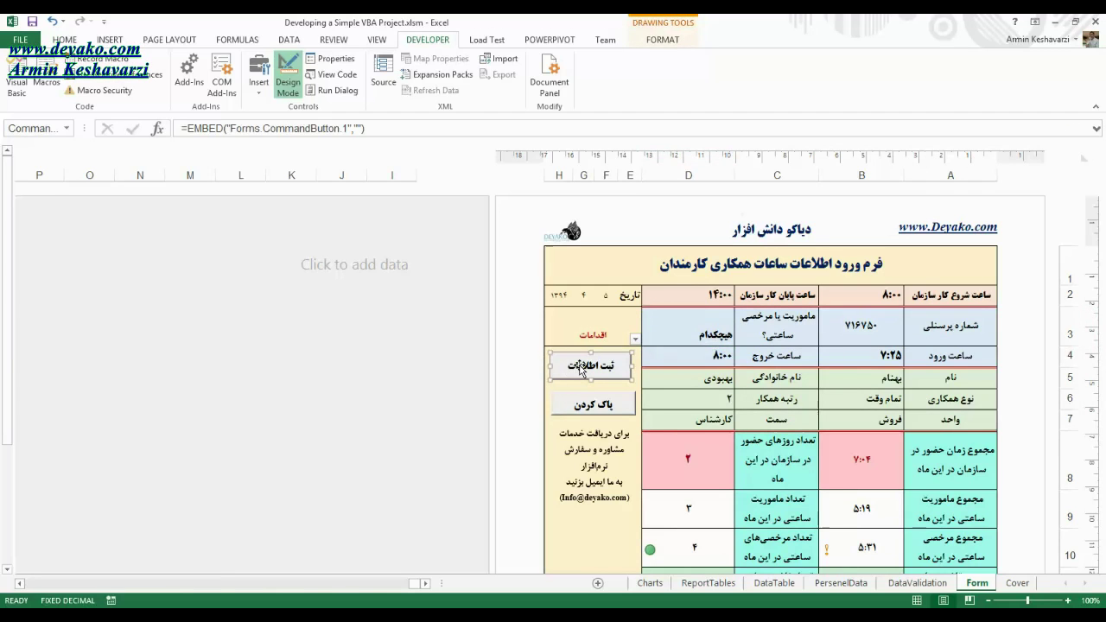
pyautogui.doubleClick(585, 368)
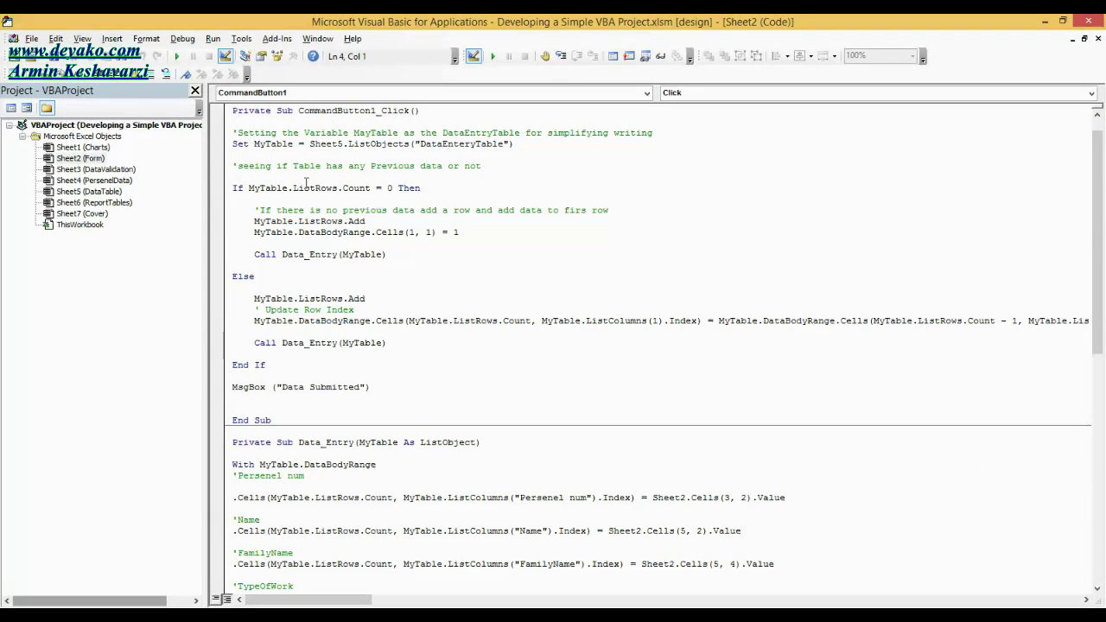
# - Review Sheet2's CommandButton1_Click code, then open the empty Sheet1 (Charts) module
pyautogui.moveTo(380, 343)
pyautogui.mouseDown()
pyautogui.moveTo(383, 399)
pyautogui.moveTo(342, 121)
pyautogui.mouseUp()
pyautogui.click(320, 122)
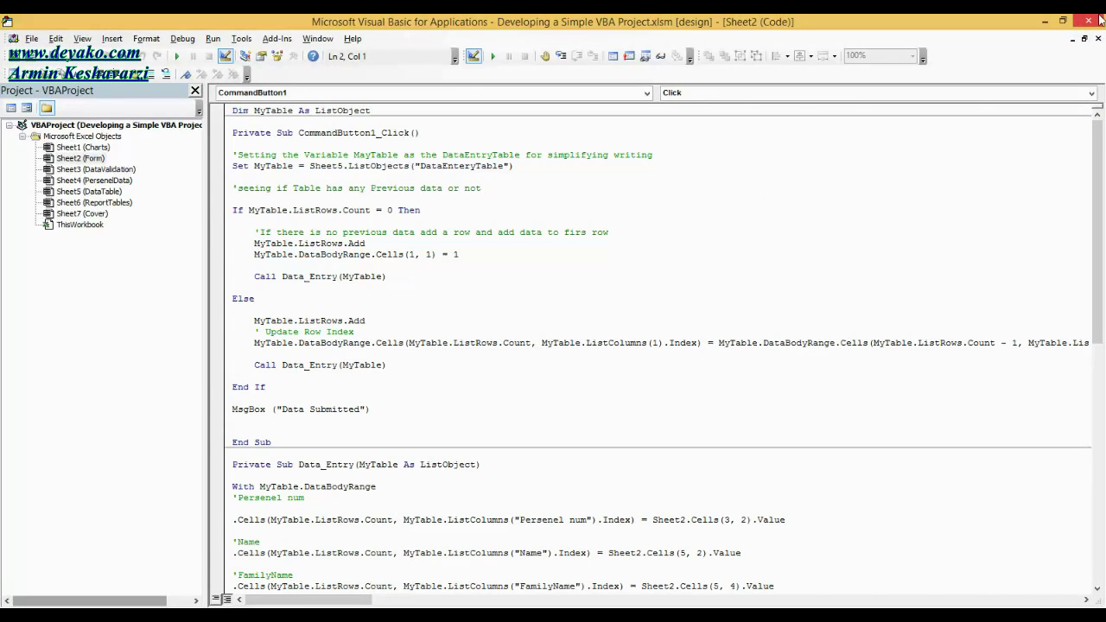
pyautogui.click(1072, 40)
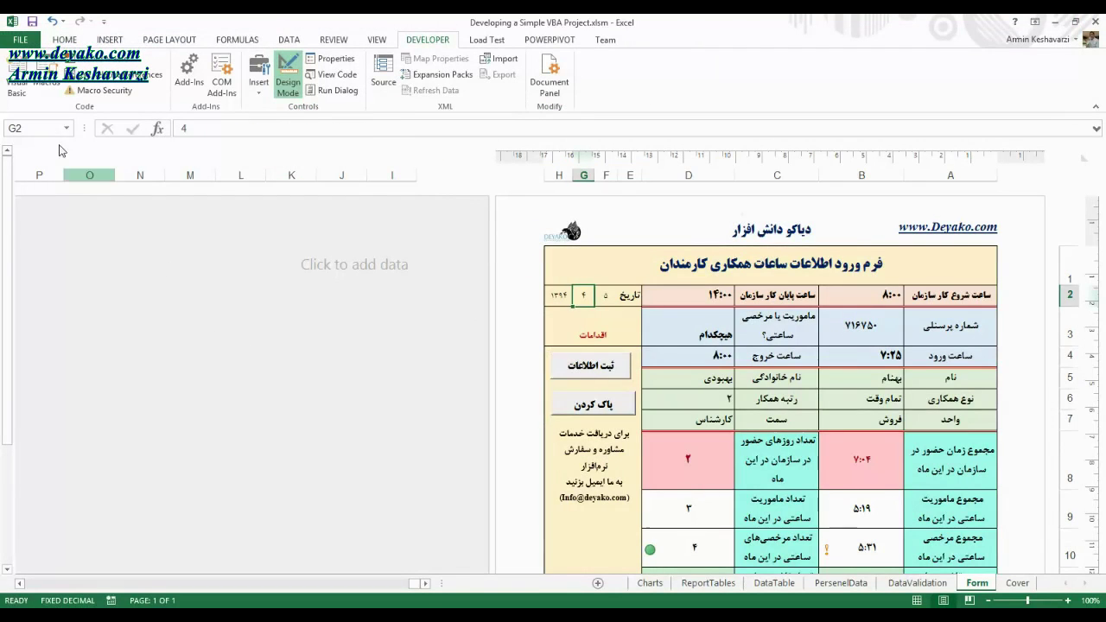
pyautogui.click(28, 82)
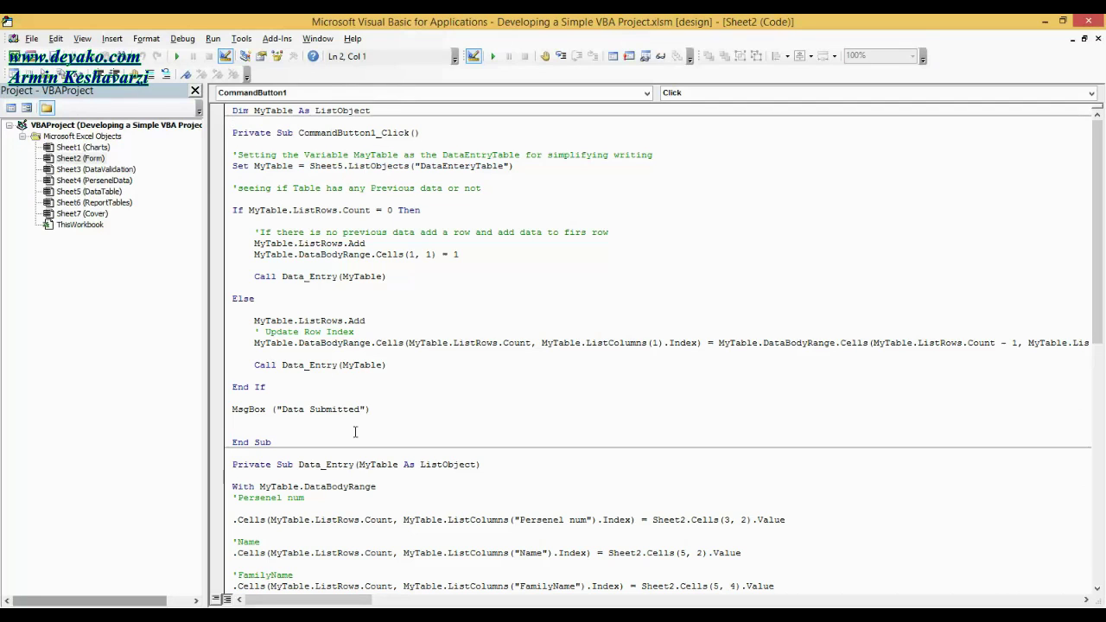
pyautogui.moveTo(1104, 337); pyautogui.dragTo(1105, 274)
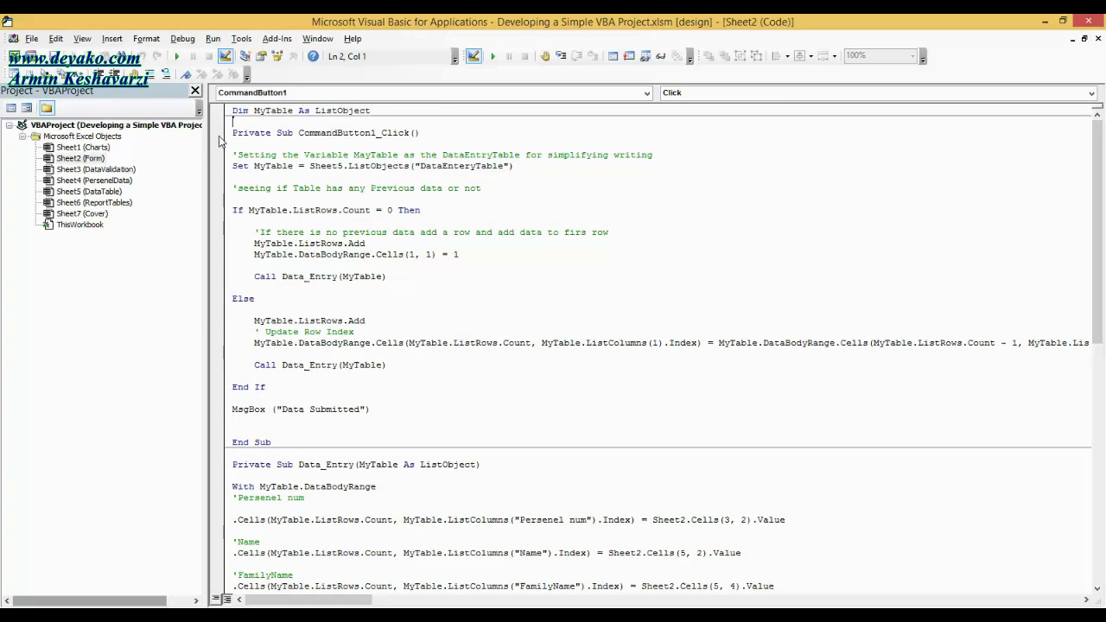
pyautogui.doubleClick(75, 149)
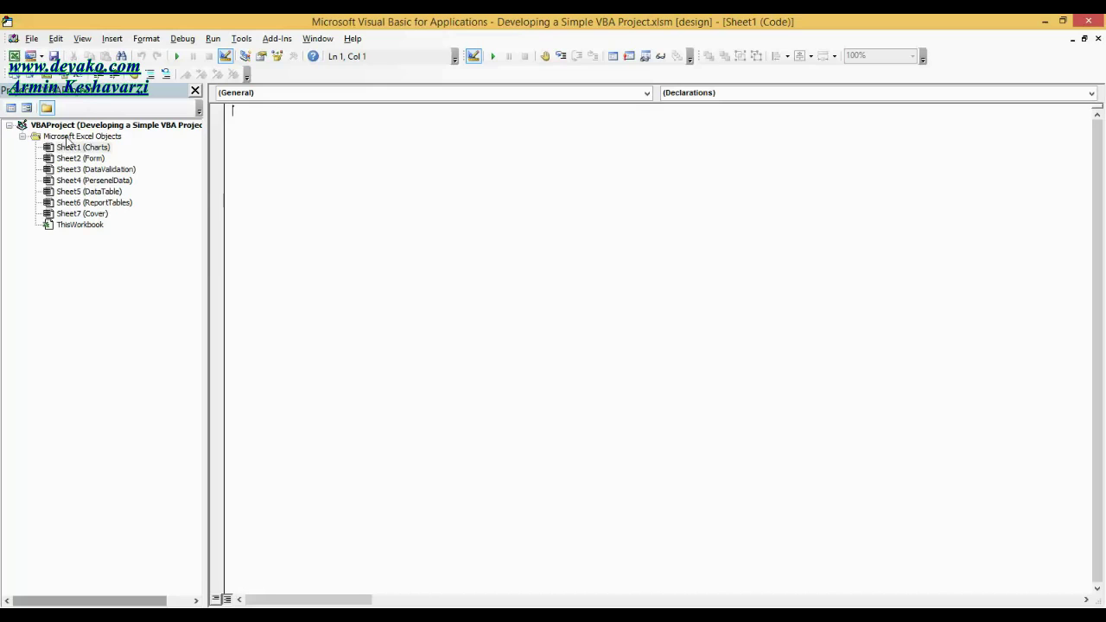
# - Widen the Project Explorer and reopen the Sheet2 (Form) code module
pyautogui.moveTo(205, 127); pyautogui.dragTo(278, 126)
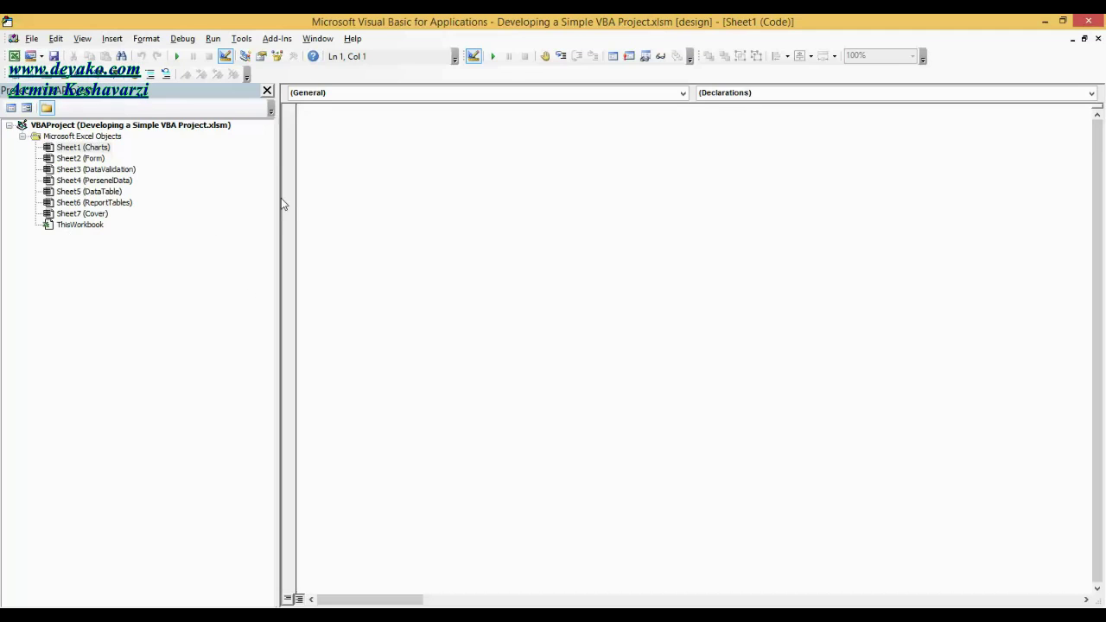
pyautogui.moveTo(277, 197); pyautogui.dragTo(240, 203)
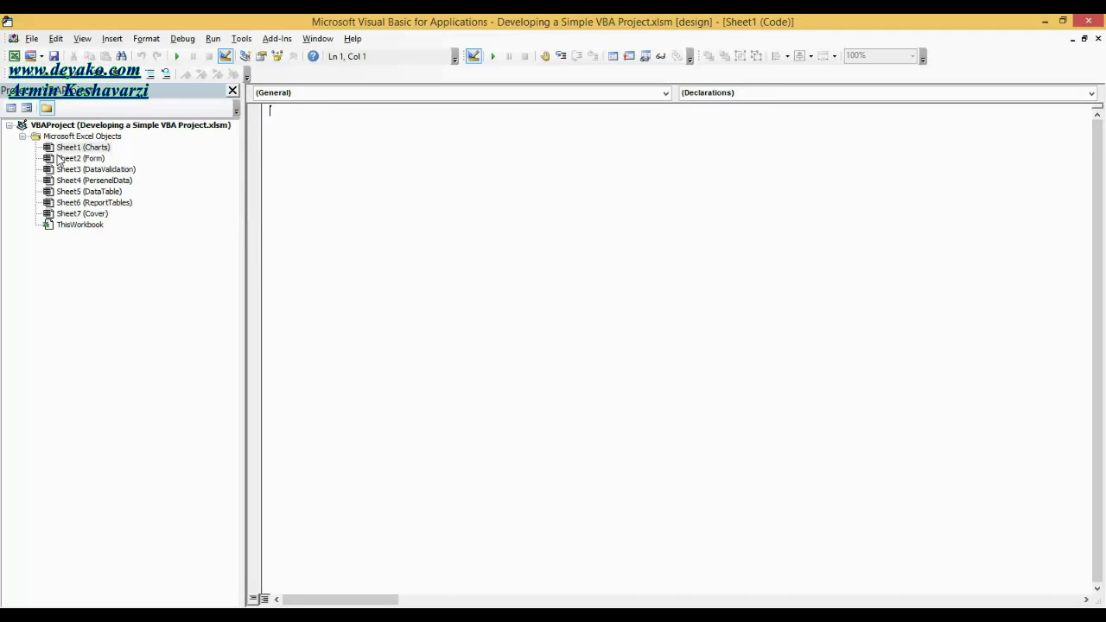
pyautogui.click(89, 227)
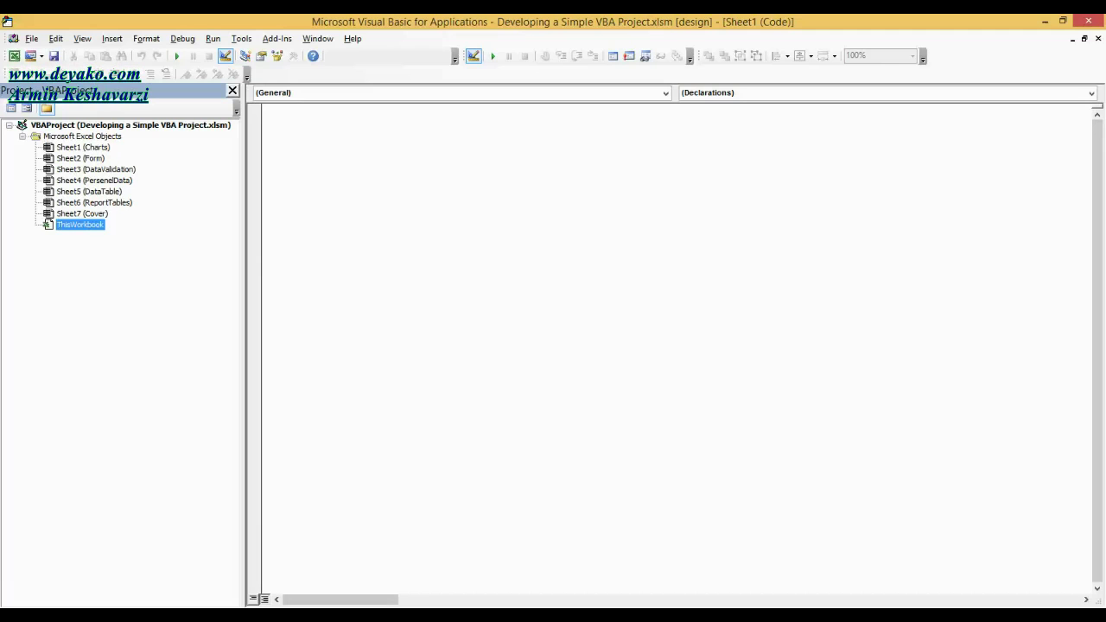
pyautogui.doubleClick(77, 159)
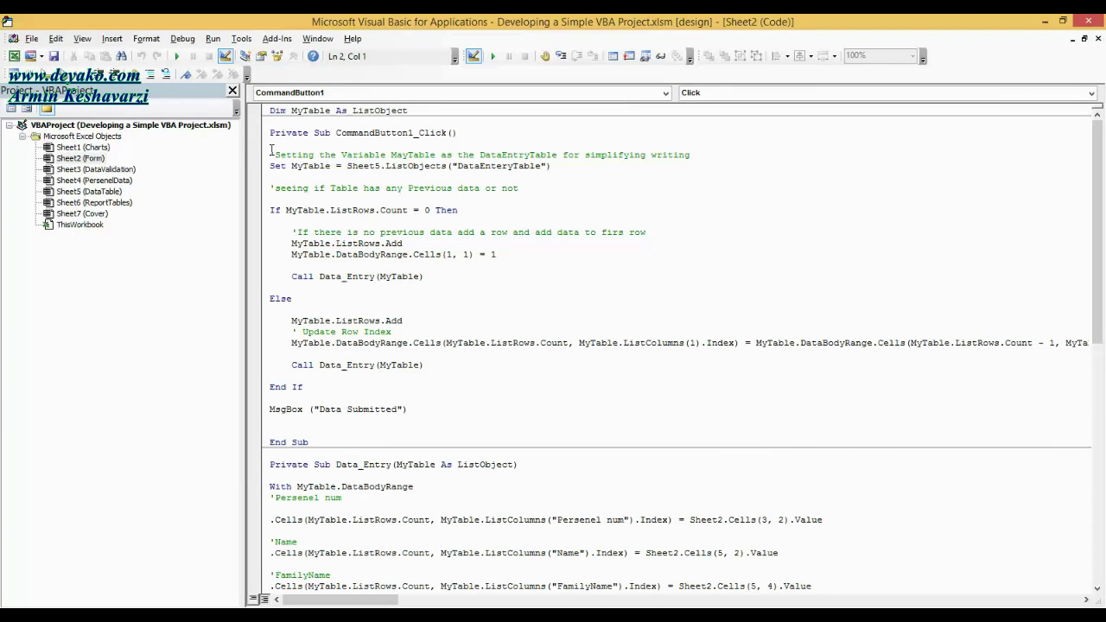
# - Cut the CommandButton1_Click body, reselect the Click event, and paste the code back inside
pyautogui.moveTo(272, 151); pyautogui.dragTo(447, 416)
pyautogui.hotkey('ctrl', 'c')
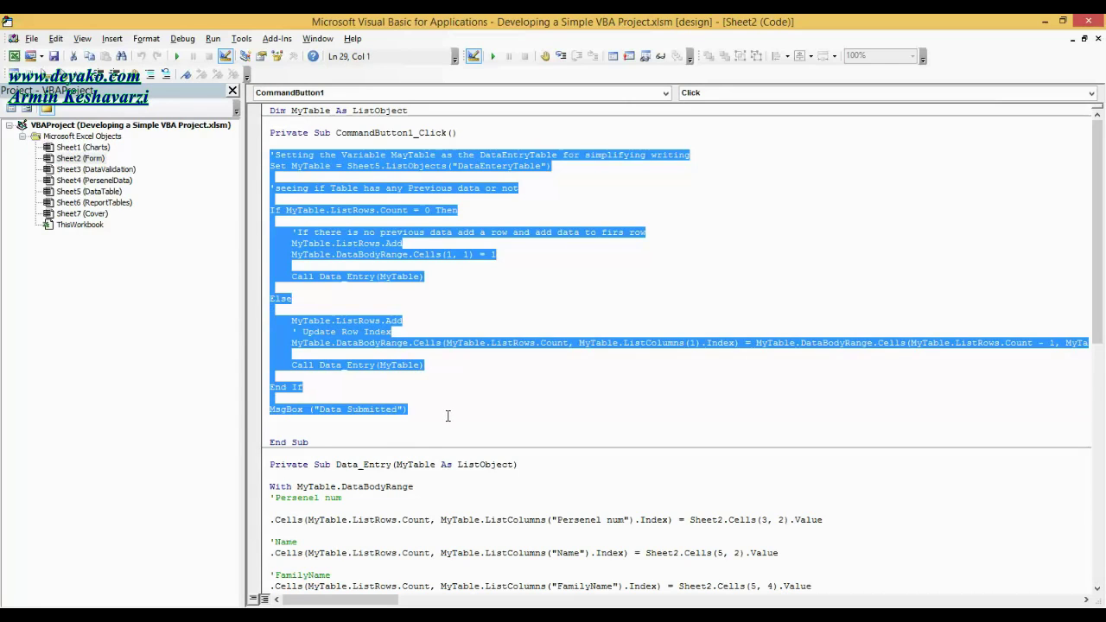
pyautogui.press('Delete')
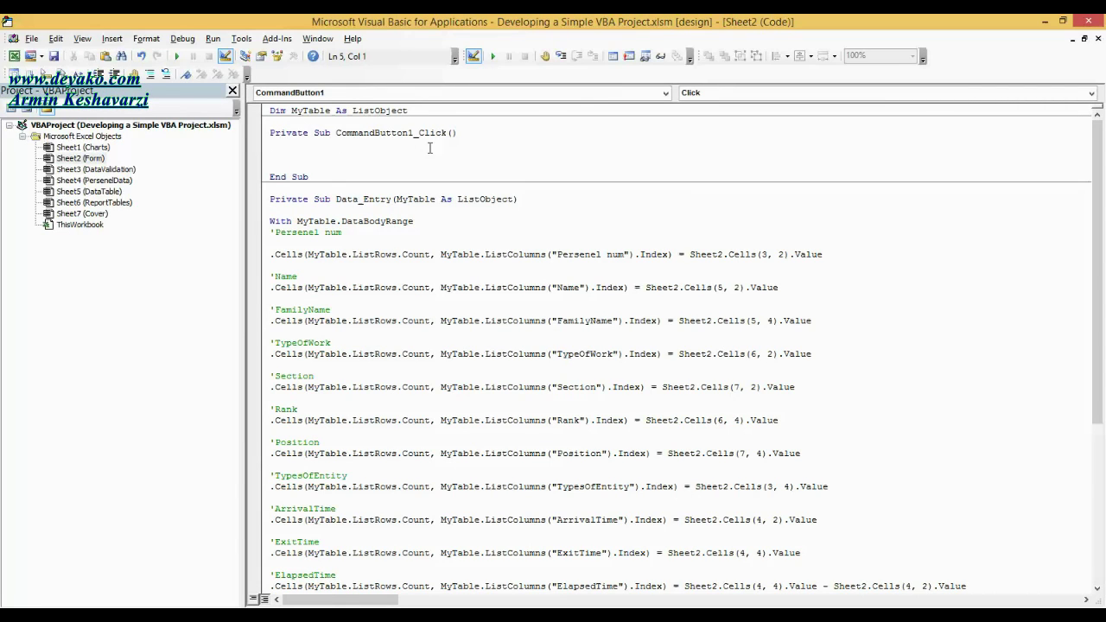
pyautogui.click(1091, 93)
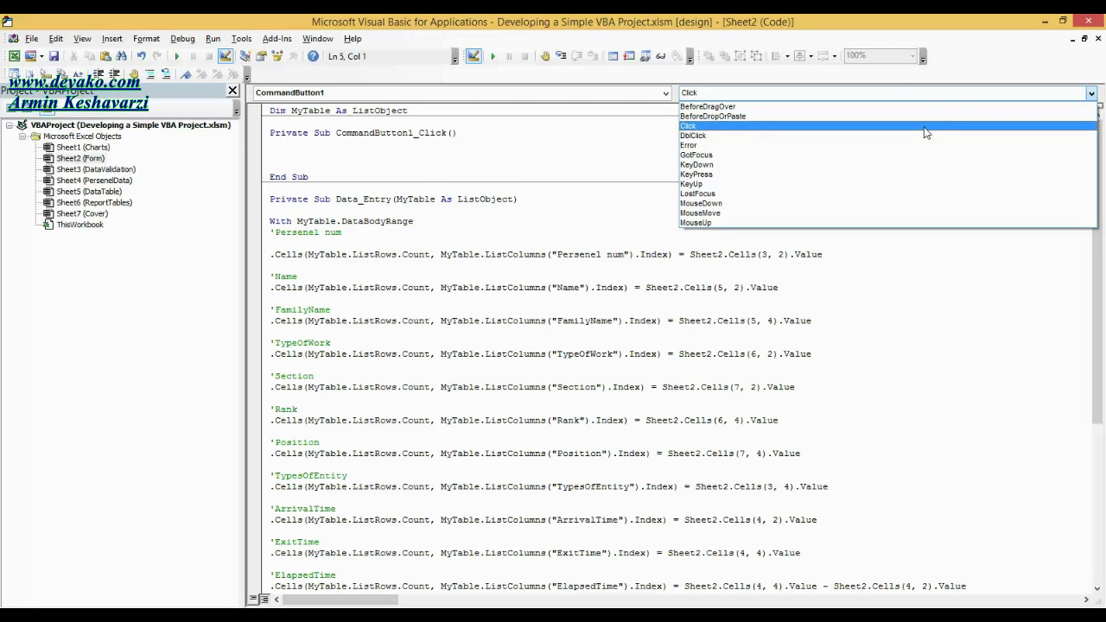
pyautogui.click(925, 128)
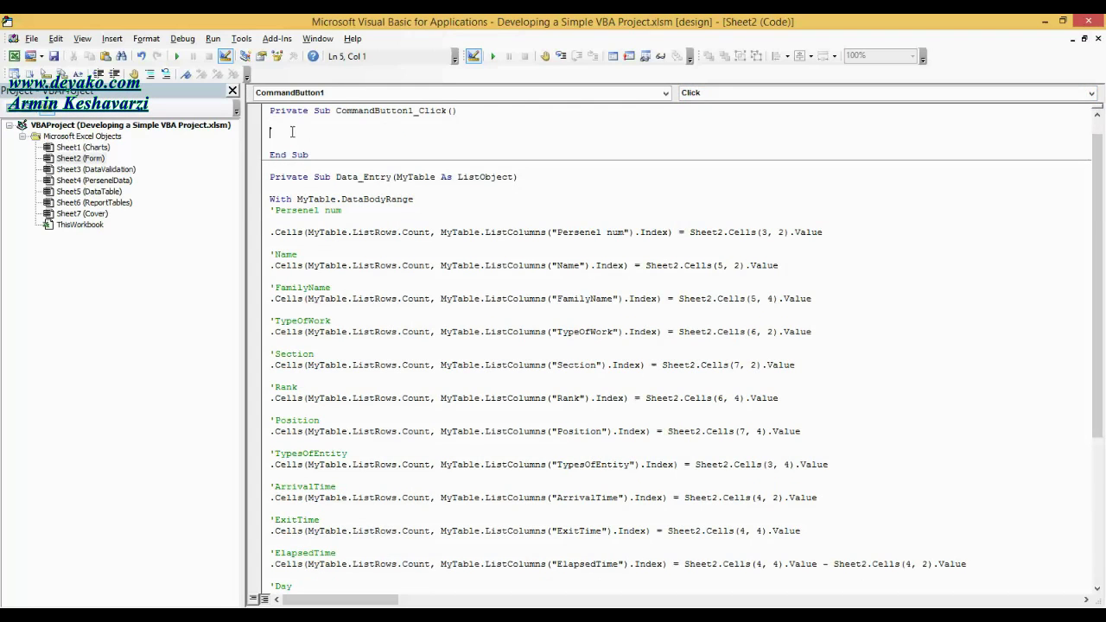
pyautogui.scroll(1, 367, 138)
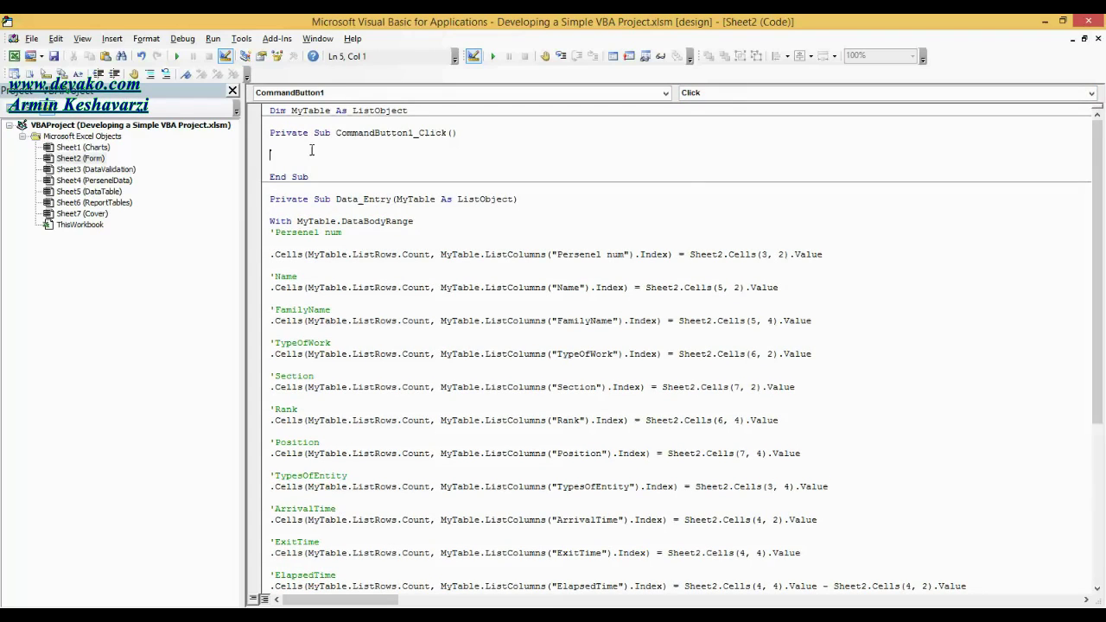
pyautogui.moveTo(272, 142); pyautogui.dragTo(273, 164)
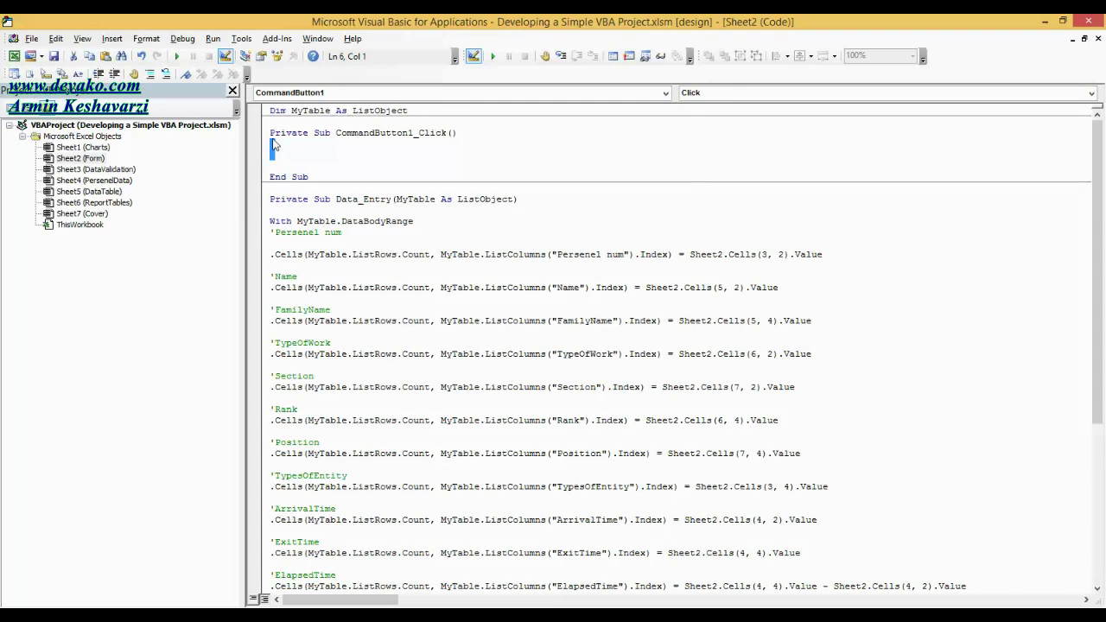
pyautogui.hotkey('ctrl', 'v')
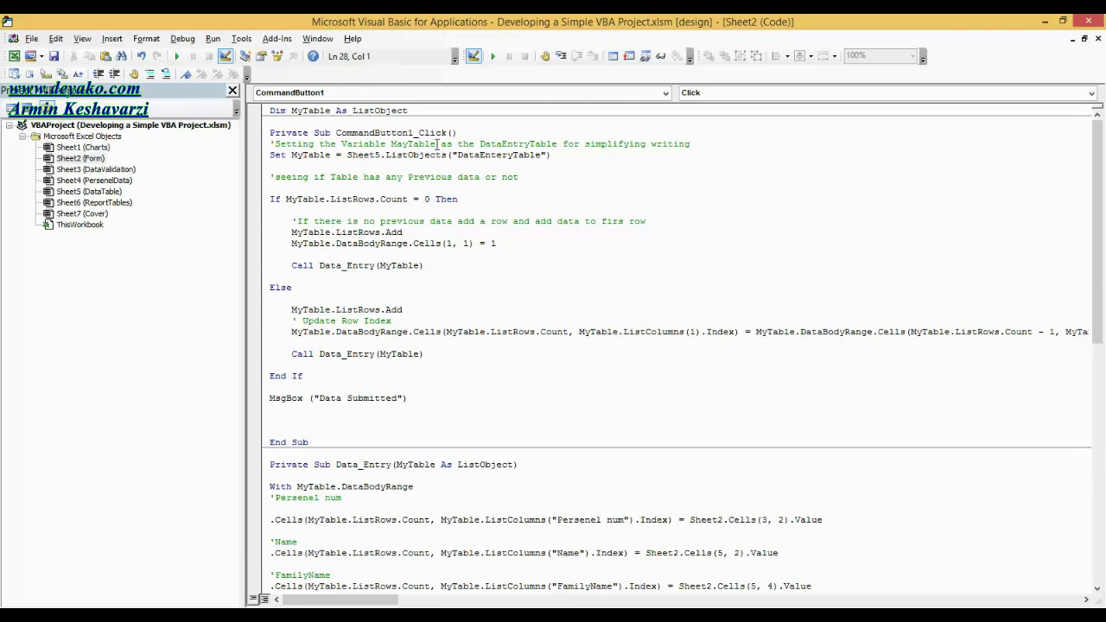
# - Delete the two blank lines above End Sub in CommandButton1_Click
pyautogui.moveTo(272, 135); pyautogui.dragTo(462, 132)
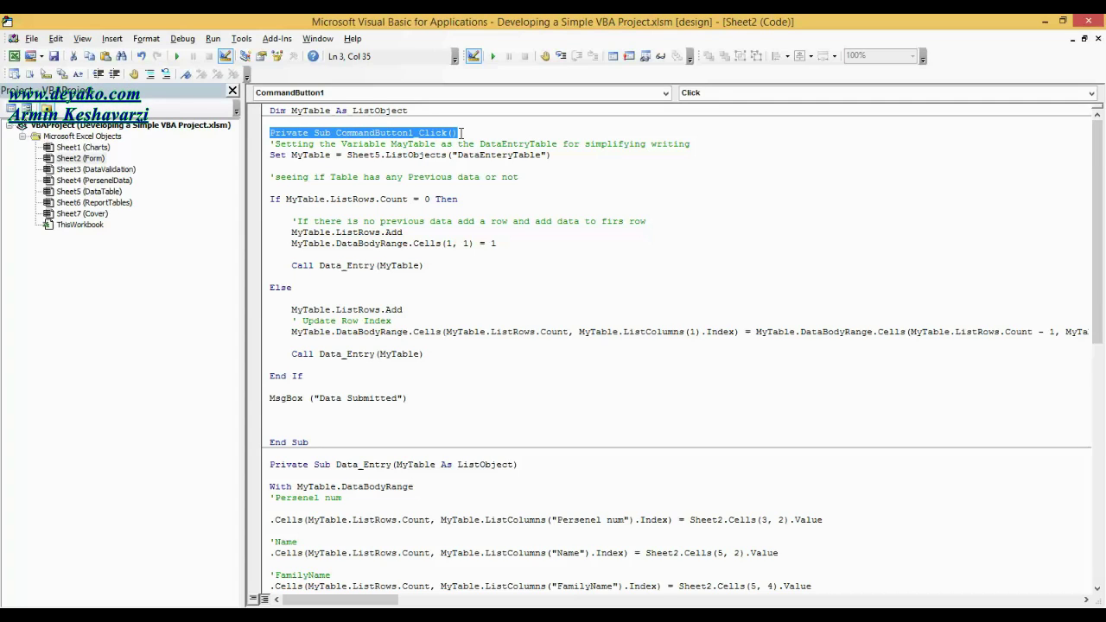
pyautogui.click(281, 418)
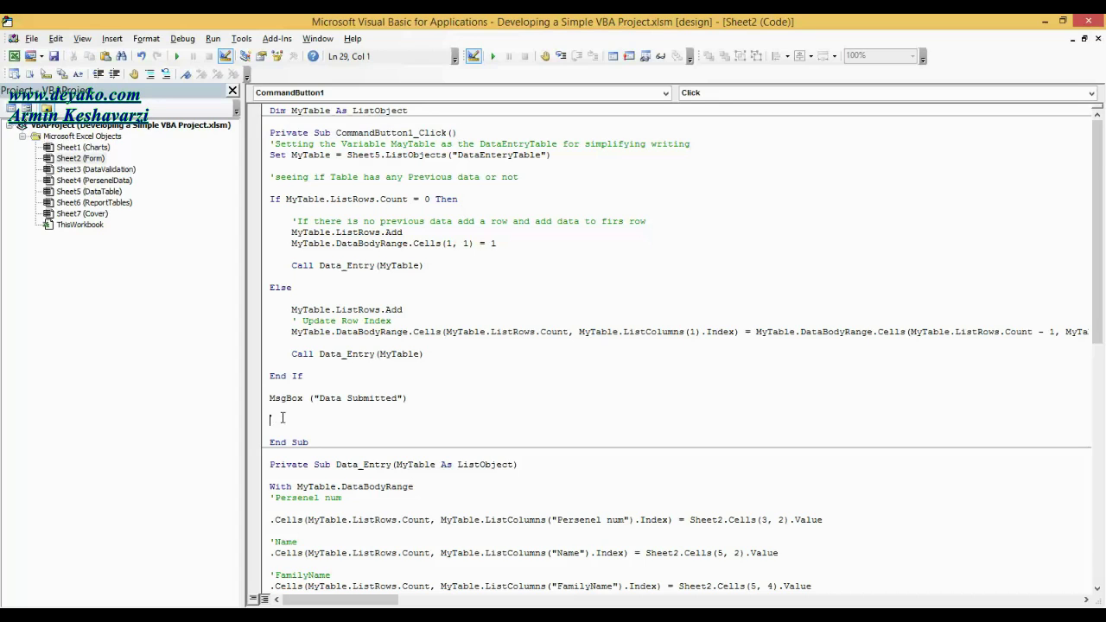
pyautogui.press('BackSpace')
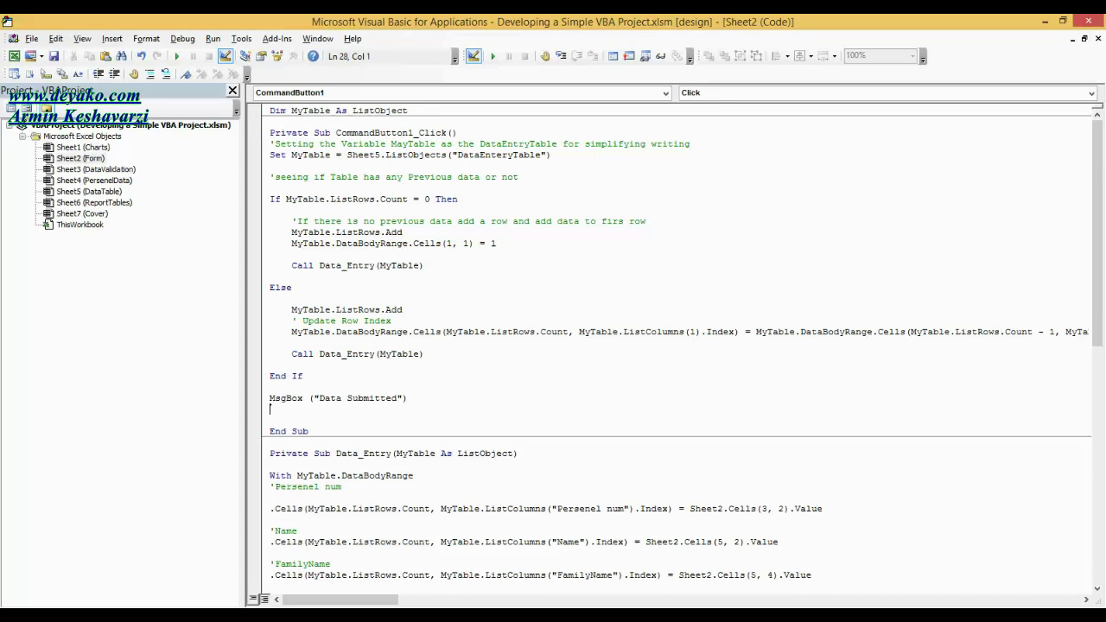
pyautogui.press('Delete')
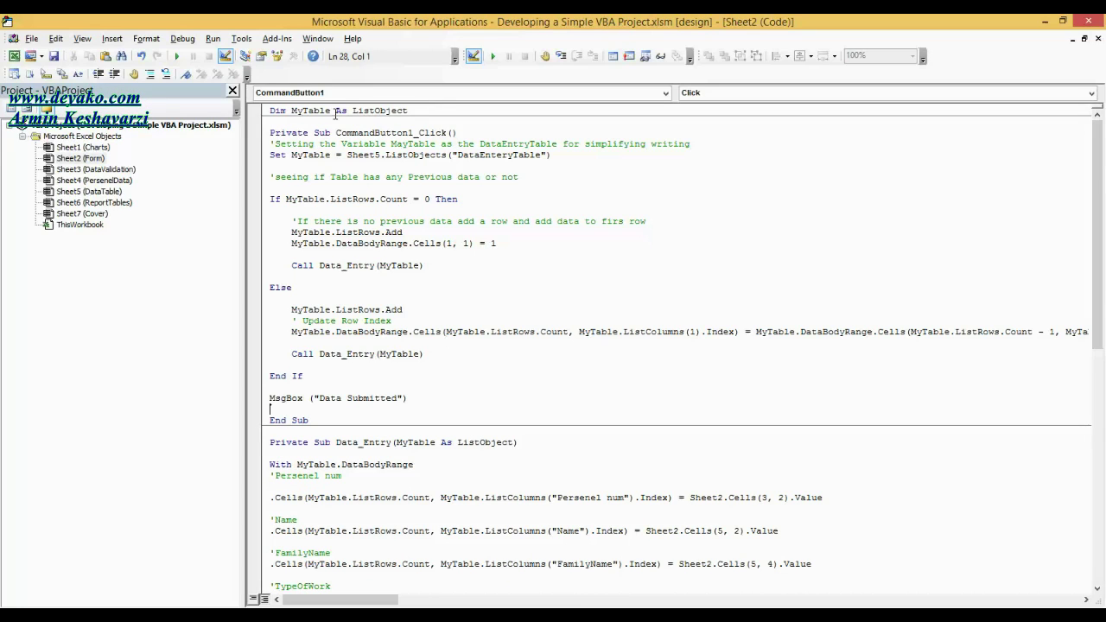
# - Walk through the CommandButton1_Click header and body, briefly toggling a breakpoint on the header
pyautogui.click(294, 122)
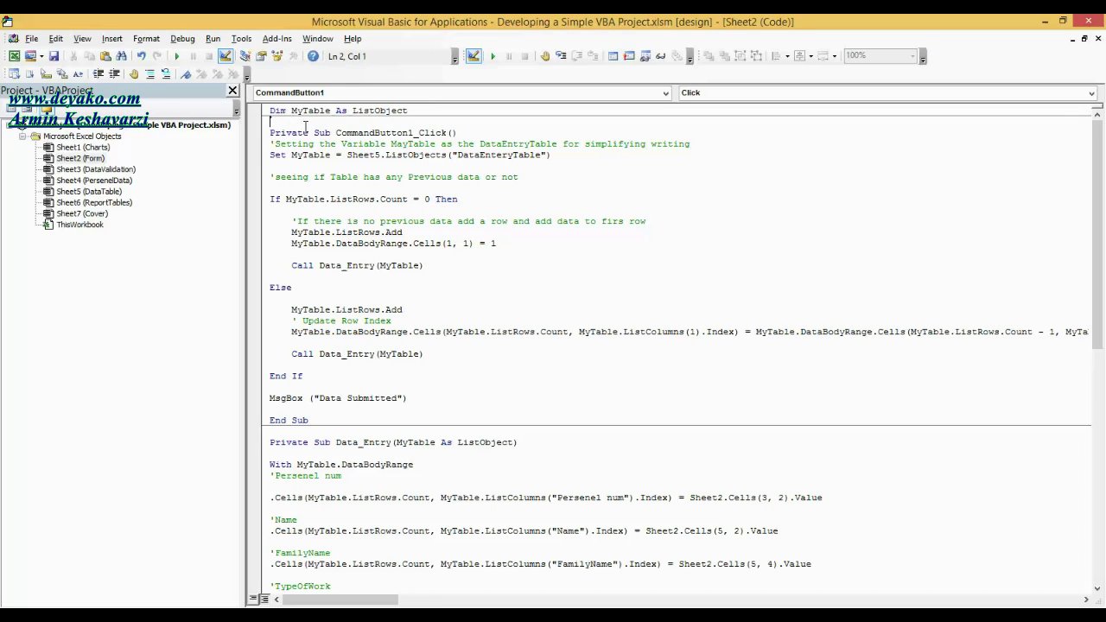
pyautogui.moveTo(331, 133); pyautogui.dragTo(313, 132)
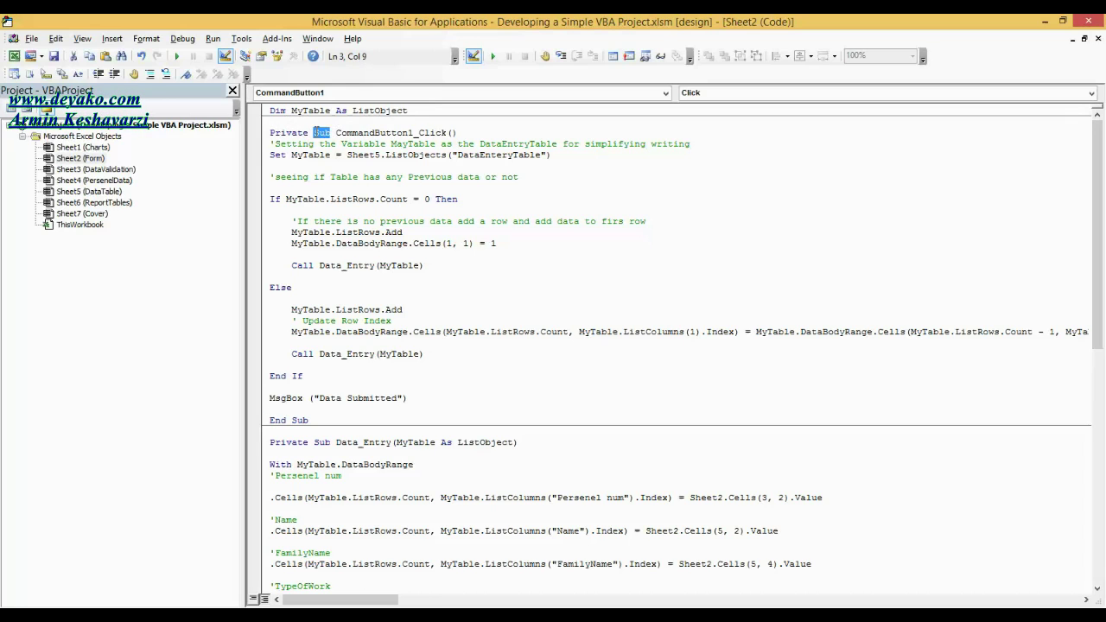
pyautogui.click(323, 198)
pyautogui.moveTo(1100, 296)
pyautogui.mouseDown()
pyautogui.moveTo(1105, 394)
pyautogui.moveTo(1104, 279)
pyautogui.mouseUp()
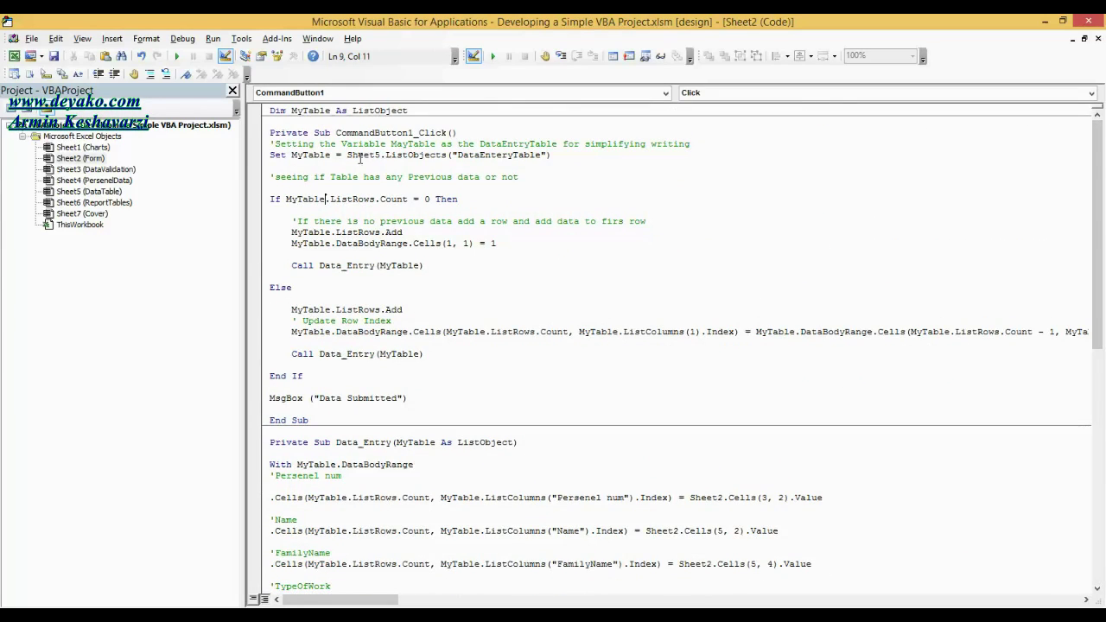
pyautogui.doubleClick(322, 134)
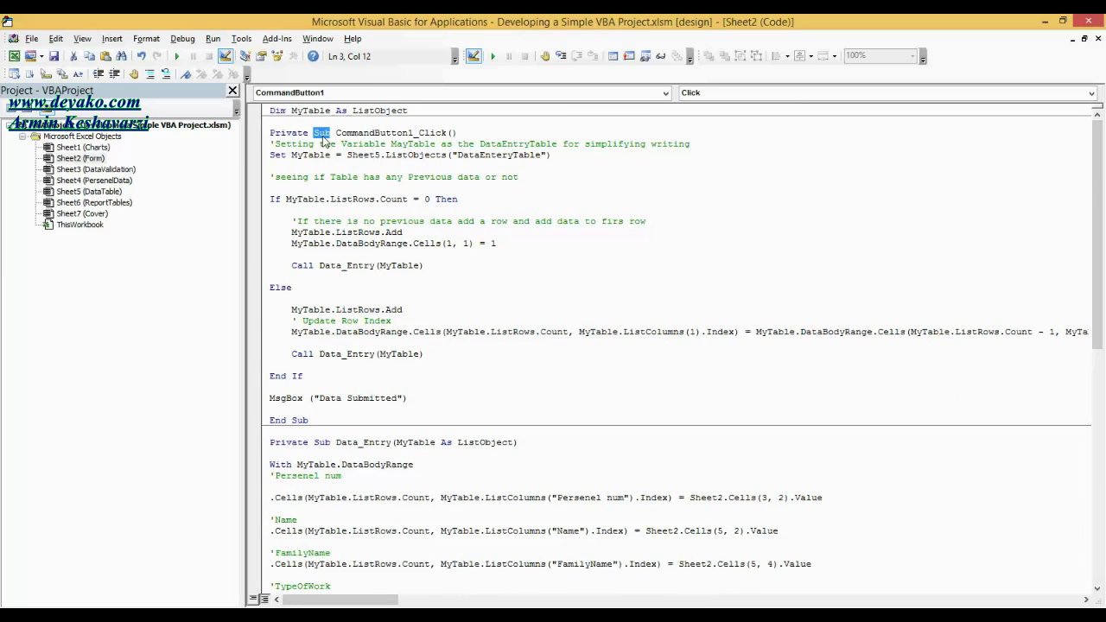
pyautogui.click(451, 134)
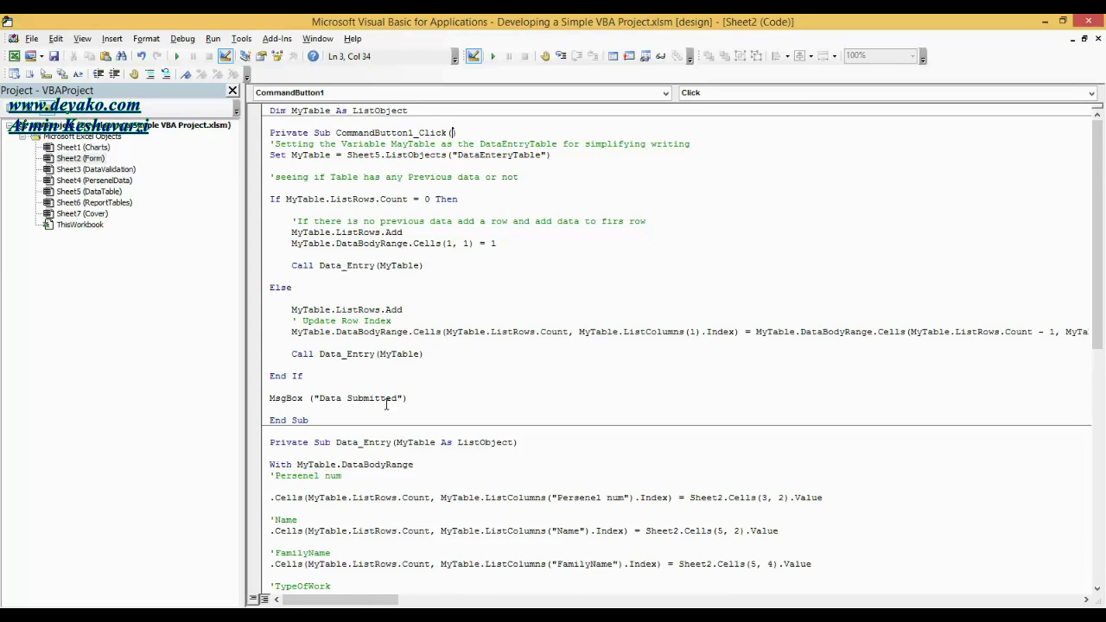
pyautogui.moveTo(410, 399); pyautogui.dragTo(283, 183)
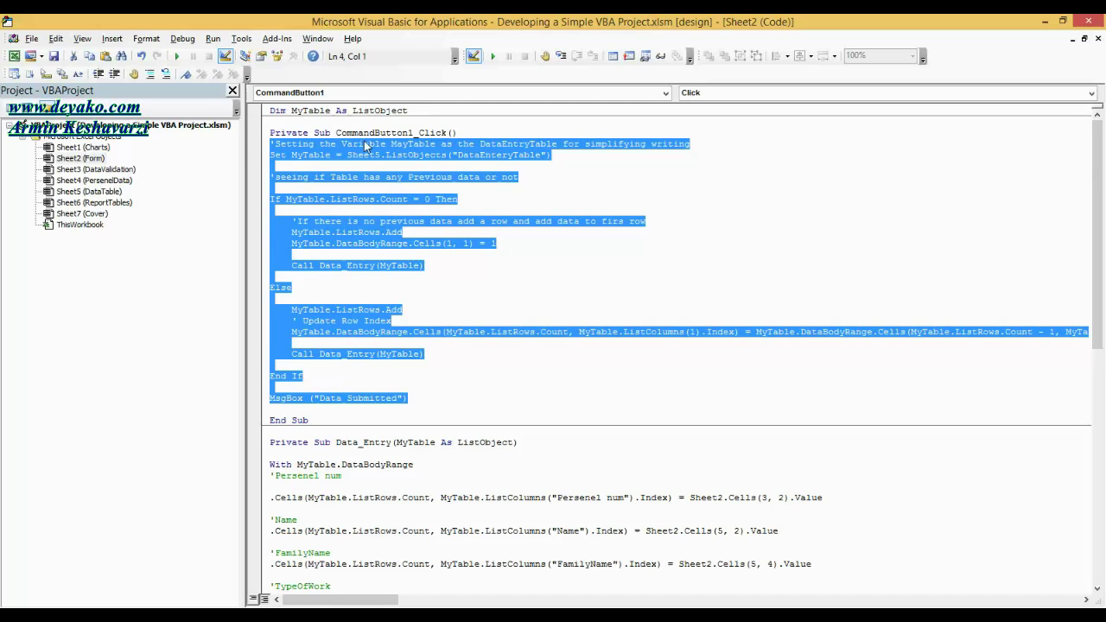
pyautogui.click(255, 136)
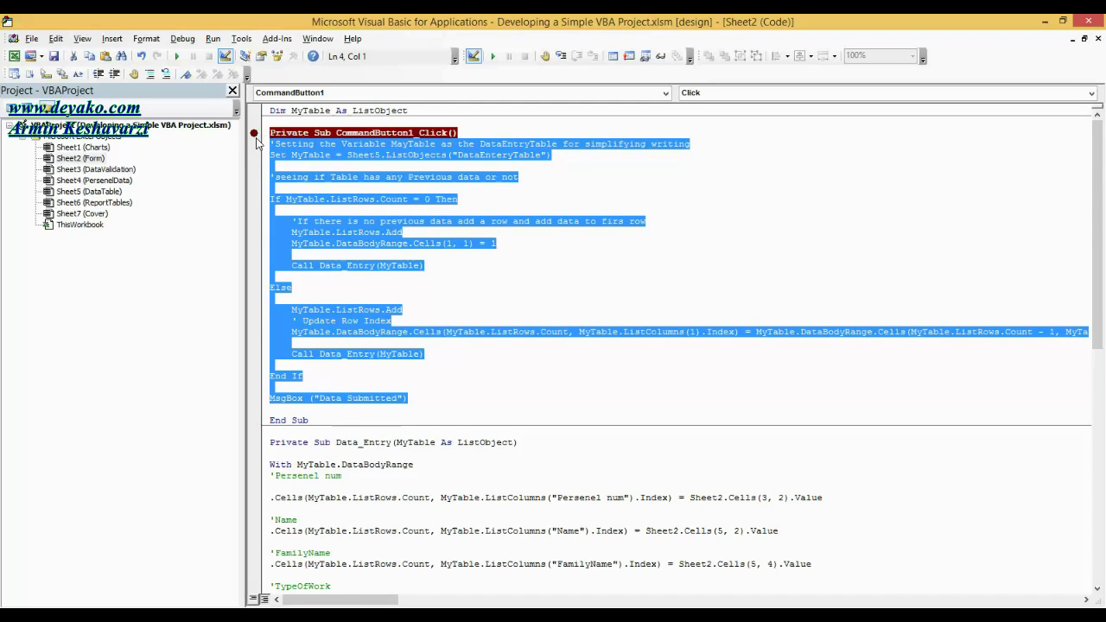
pyautogui.click(256, 135)
pyautogui.click(320, 131)
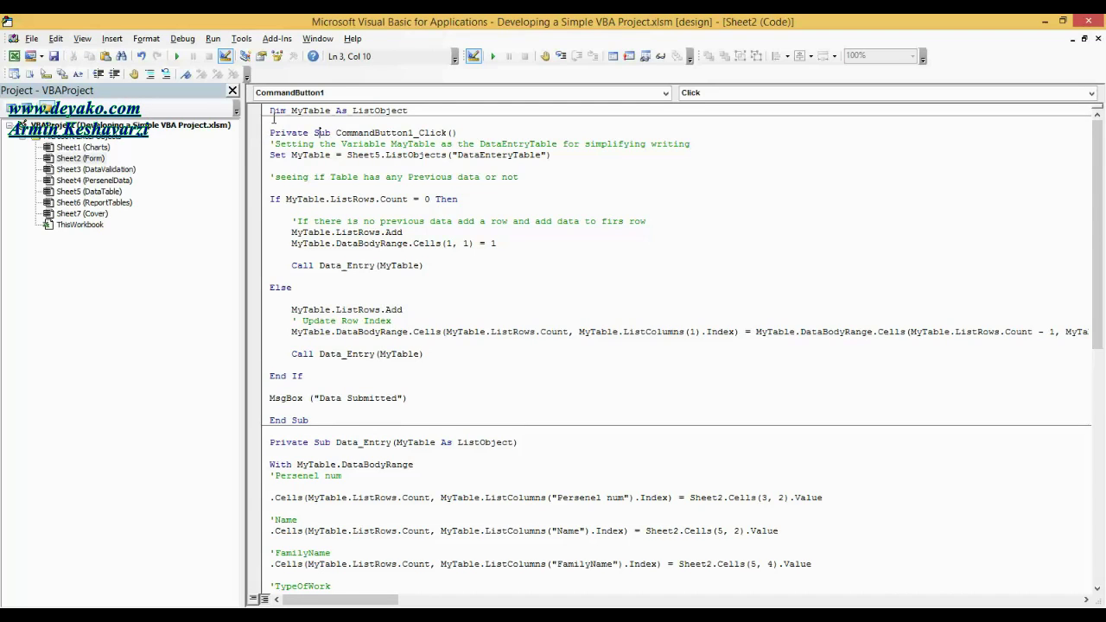
# - Highlight the Dim MyTable As ListObject declaration, the procedure header and the If line in turn
pyautogui.moveTo(268, 111); pyautogui.dragTo(411, 145)
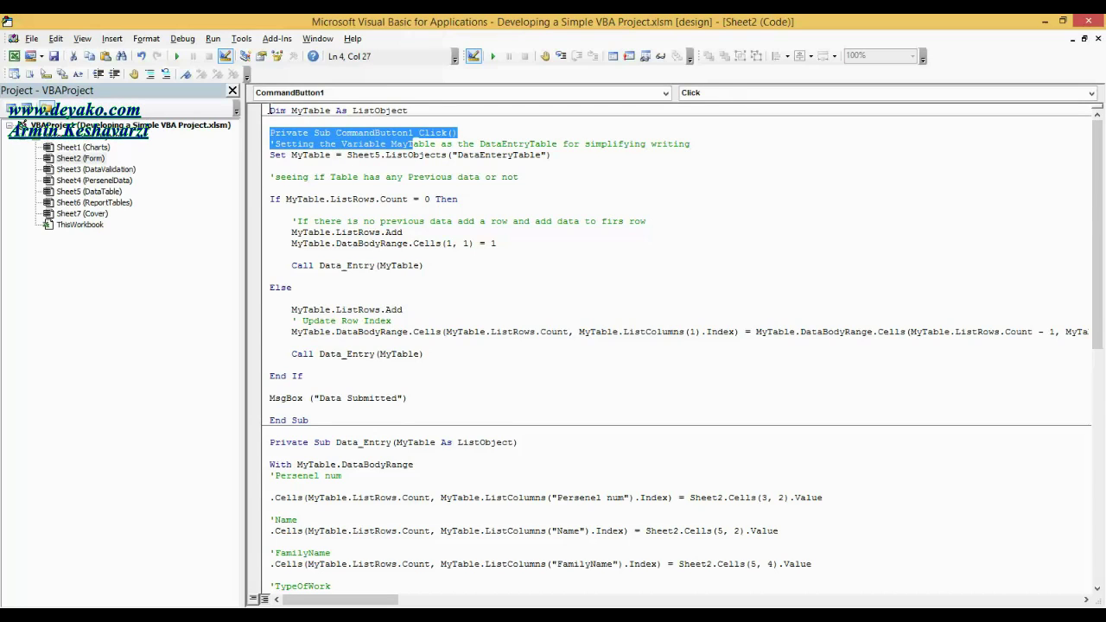
pyautogui.moveTo(269, 111); pyautogui.dragTo(420, 106)
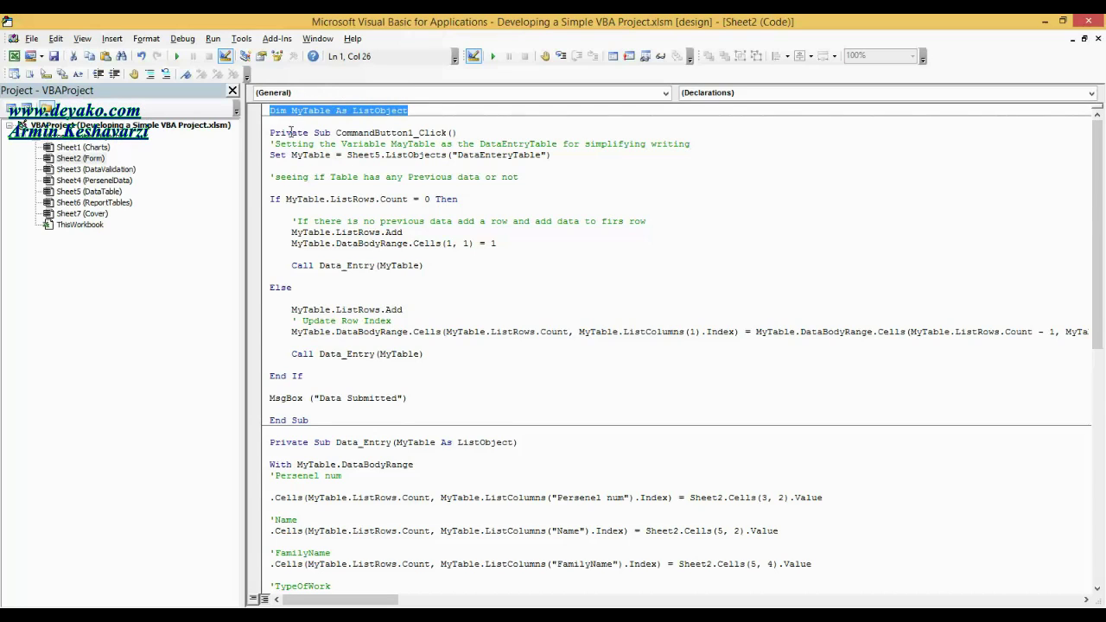
pyautogui.moveTo(270, 133); pyautogui.dragTo(441, 144)
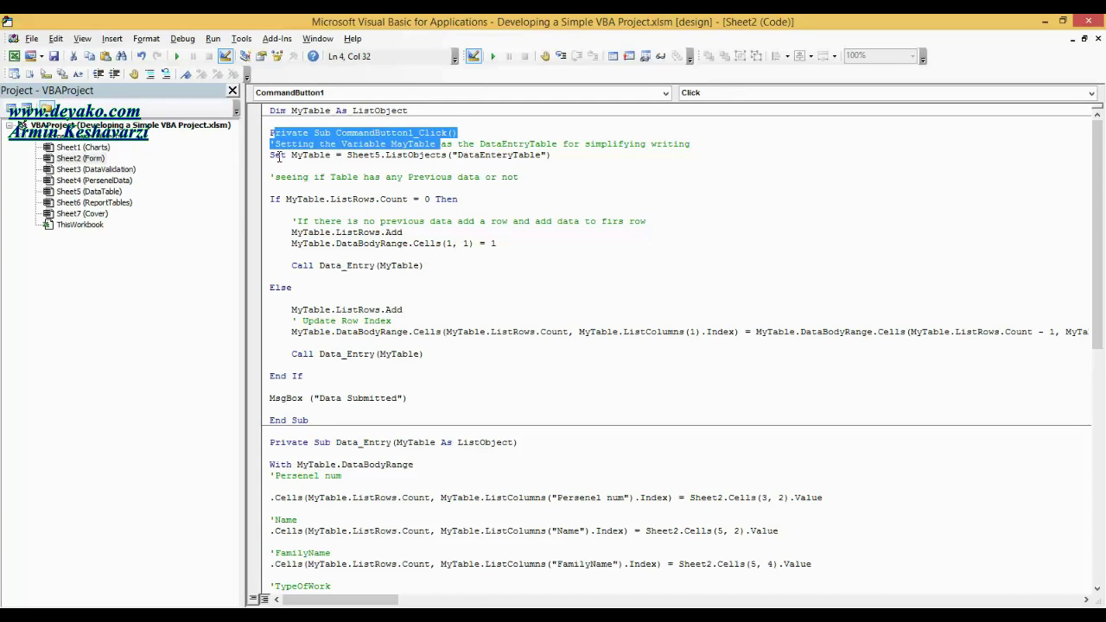
pyautogui.moveTo(270, 155); pyautogui.dragTo(517, 157)
pyautogui.moveTo(270, 199); pyautogui.dragTo(432, 199)
pyautogui.click(287, 108)
pyautogui.click(284, 165)
# - Point out the ListObject type, MyTable on the Set line, and the procedure down to MsgBox
pyautogui.moveTo(270, 133); pyautogui.dragTo(459, 133)
pyautogui.doubleClick(381, 111)
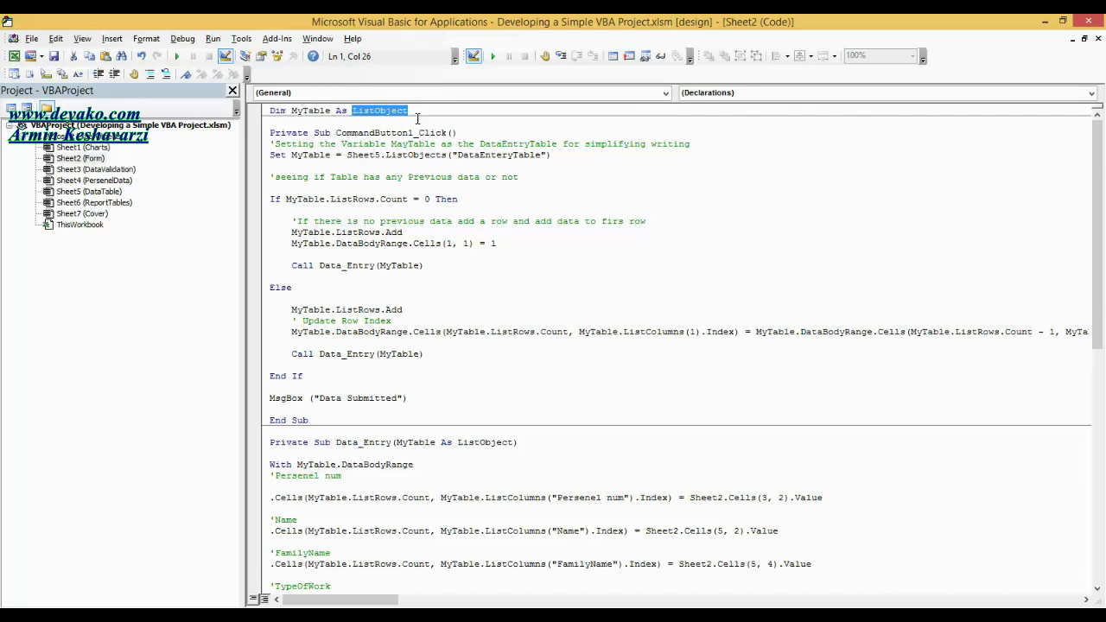
pyautogui.click(423, 155)
pyautogui.click(290, 111)
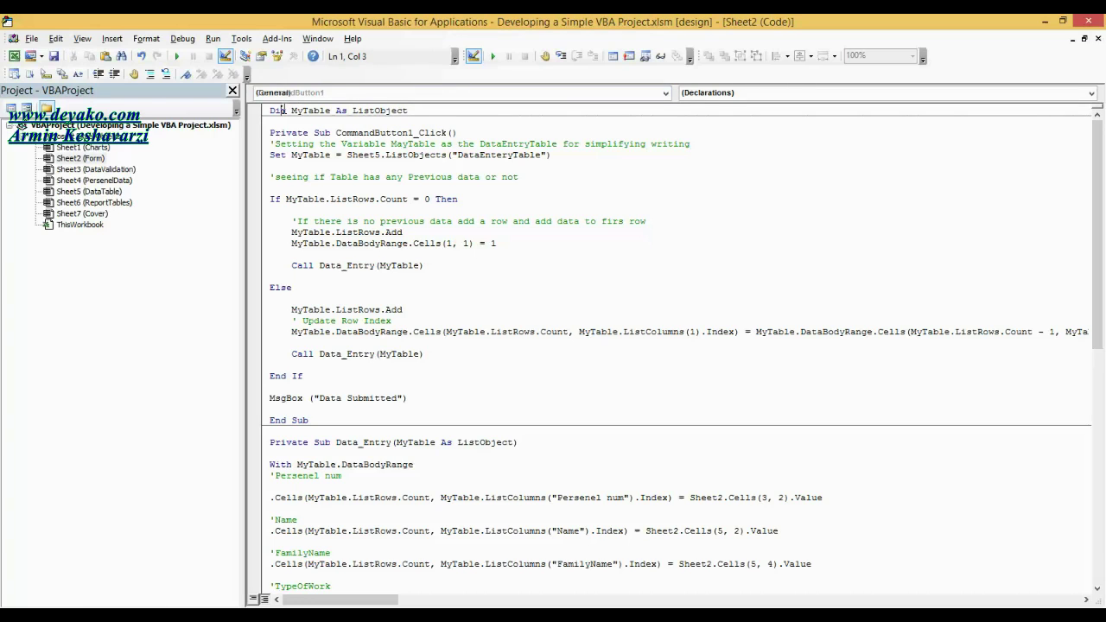
pyautogui.click(309, 156)
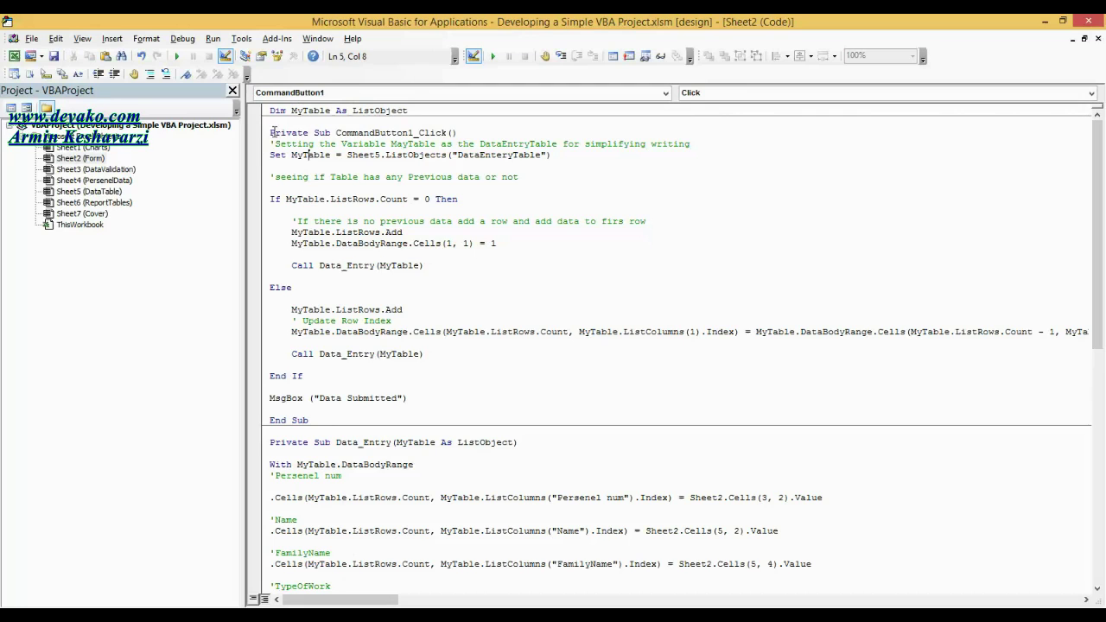
pyautogui.moveTo(273, 132); pyautogui.dragTo(416, 412)
pyautogui.click(438, 398)
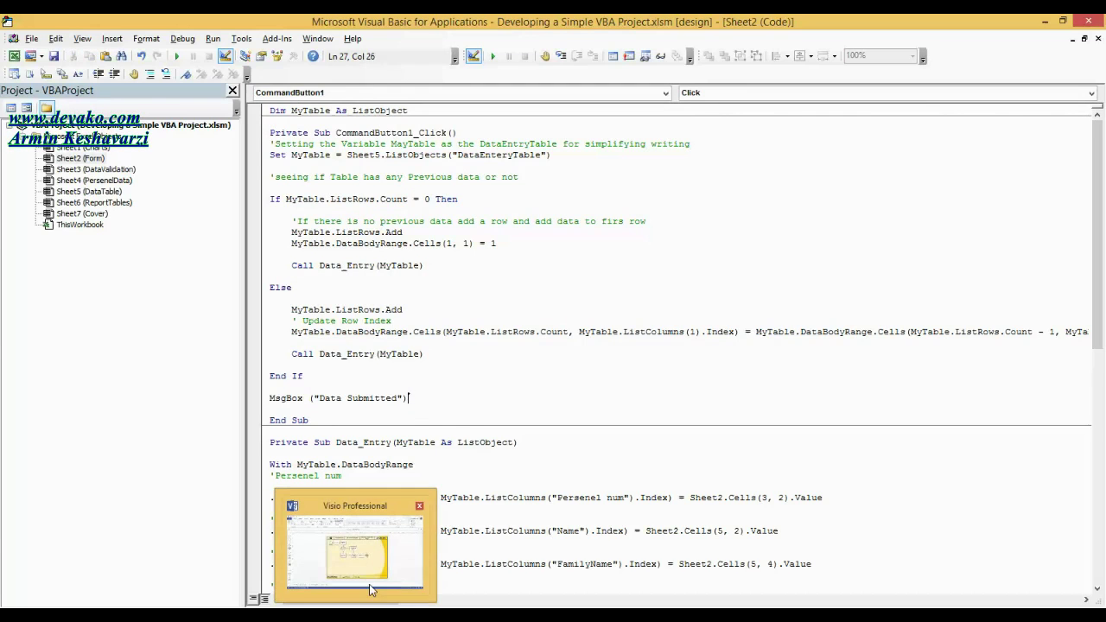
# - Shift all flowchart shapes slightly down and right in Visio, then check the decision diamond
pyautogui.moveTo(370, 605)
pyautogui.click(374, 583)
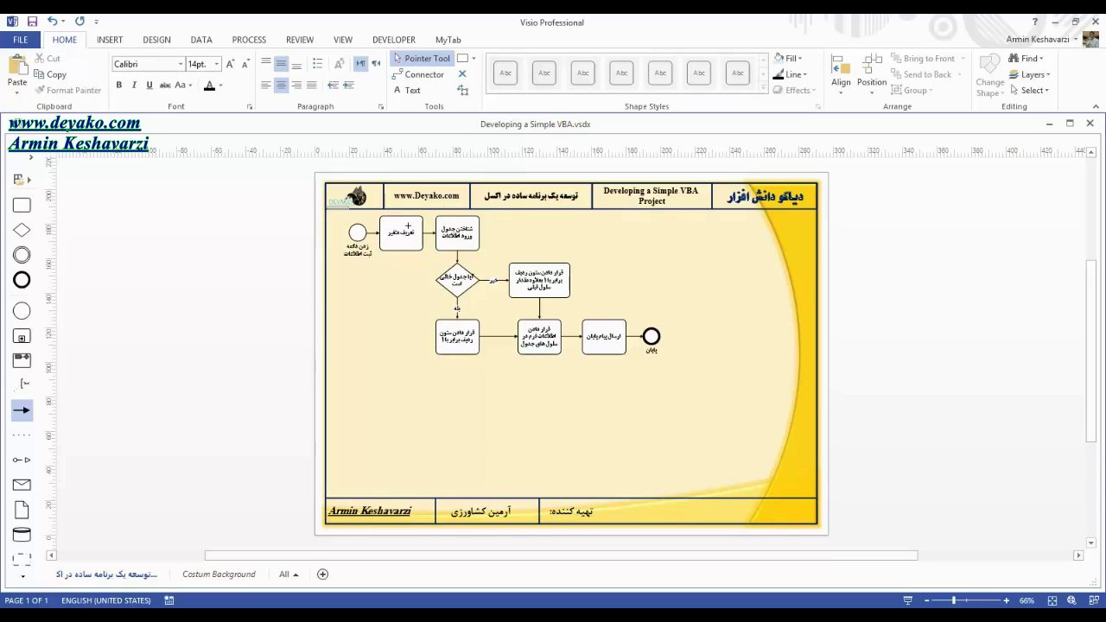
pyautogui.moveTo(326, 209); pyautogui.dragTo(714, 442)
pyautogui.moveTo(599, 322); pyautogui.dragTo(625, 348)
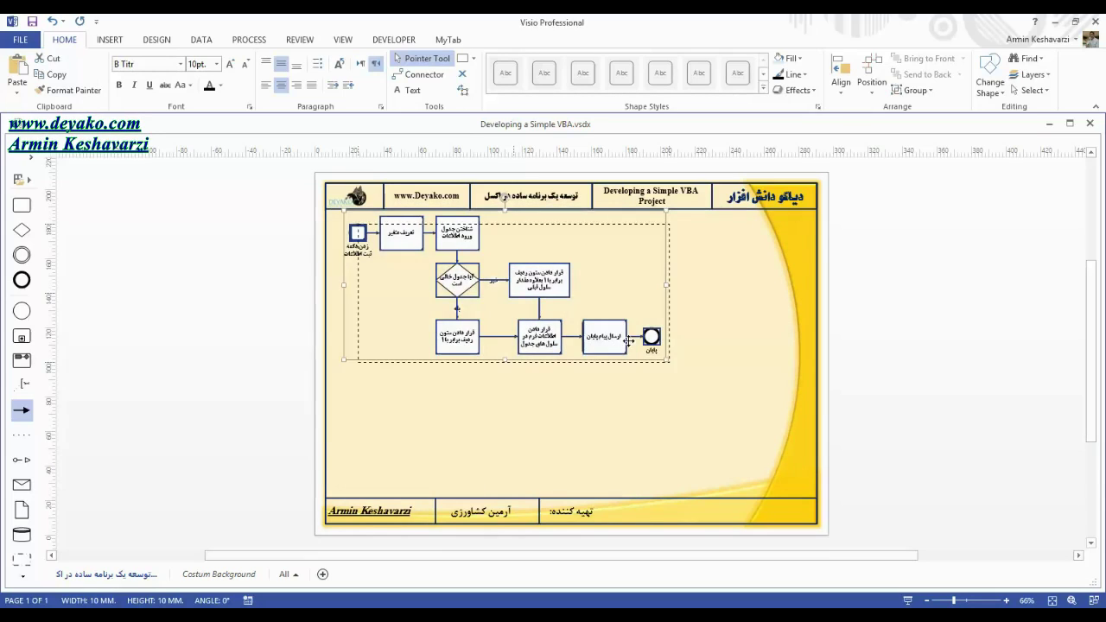
pyautogui.hotkey('ctrl', 'z')
pyautogui.click(708, 306)
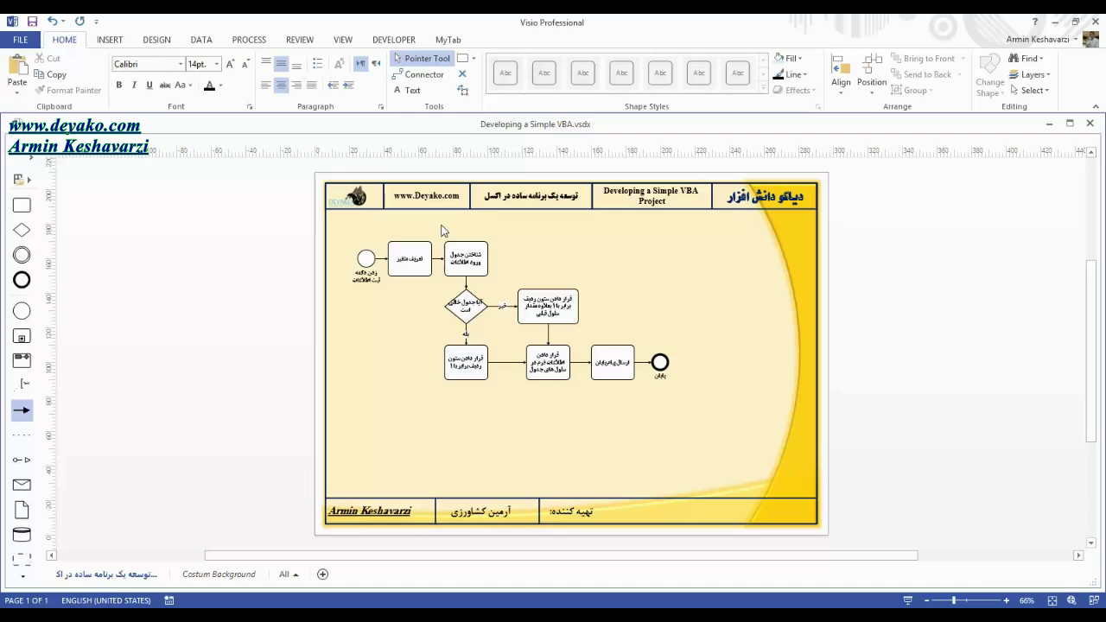
pyautogui.click(482, 311)
pyautogui.click(689, 325)
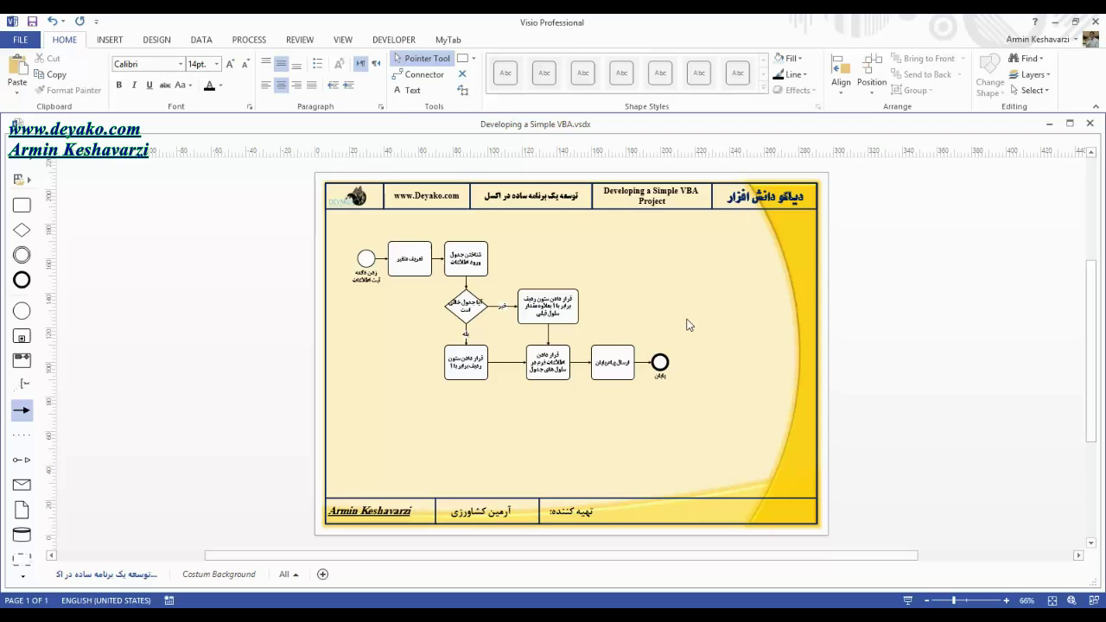
pyautogui.click(907, 600)
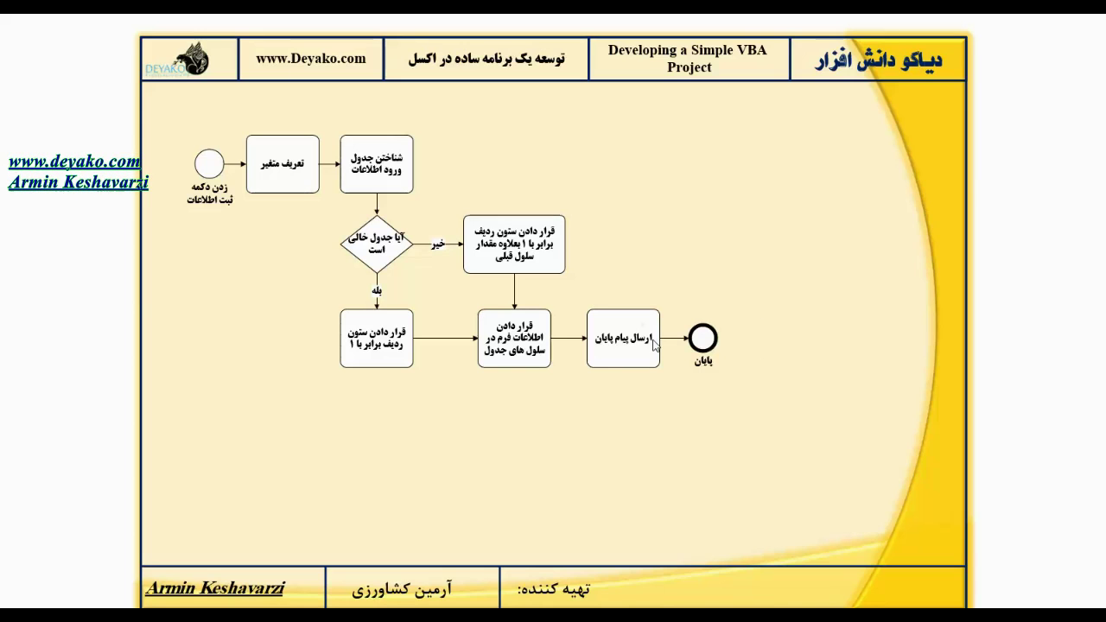
pyautogui.press('Escape')
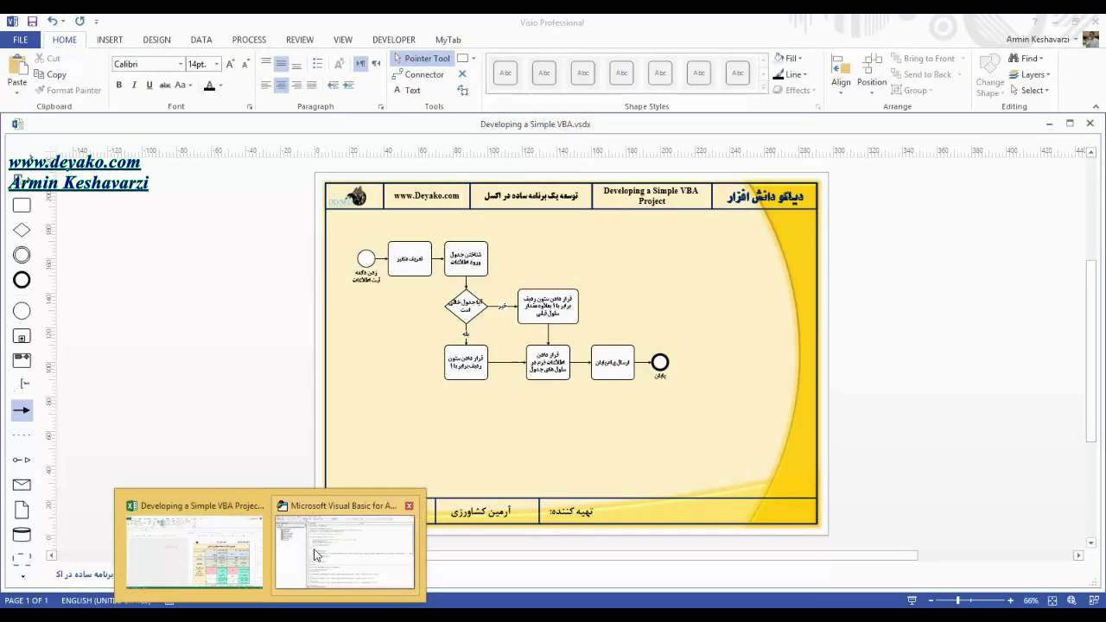
# - Back in the VBA editor, highlight Dim, MyTable and ListObject in the declaration line
pyautogui.click(308, 553)
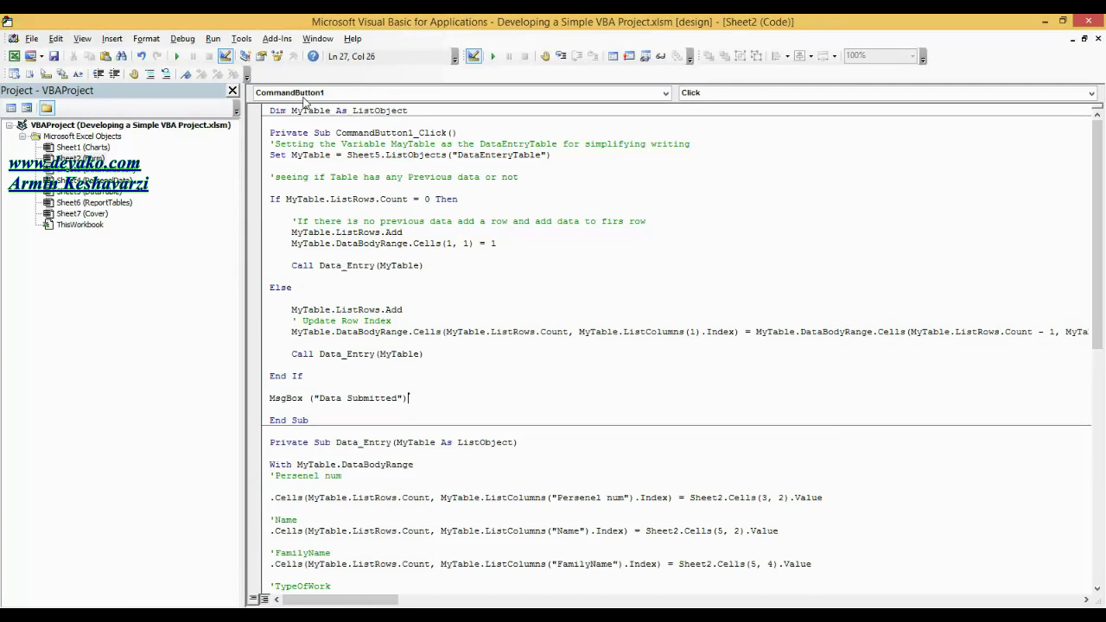
pyautogui.doubleClick(274, 112)
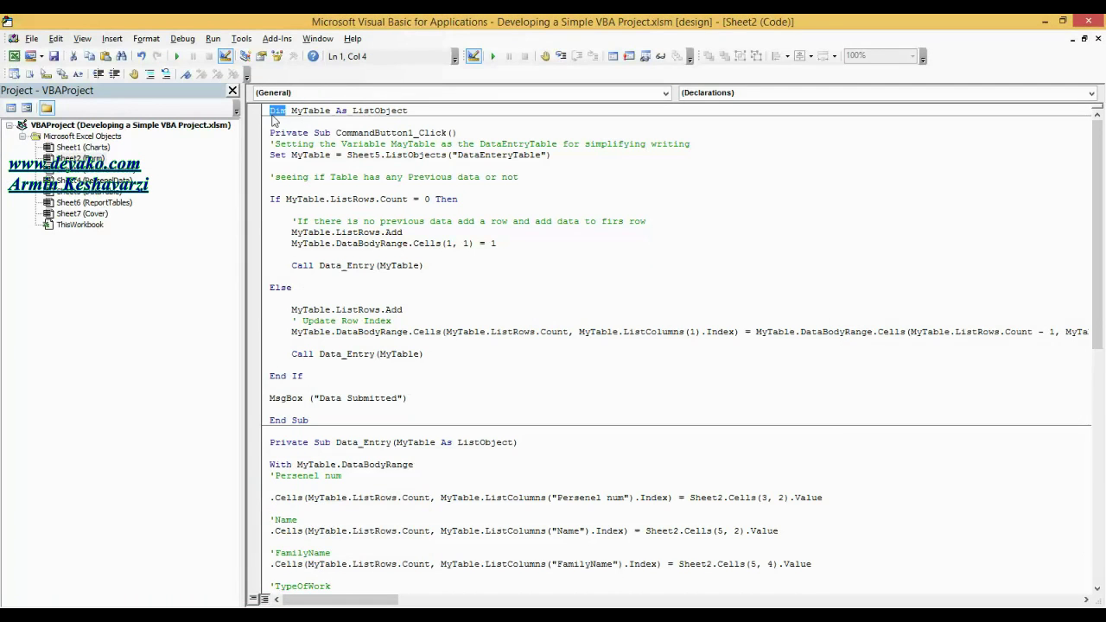
pyautogui.doubleClick(304, 113)
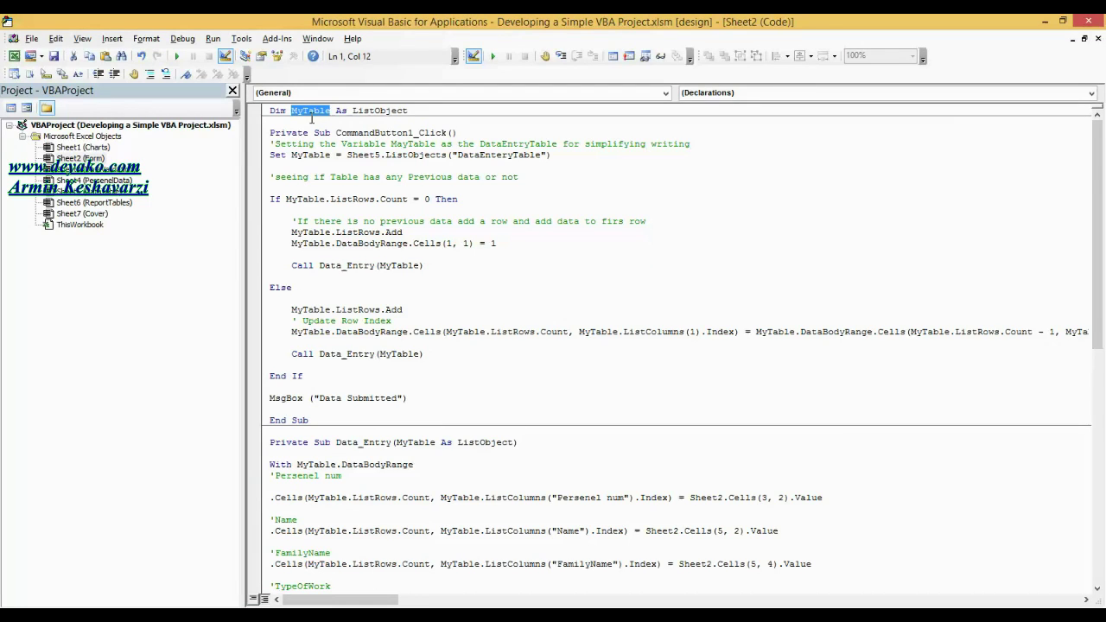
pyautogui.doubleClick(380, 111)
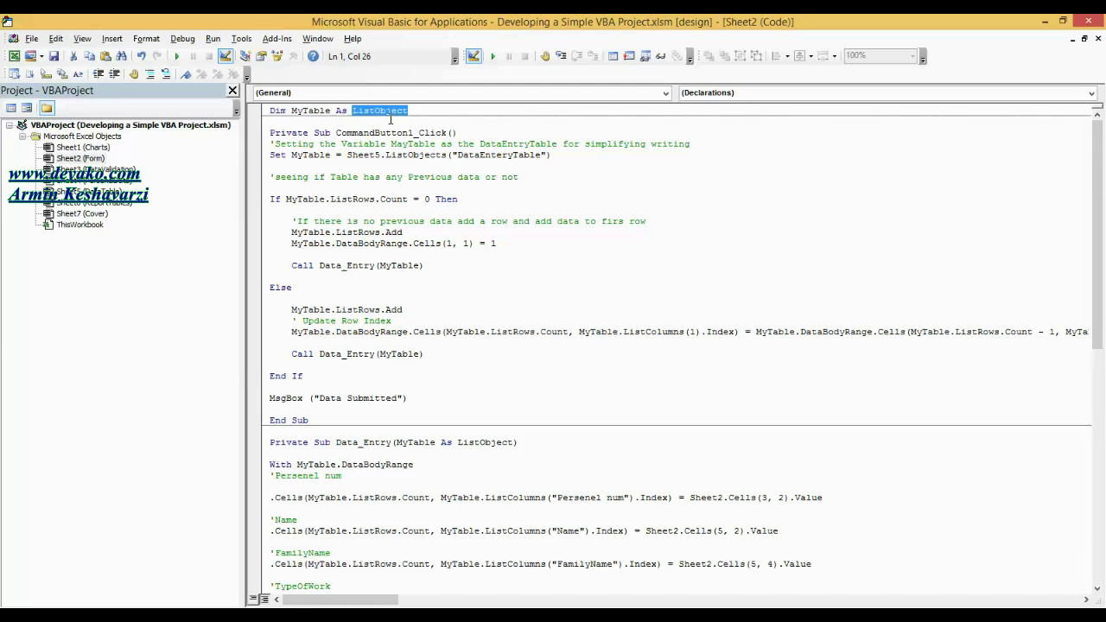
pyautogui.click(391, 121)
pyautogui.doubleClick(388, 113)
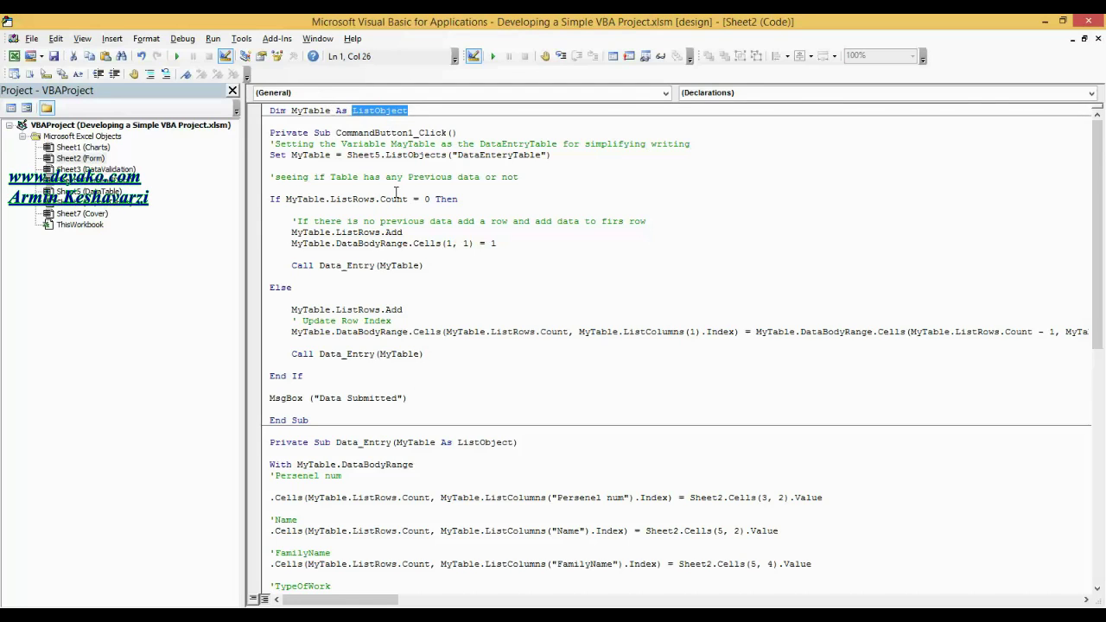
pyautogui.click(396, 190)
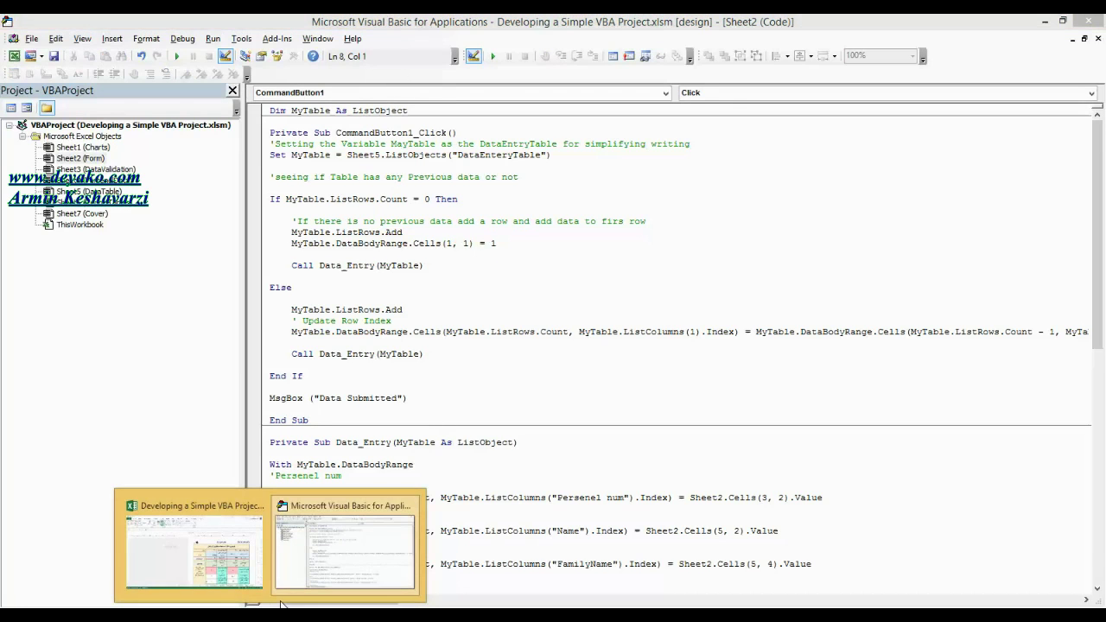
# - Scroll the DataTable sheet to the newest entries around rows 1421–1445, then return to VBA
pyautogui.click(196, 545)
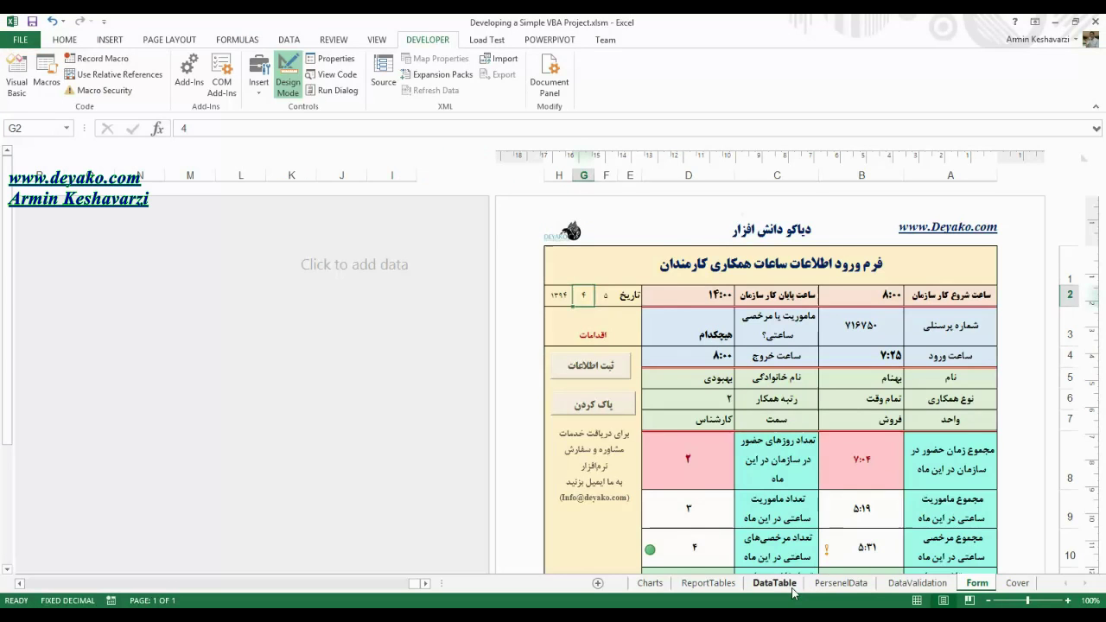
pyautogui.click(774, 583)
pyautogui.moveTo(216, 526); pyautogui.dragTo(1102, 84)
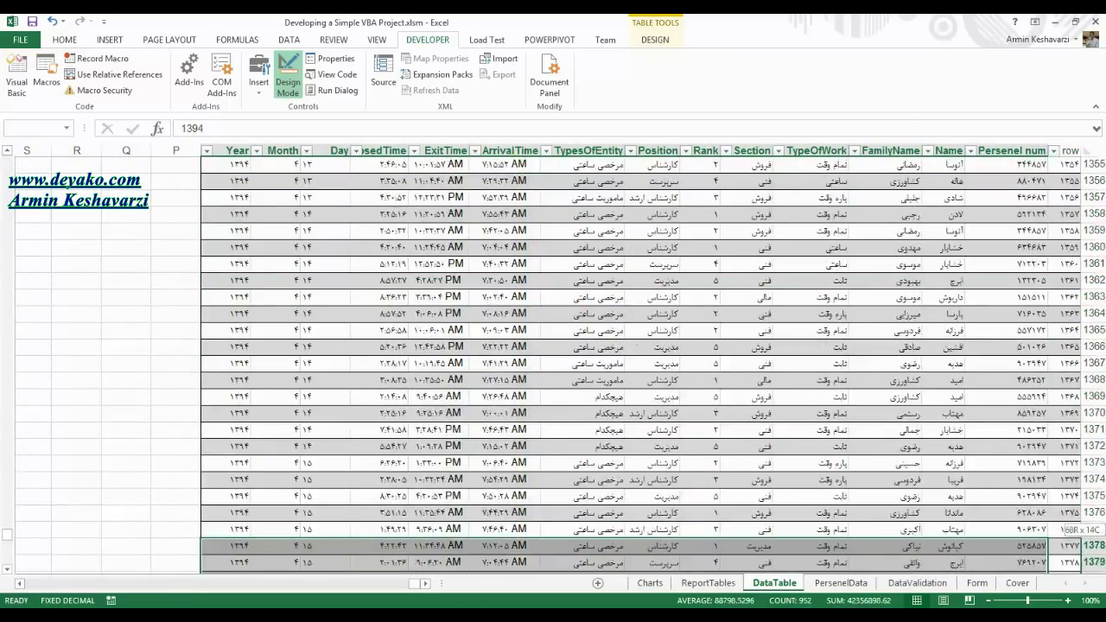
pyautogui.moveTo(1101, 84)
pyautogui.mouseDown()
pyautogui.moveTo(1038, 535)
pyautogui.moveTo(1069, 552)
pyautogui.moveTo(1065, 562)
pyautogui.mouseUp()
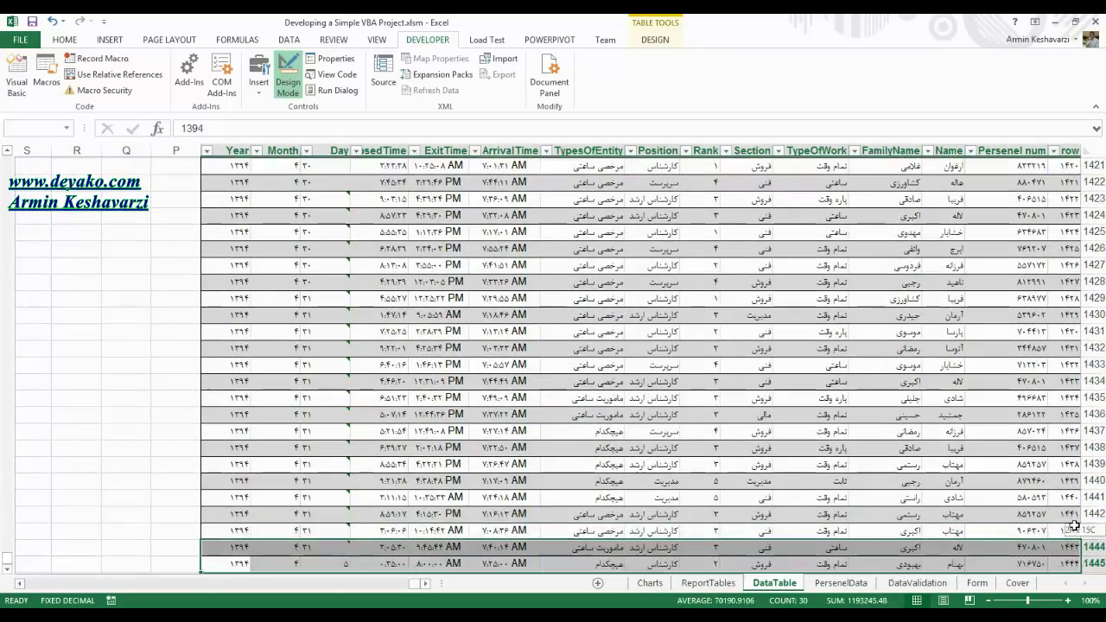
pyautogui.click(654, 463)
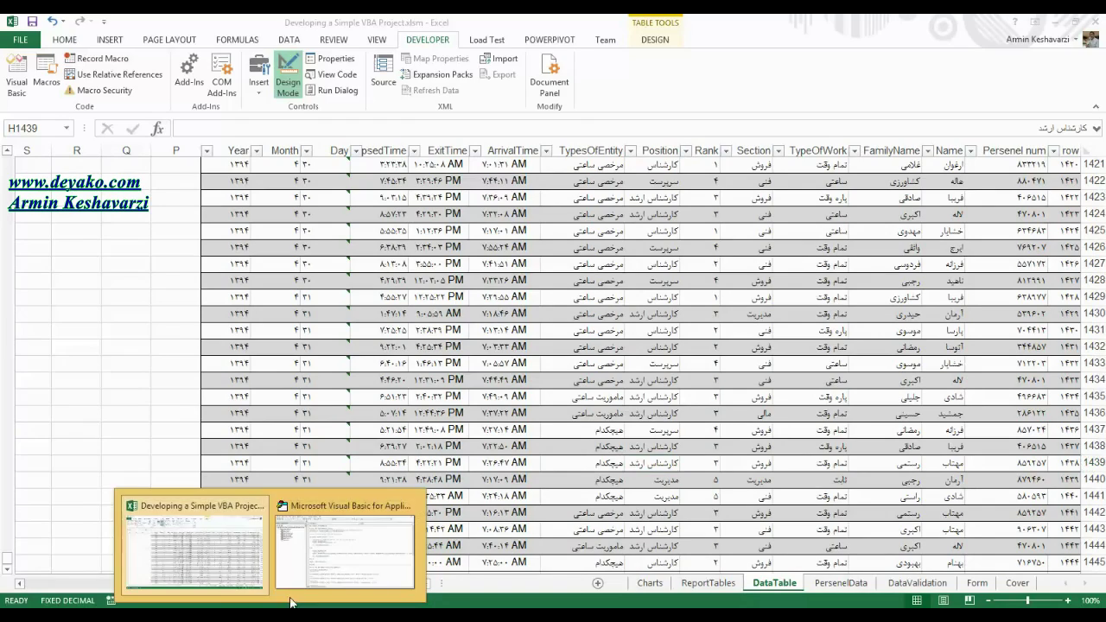
pyautogui.moveTo(290, 602)
pyautogui.click(346, 545)
pyautogui.click(281, 110)
pyautogui.click(315, 110)
pyautogui.doubleClick(314, 110)
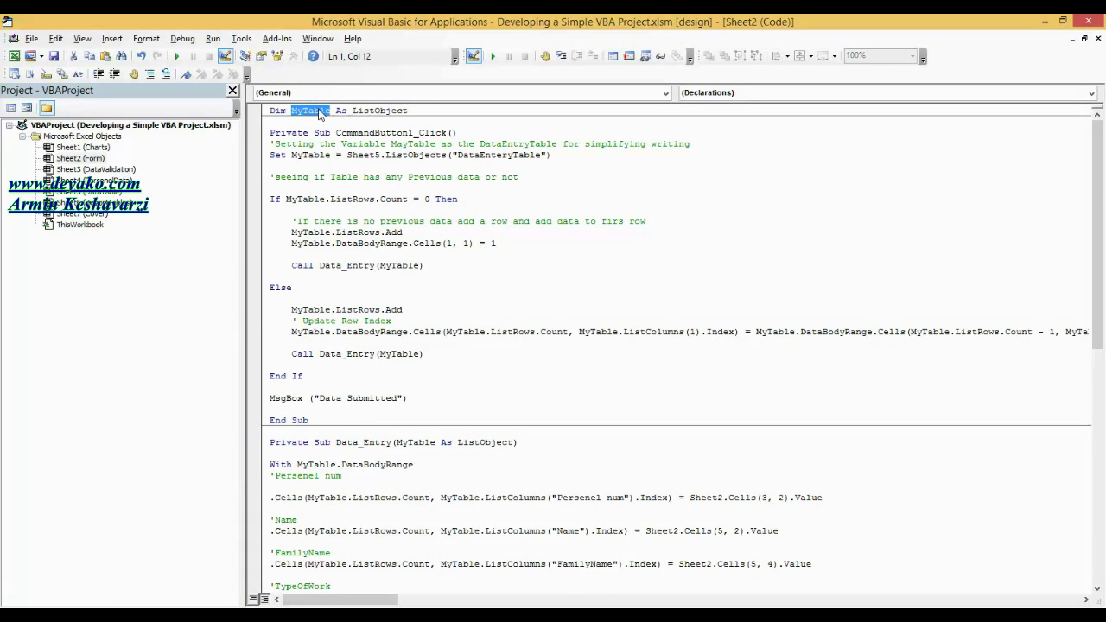
pyautogui.doubleClick(342, 111)
pyautogui.doubleClick(378, 110)
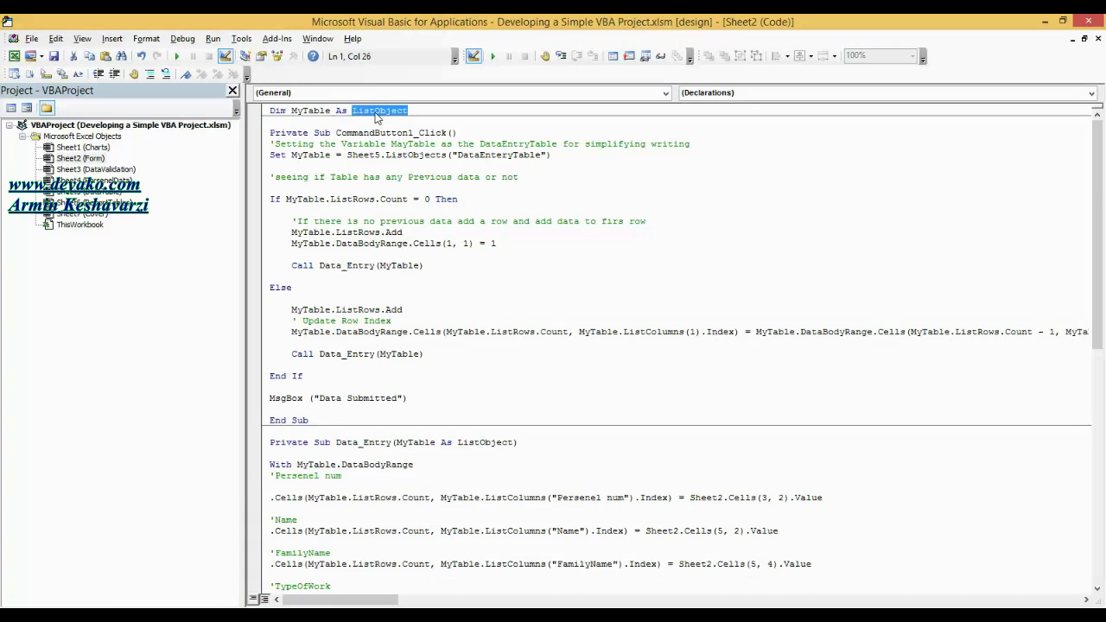
pyautogui.click(414, 111)
pyautogui.moveTo(414, 110); pyautogui.dragTo(353, 105)
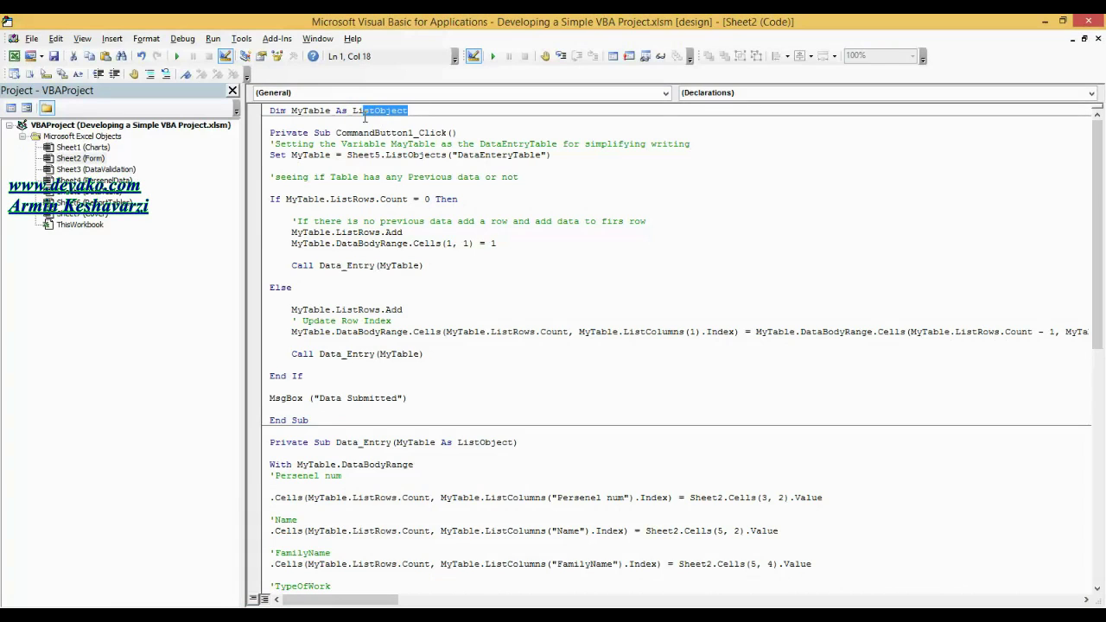
pyautogui.write('L')
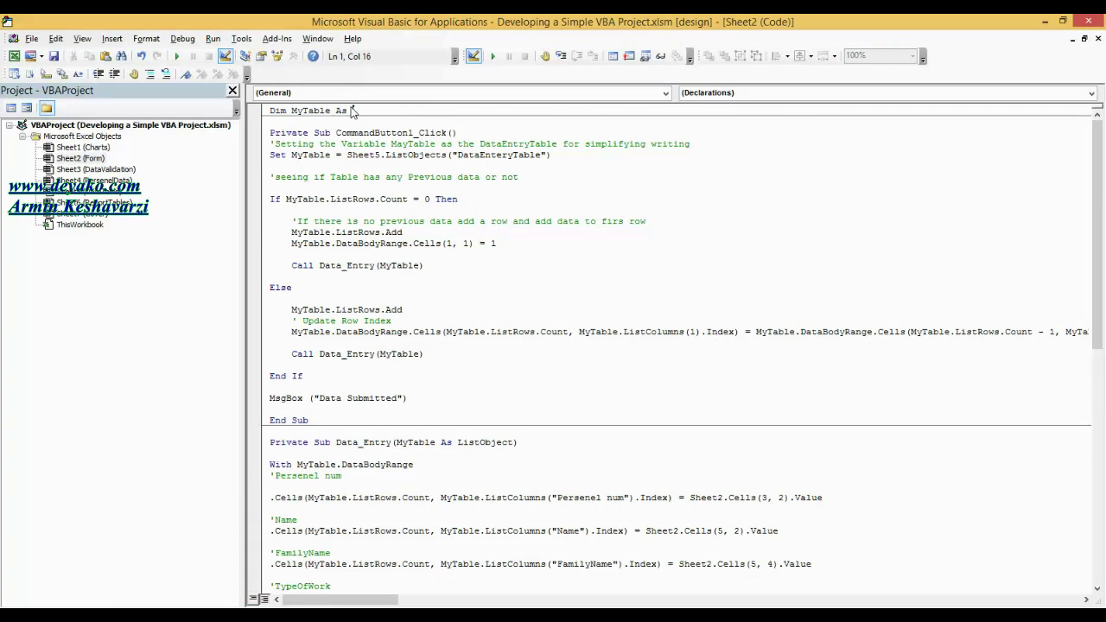
pyautogui.write('i')
pyautogui.write('inte')
pyautogui.hotkey('ctrl', 'space')
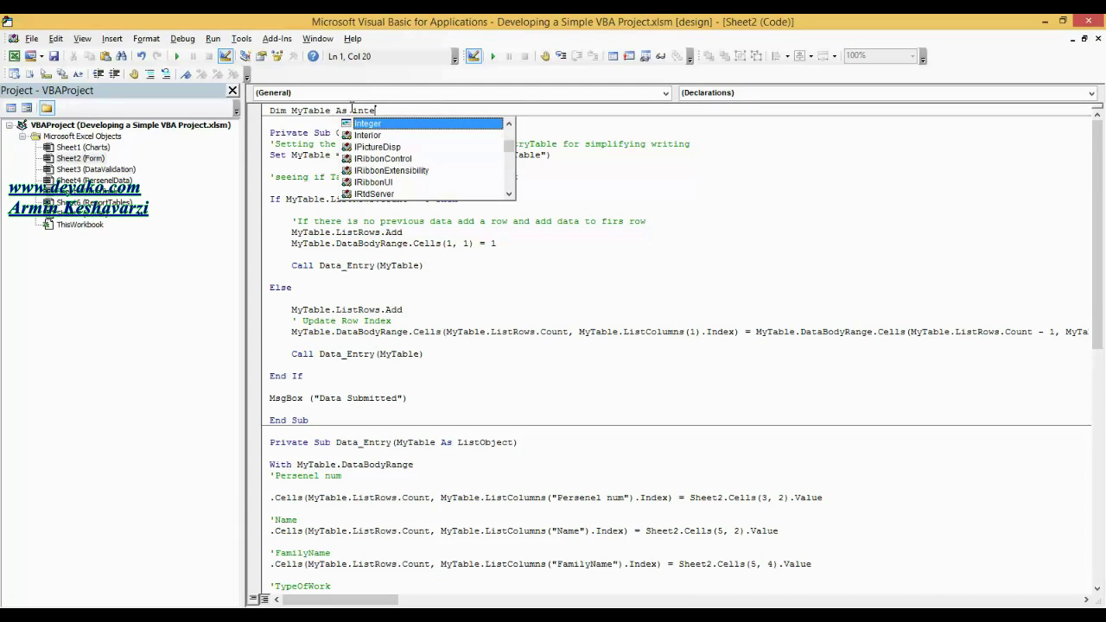
pyautogui.doubleClick(392, 112)
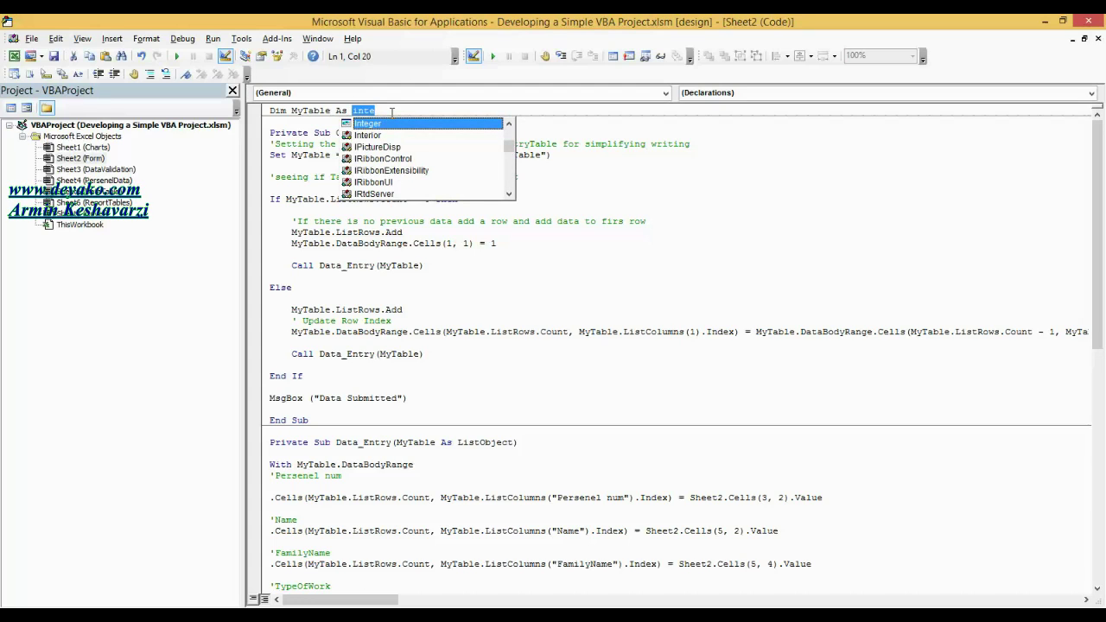
pyautogui.write('ListObject')
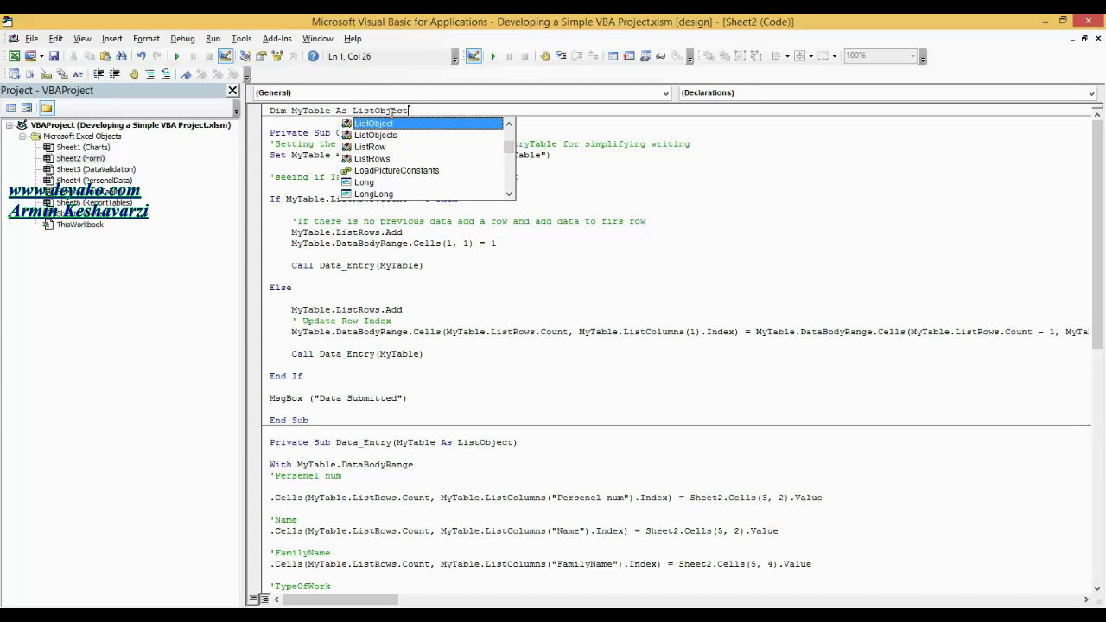
pyautogui.click(282, 165)
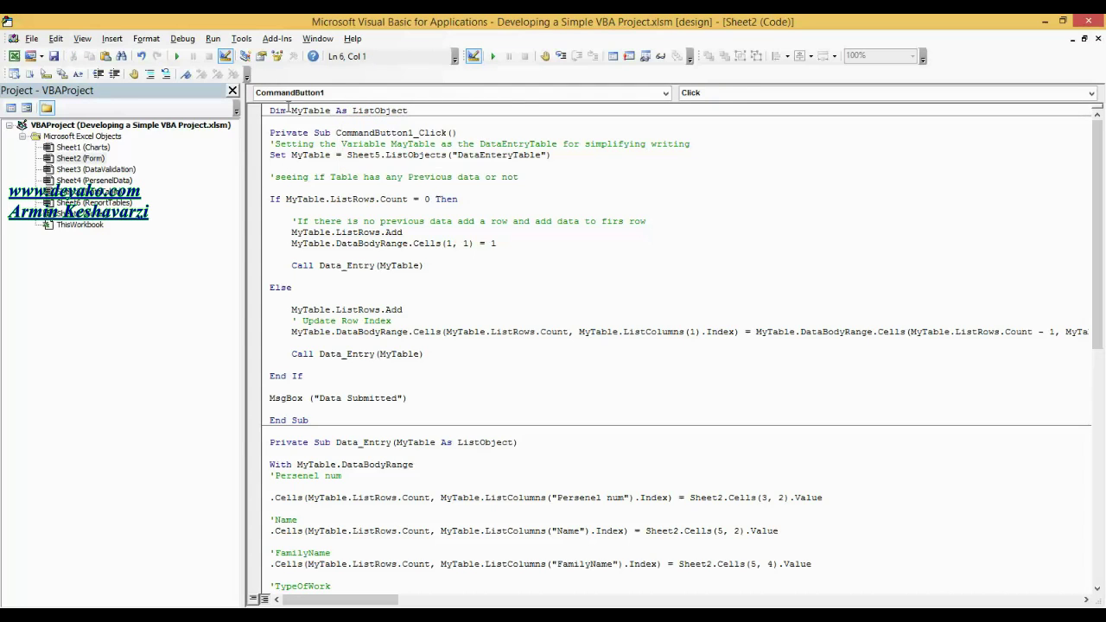
pyautogui.moveTo(272, 113)
pyautogui.mouseDown()
pyautogui.moveTo(411, 113)
pyautogui.moveTo(273, 134)
pyautogui.mouseUp()
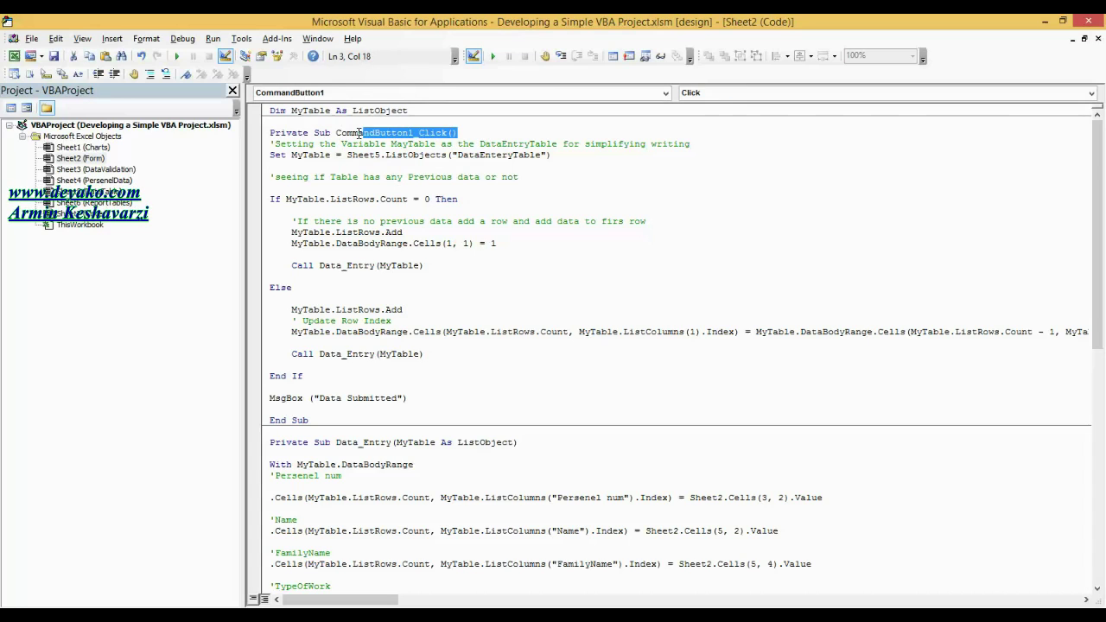
# - Highlight CommandButton1_Click, then MyTable, Sheet5 and ListObjects on the Set line, then switch to Excel
pyautogui.doubleClick(359, 135)
pyautogui.click(435, 135)
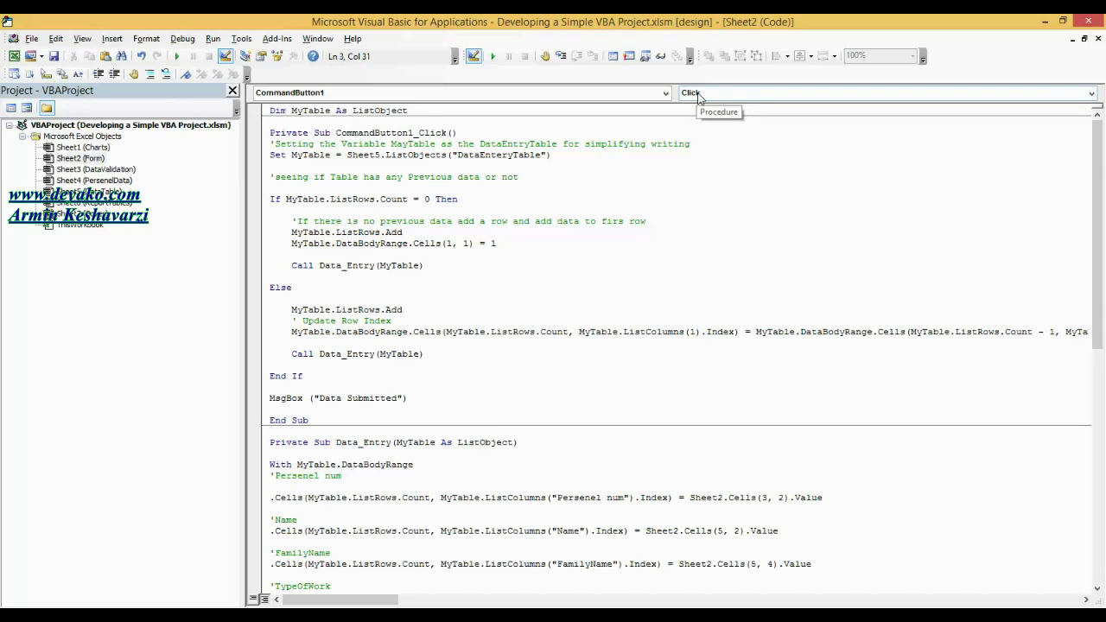
pyautogui.click(342, 169)
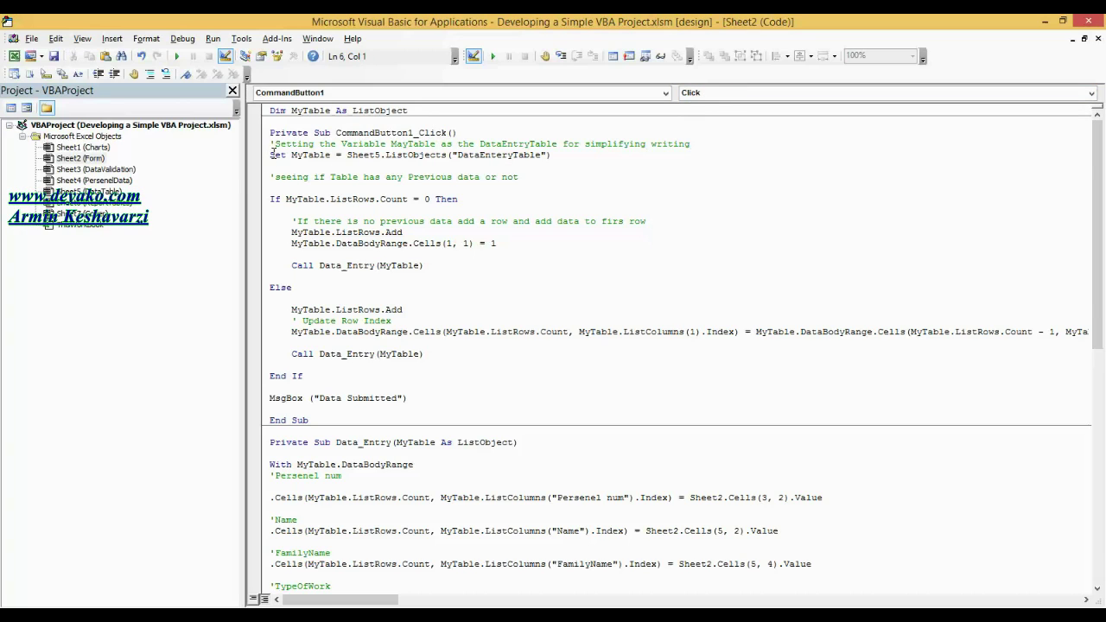
pyautogui.doubleClick(311, 156)
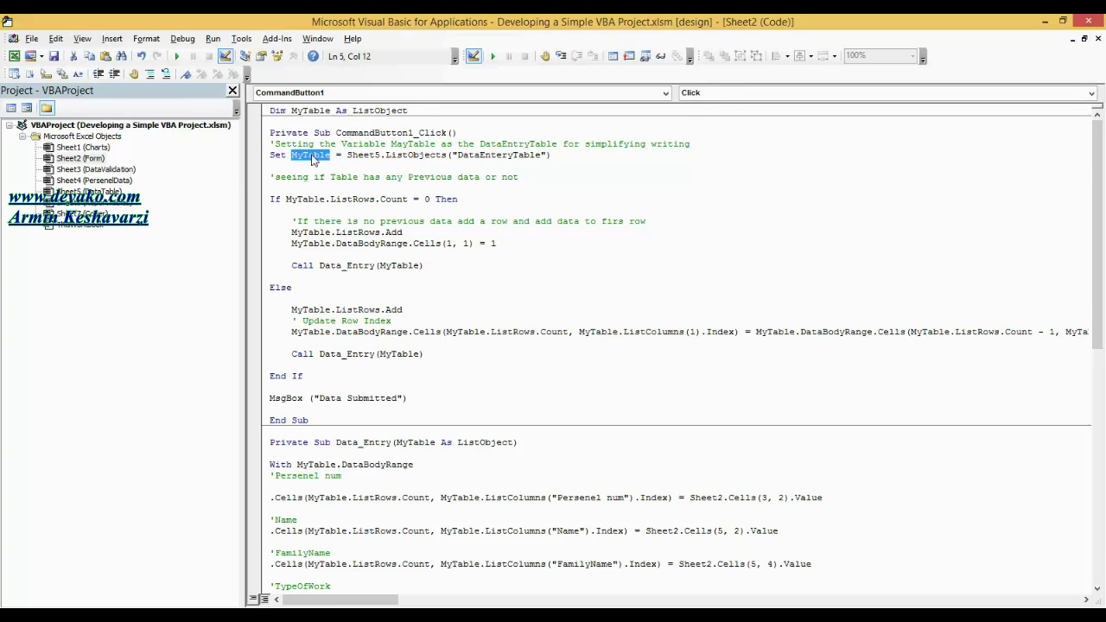
pyautogui.click(356, 156)
pyautogui.moveTo(348, 155); pyautogui.dragTo(379, 157)
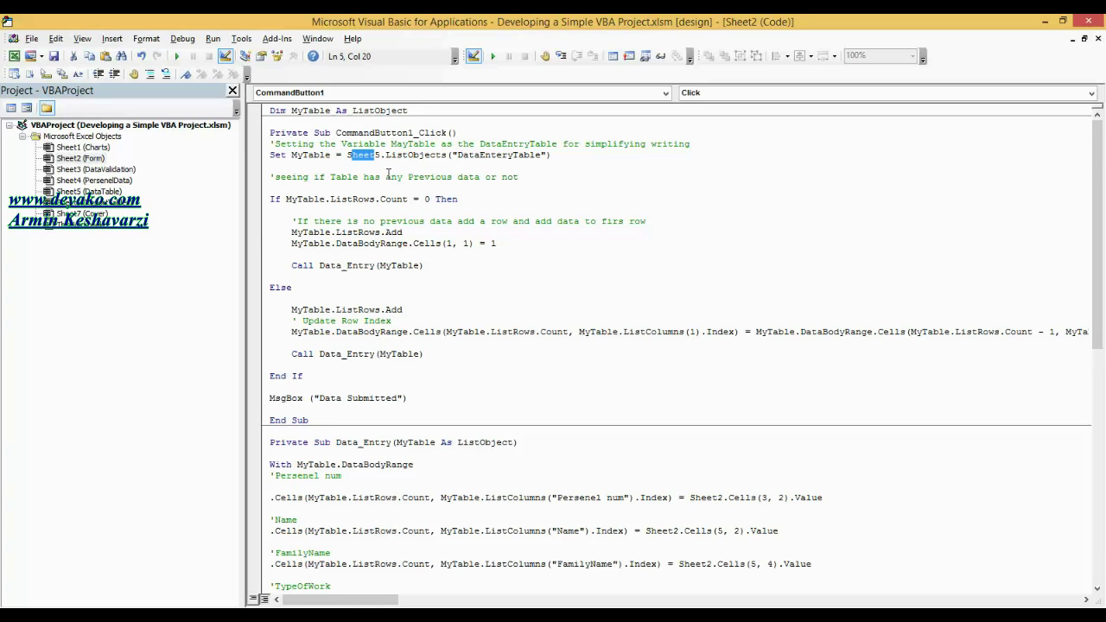
pyautogui.moveTo(385, 155); pyautogui.dragTo(447, 156)
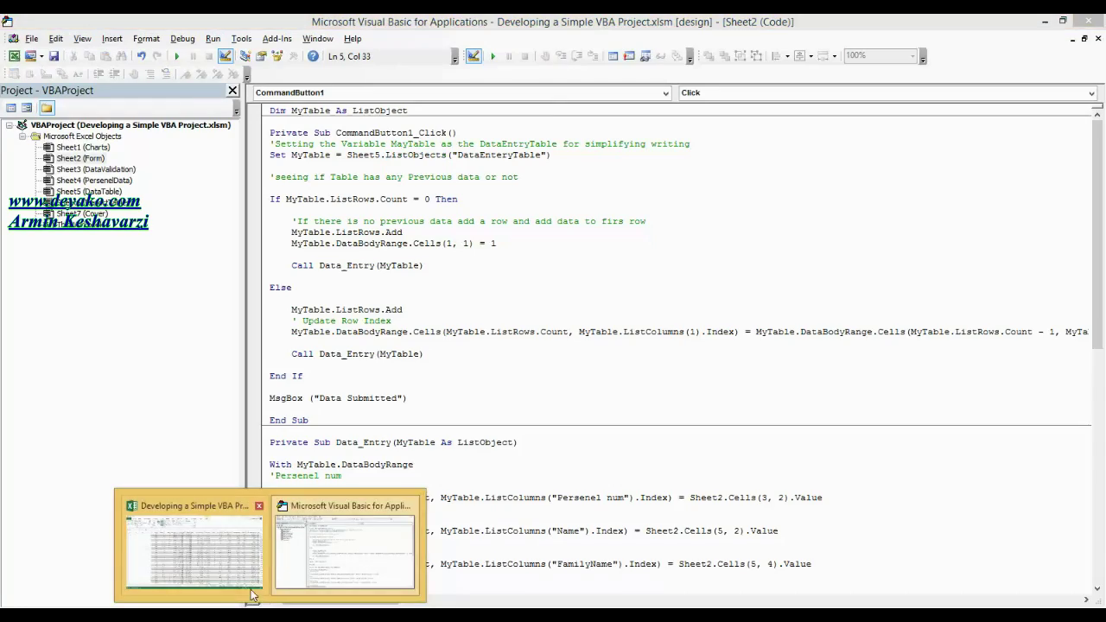
pyautogui.click(177, 526)
# - Select the table's range up to cell J3, then highlight DataEnteryTable in the VBA Set line
pyautogui.moveTo(325, 396); pyautogui.dragTo(1079, 160)
pyautogui.moveTo(7, 529)
pyautogui.mouseDown()
pyautogui.moveTo(38, 350)
pyautogui.moveTo(35, 160)
pyautogui.mouseUp()
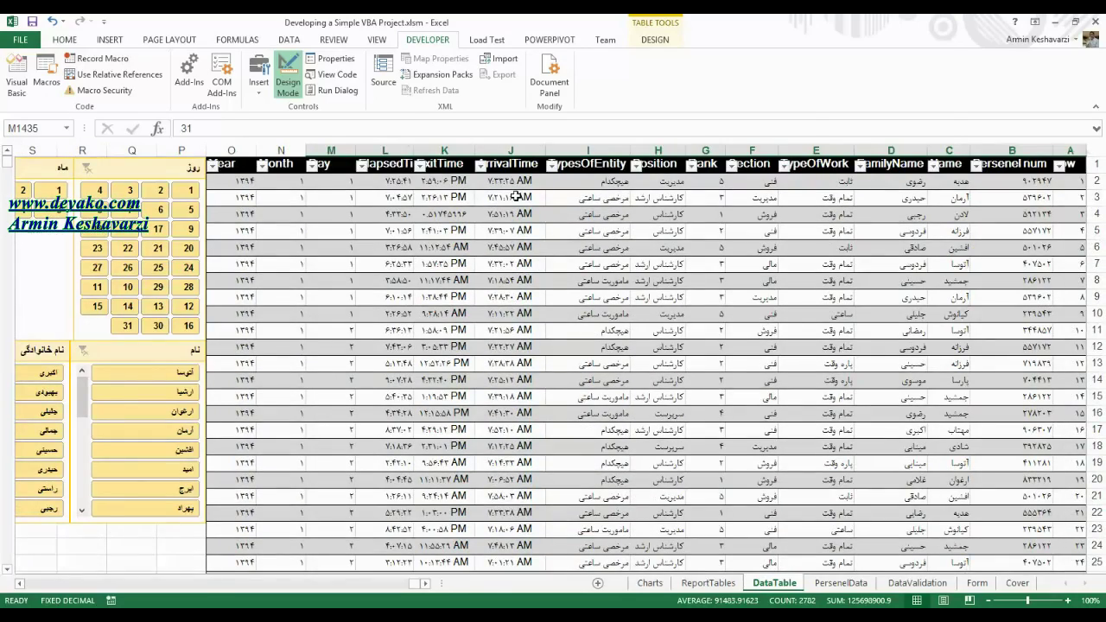
pyautogui.click(510, 197)
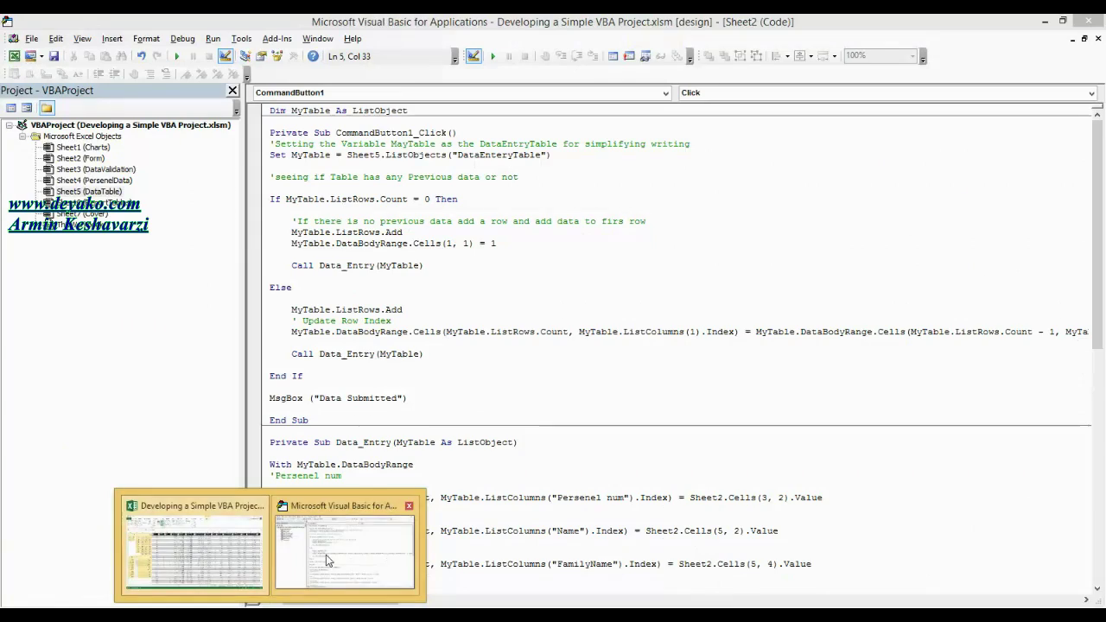
pyautogui.click(326, 555)
pyautogui.moveTo(540, 154); pyautogui.dragTo(462, 156)
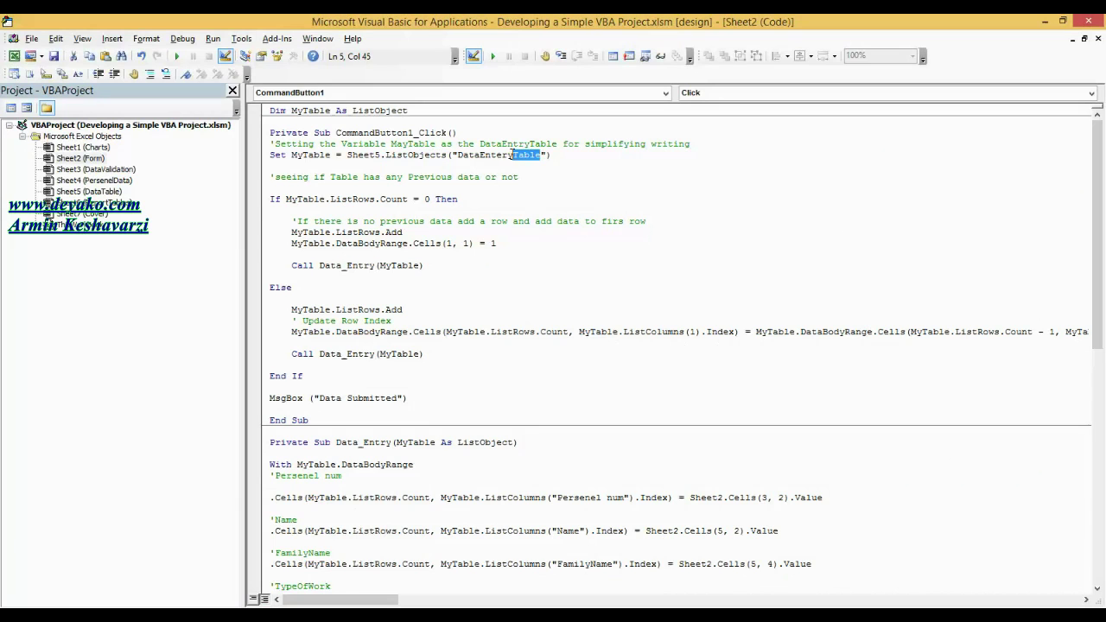
# - Select the entire DataEnteryTable via the Name Box list, then return to the VBA editor
pyautogui.click(270, 615)
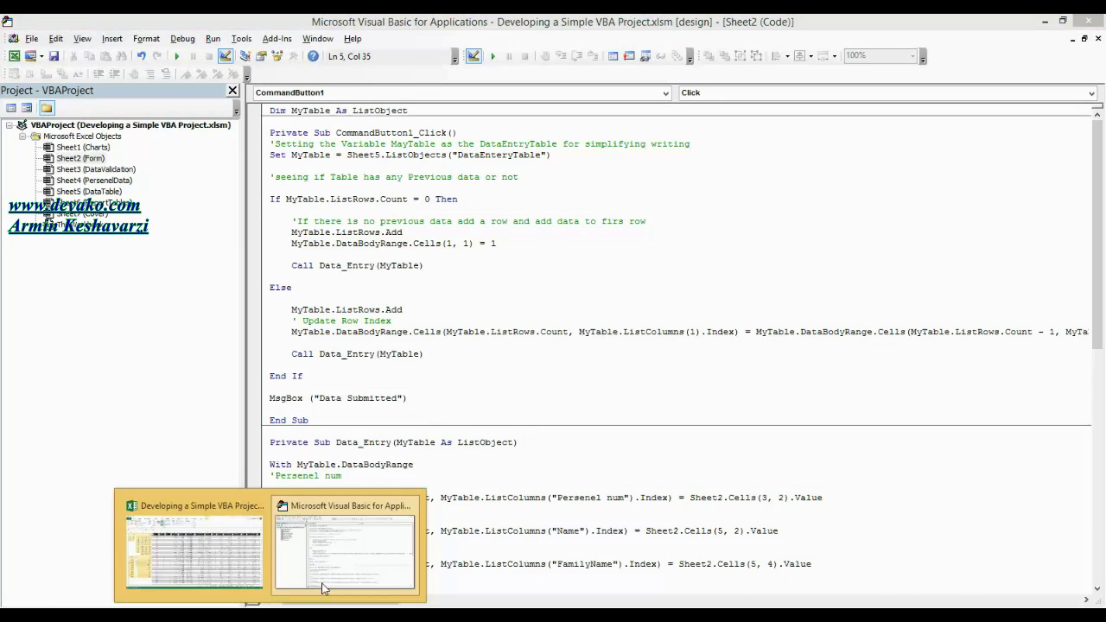
pyautogui.click(169, 550)
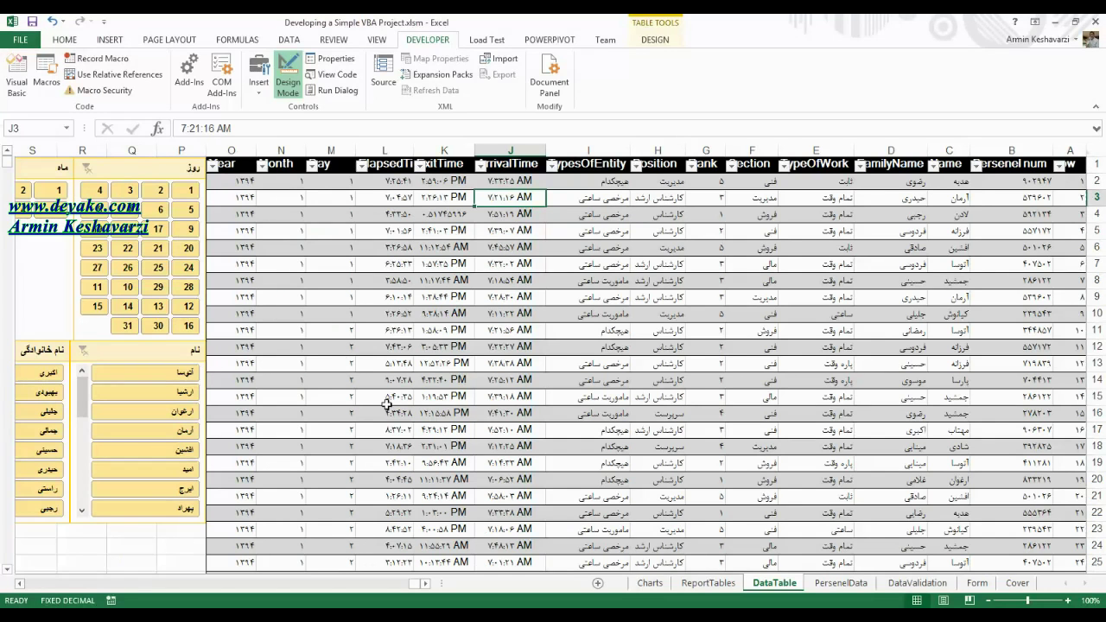
pyautogui.click(66, 128)
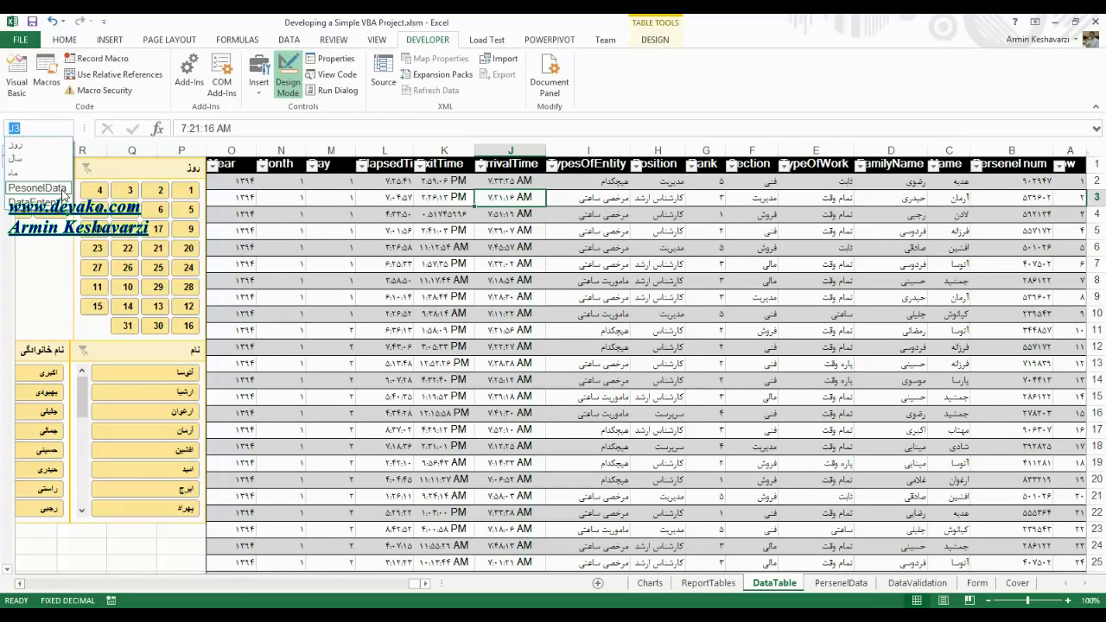
pyautogui.click(35, 164)
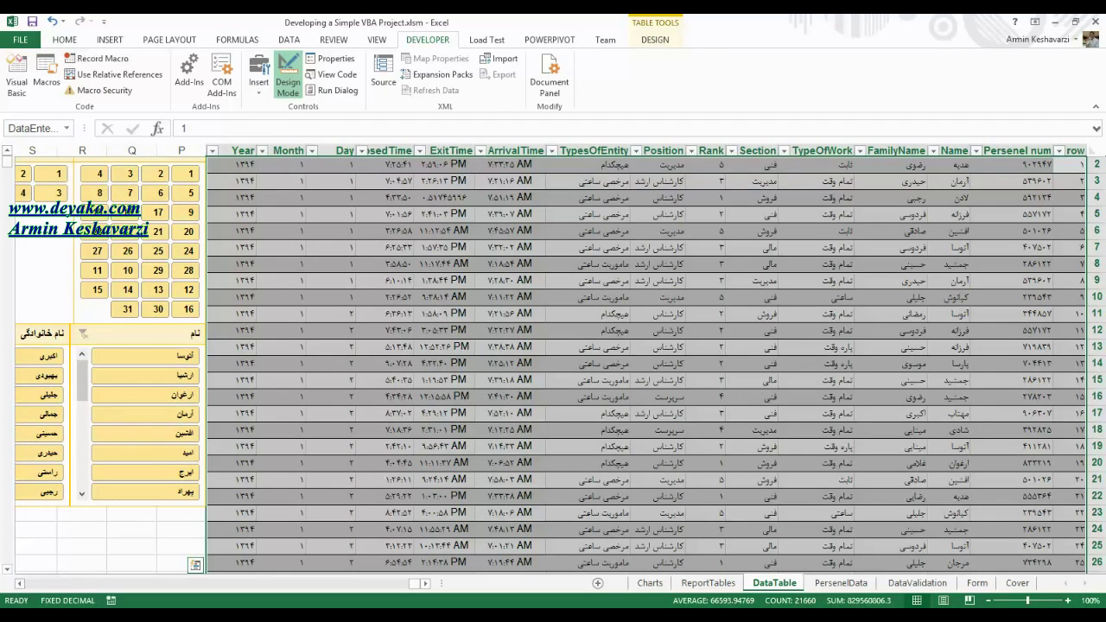
pyautogui.click(285, 616)
pyautogui.click(294, 573)
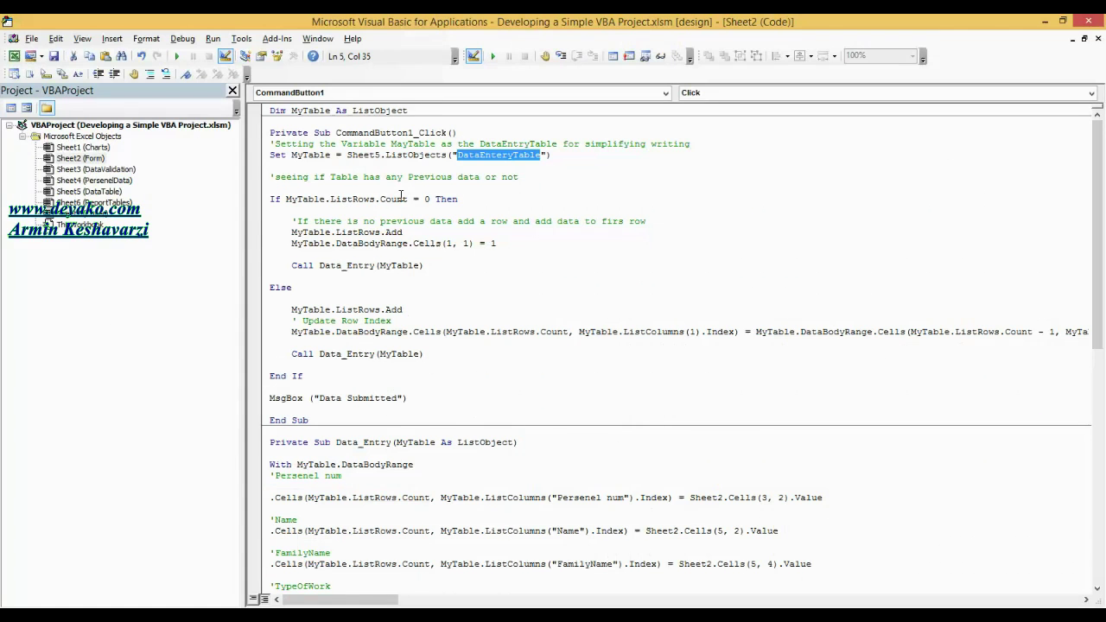
pyautogui.moveTo(347, 154); pyautogui.dragTo(551, 155)
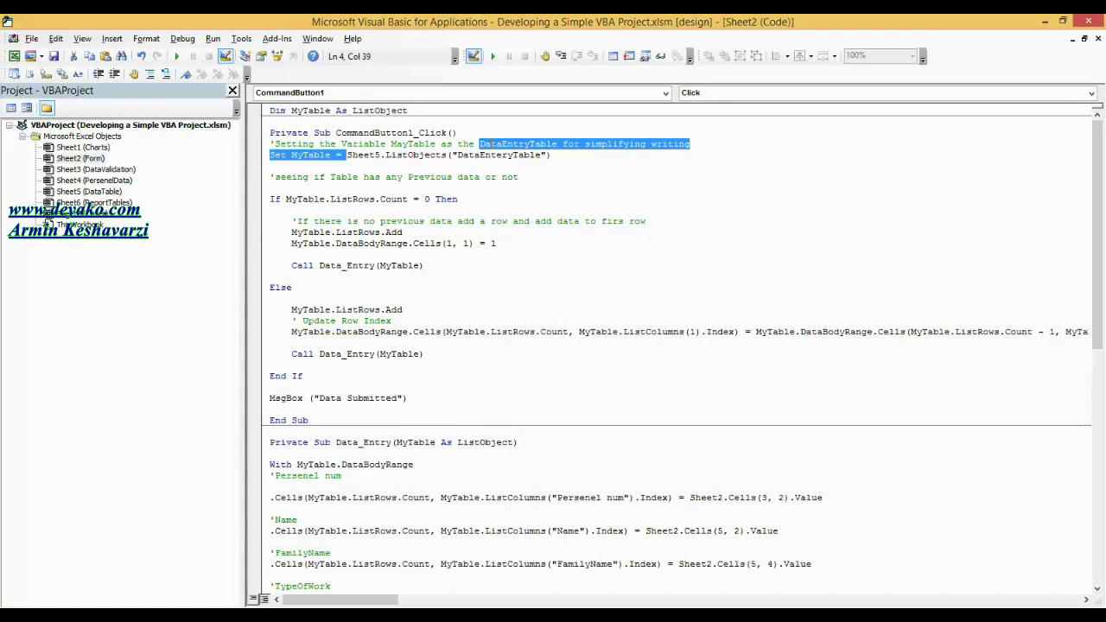
pyautogui.doubleClick(305, 156)
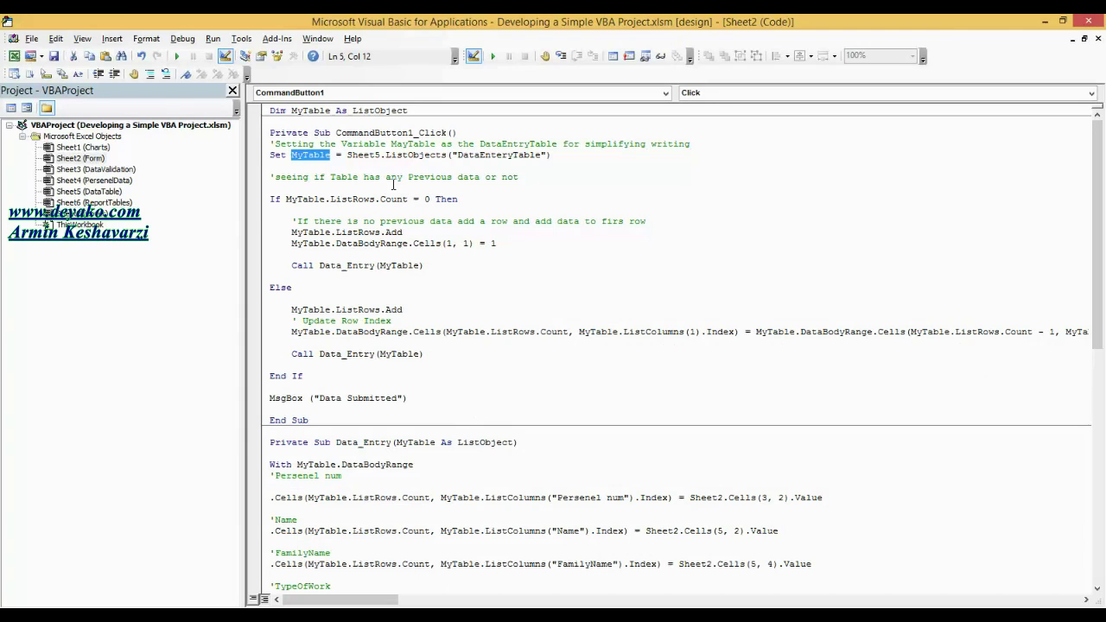
pyautogui.moveTo(347, 155); pyautogui.dragTo(557, 156)
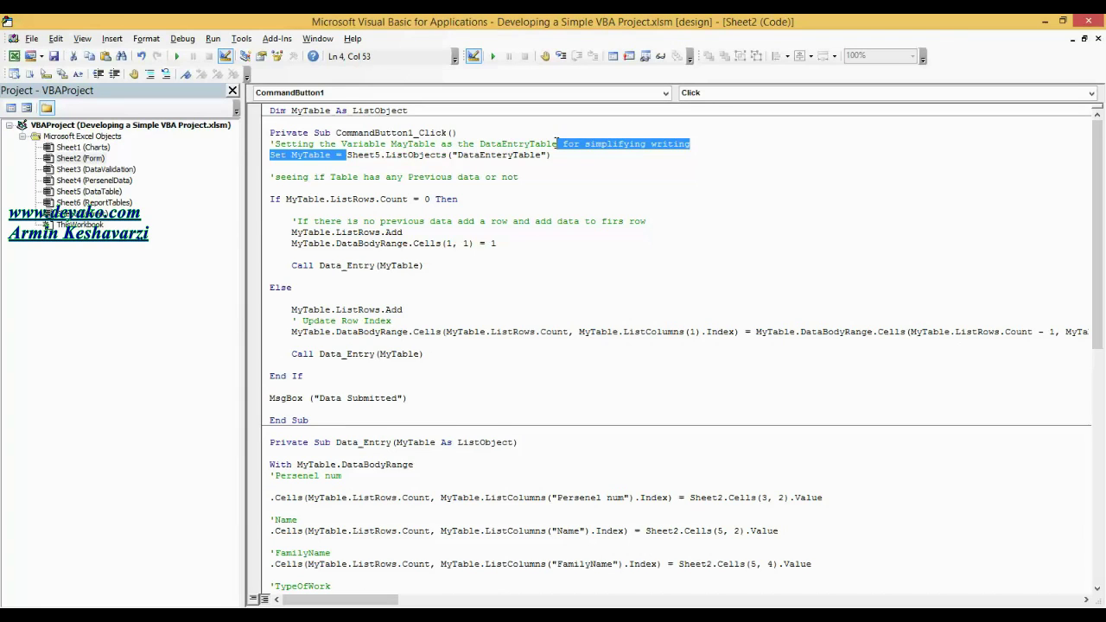
pyautogui.doubleClick(313, 155)
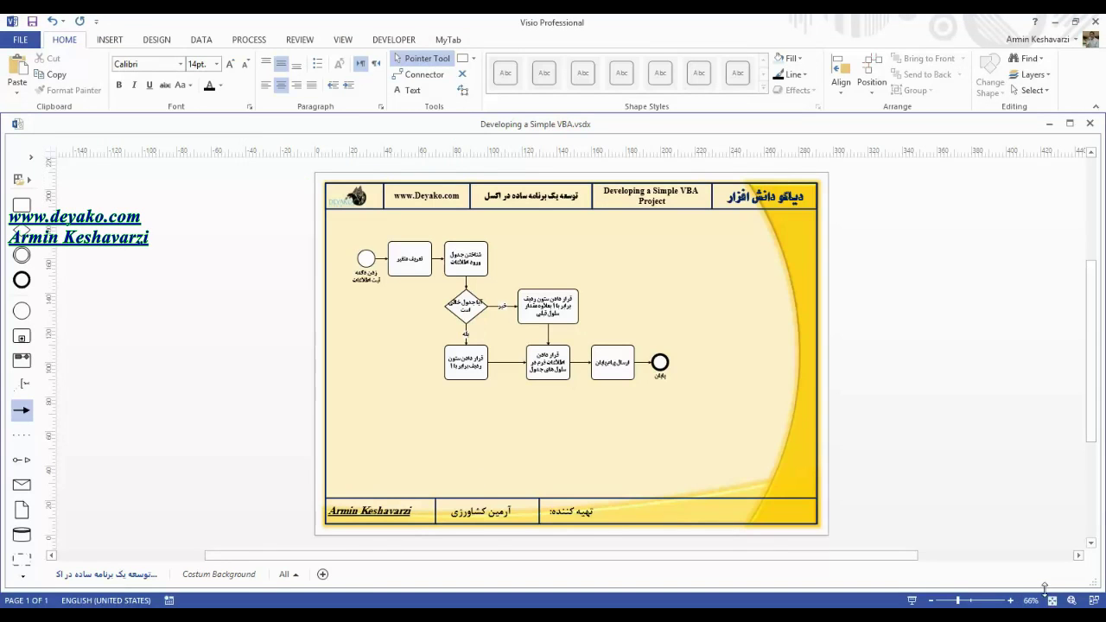
# - Zoom the Visio flowchart to 233% and select the variable-definition and table-identification steps
pyautogui.click(1072, 600)
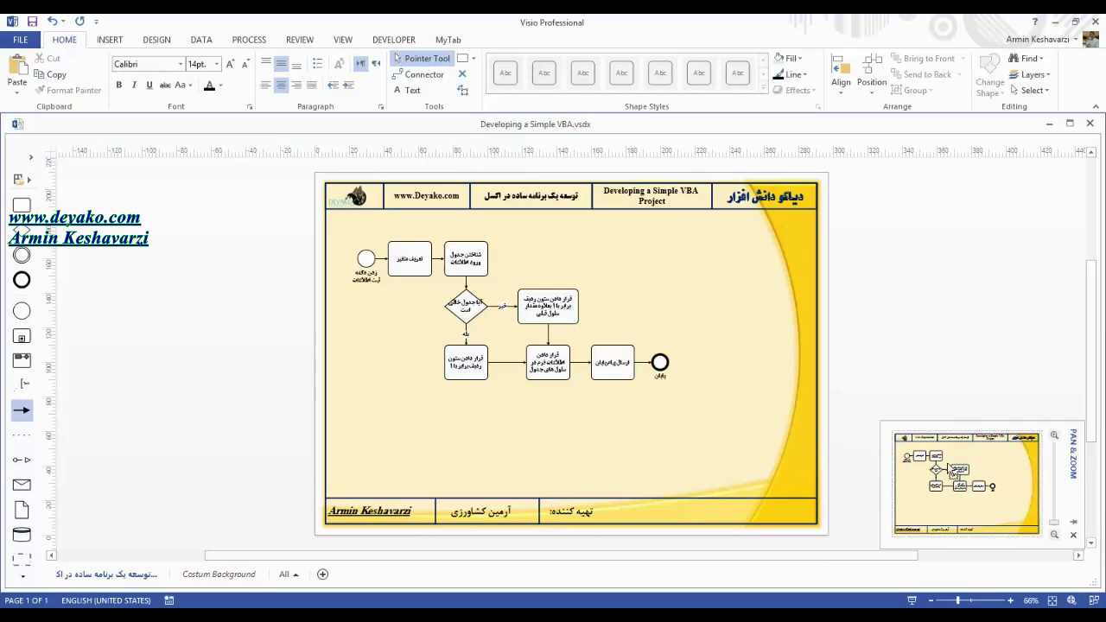
pyautogui.moveTo(956, 451); pyautogui.dragTo(890, 481)
pyautogui.click(443, 313)
pyautogui.moveTo(903, 448); pyautogui.dragTo(914, 449)
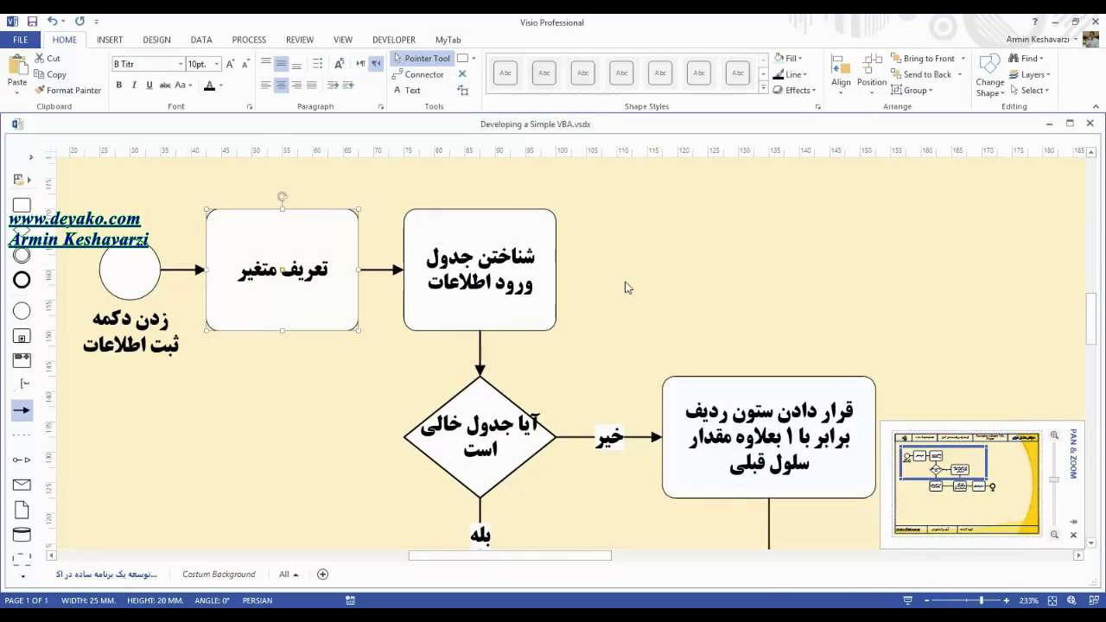
pyautogui.click(493, 270)
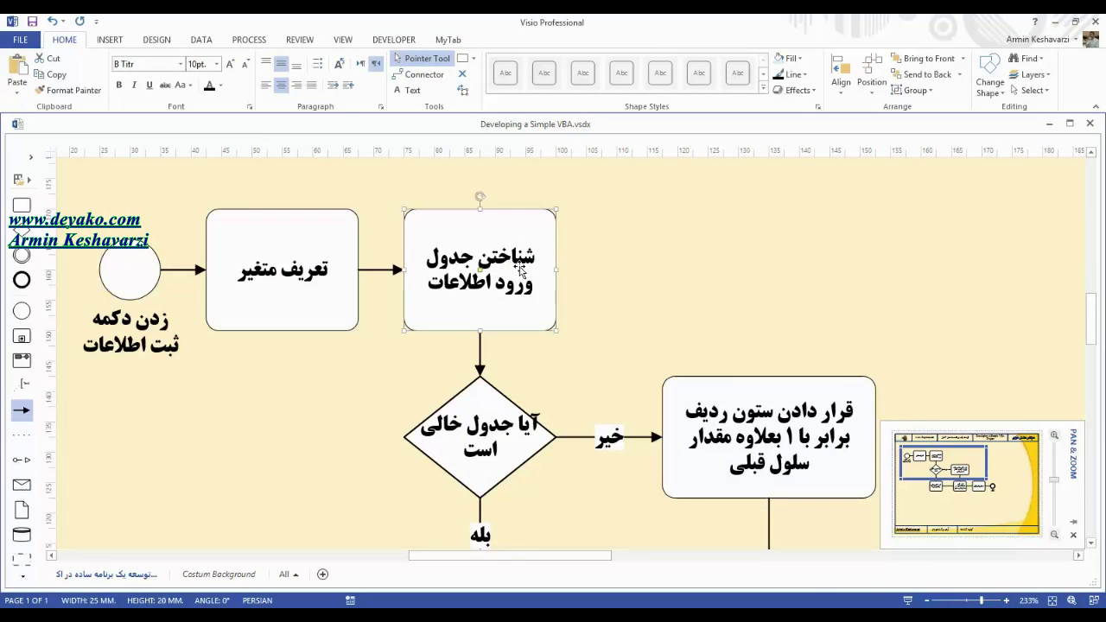
# - Inspect the table-identification box's text, then go back to the VBA code
pyautogui.press('Escape')
pyautogui.doubleClick(521, 270)
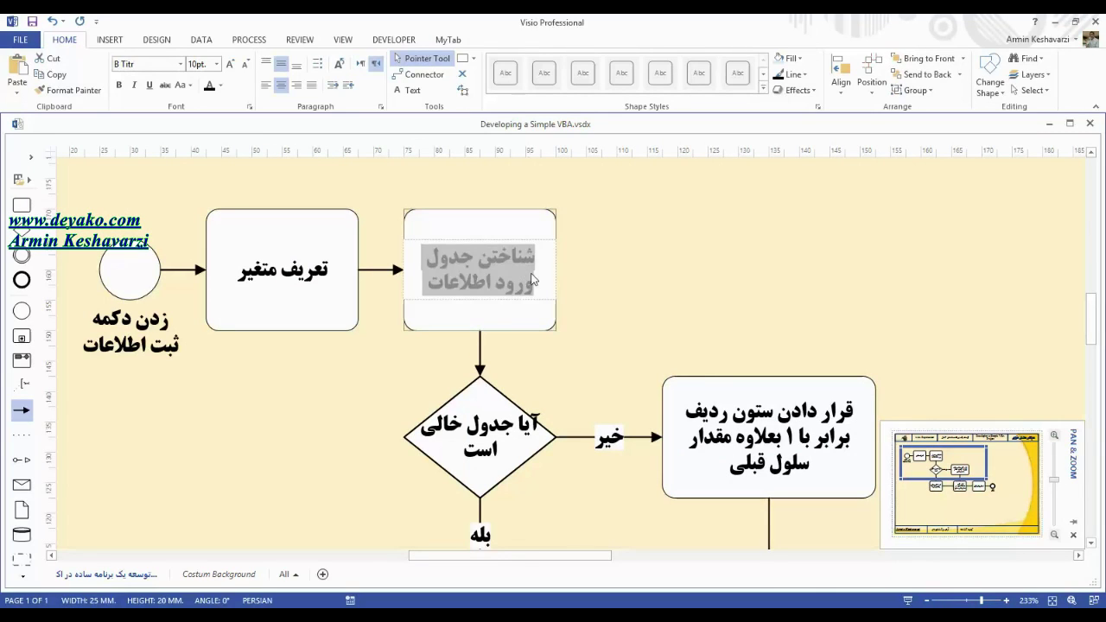
pyautogui.press('Escape')
pyautogui.doubleClick(526, 275)
pyautogui.click(620, 282)
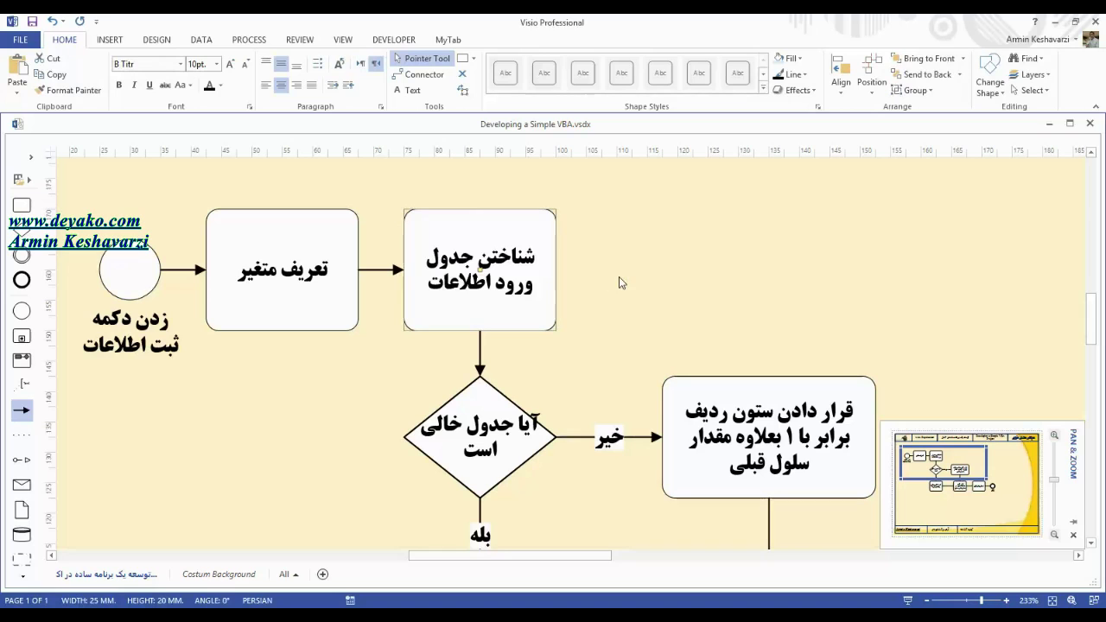
pyautogui.click(337, 565)
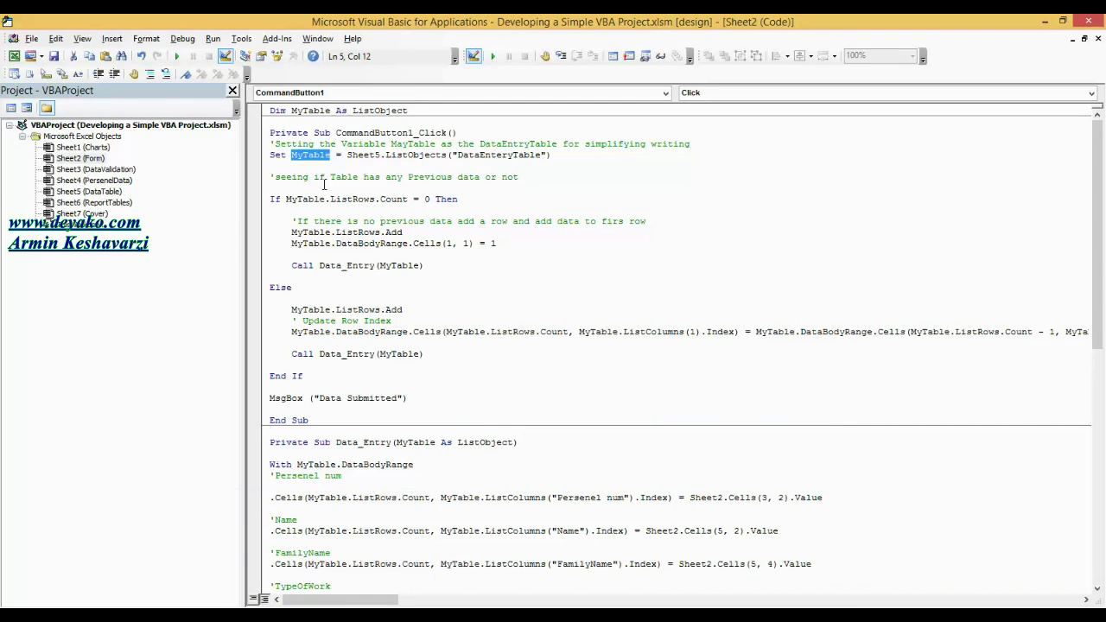
# - Highlight Set and MyTable on the Set MyTable line, compare with Excel's DataTable sheet, then mark the If line
pyautogui.doubleClick(277, 155)
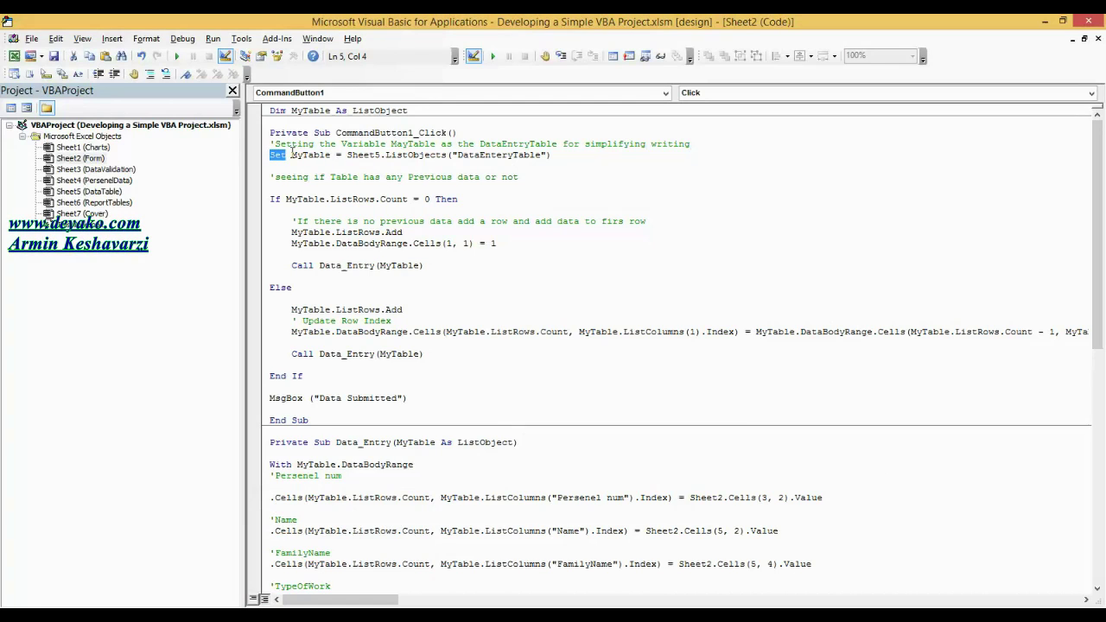
pyautogui.moveTo(553, 156); pyautogui.dragTo(260, 159)
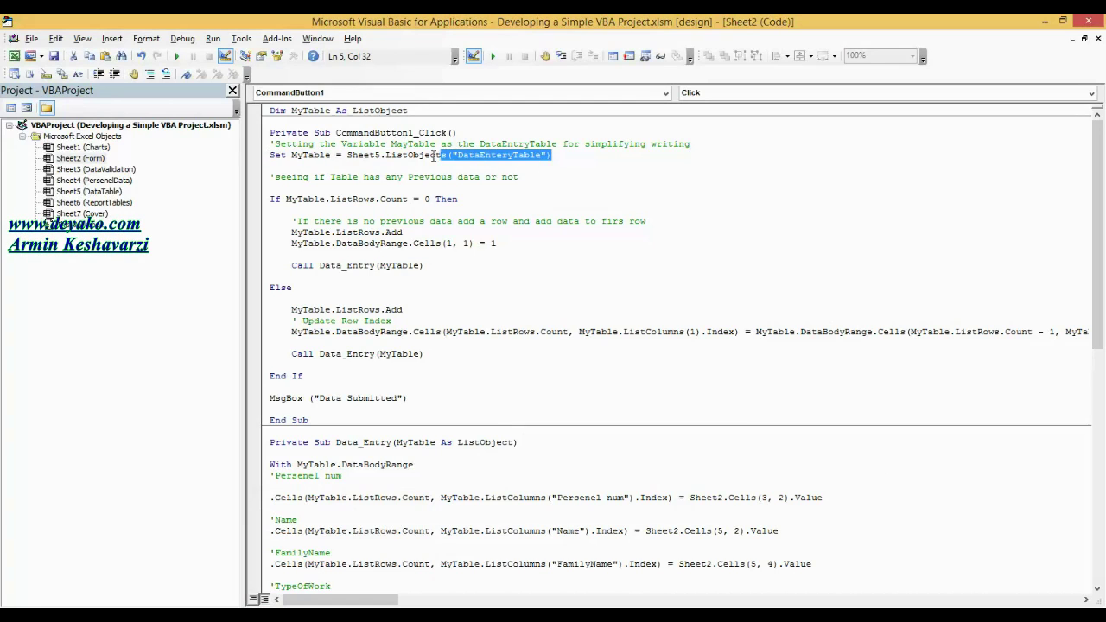
pyautogui.click(283, 162)
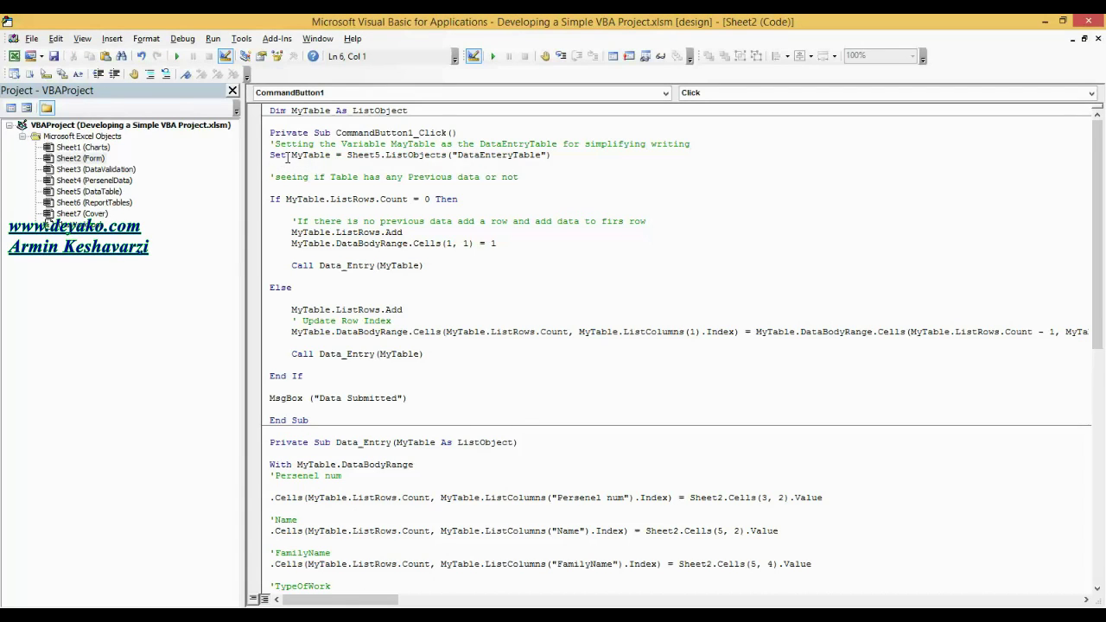
pyautogui.doubleClick(300, 155)
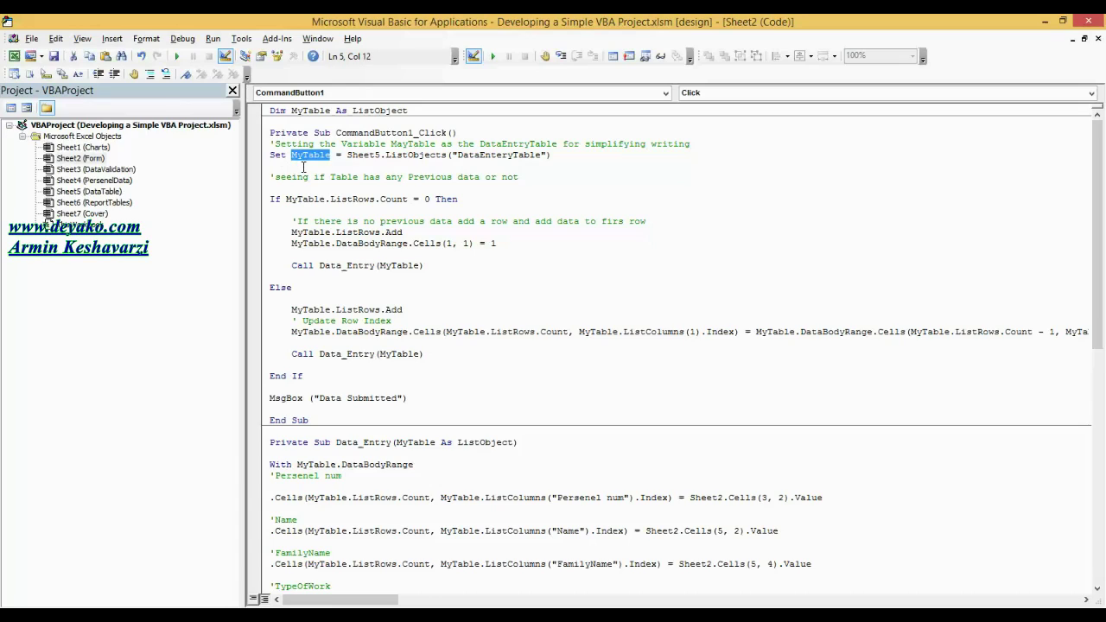
pyautogui.click(251, 509)
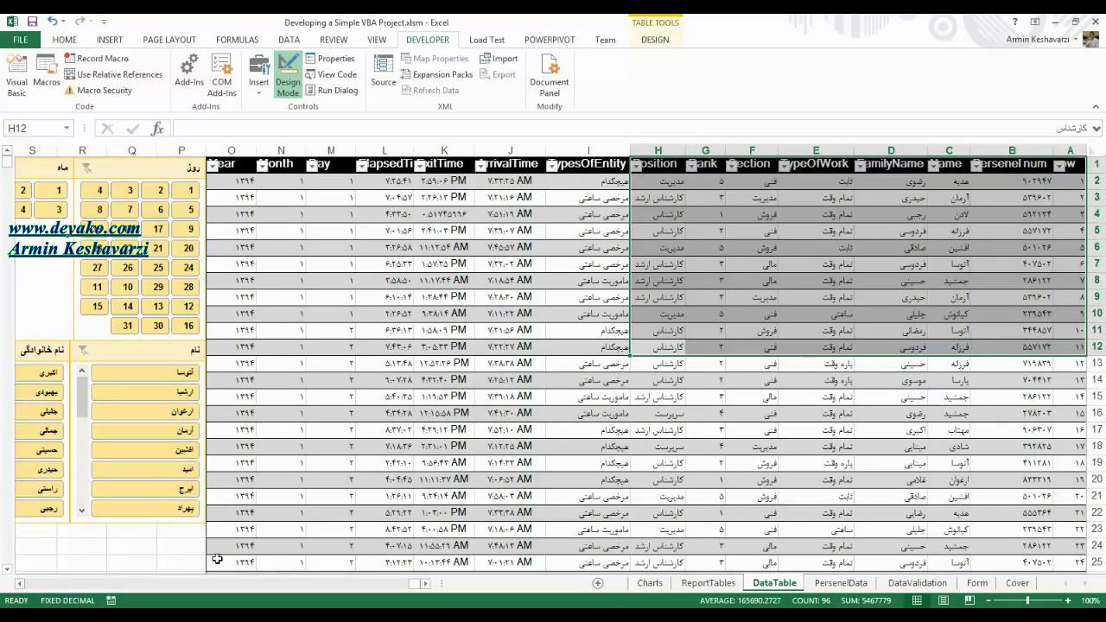
pyautogui.click(346, 545)
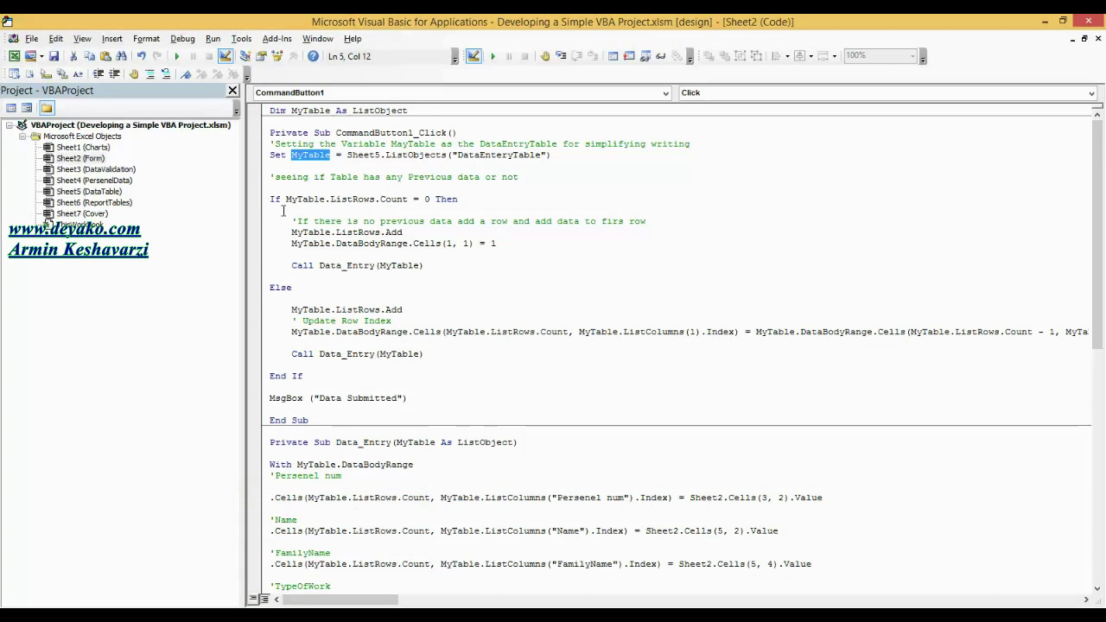
pyautogui.click(262, 204)
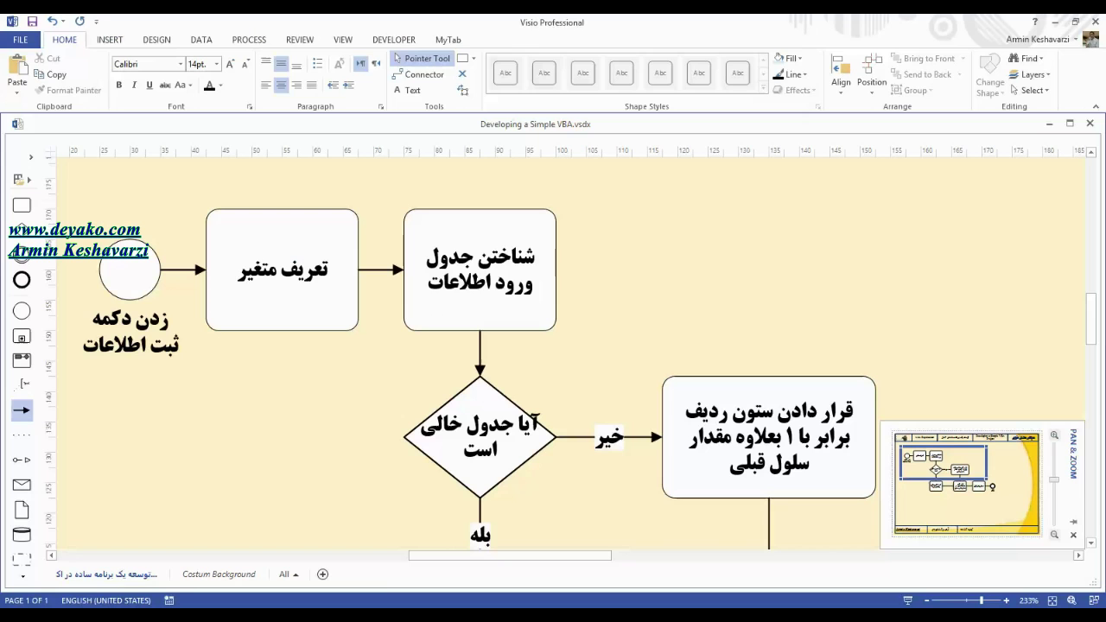
# - Check Visio's 'is the table empty' diamond, then highlight If MyTable.ListRows.Count = 0 in the code
pyautogui.click(508, 454)
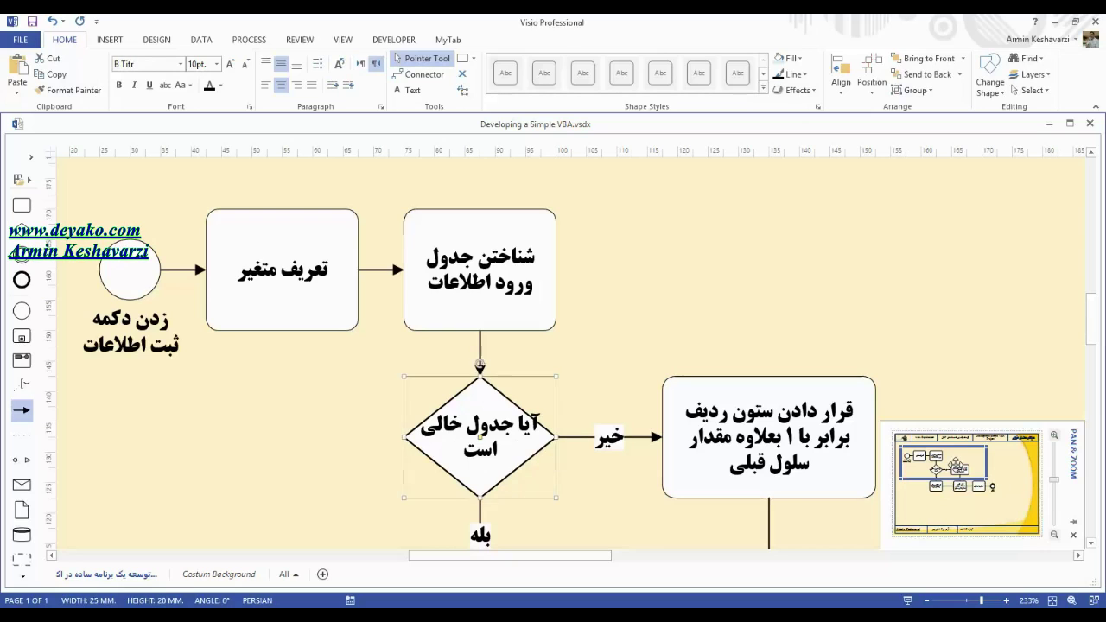
pyautogui.moveTo(954, 465); pyautogui.dragTo(957, 471)
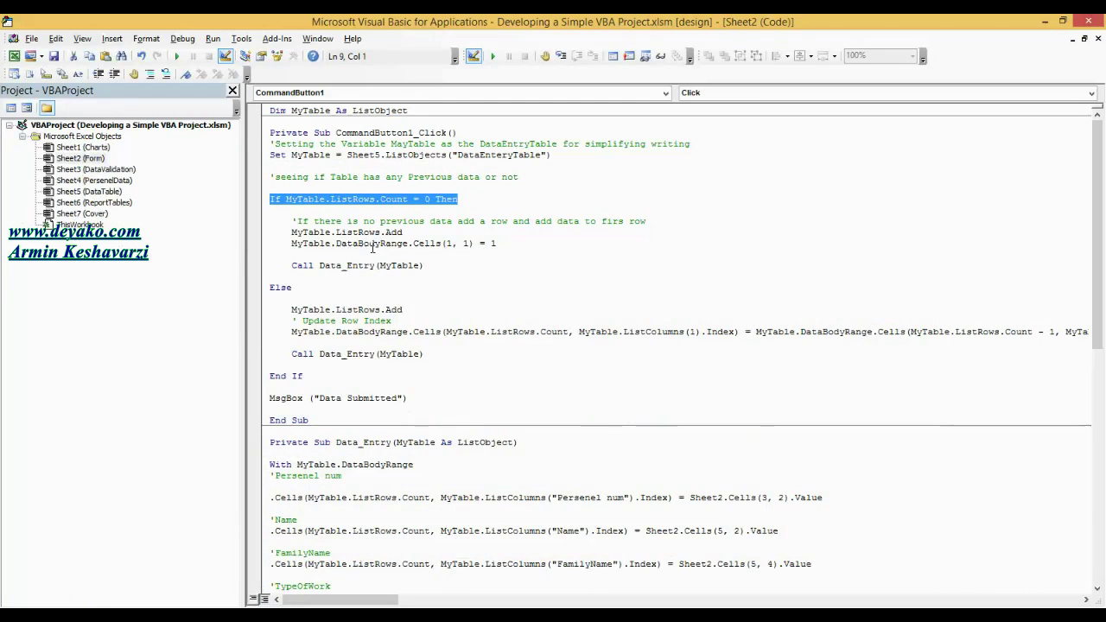
pyautogui.click(272, 207)
pyautogui.doubleClick(276, 198)
pyautogui.moveTo(284, 198); pyautogui.dragTo(433, 201)
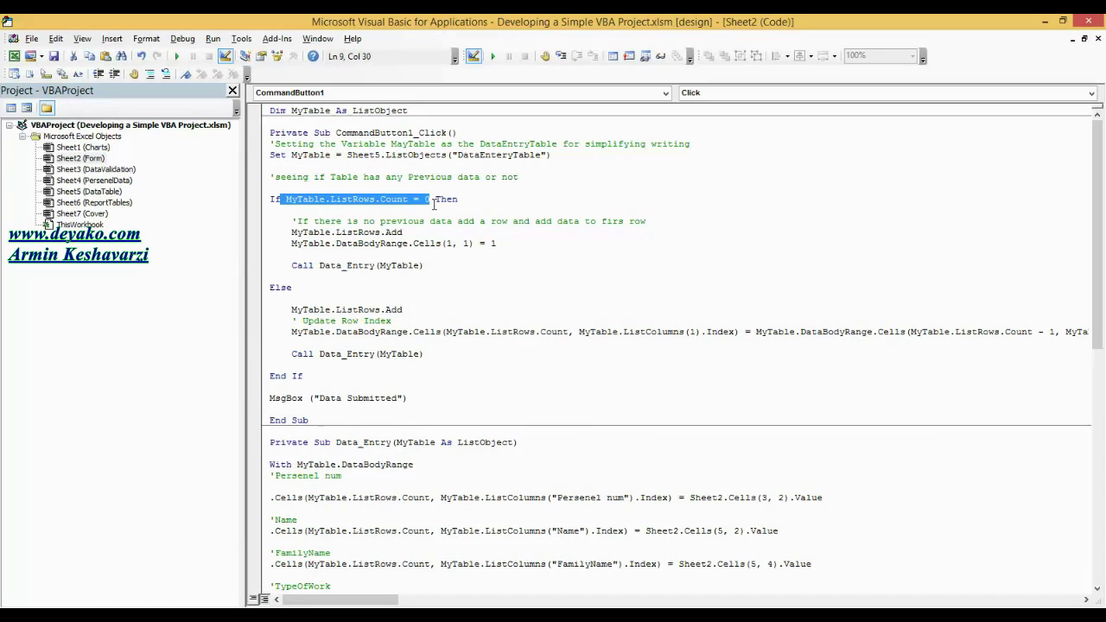
pyautogui.moveTo(437, 201); pyautogui.dragTo(459, 204)
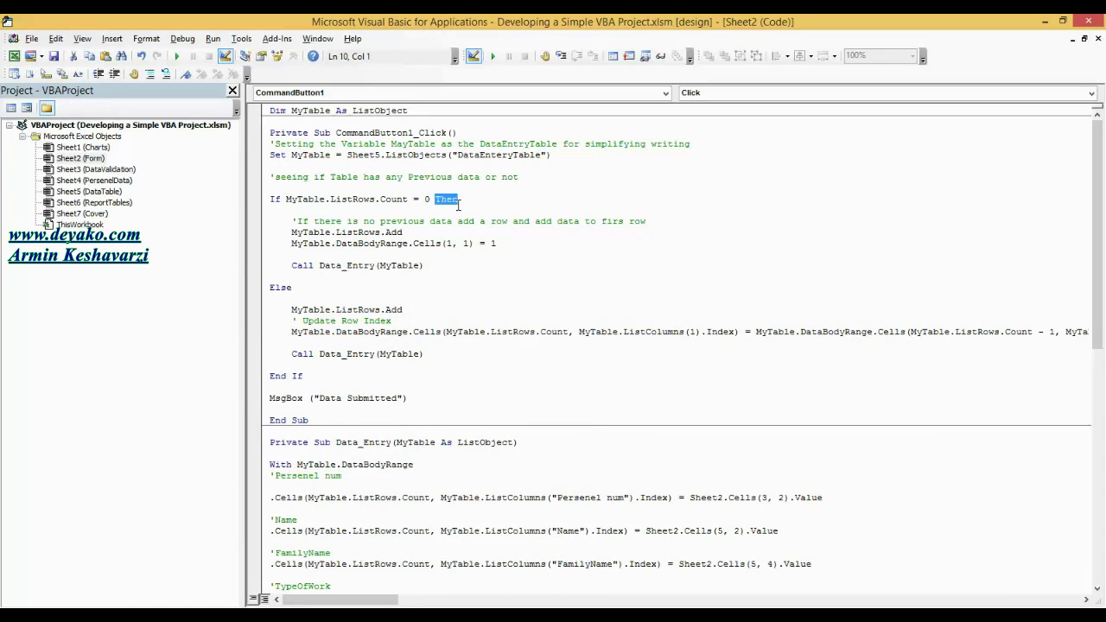
pyautogui.moveTo(424, 267); pyautogui.dragTo(234, 214)
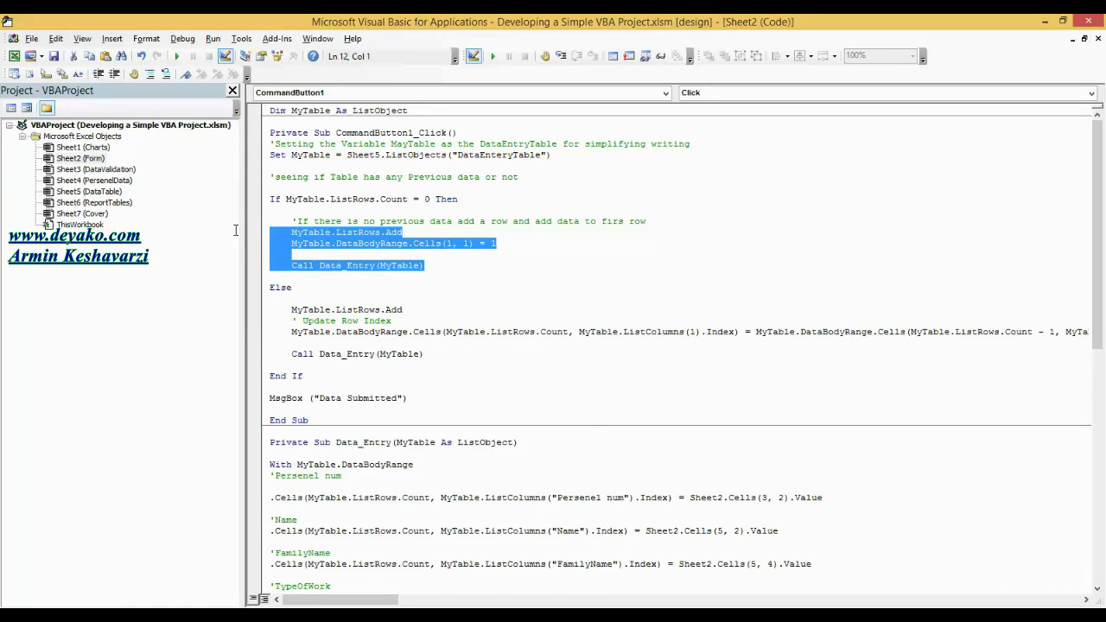
pyautogui.doubleClick(285, 289)
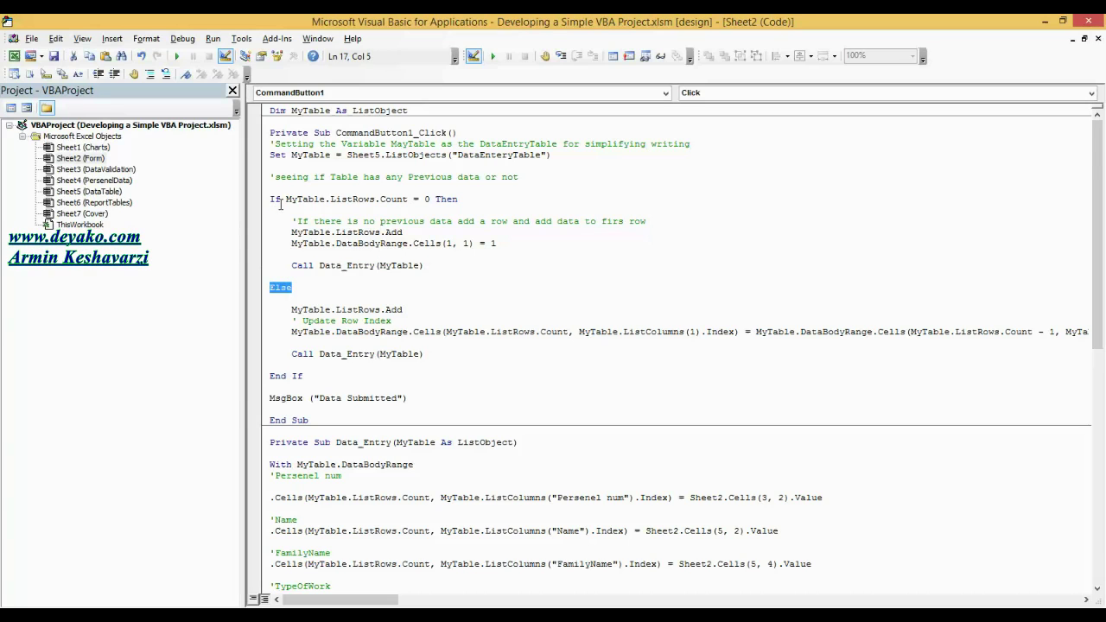
pyautogui.moveTo(286, 200); pyautogui.dragTo(430, 201)
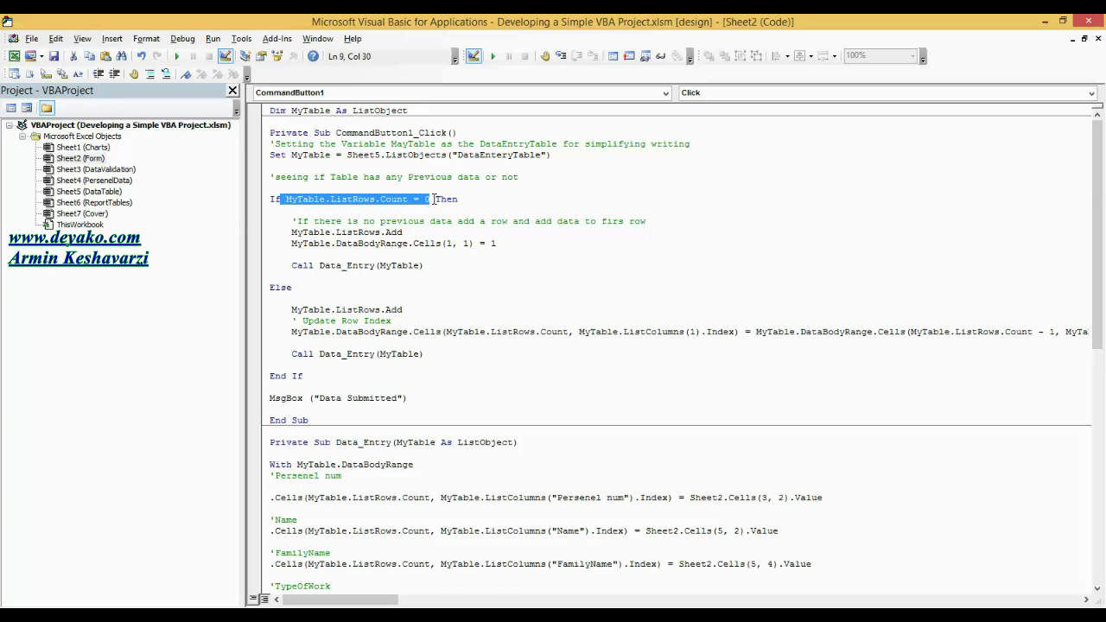
pyautogui.click(309, 297)
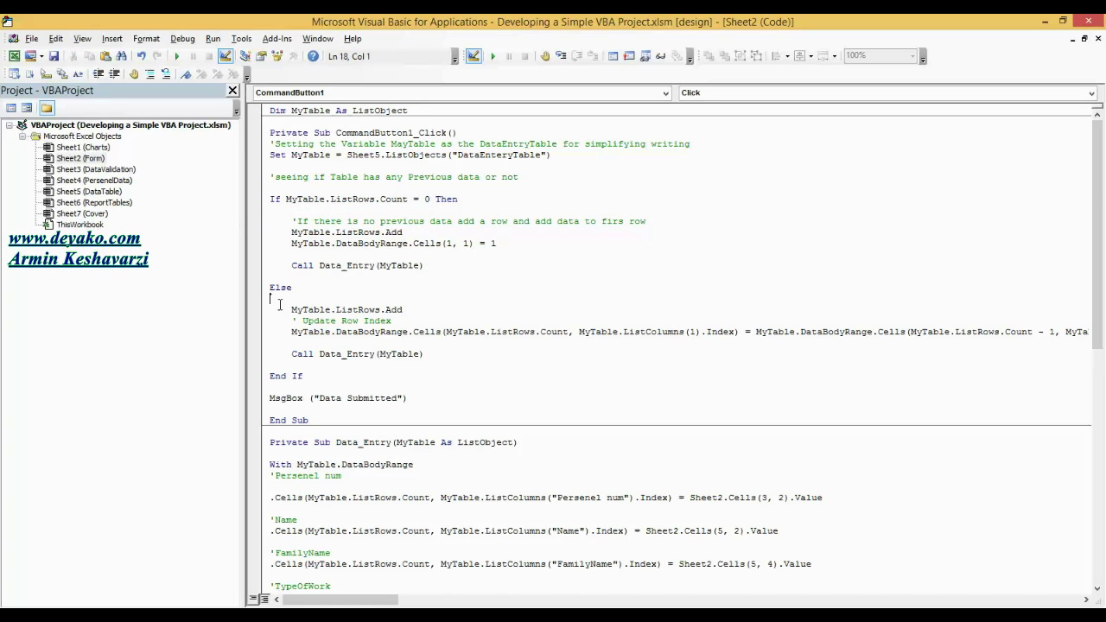
pyautogui.moveTo(278, 304); pyautogui.dragTo(443, 357)
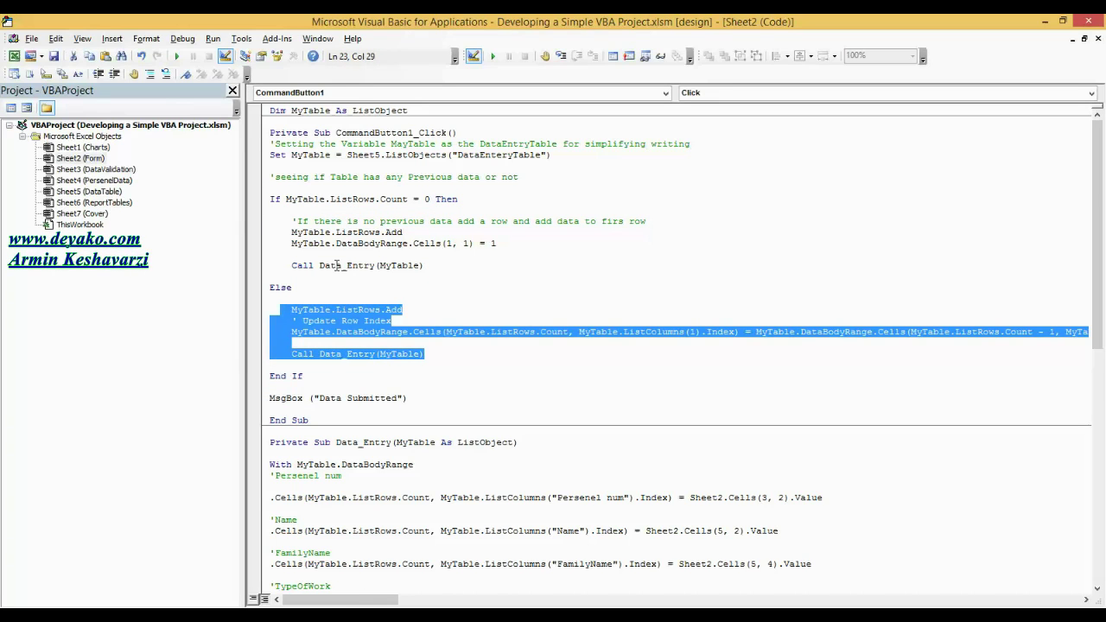
pyautogui.moveTo(305, 376); pyautogui.dragTo(265, 373)
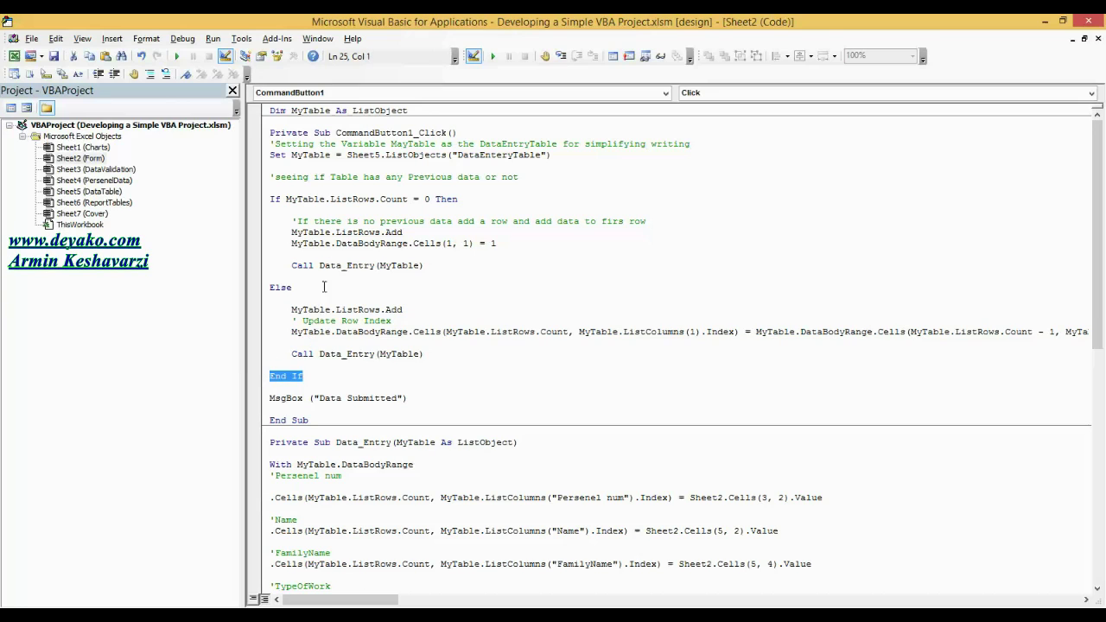
pyautogui.doubleClick(337, 200)
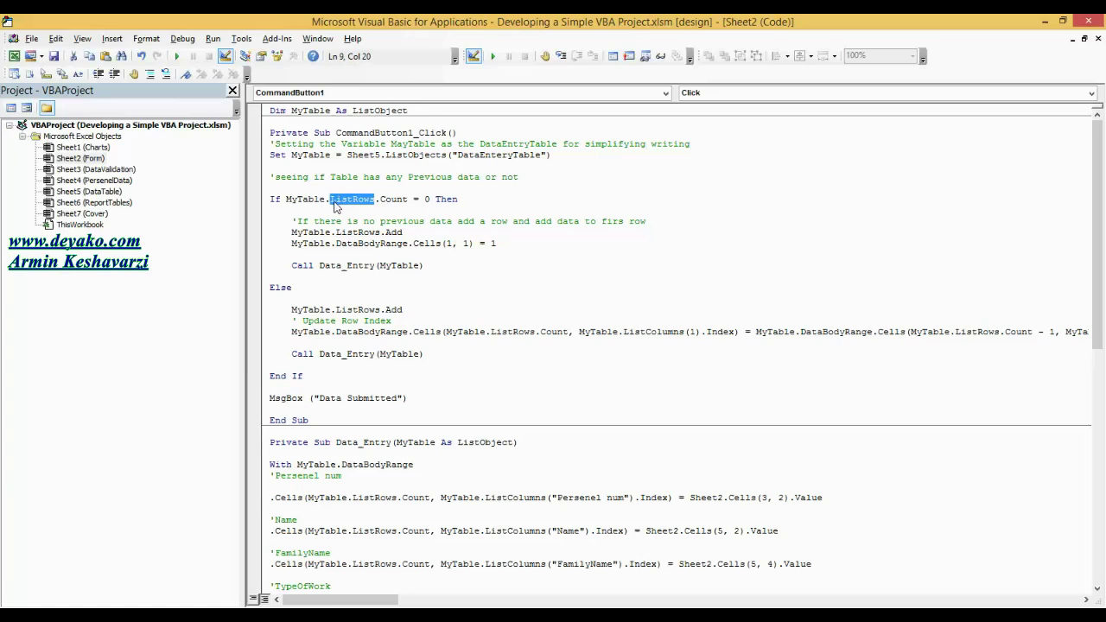
pyautogui.doubleClick(277, 201)
pyautogui.doubleClick(307, 200)
pyautogui.moveTo(331, 199)
pyautogui.mouseDown()
pyautogui.moveTo(357, 199)
pyautogui.moveTo(337, 204)
pyautogui.mouseUp()
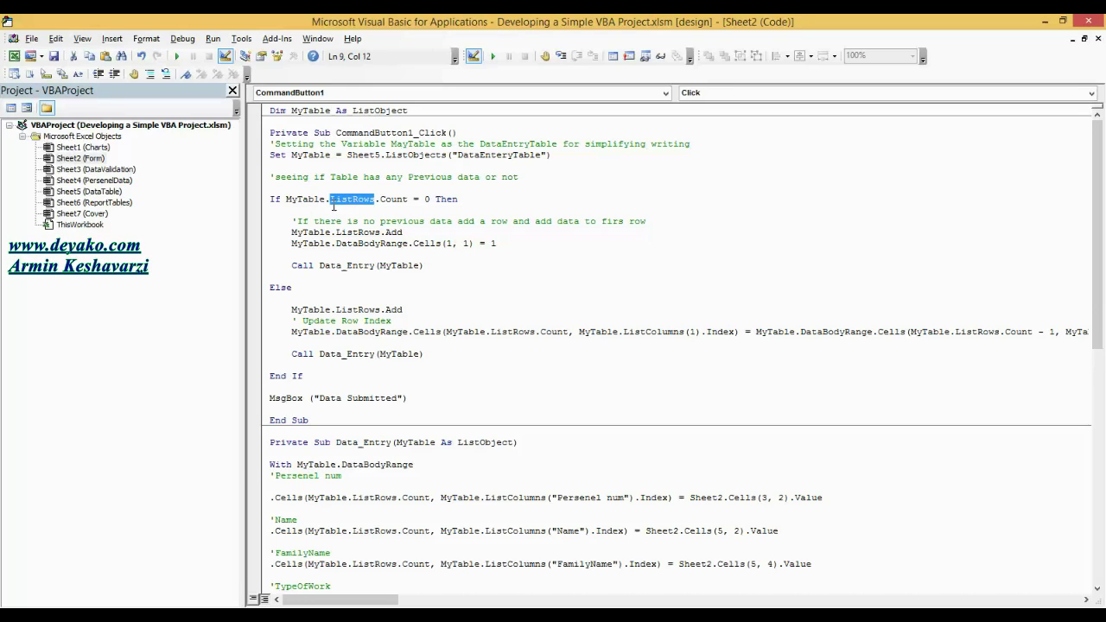
pyautogui.doubleClick(397, 199)
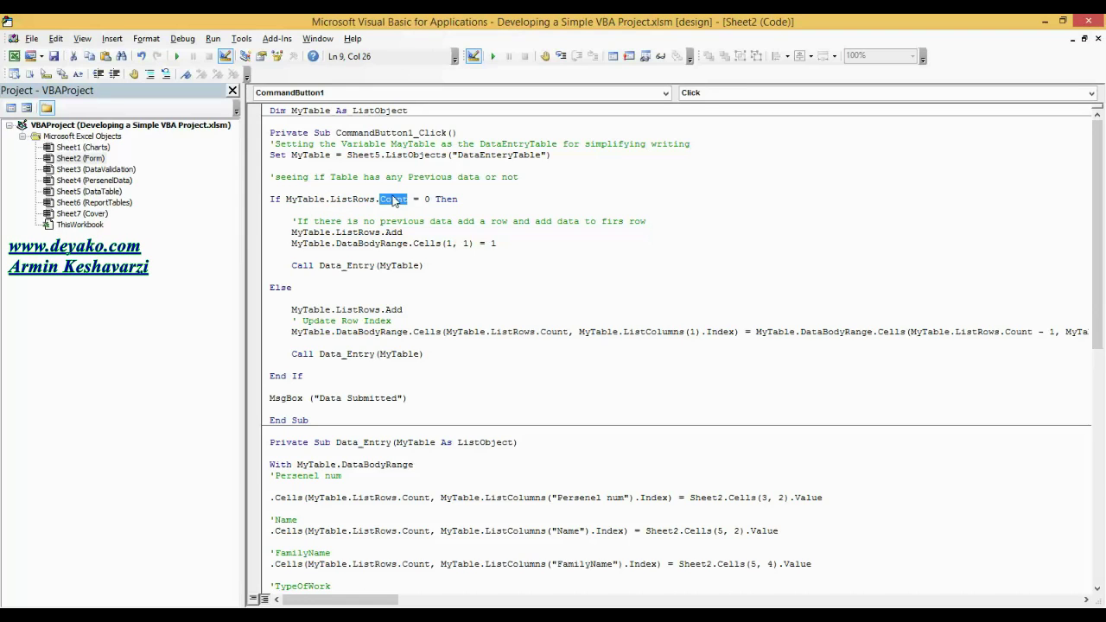
pyautogui.doubleClick(369, 199)
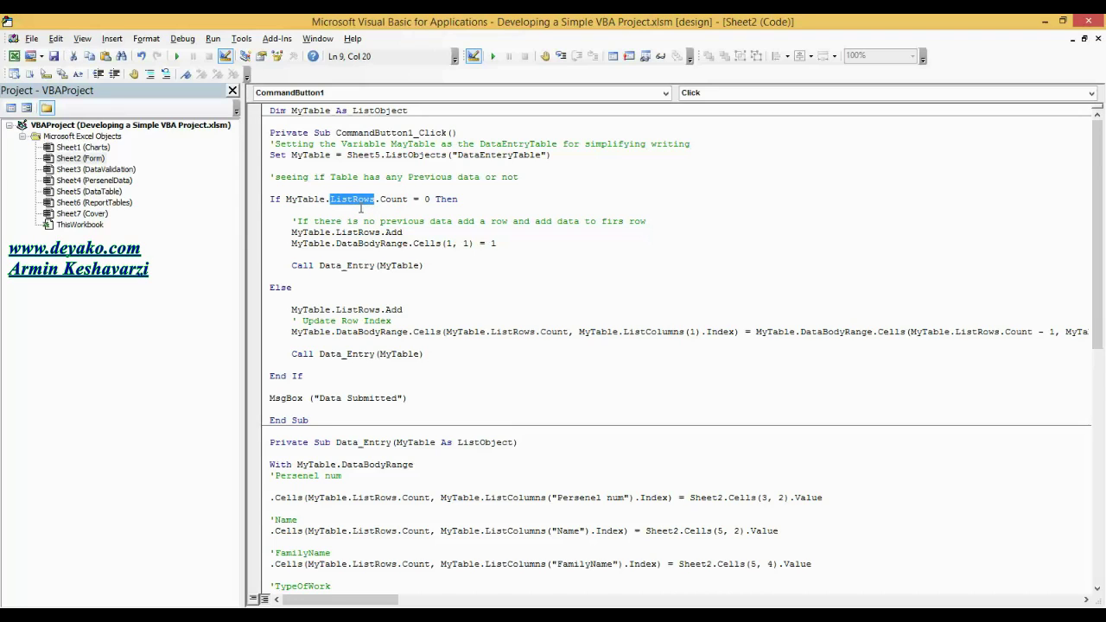
pyautogui.click(306, 208)
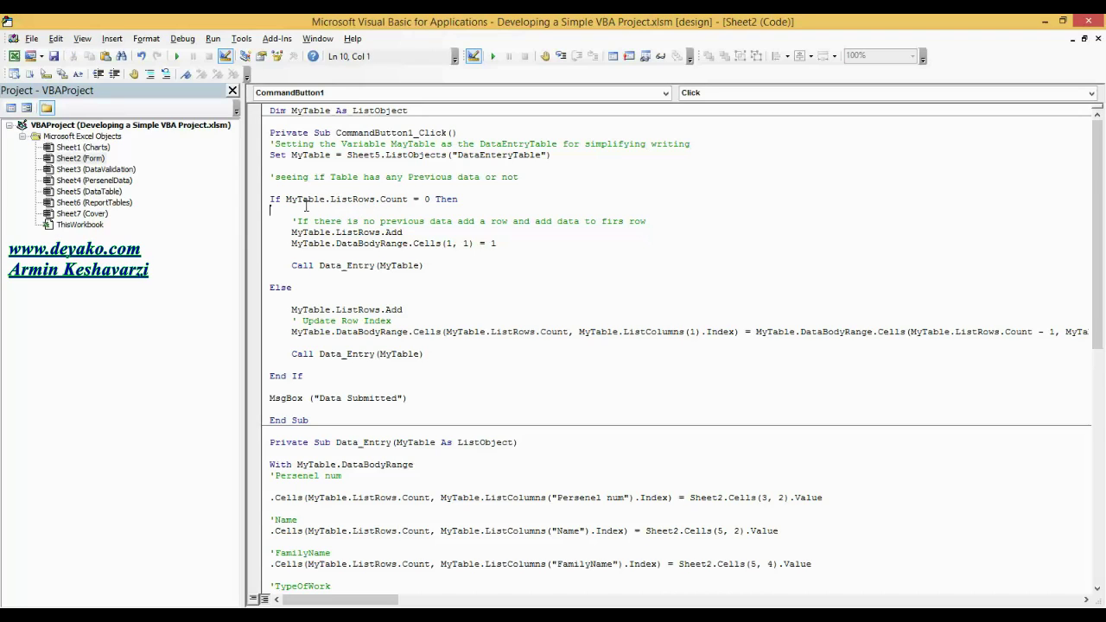
pyautogui.doubleClick(312, 199)
pyautogui.doubleClick(333, 201)
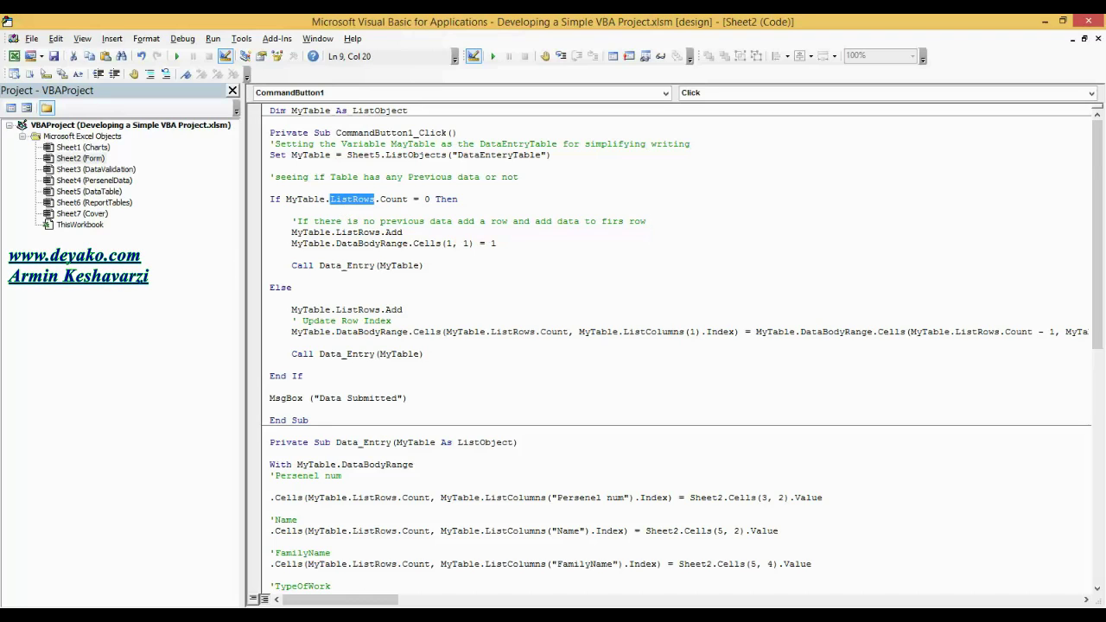
pyautogui.click(320, 221)
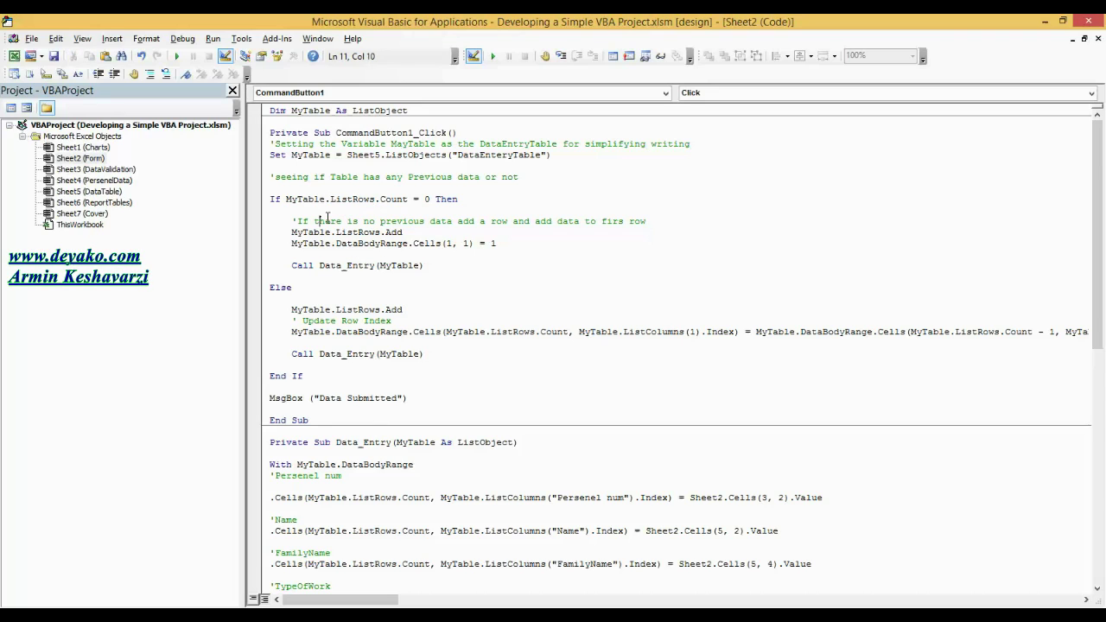
pyautogui.moveTo(329, 198); pyautogui.dragTo(371, 192)
pyautogui.doubleClick(372, 199)
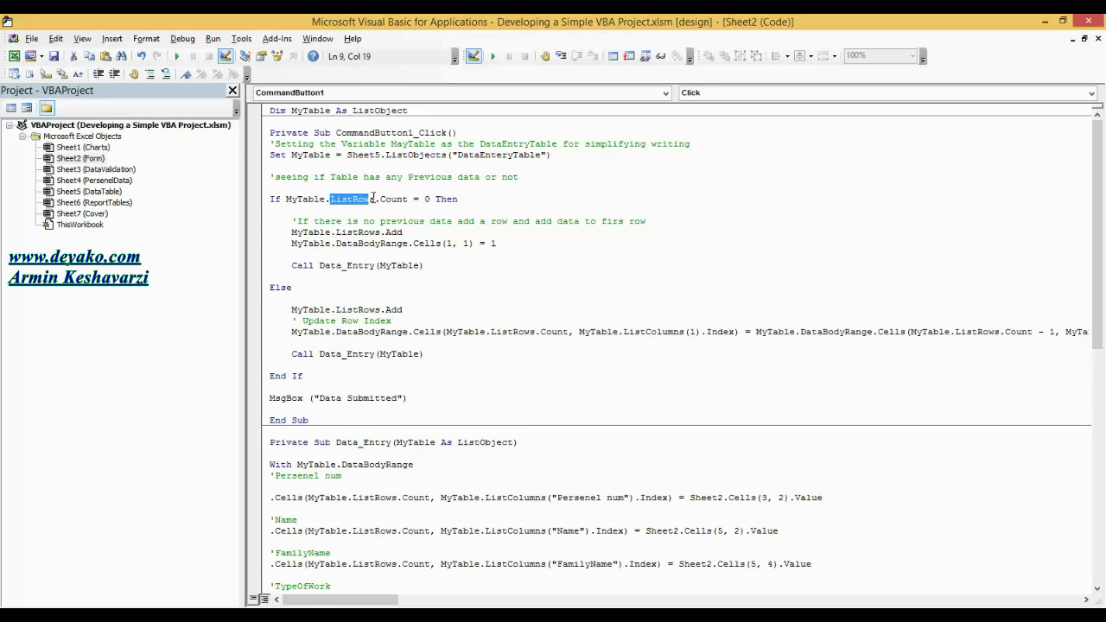
pyautogui.click(304, 199)
pyautogui.doubleClick(337, 199)
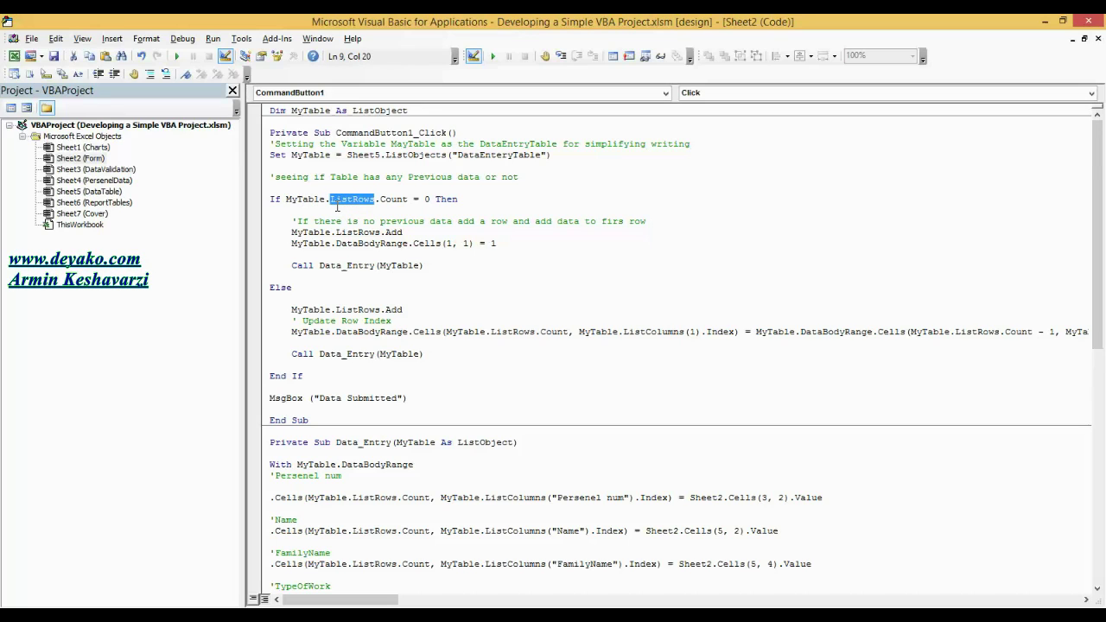
pyautogui.click(348, 204)
pyautogui.click(330, 204)
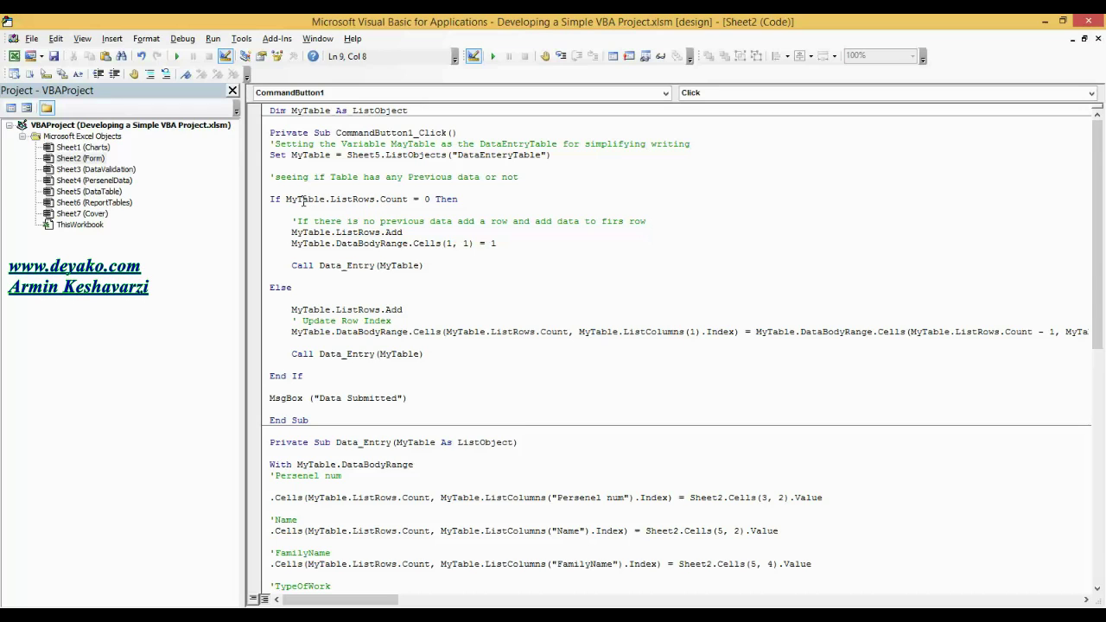
pyautogui.moveTo(294, 200); pyautogui.dragTo(359, 200)
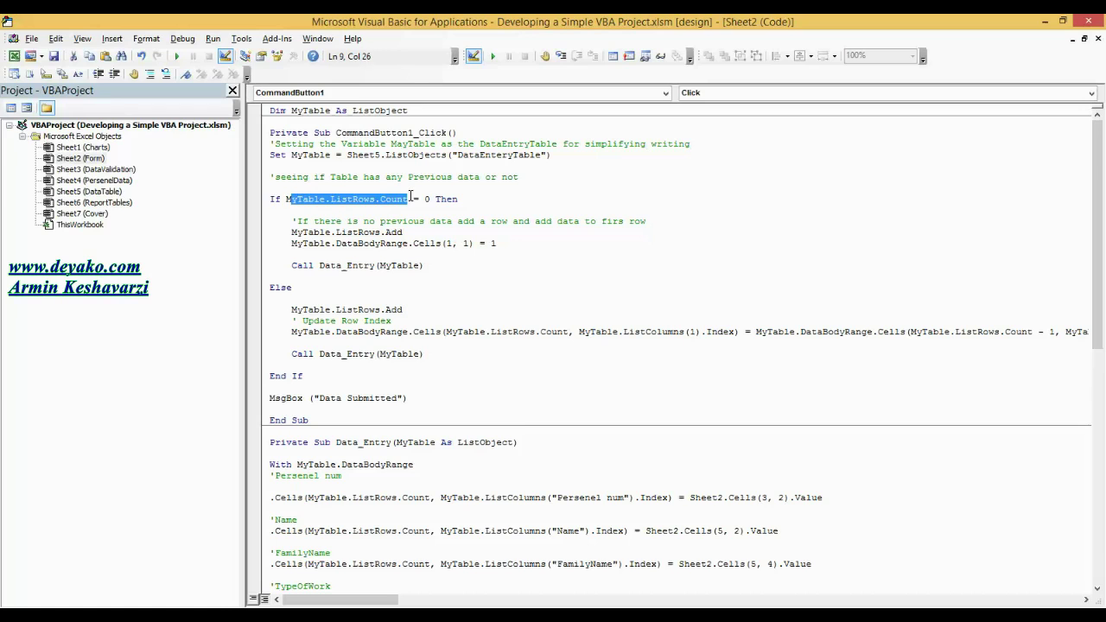
pyautogui.click(359, 200)
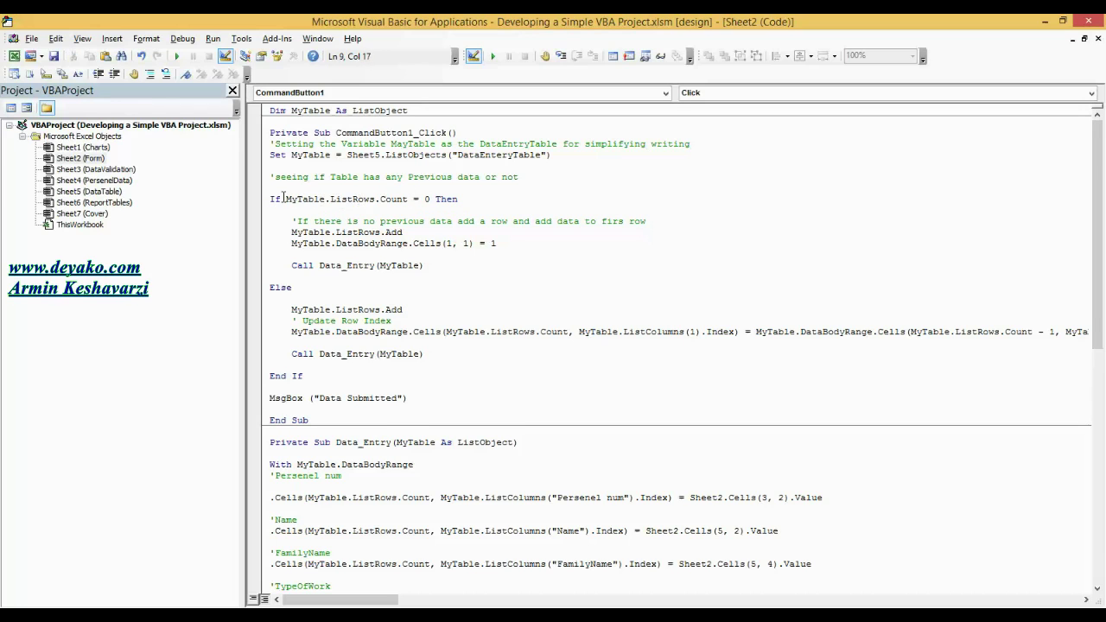
pyautogui.moveTo(281, 200); pyautogui.dragTo(406, 200)
pyautogui.doubleClick(370, 200)
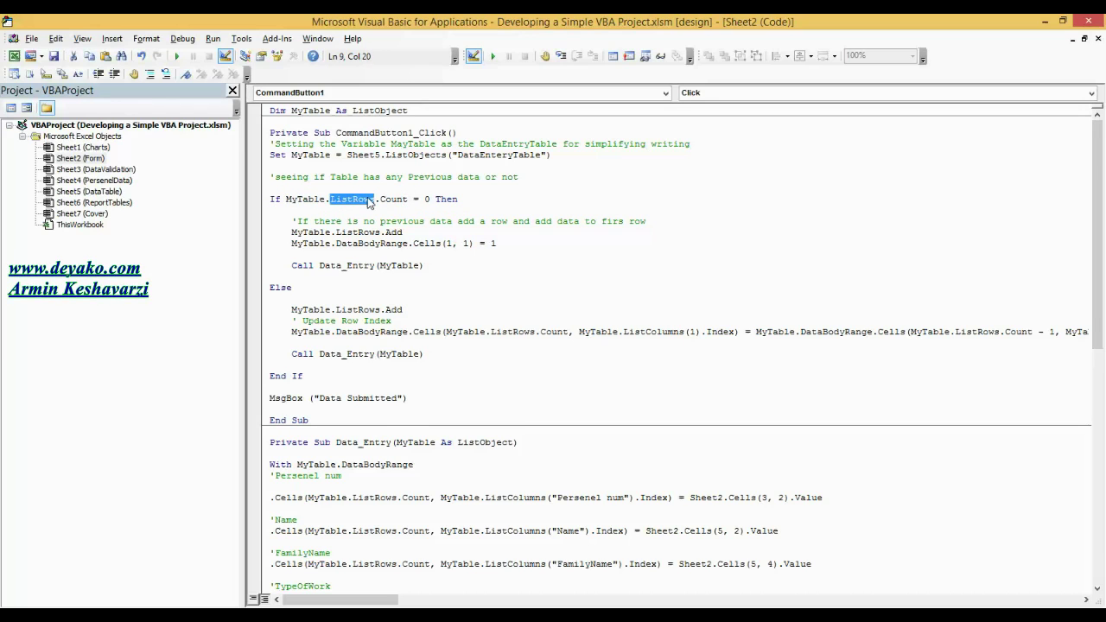
pyautogui.click(362, 39)
# - Open the MSDN Excel 2013 help for ListRows, scroll through it, then return to the VBA code
pyautogui.press('Escape')
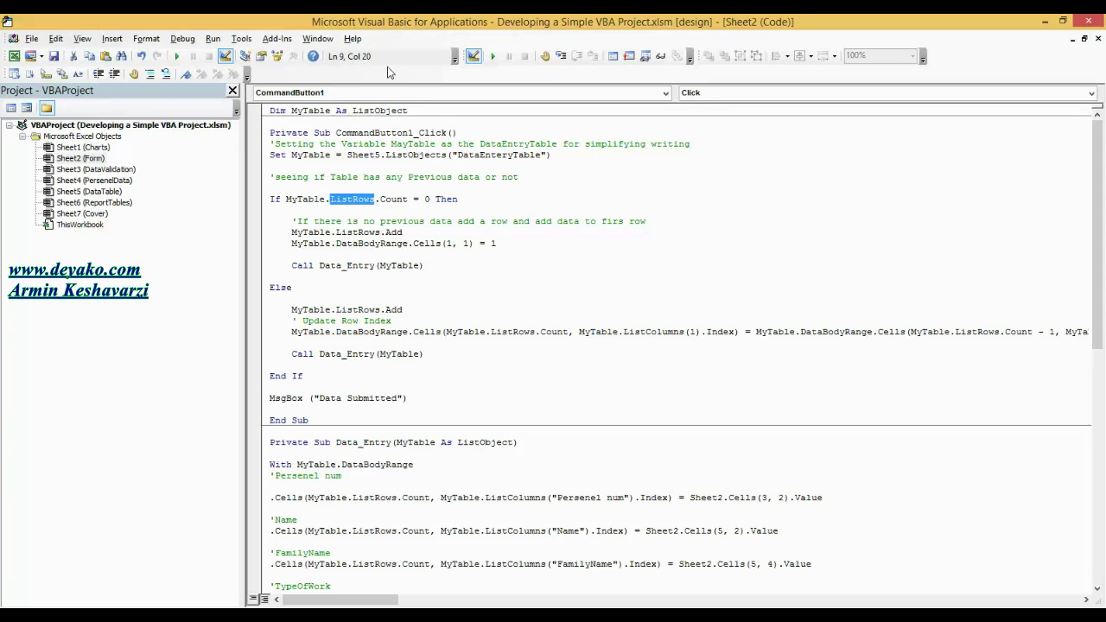
pyautogui.press('F1')
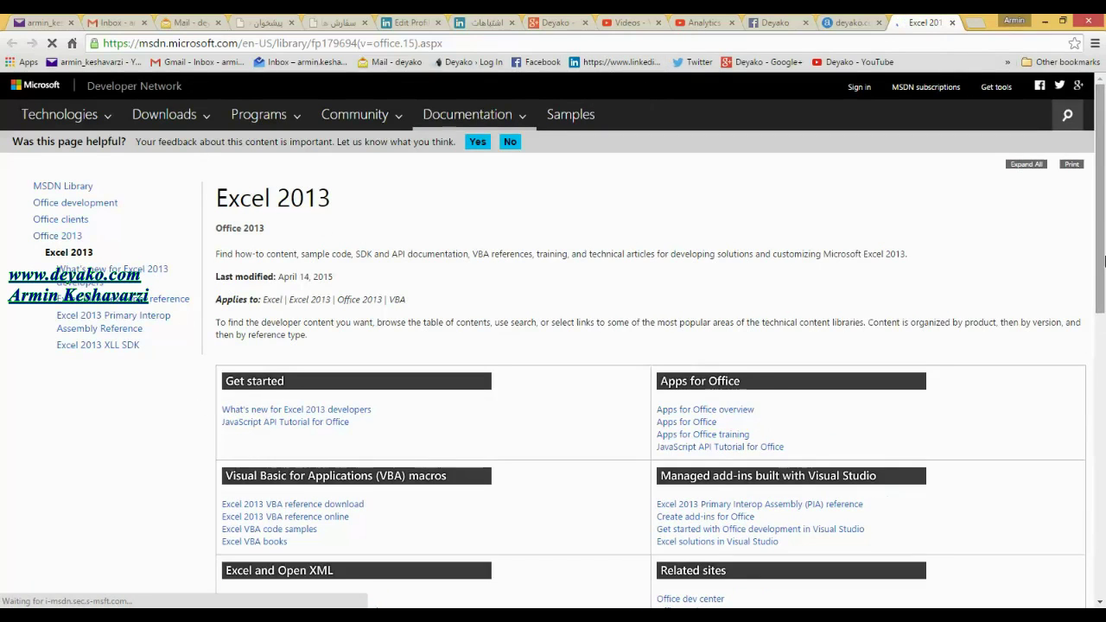
pyautogui.scroll(-2, 1105, 261)
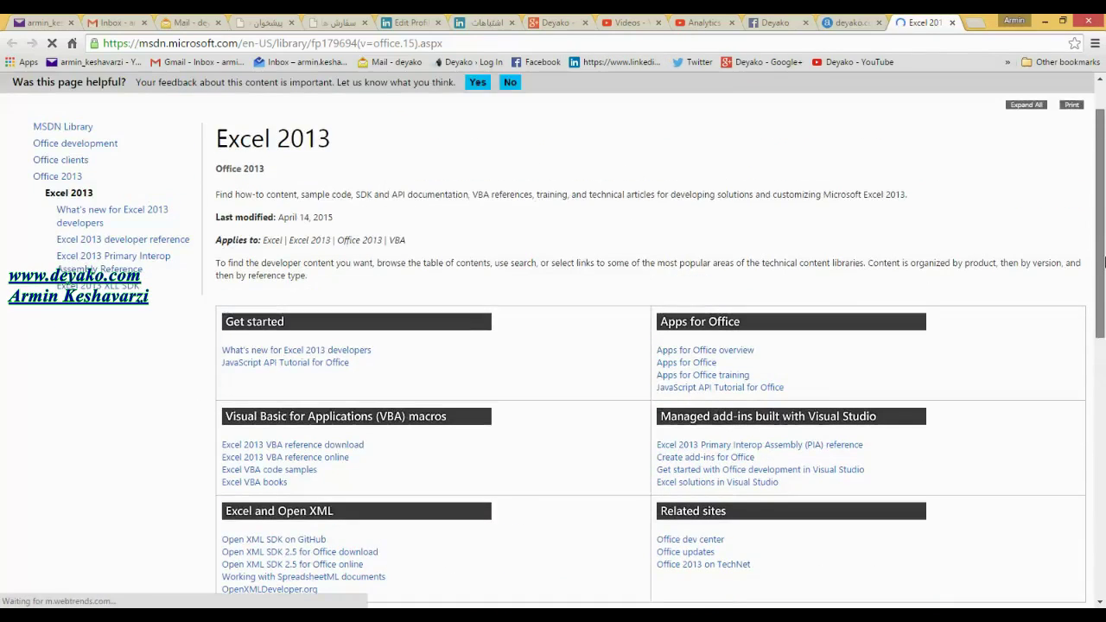
pyautogui.scroll(-1, 1105, 264)
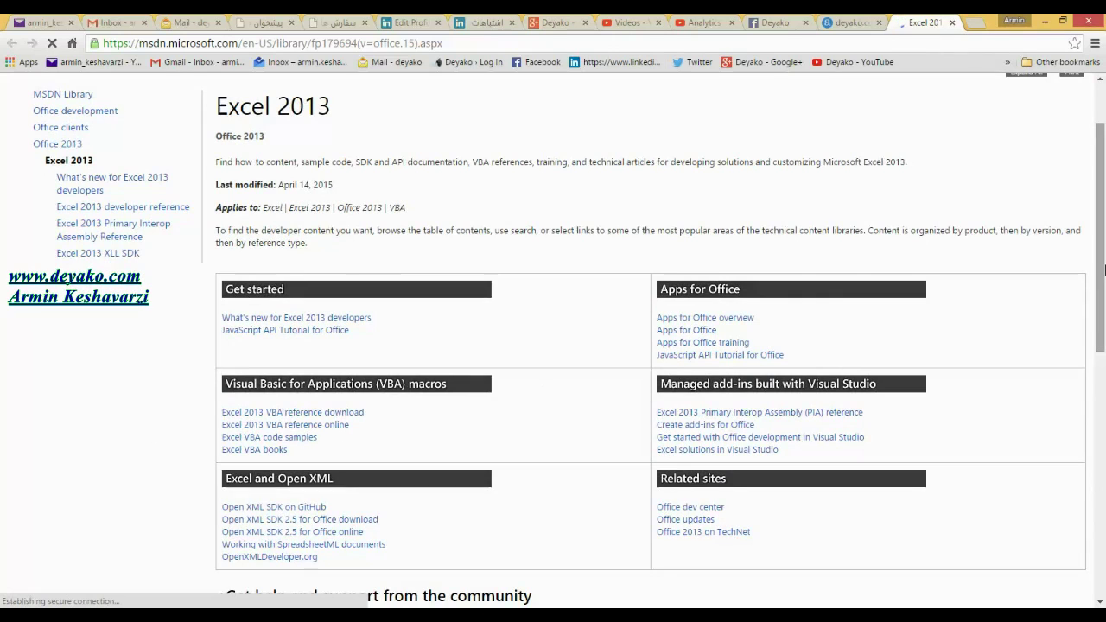
pyautogui.moveTo(1105, 271); pyautogui.dragTo(1103, 344)
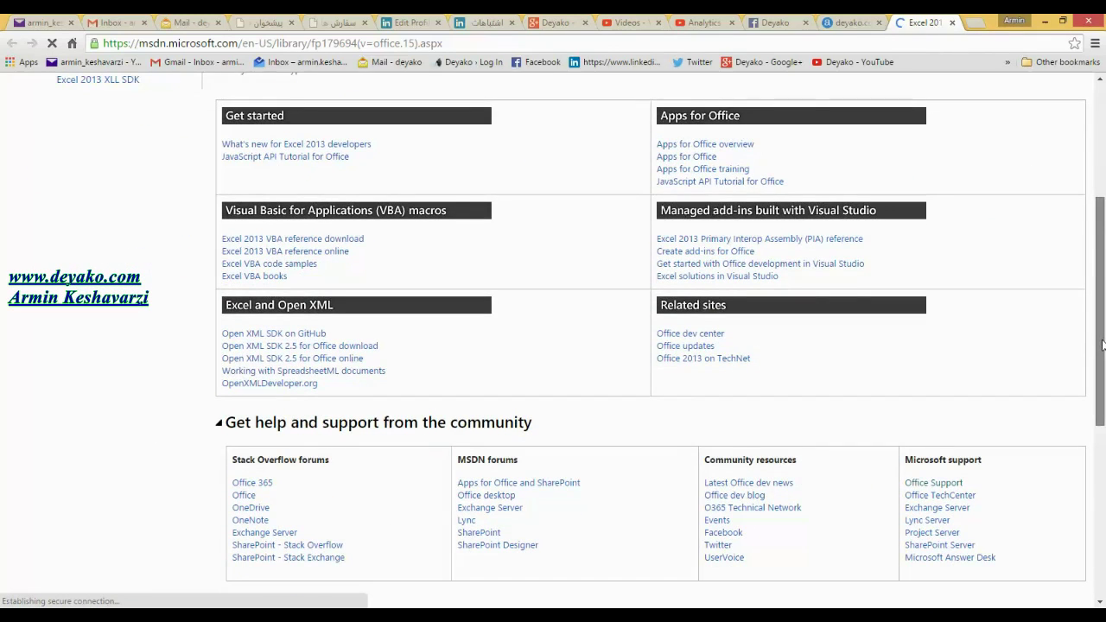
pyautogui.click(346, 562)
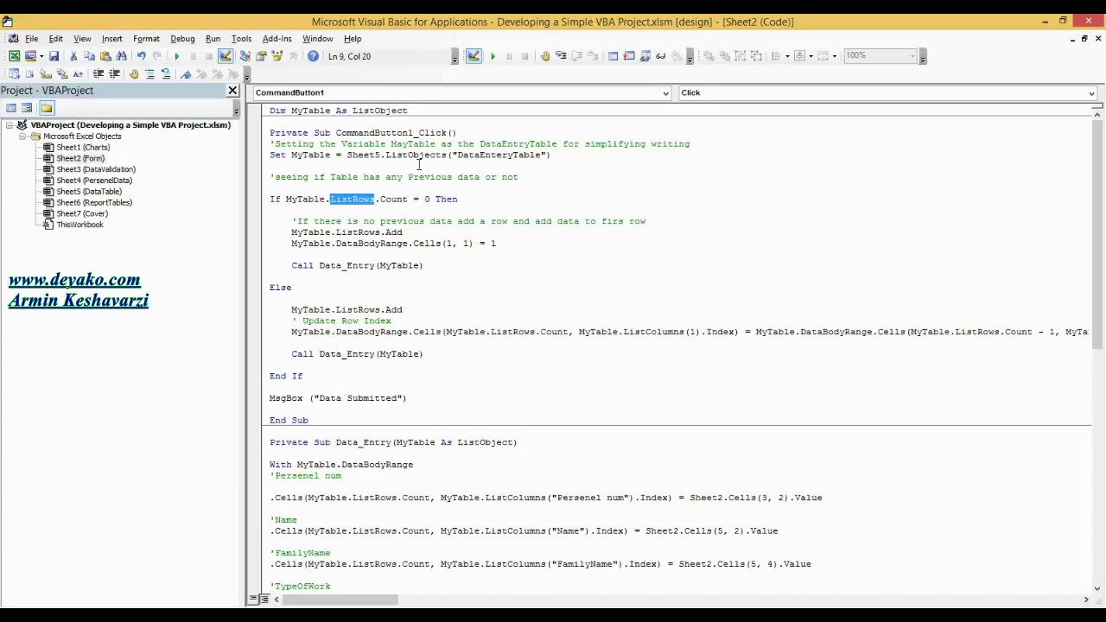
pyautogui.doubleClick(304, 199)
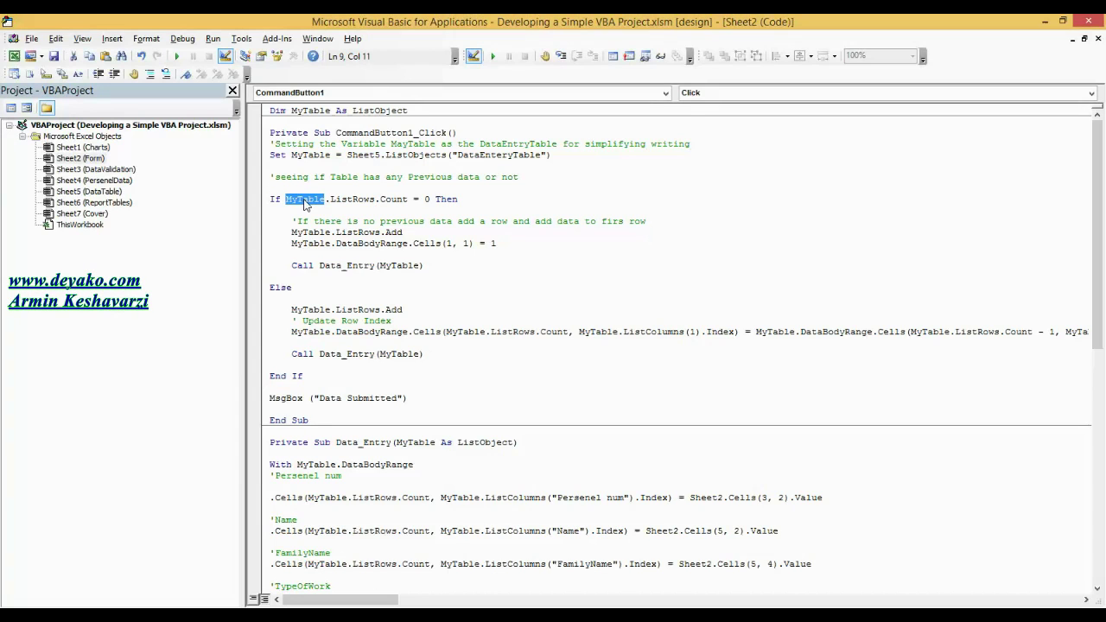
pyautogui.doubleClick(346, 201)
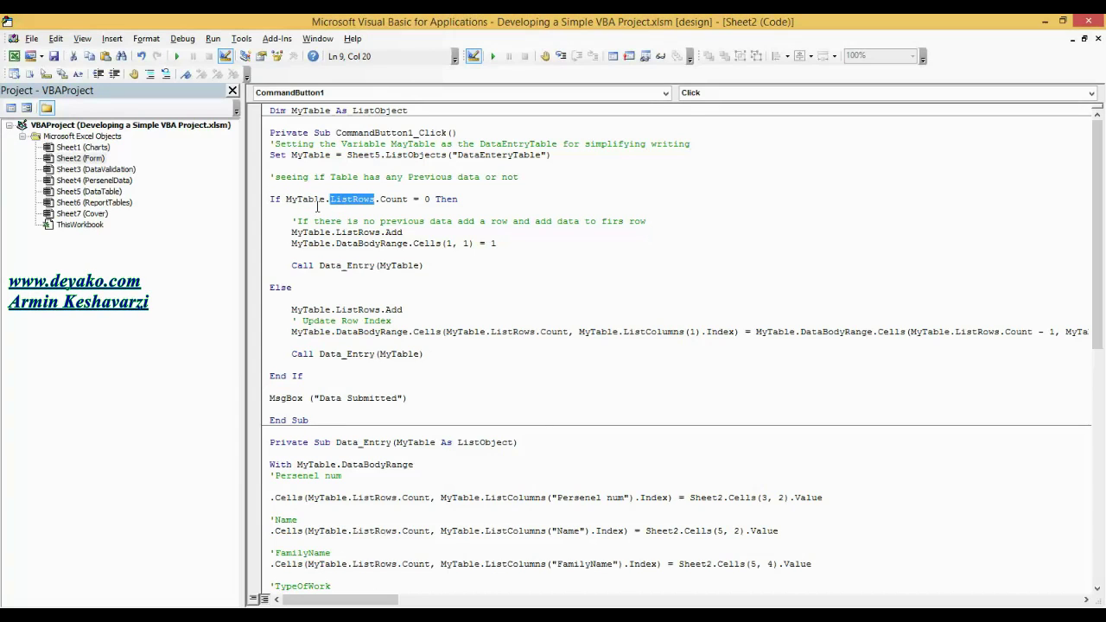
pyautogui.click(315, 206)
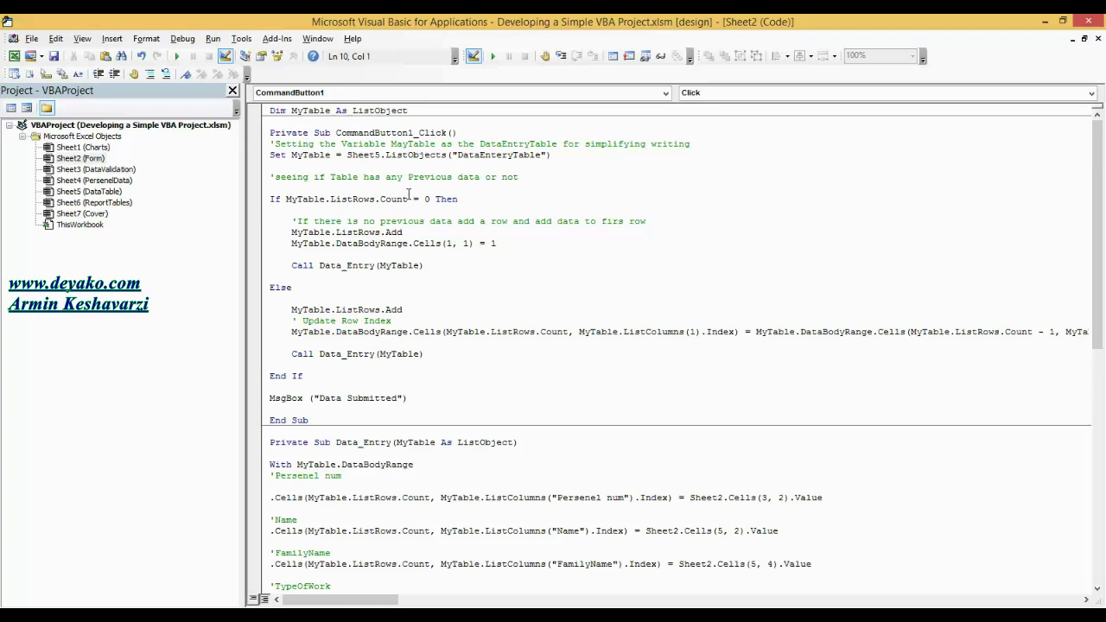
pyautogui.doubleClick(339, 204)
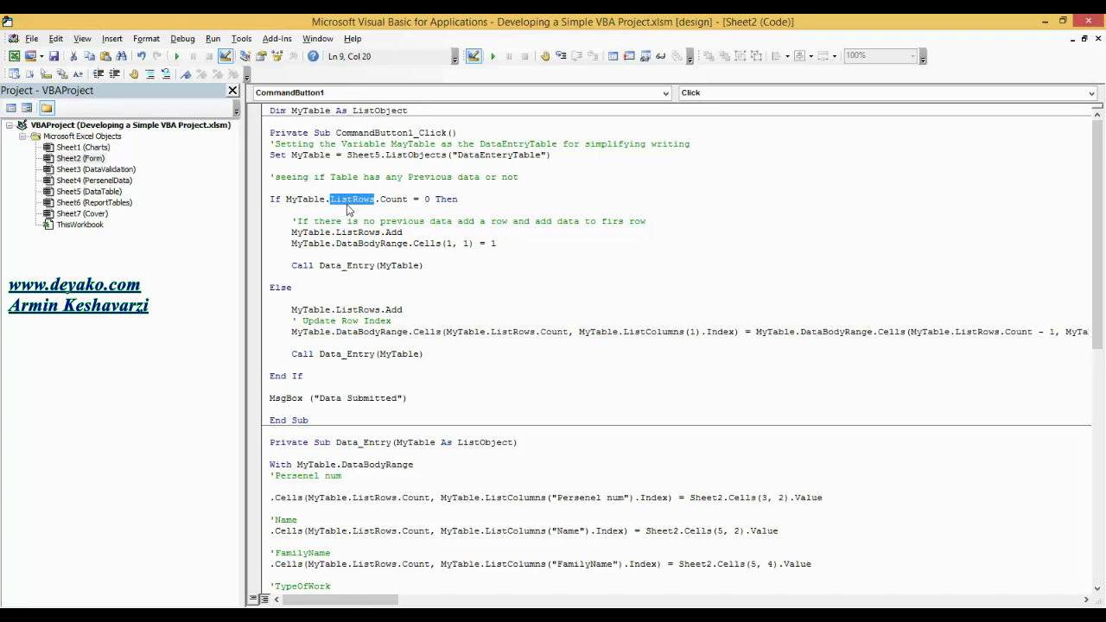
pyautogui.click(328, 200)
pyautogui.doubleClick(328, 201)
pyautogui.doubleClick(344, 204)
pyautogui.click(379, 204)
pyautogui.doubleClick(396, 199)
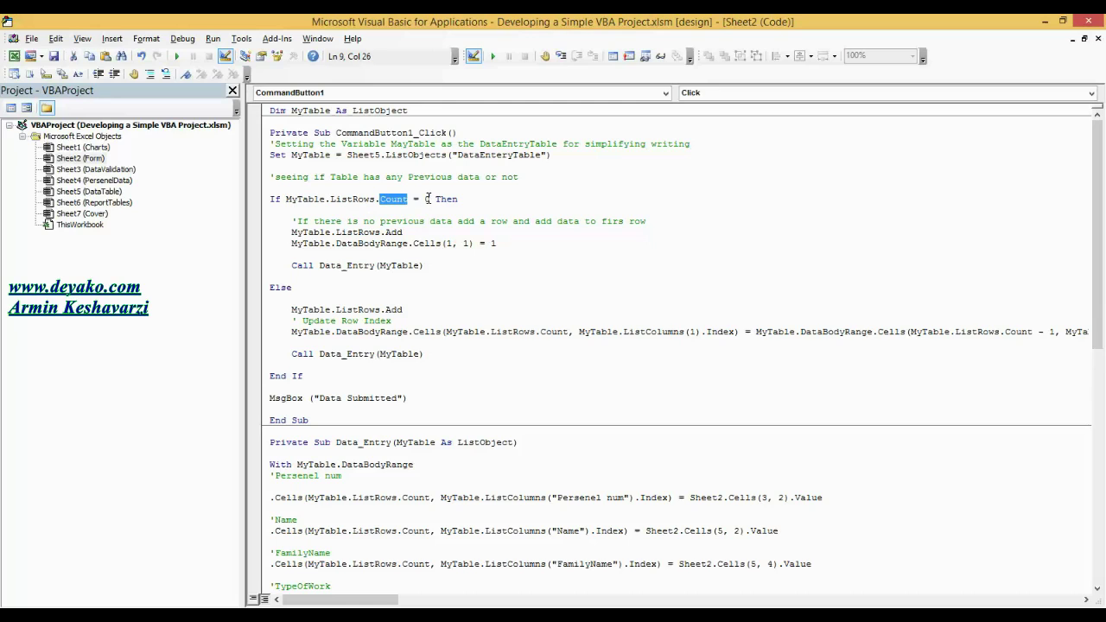
pyautogui.click(422, 199)
pyautogui.hotkey('ctrl', 'Left')
pyautogui.hotkey('ctrl', 'Left')
pyautogui.hotkey('ctrl', 'Left')
pyautogui.hotkey('ctrl', 'Left')
pyautogui.hotkey('ctrl', 'Left')
pyautogui.hotkey('ctrl', 'shift', 'Left')
pyautogui.keyDown('shift'); pyautogui.click(432, 199); pyautogui.keyUp('shift')
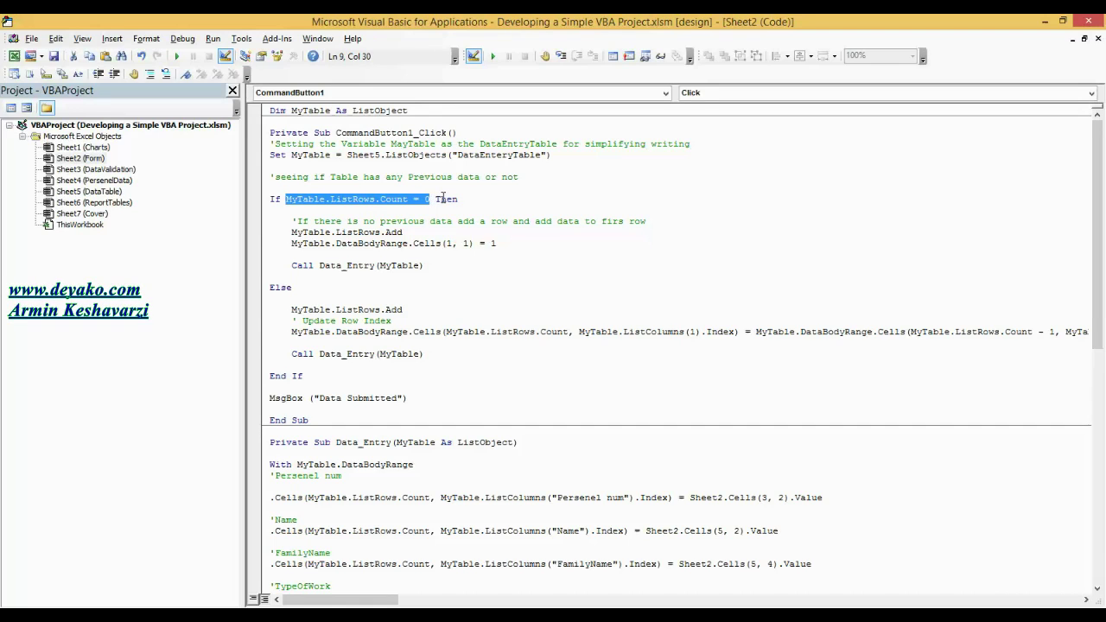
pyautogui.doubleClick(445, 199)
pyautogui.click(292, 233)
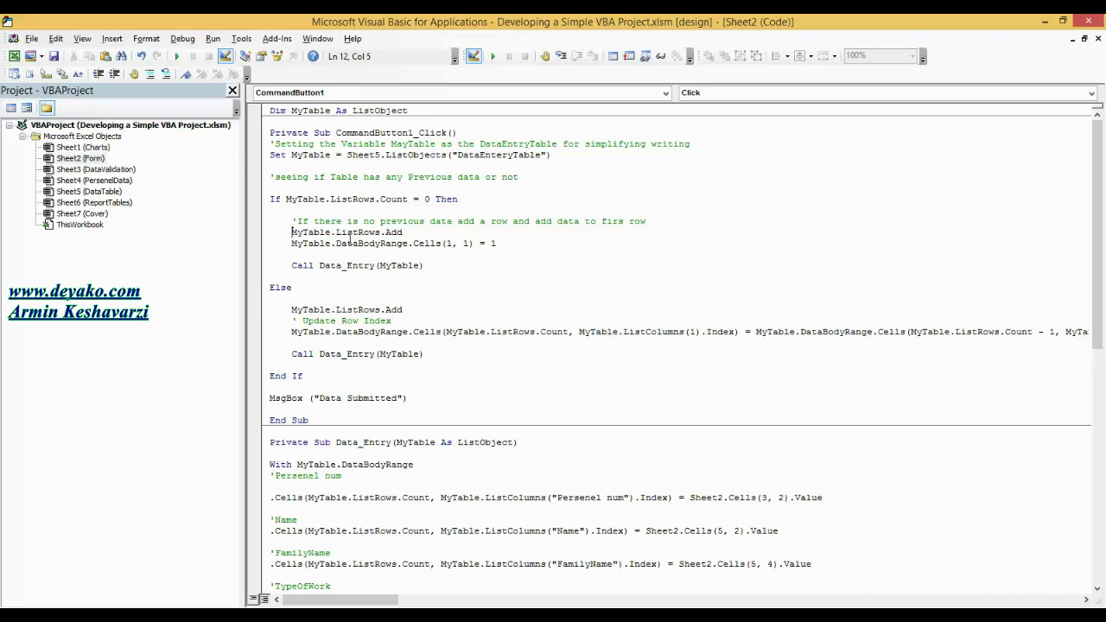
pyautogui.doubleClick(370, 233)
pyautogui.doubleClick(389, 233)
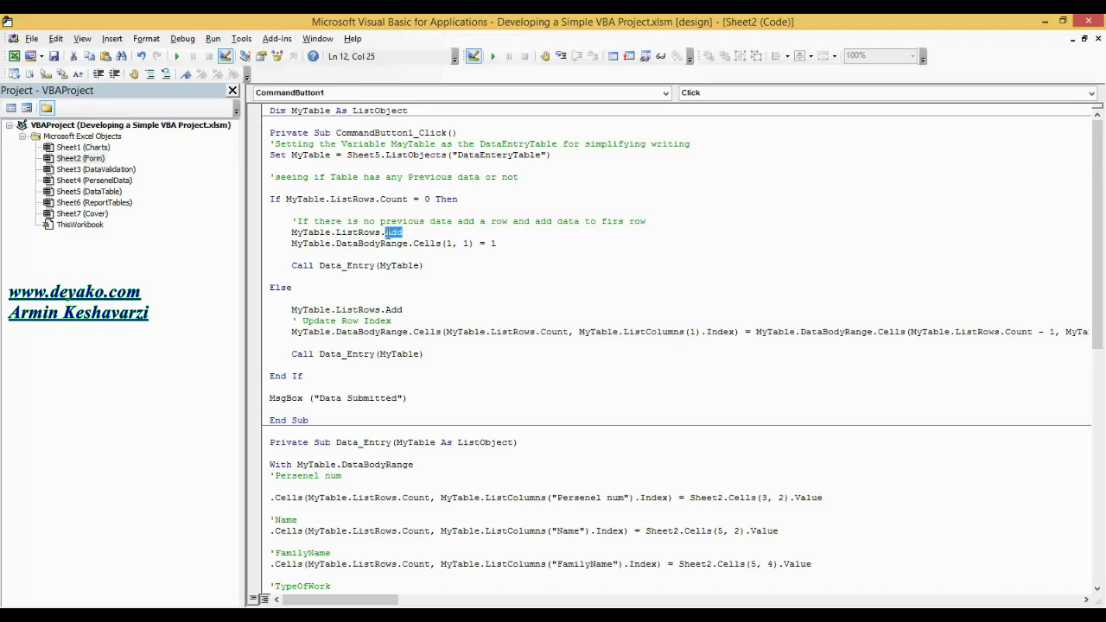
pyautogui.doubleClick(349, 233)
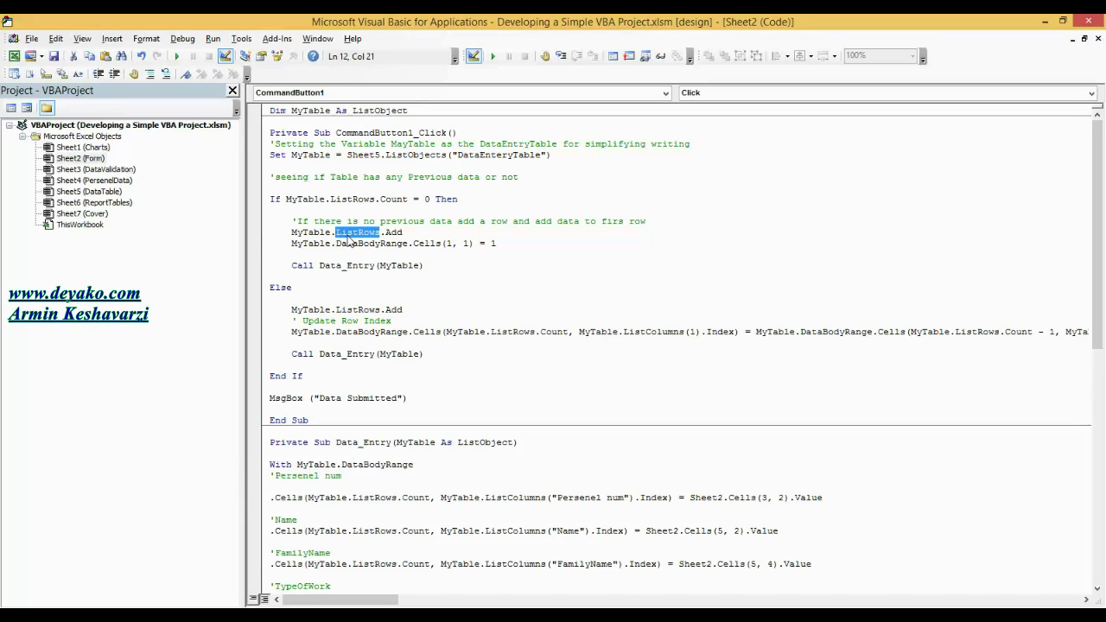
pyautogui.doubleClick(393, 233)
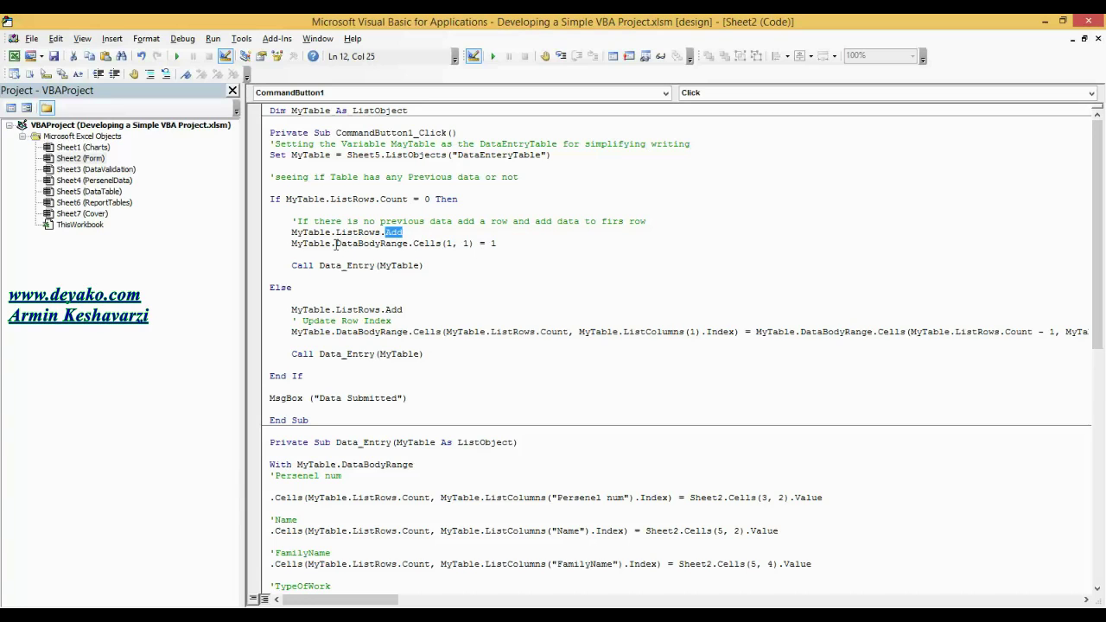
pyautogui.click(391, 232)
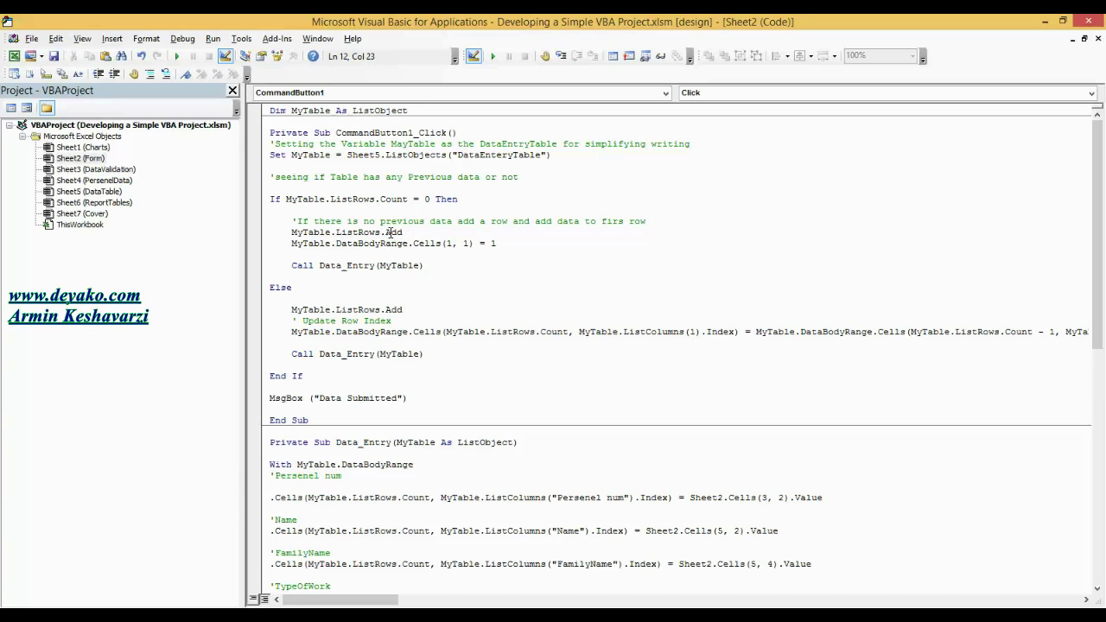
pyautogui.doubleClick(391, 232)
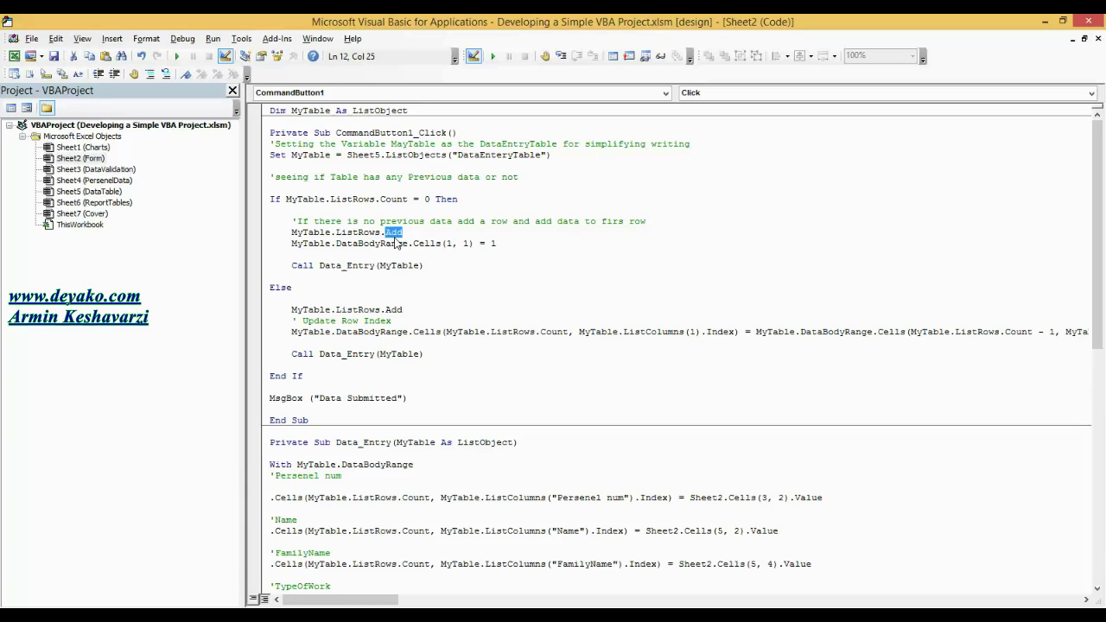
pyautogui.doubleClick(320, 233)
pyautogui.click(391, 233)
pyautogui.doubleClick(391, 233)
pyautogui.click(409, 233)
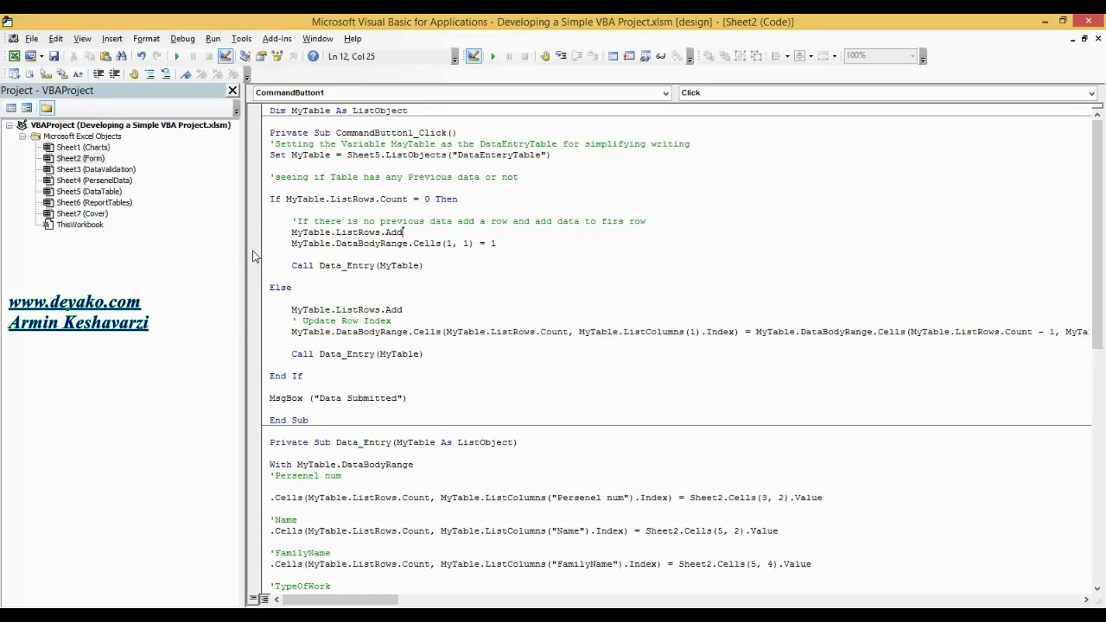
pyautogui.moveTo(422, 199); pyautogui.dragTo(270, 199)
pyautogui.doubleClick(426, 199)
pyautogui.doubleClick(363, 310)
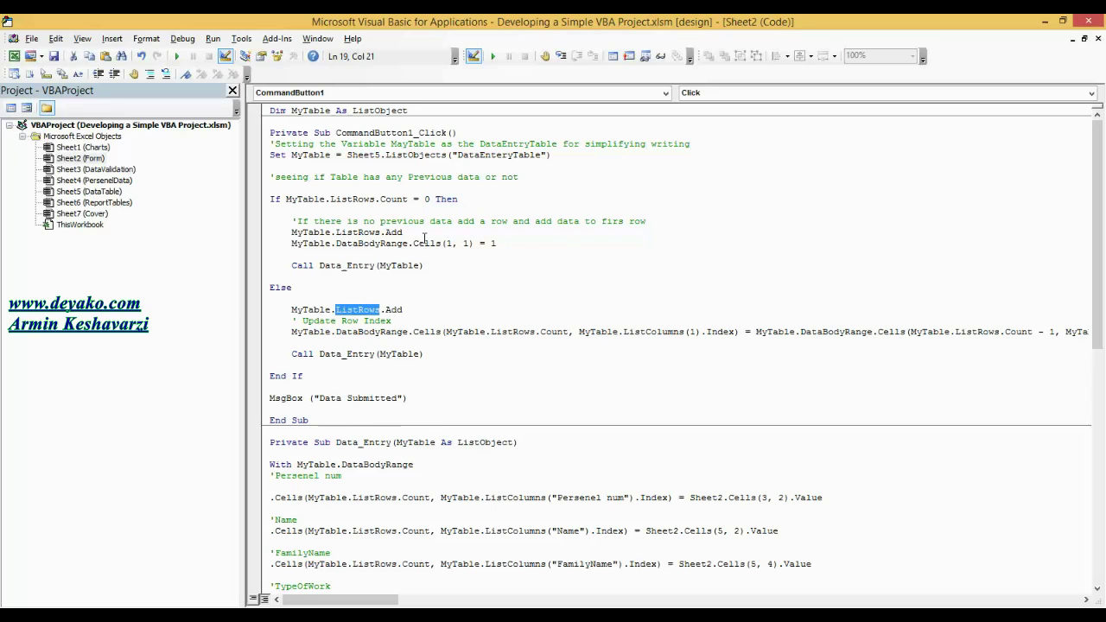
pyautogui.moveTo(424, 265); pyautogui.dragTo(270, 210)
pyautogui.doubleClick(320, 310)
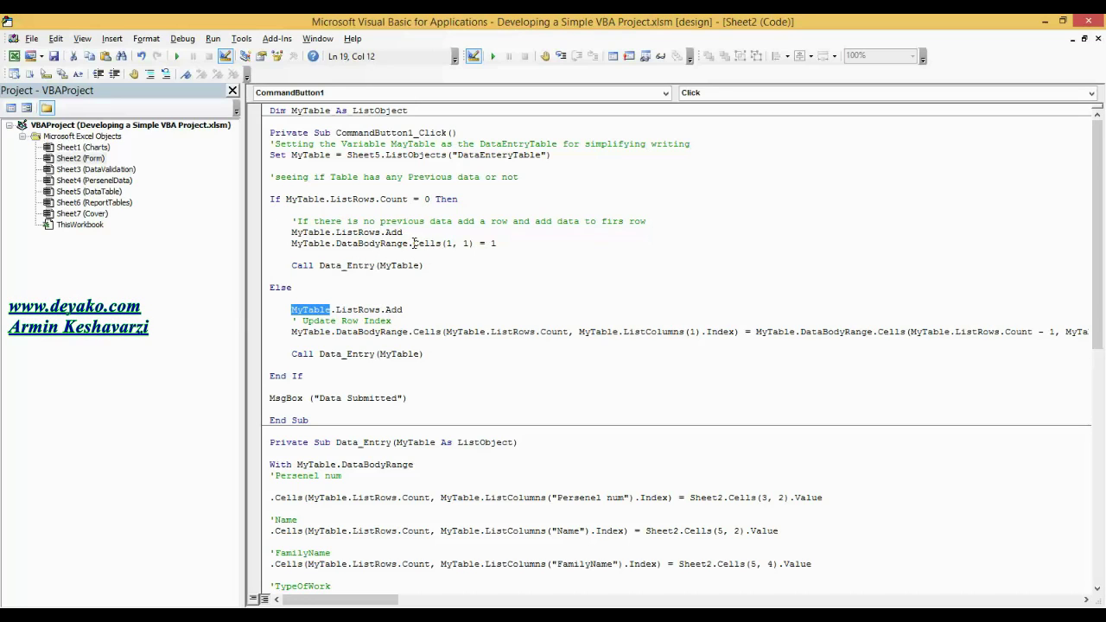
pyautogui.doubleClick(305, 244)
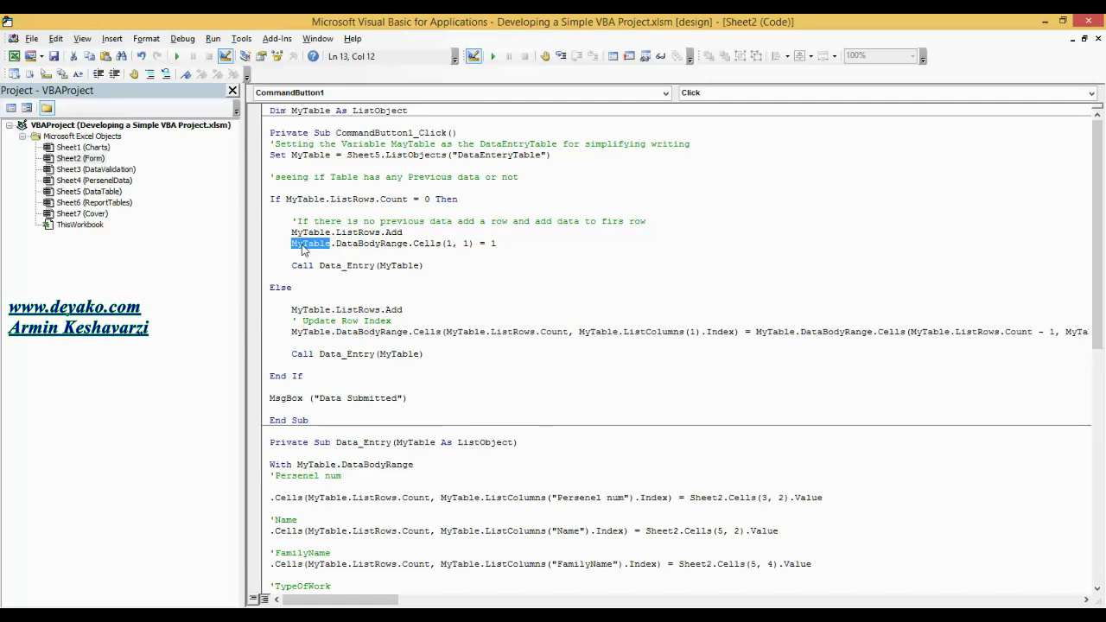
# - Highlight MyTable, DataBodyRange, Cells, (1, 1) and the assigned 1 on line 13, then return to Excel
pyautogui.doubleClick(393, 245)
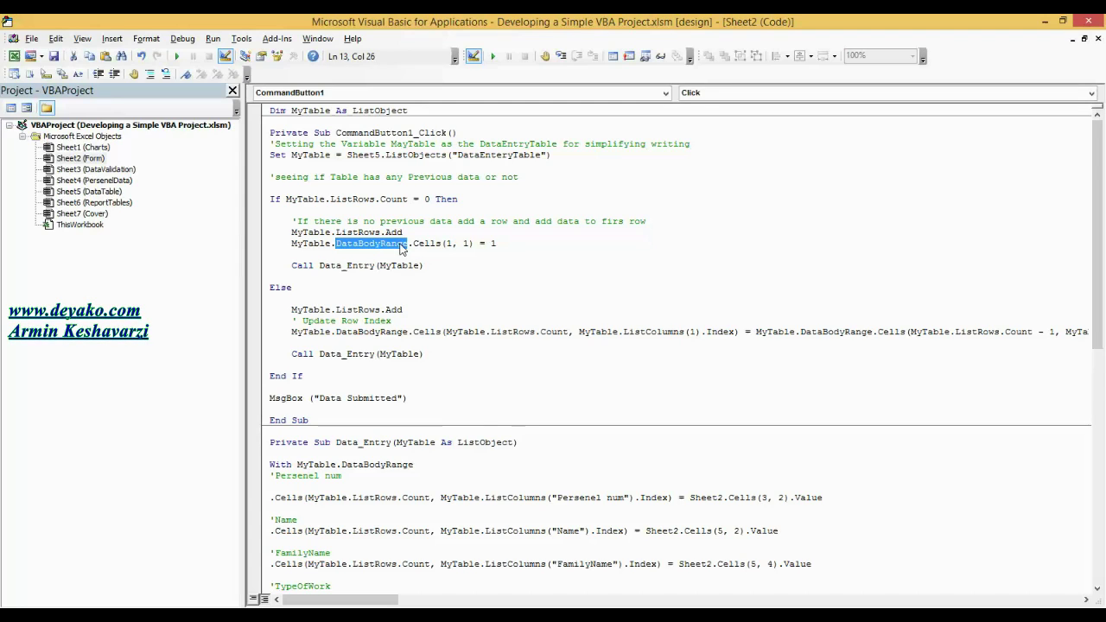
pyautogui.doubleClick(311, 243)
pyautogui.doubleClick(377, 244)
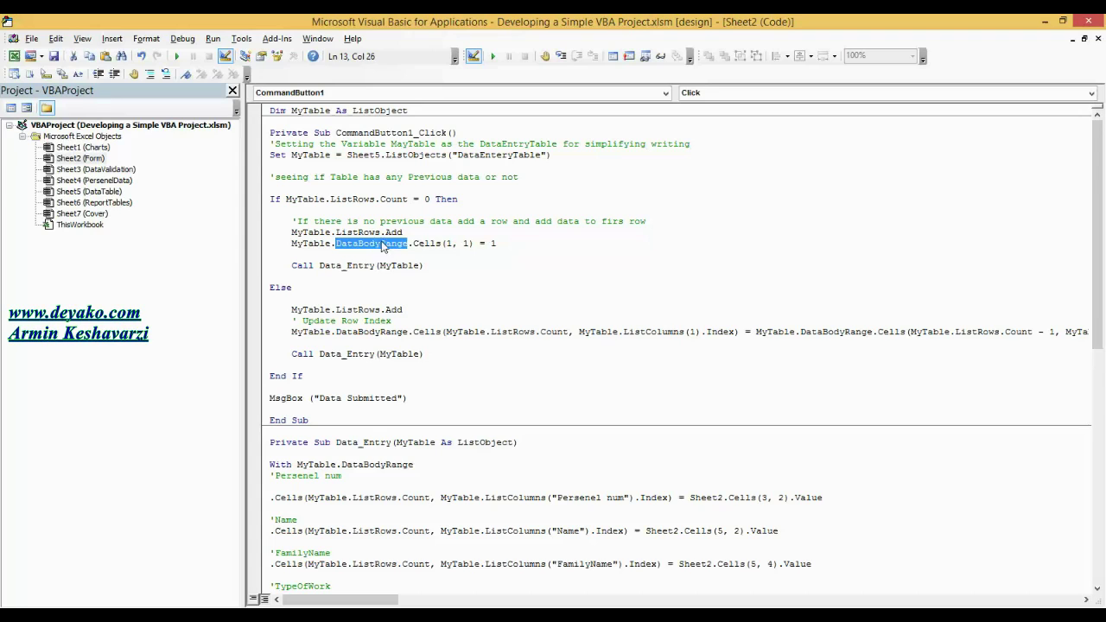
pyautogui.doubleClick(427, 243)
pyautogui.doubleClick(400, 243)
pyautogui.doubleClick(428, 241)
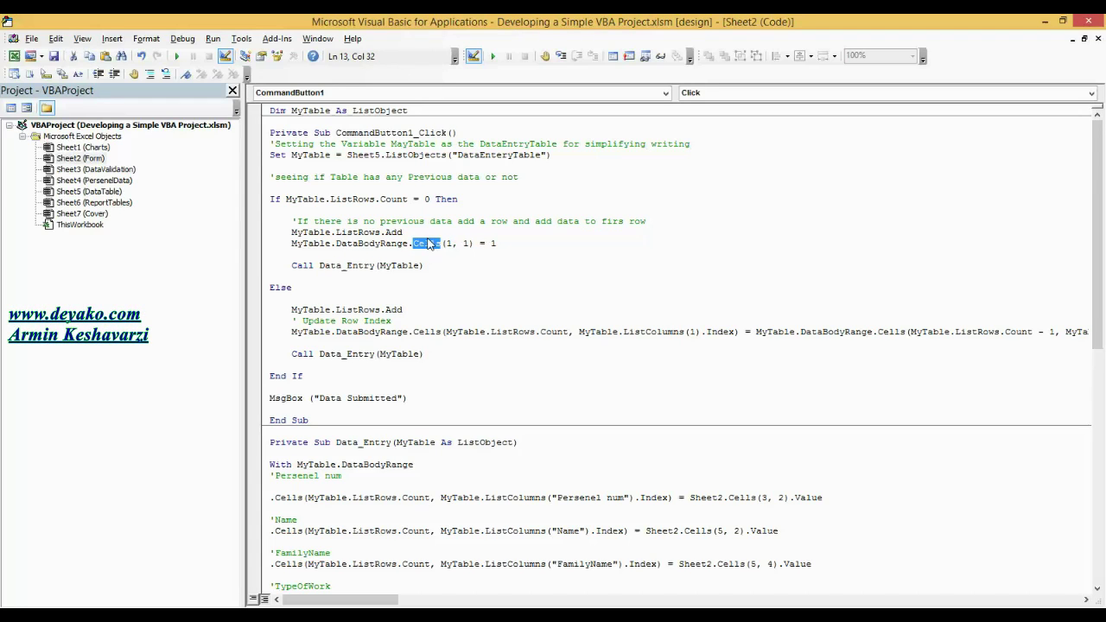
pyautogui.moveTo(445, 243); pyautogui.dragTo(472, 243)
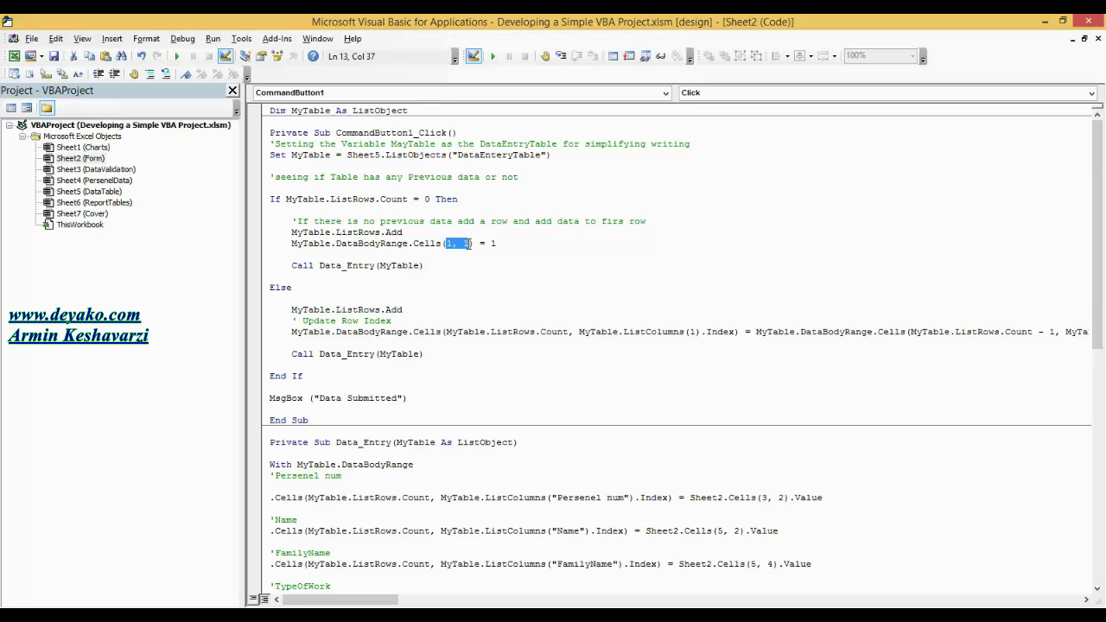
pyautogui.press('End')
pyautogui.hotkey('shift', 'Left')
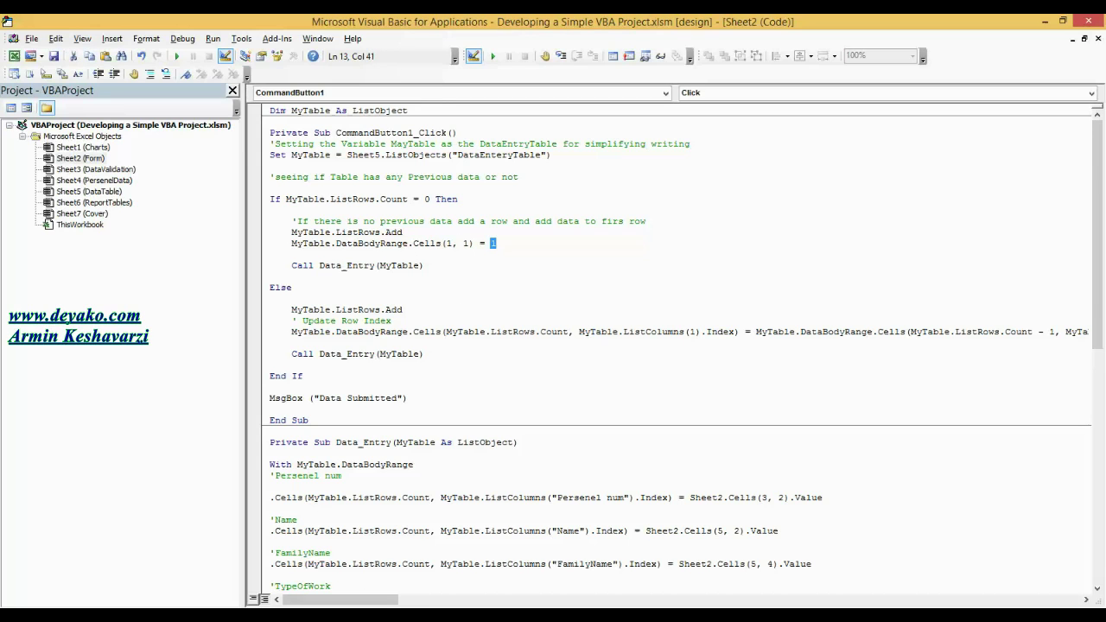
pyautogui.click(185, 540)
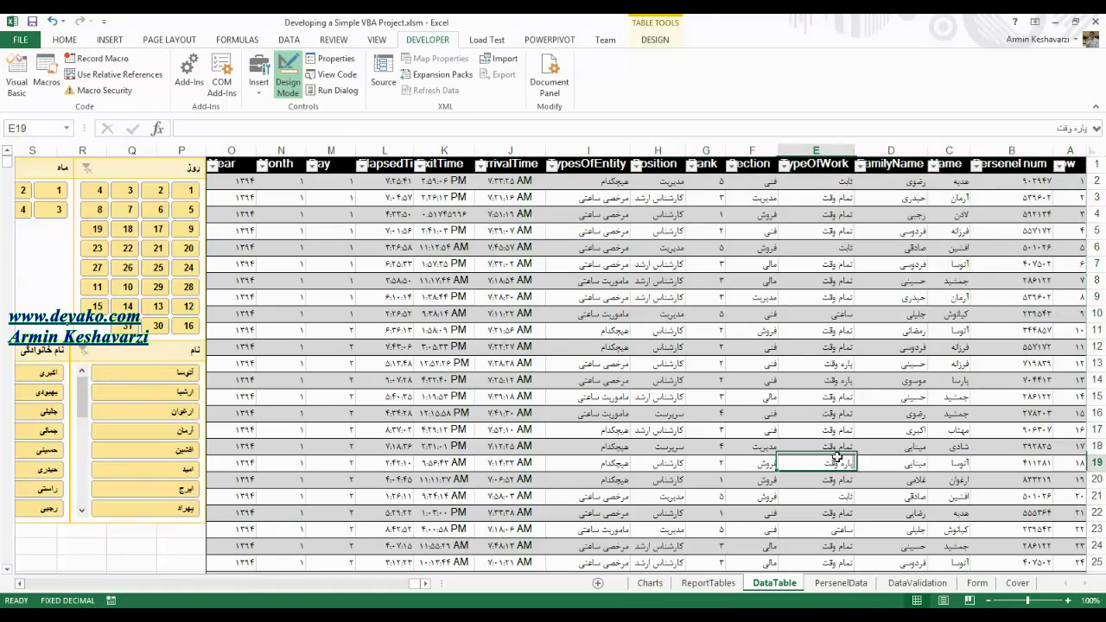
# - Hide the DataTable's existing data rows 2 through 1445
pyautogui.moveTo(333, 430); pyautogui.dragTo(657, 545)
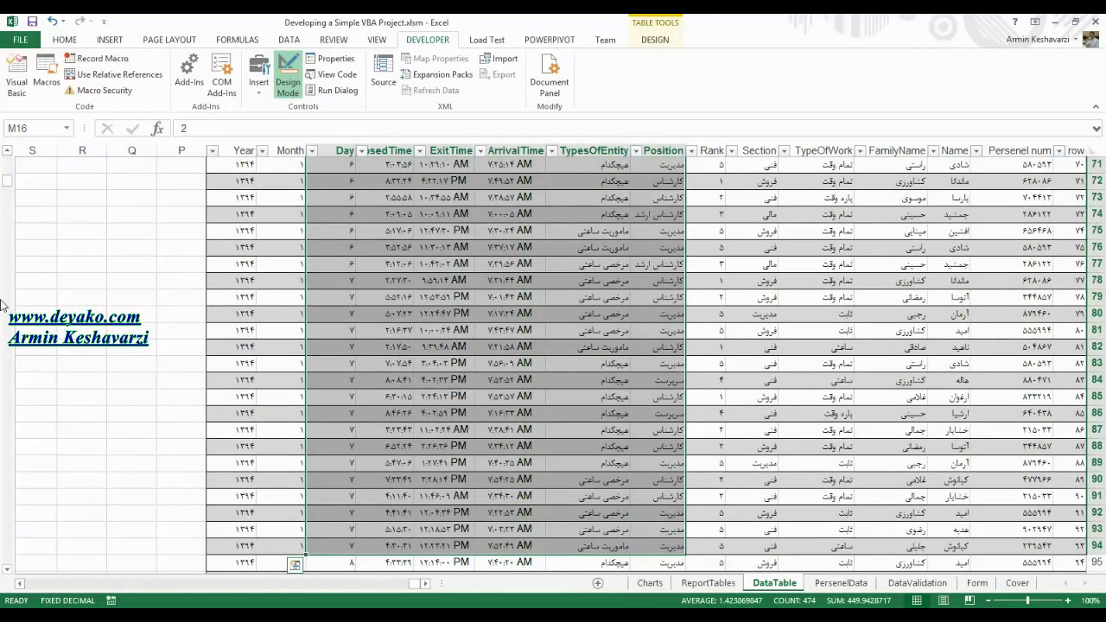
pyautogui.moveTo(6, 186); pyautogui.dragTo(5, 130)
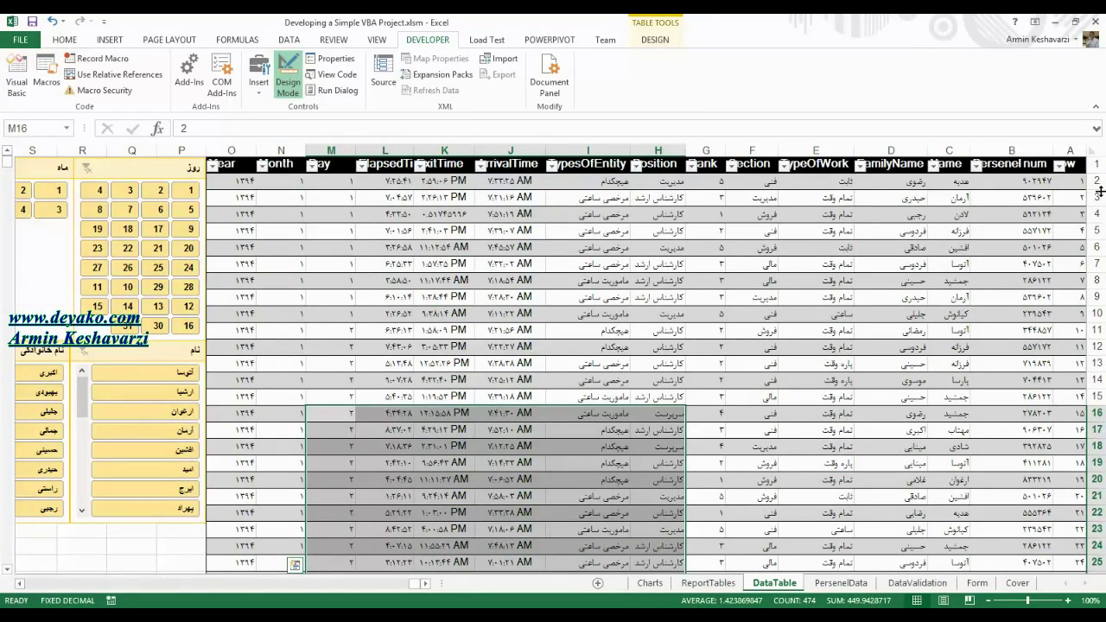
pyautogui.moveTo(1101, 192); pyautogui.dragTo(1096, 183)
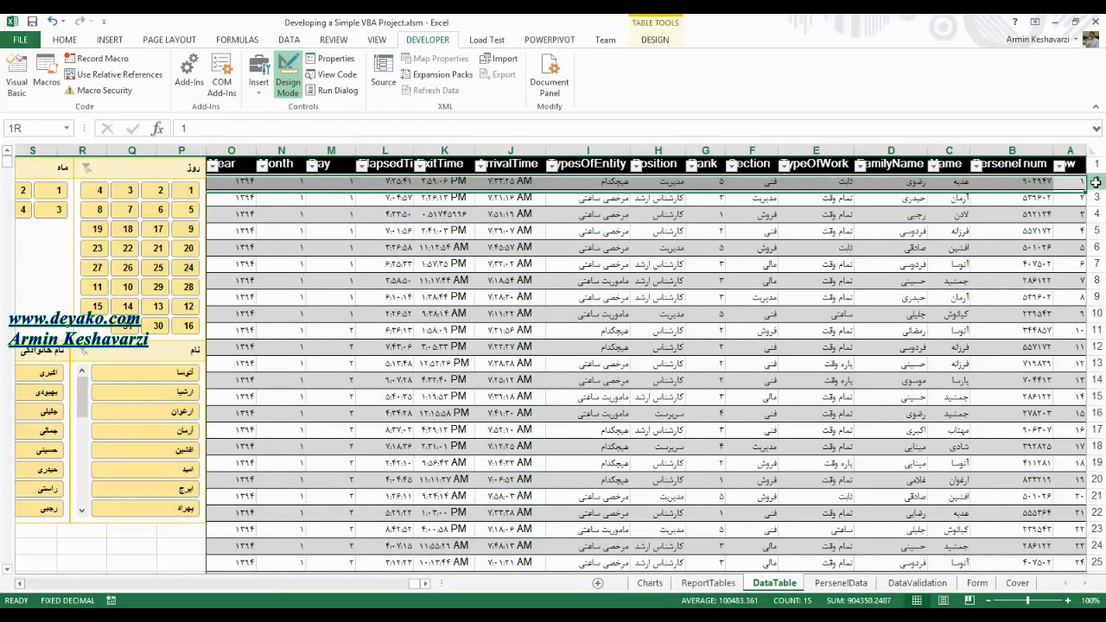
pyautogui.hotkey('ctrl', 'shift', 'Down')
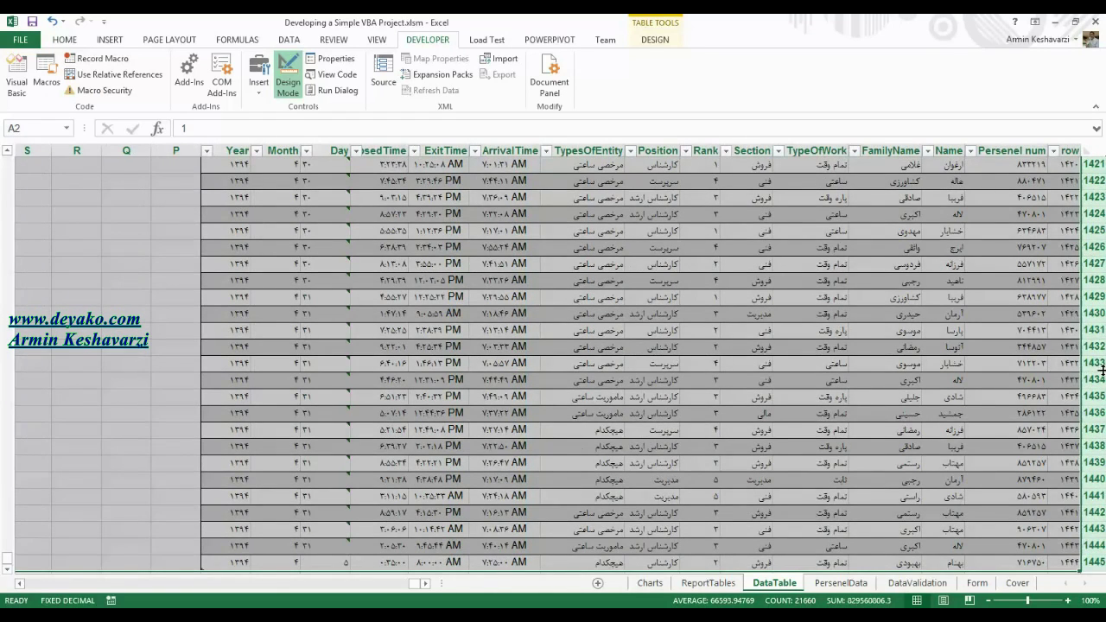
pyautogui.rightClick(1091, 366)
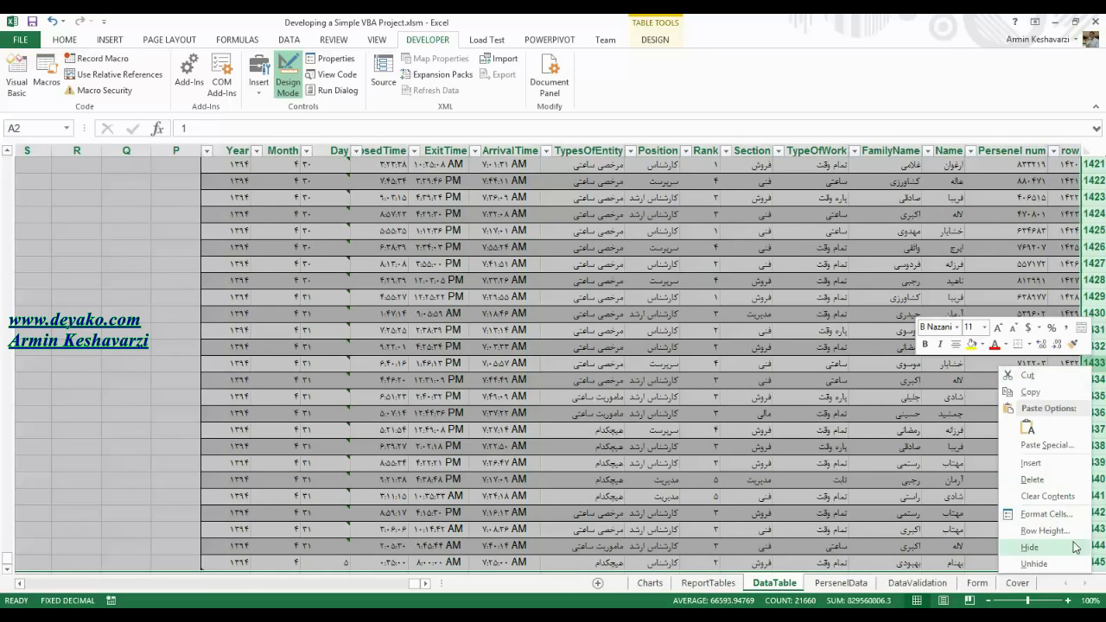
pyautogui.click(1030, 548)
# - Inspect the header and empty row 1446, entering and leaving cell A1446, then return to the code
pyautogui.moveTo(1065, 180); pyautogui.dragTo(381, 216)
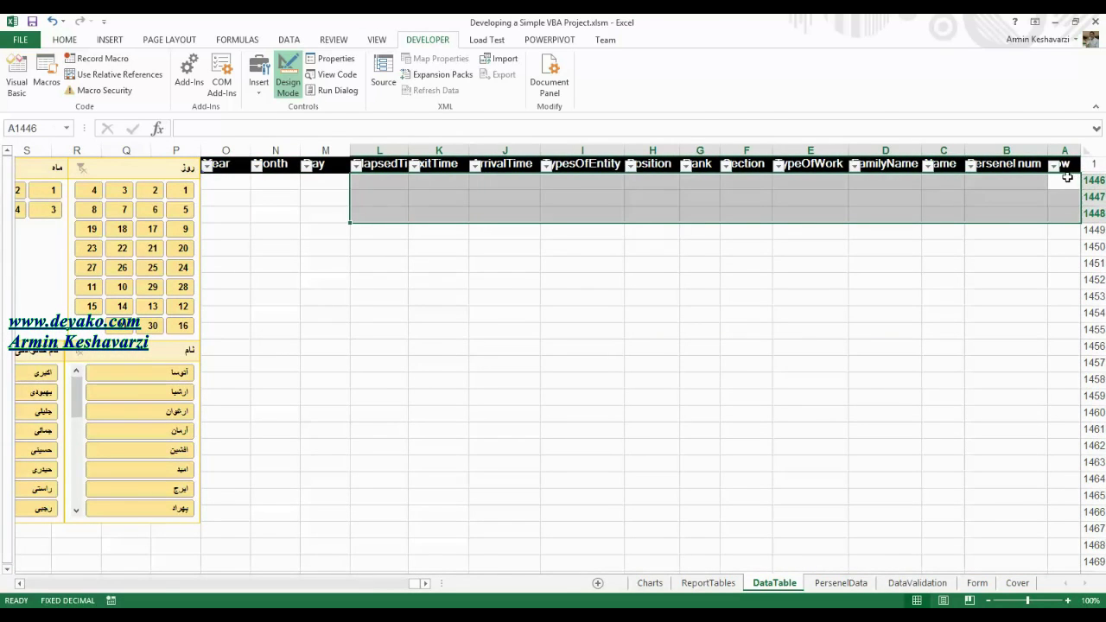
pyautogui.click(1067, 177)
pyautogui.moveTo(1067, 163)
pyautogui.mouseDown()
pyautogui.moveTo(386, 187)
pyautogui.moveTo(218, 177)
pyautogui.mouseUp()
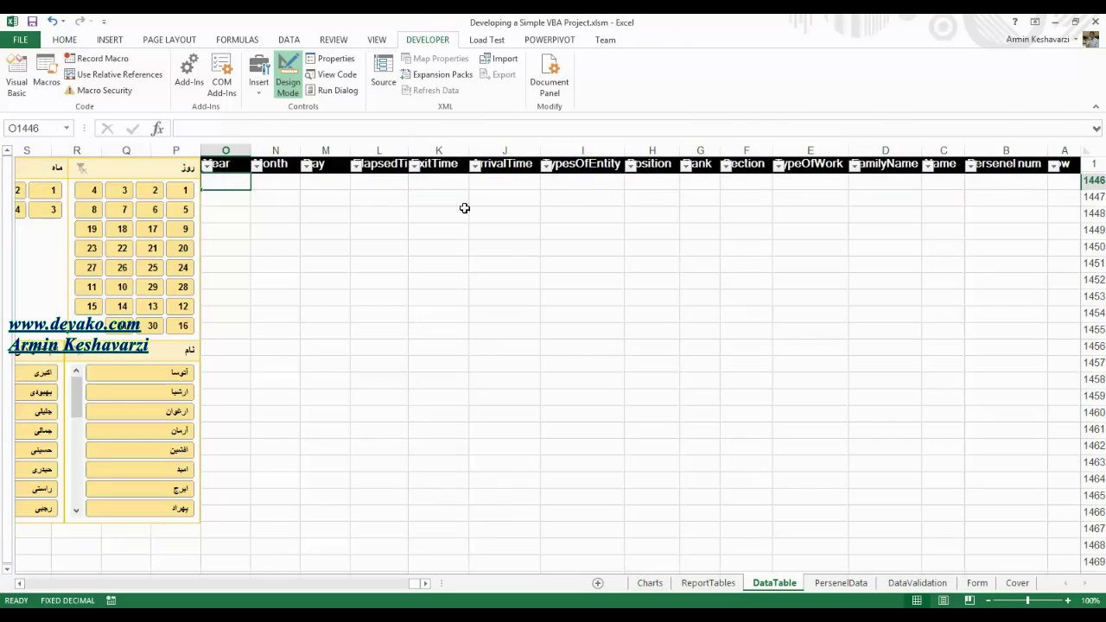
pyautogui.moveTo(1070, 183); pyautogui.dragTo(248, 181)
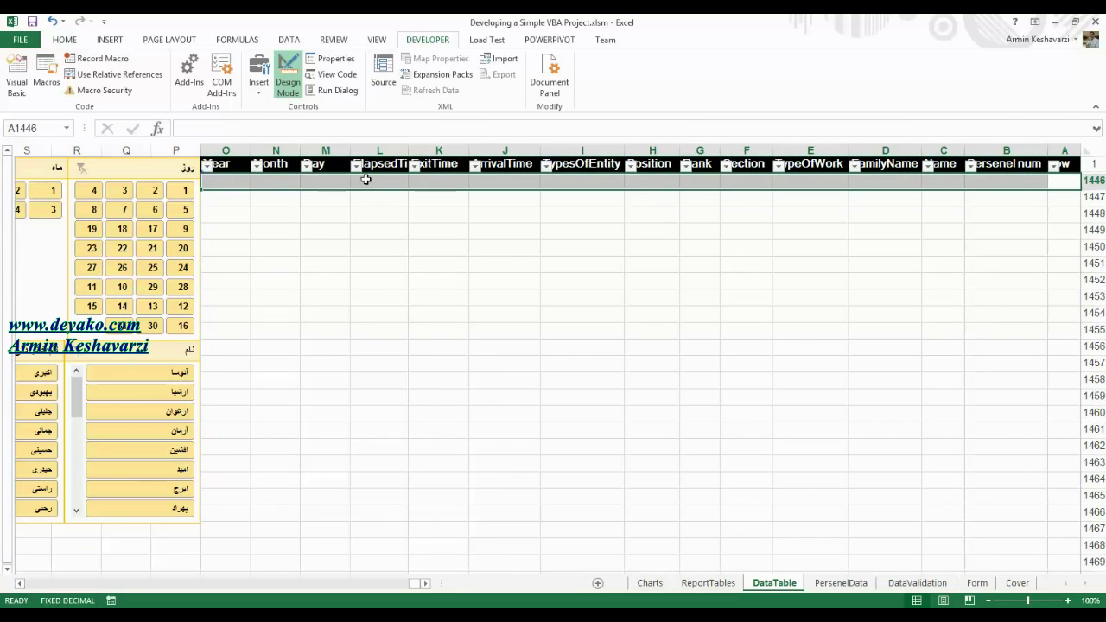
pyautogui.moveTo(1069, 162)
pyautogui.mouseDown()
pyautogui.moveTo(218, 164)
pyautogui.moveTo(1073, 188)
pyautogui.mouseUp()
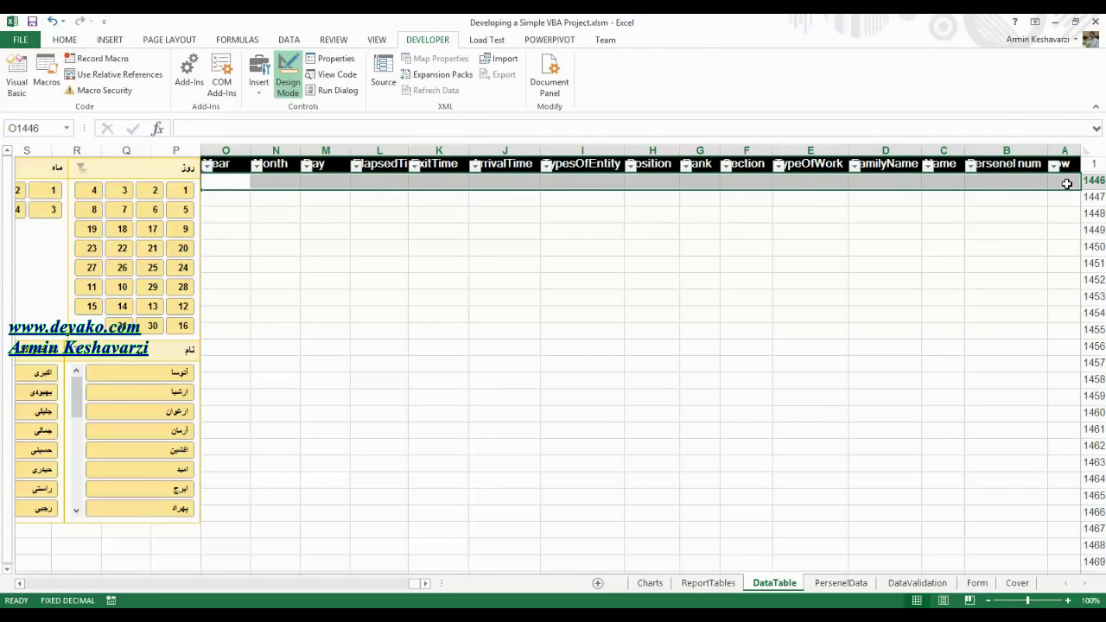
pyautogui.doubleClick(1069, 183)
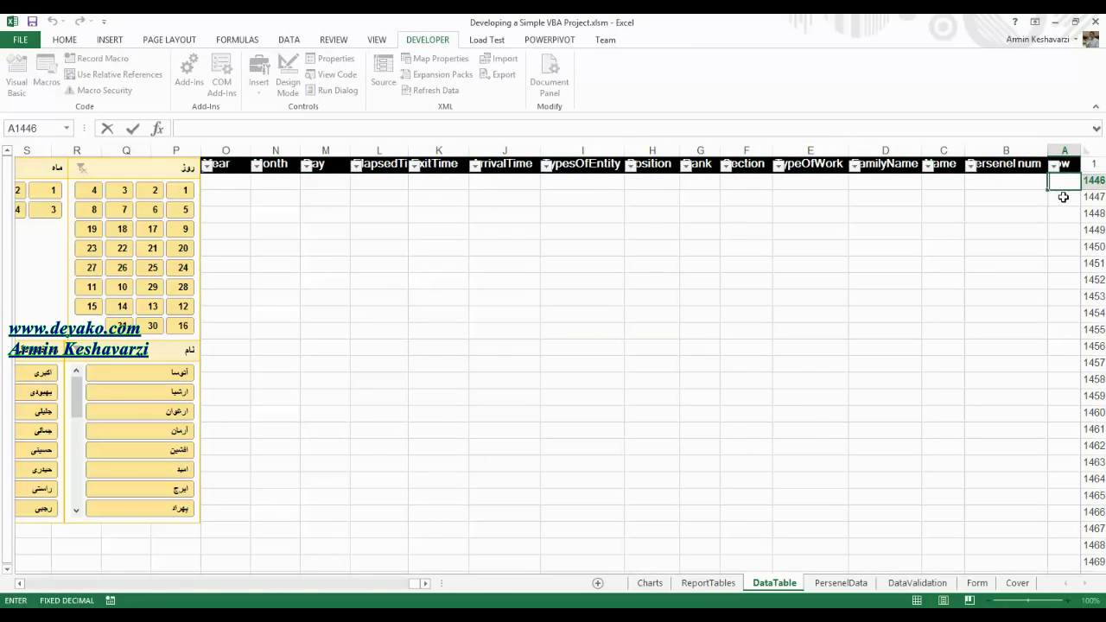
pyautogui.press('Return')
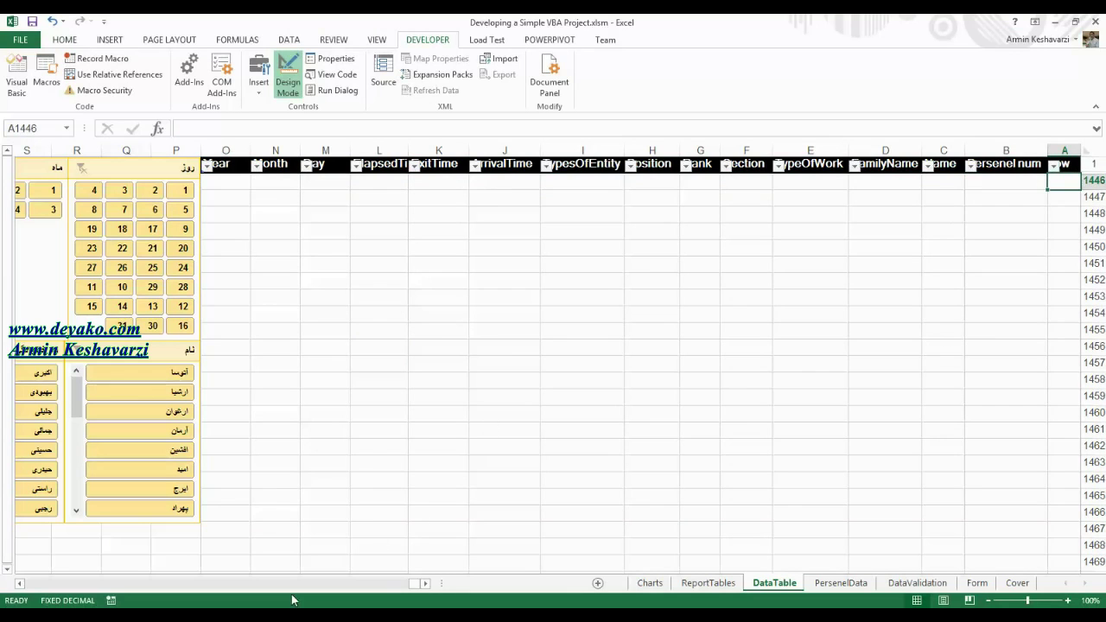
pyautogui.click(300, 576)
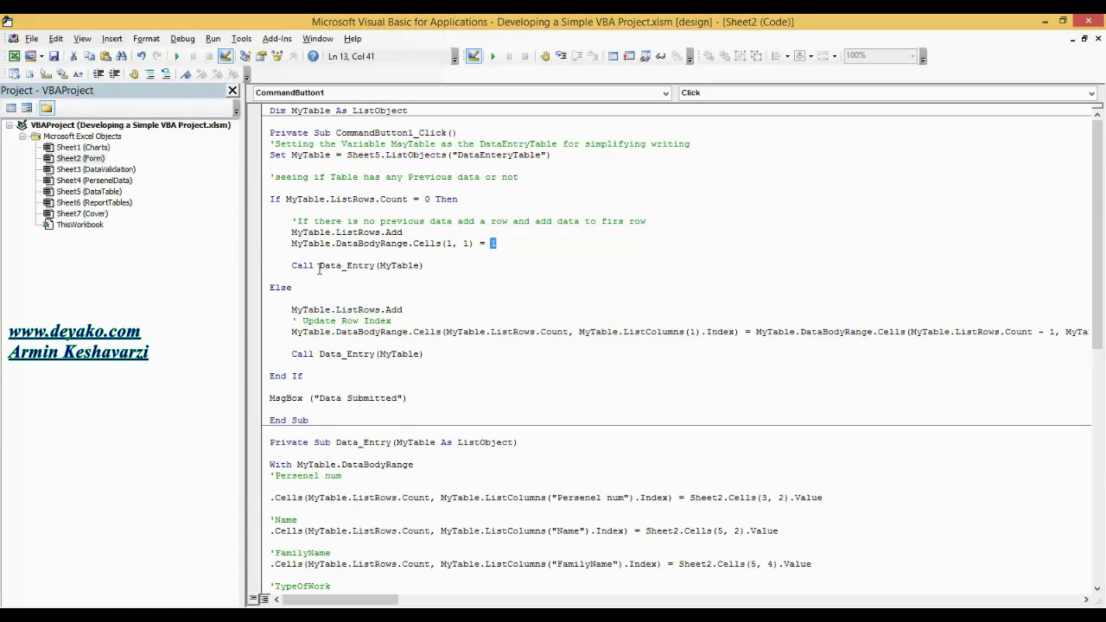
pyautogui.moveTo(319, 265); pyautogui.dragTo(431, 267)
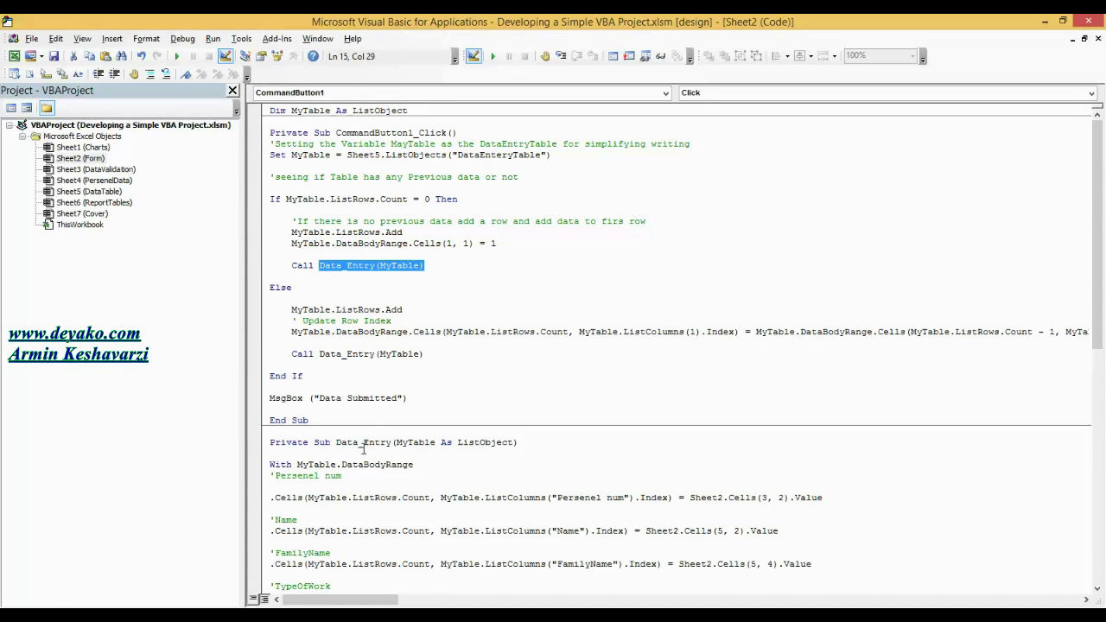
pyautogui.click(342, 261)
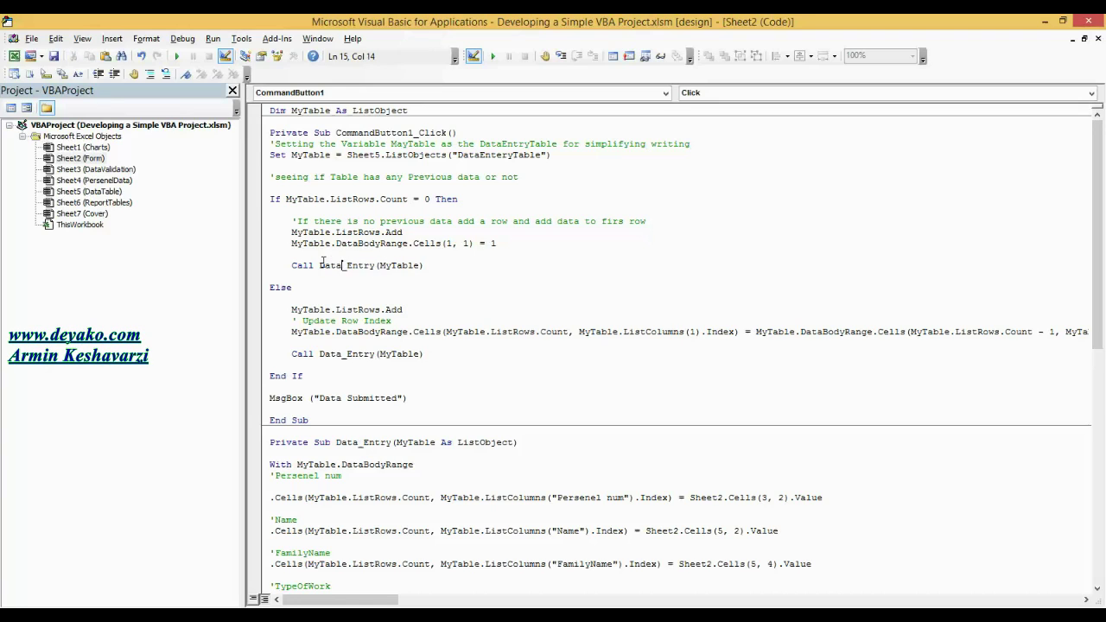
pyautogui.click(271, 441)
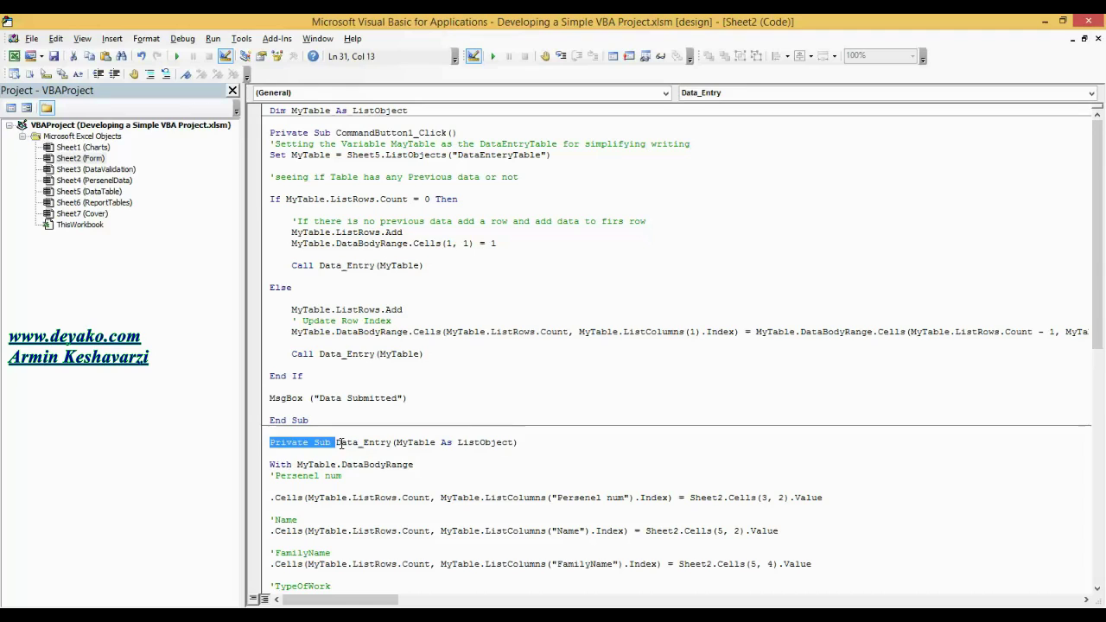
pyautogui.moveTo(336, 441); pyautogui.dragTo(393, 443)
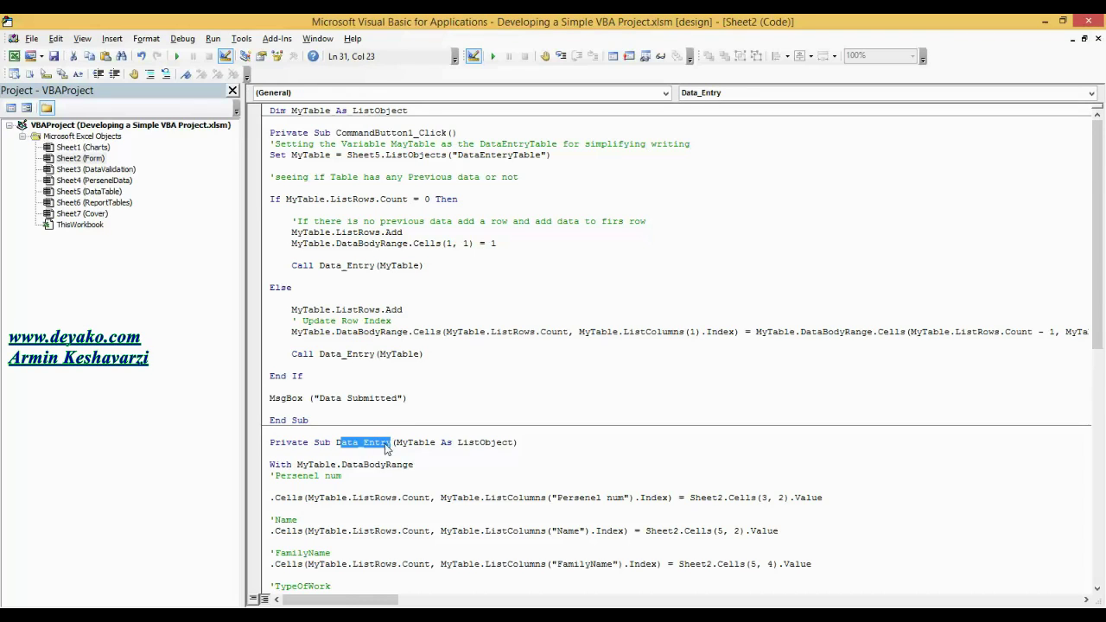
pyautogui.moveTo(396, 443); pyautogui.dragTo(516, 444)
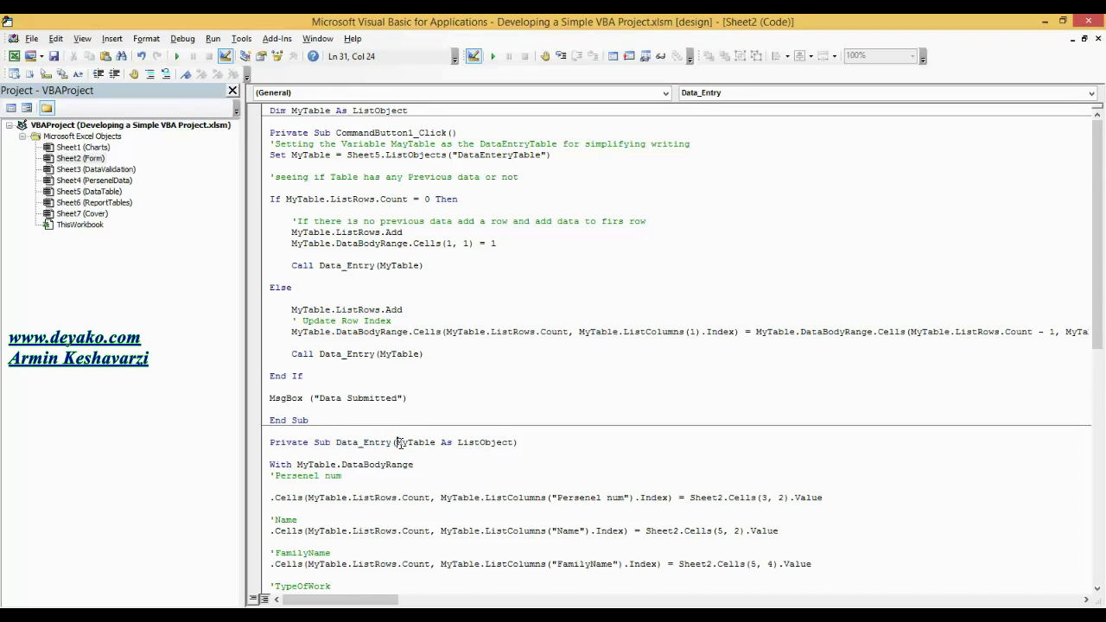
pyautogui.click(516, 442)
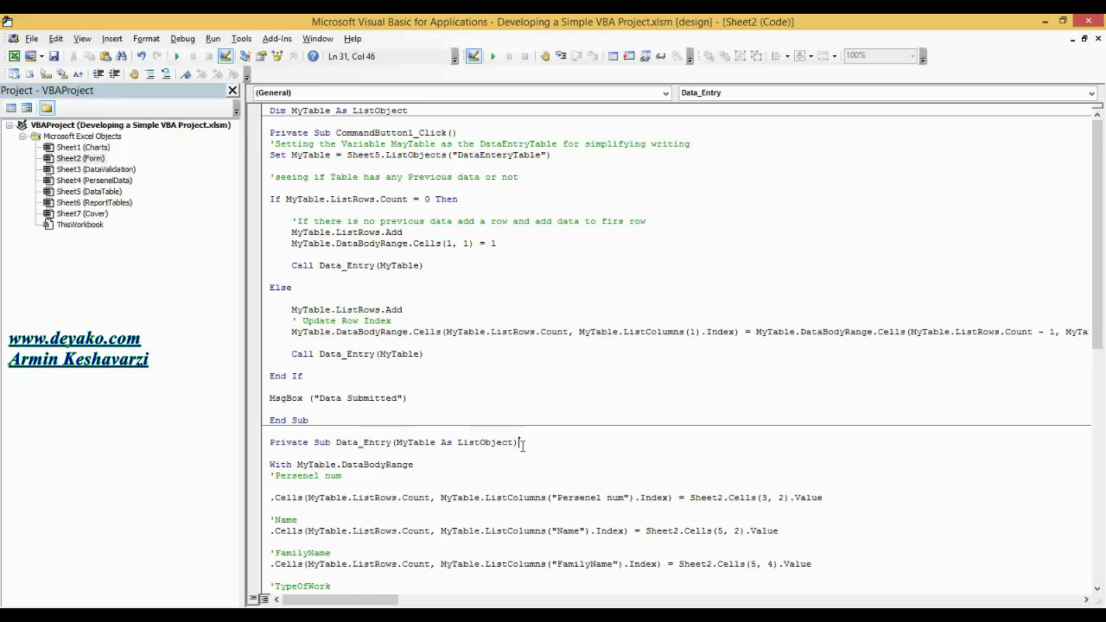
pyautogui.doubleClick(447, 443)
pyautogui.doubleClick(468, 442)
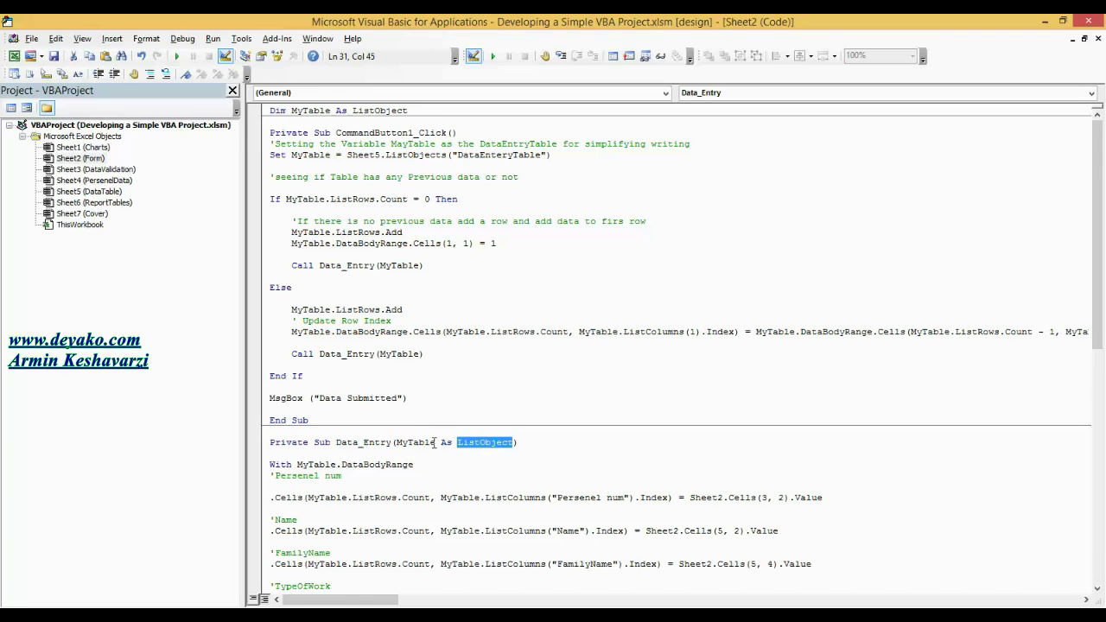
pyautogui.doubleClick(434, 442)
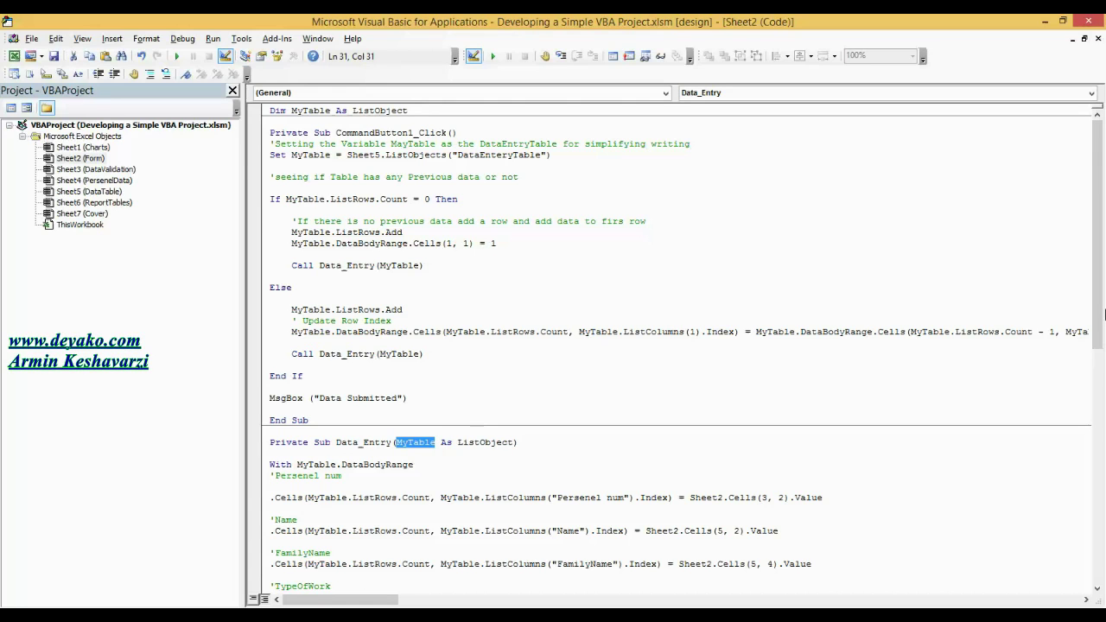
pyautogui.moveTo(1104, 317); pyautogui.dragTo(1104, 374)
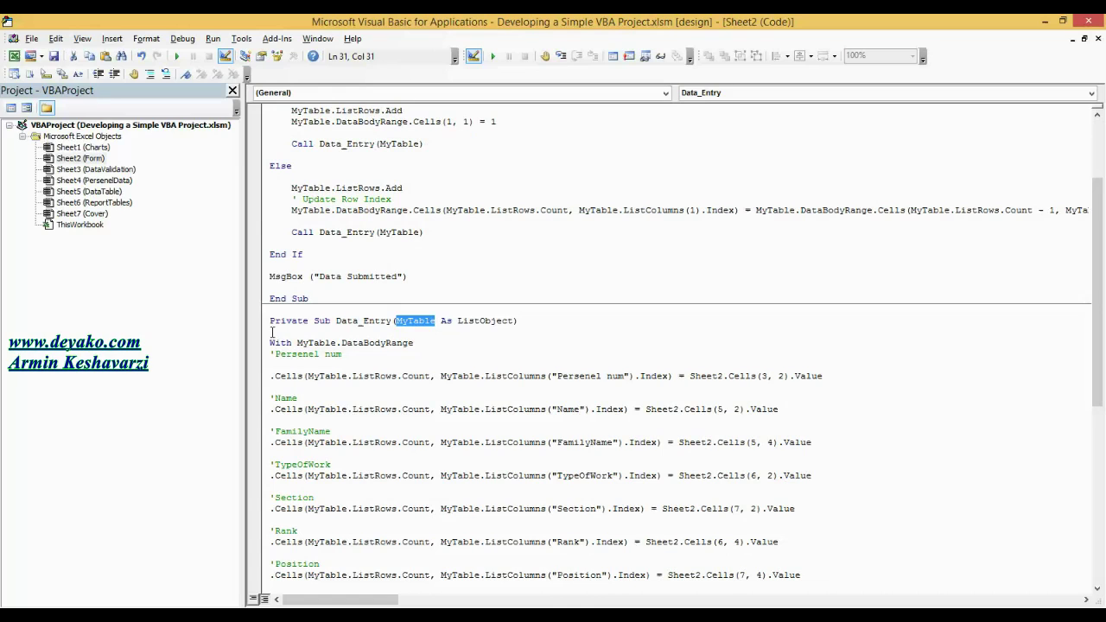
pyautogui.doubleClick(329, 147)
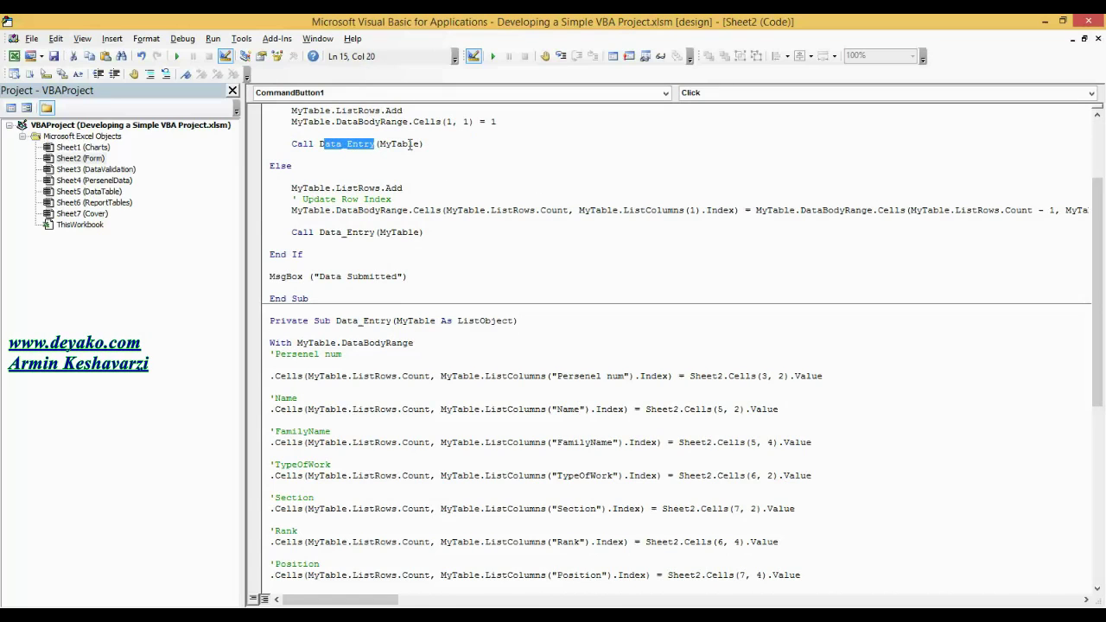
pyautogui.doubleClick(404, 145)
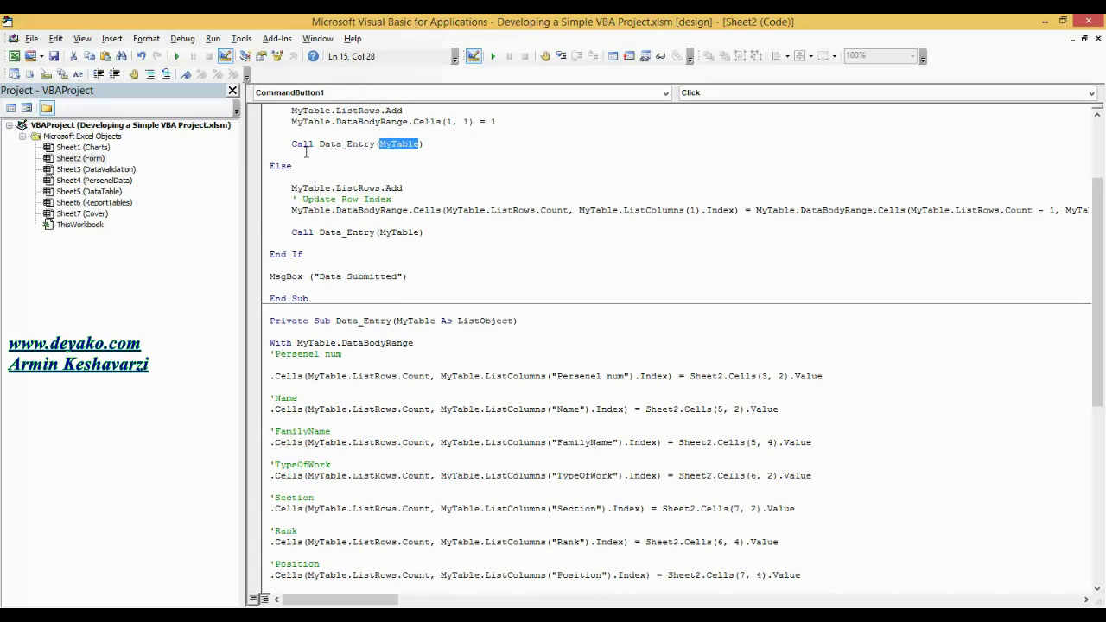
pyautogui.click(418, 315)
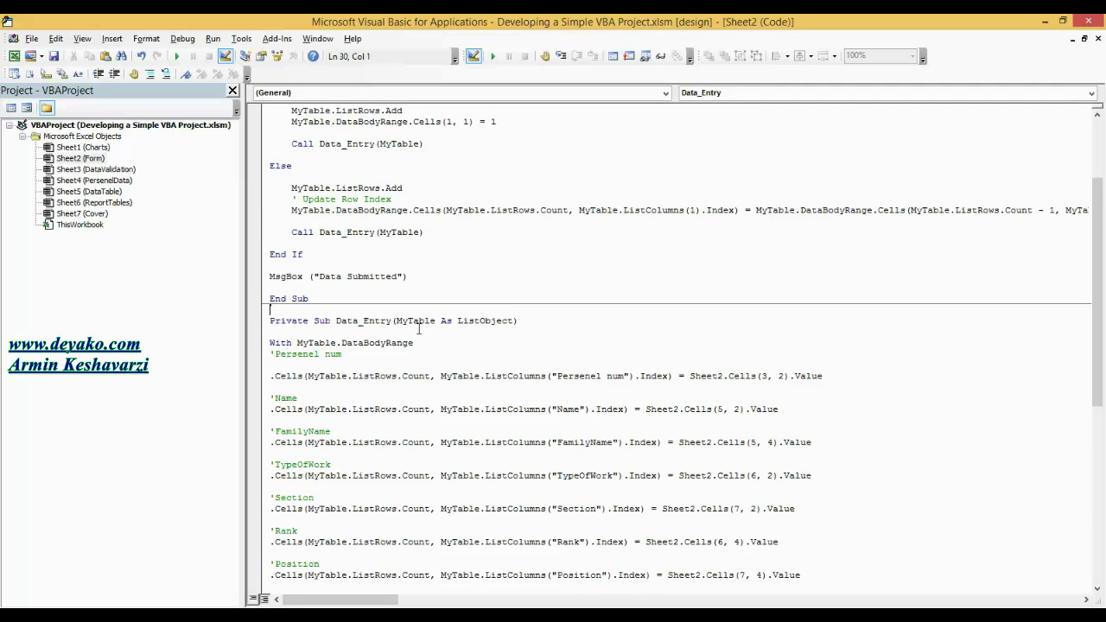
pyautogui.doubleClick(419, 321)
pyautogui.doubleClick(324, 343)
pyautogui.moveTo(267, 343); pyautogui.dragTo(422, 344)
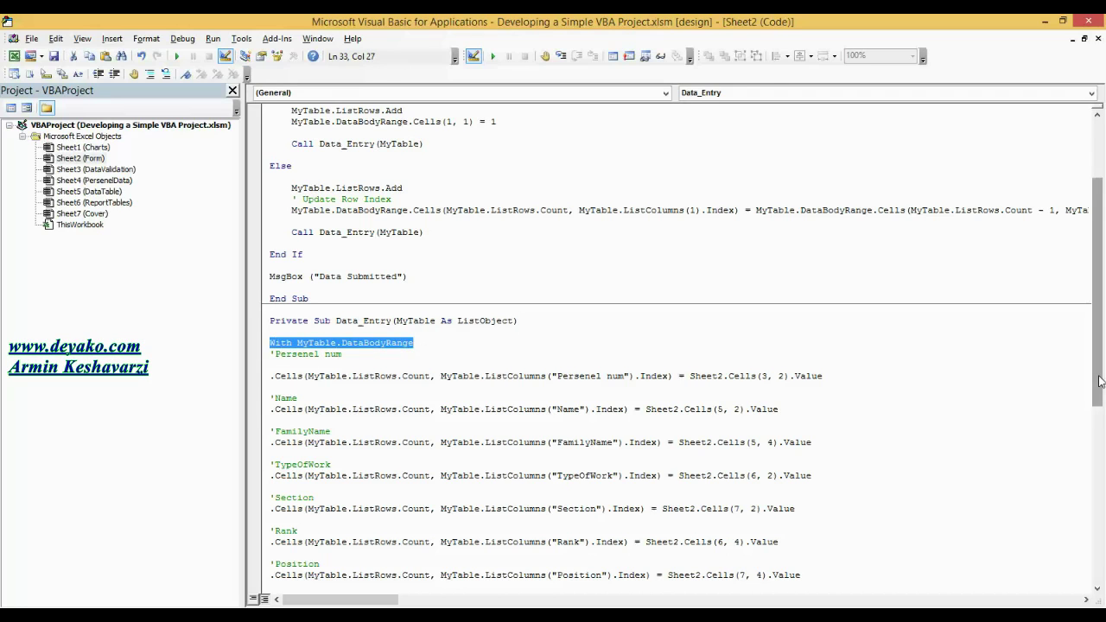
pyautogui.scroll(-2, 1098, 391)
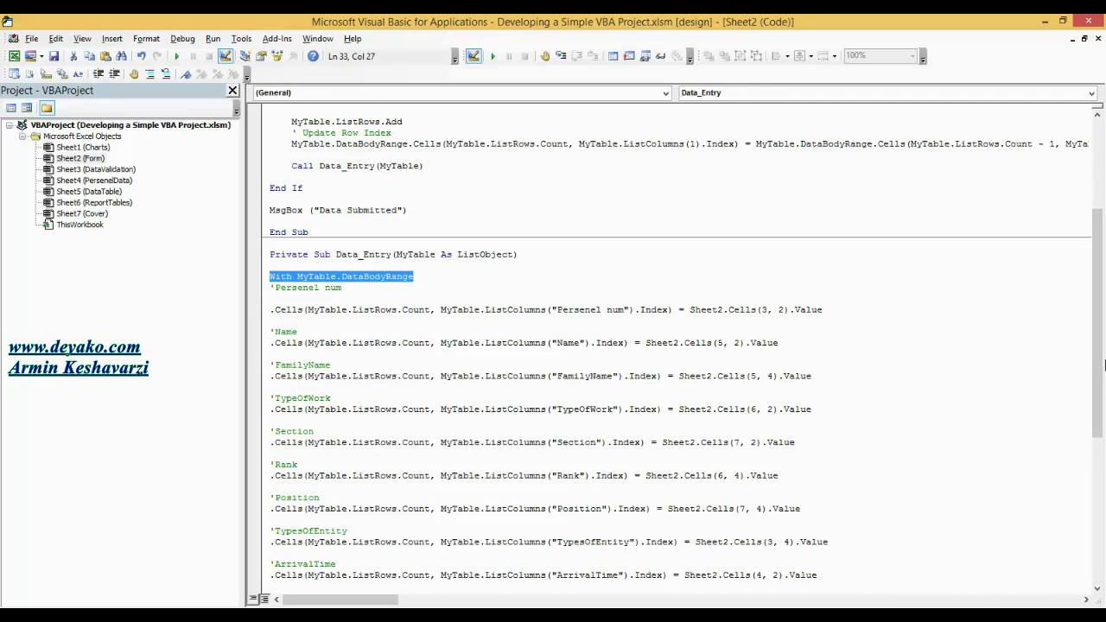
pyautogui.moveTo(1105, 353); pyautogui.dragTo(1105, 261)
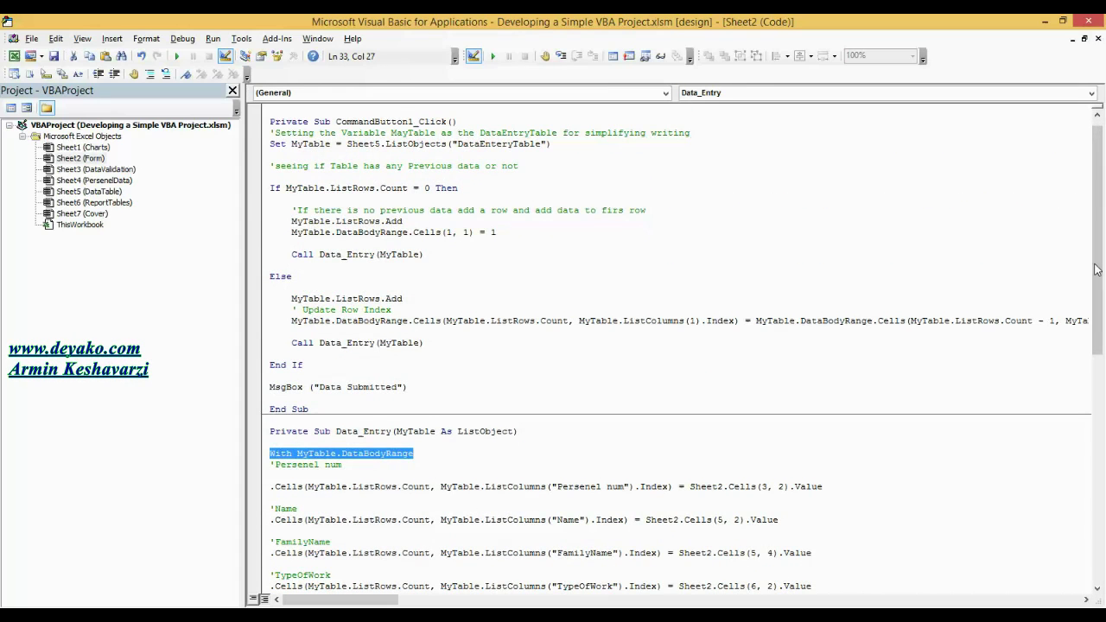
pyautogui.moveTo(1103, 266); pyautogui.dragTo(1103, 262)
pyautogui.click(488, 235)
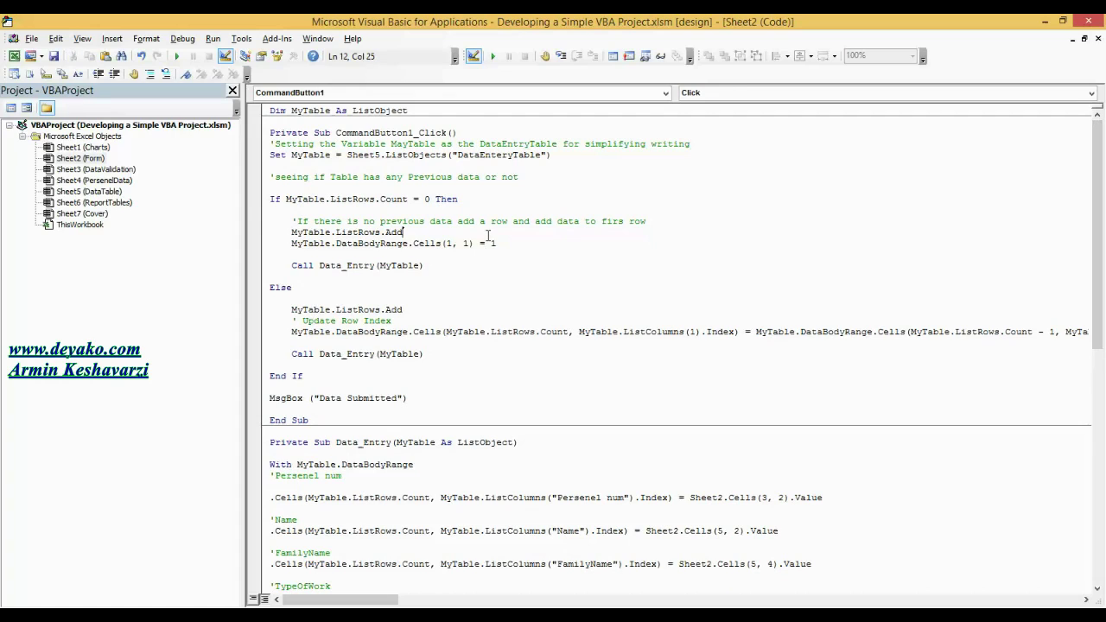
pyautogui.moveTo(287, 267); pyautogui.dragTo(401, 281)
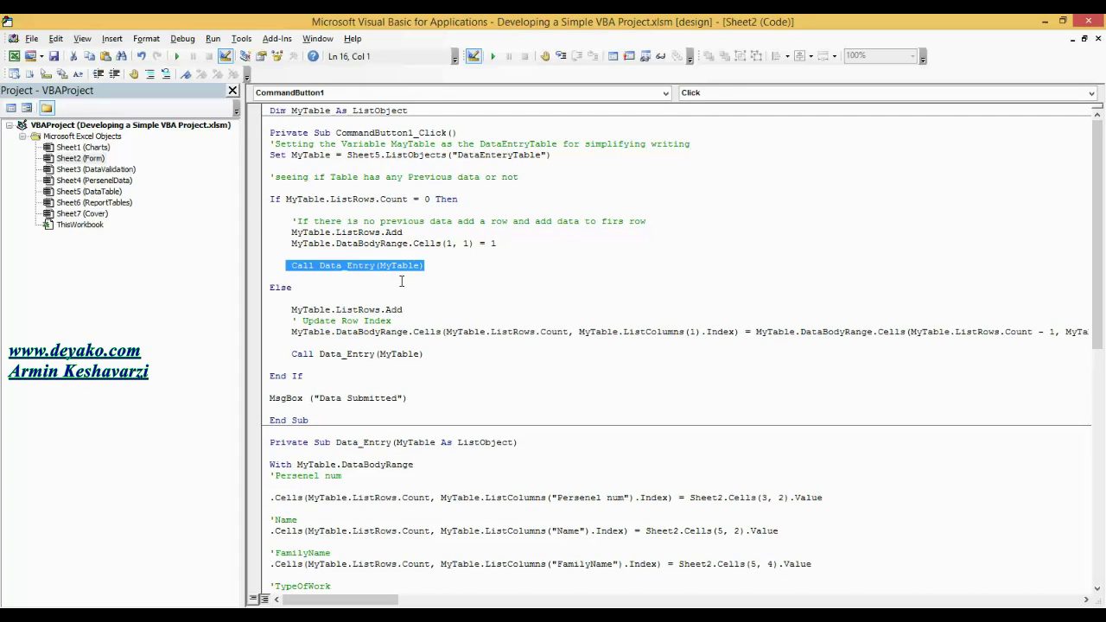
pyautogui.click(359, 268)
pyautogui.moveTo(417, 265); pyautogui.dragTo(328, 271)
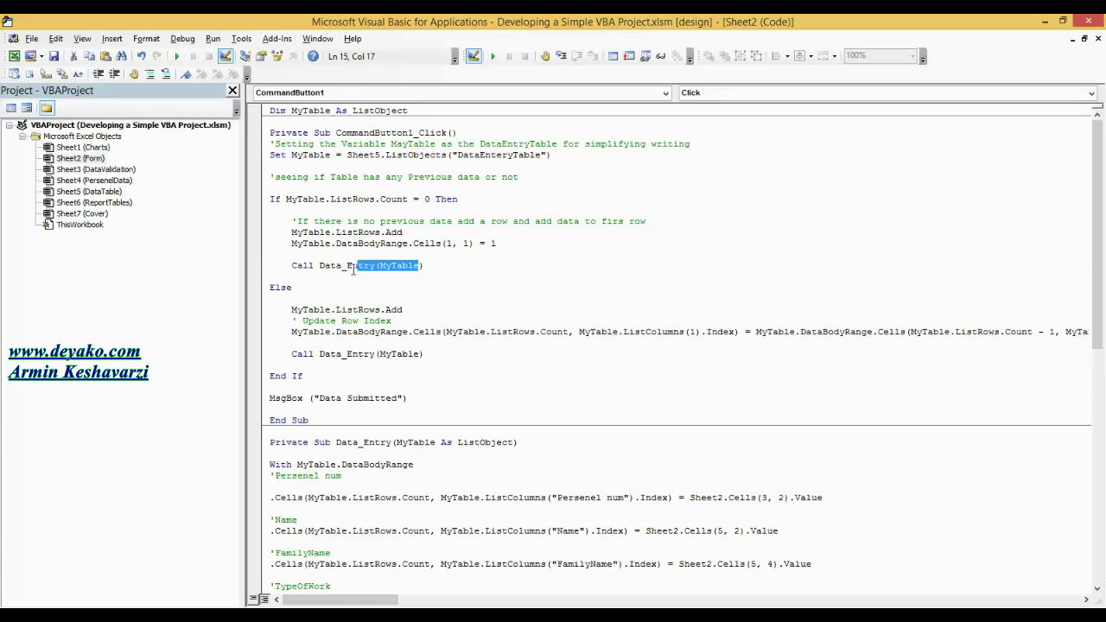
pyautogui.click(297, 286)
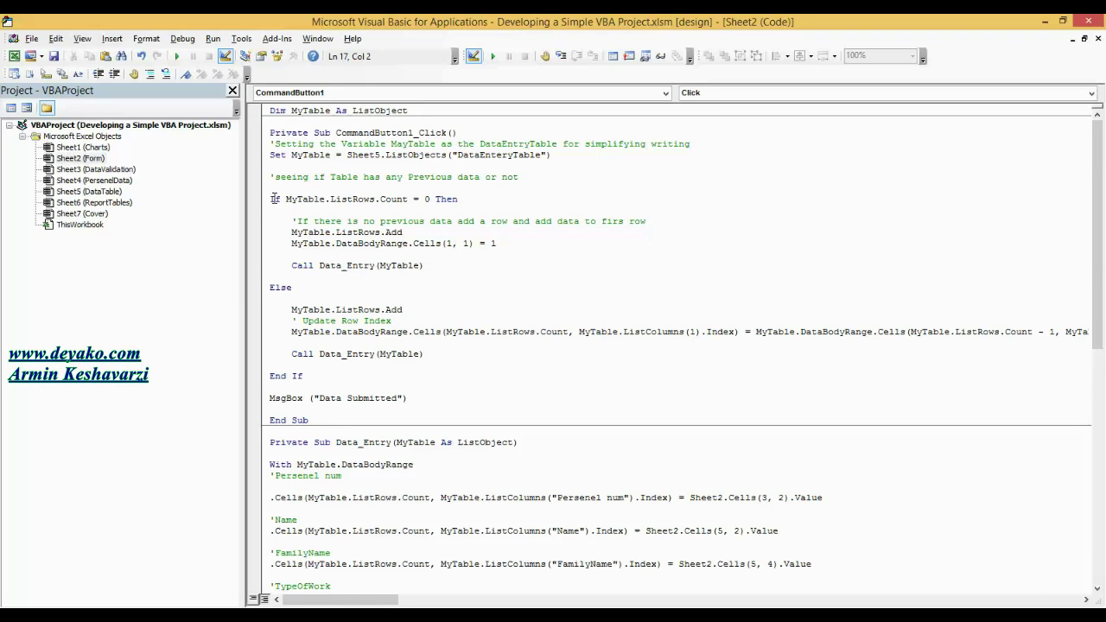
# - Highlight the MyTable.ListRows.Count = 0 condition, the Call line, the Else branch and the MsgBox call
pyautogui.moveTo(282, 199); pyautogui.dragTo(432, 198)
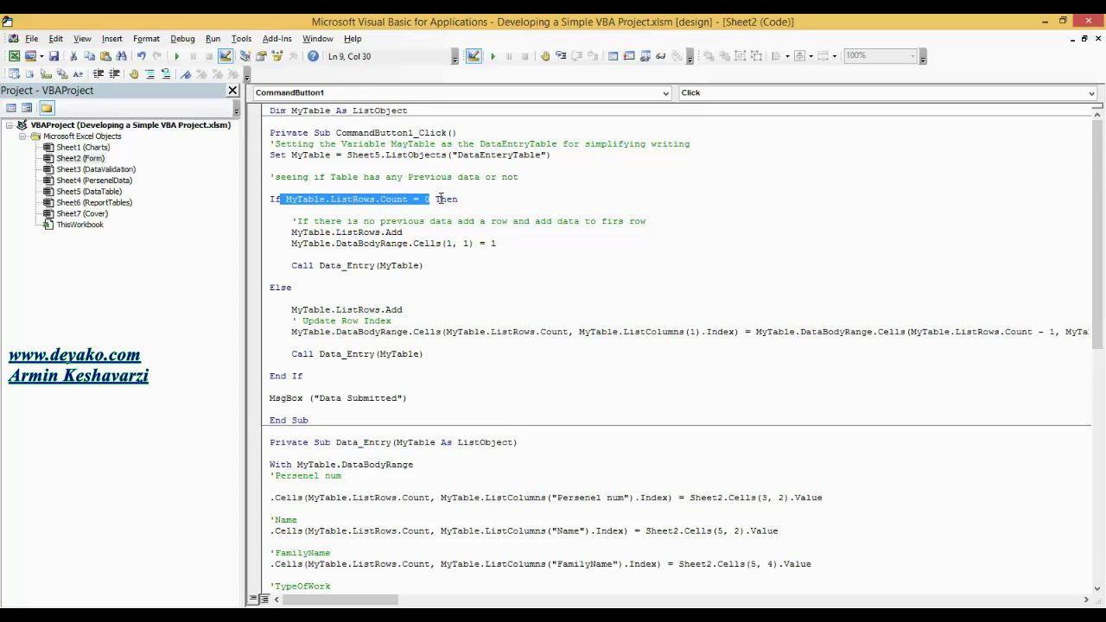
pyautogui.click(432, 259)
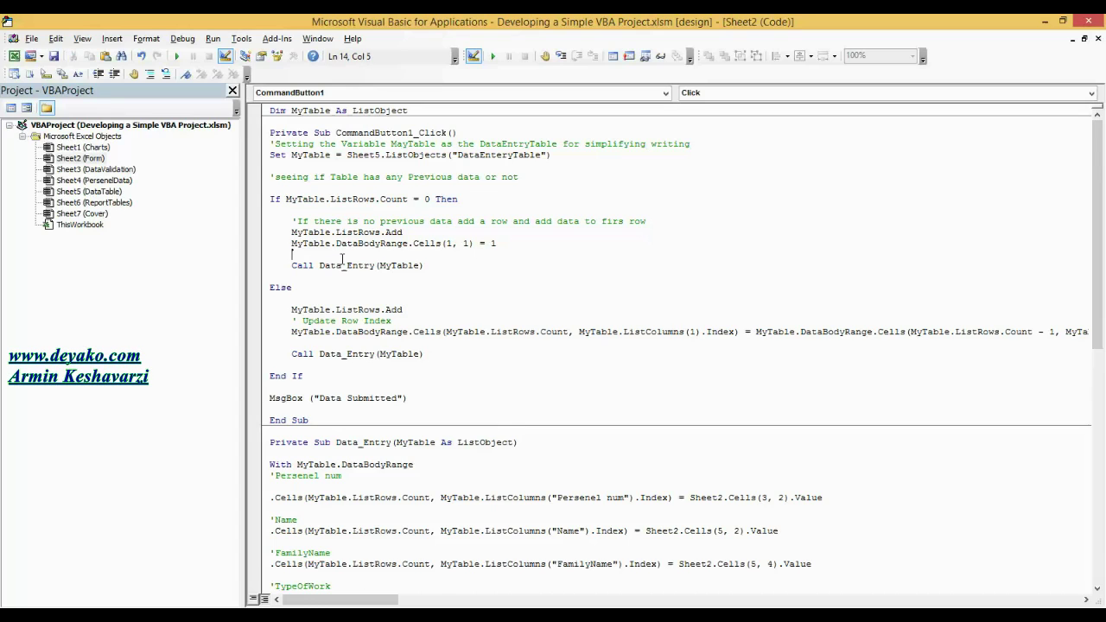
pyautogui.moveTo(424, 267)
pyautogui.mouseDown()
pyautogui.moveTo(325, 247)
pyautogui.moveTo(293, 220)
pyautogui.mouseUp()
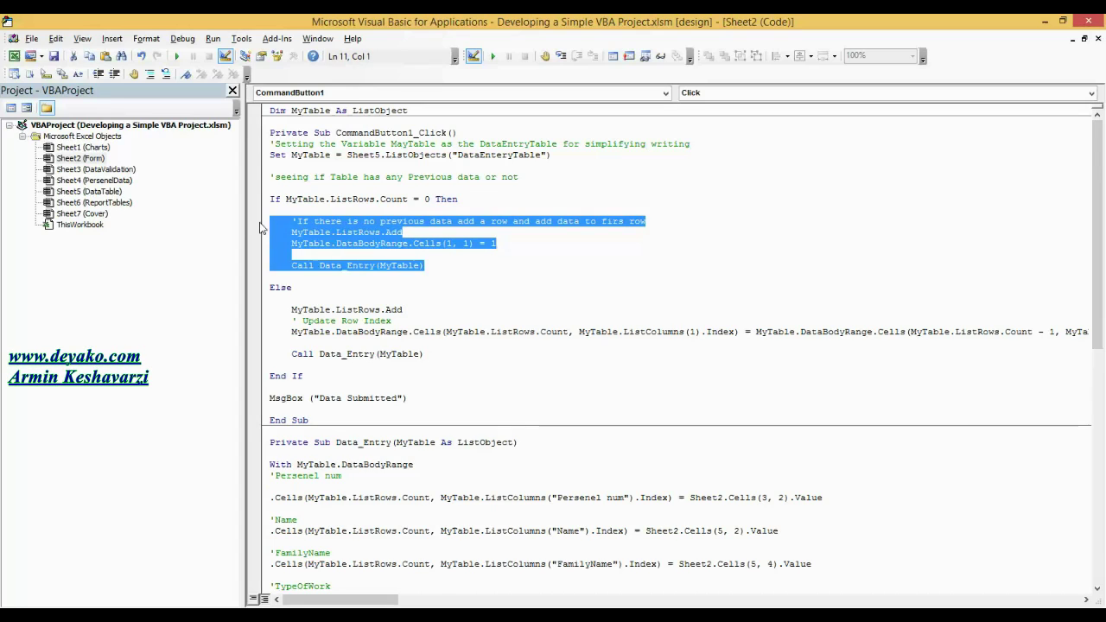
pyautogui.doubleClick(262, 291)
pyautogui.click(271, 289)
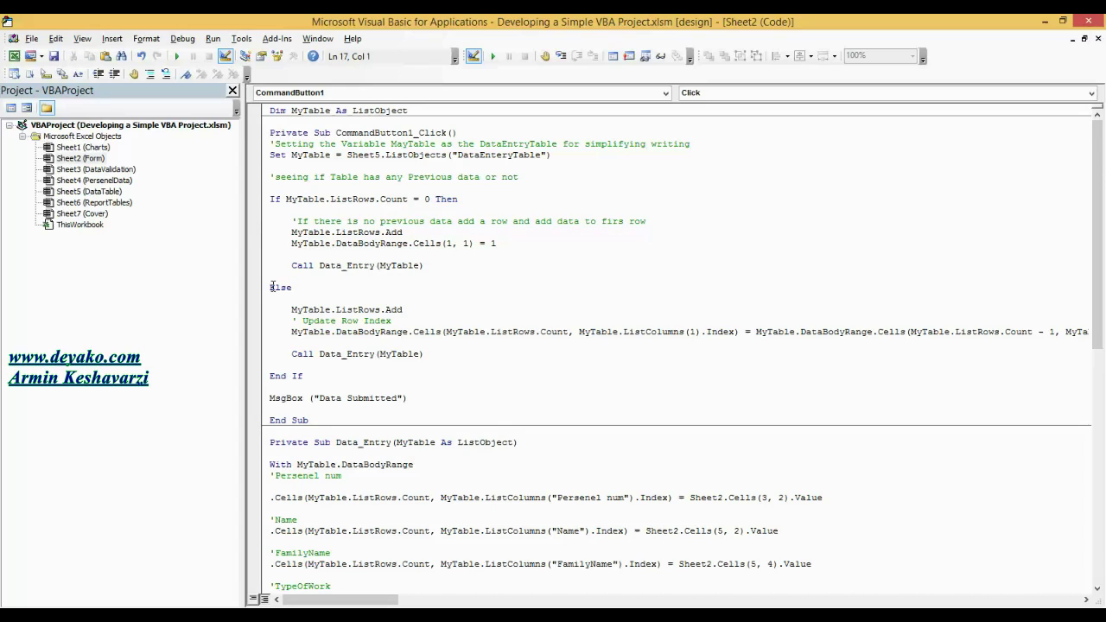
pyautogui.moveTo(272, 287); pyautogui.dragTo(322, 379)
pyautogui.doubleClick(302, 399)
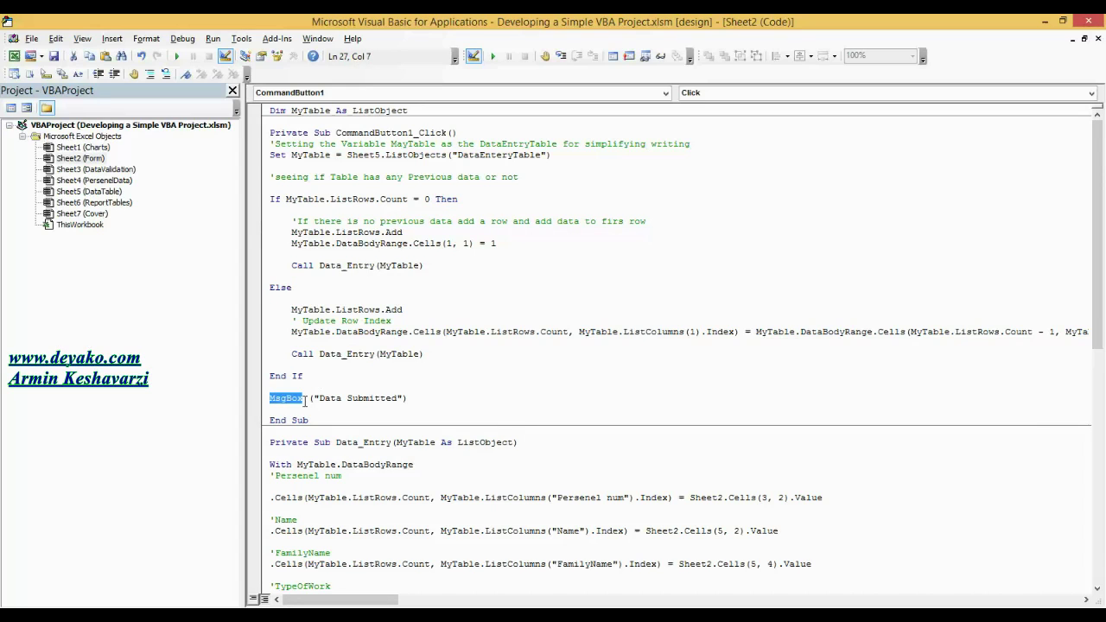
pyautogui.click(326, 200)
pyautogui.doubleClick(297, 287)
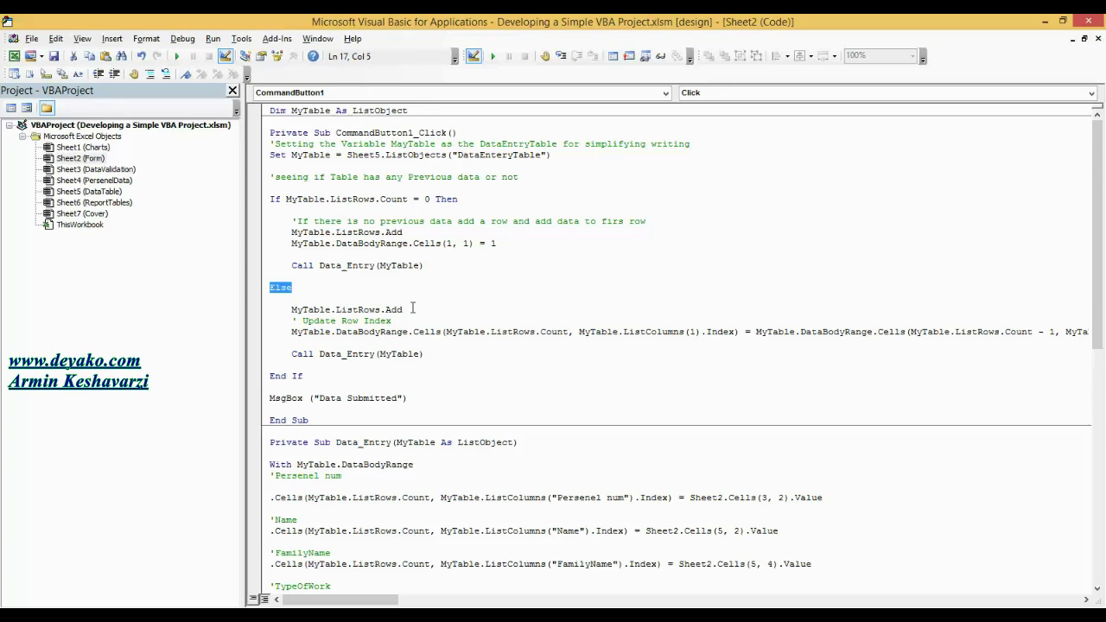
# - Highlight the ListRows.Add lines and the row-index line's MyTable, DataBodyRange and Cells, then return to Excel
pyautogui.click(303, 233)
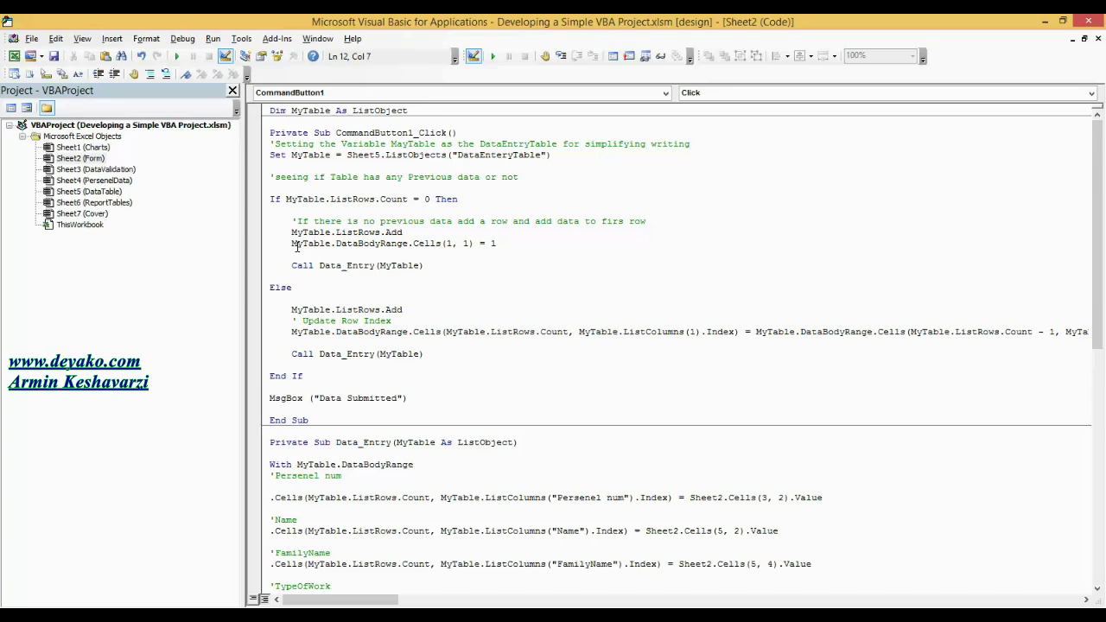
pyautogui.moveTo(403, 310); pyautogui.dragTo(270, 311)
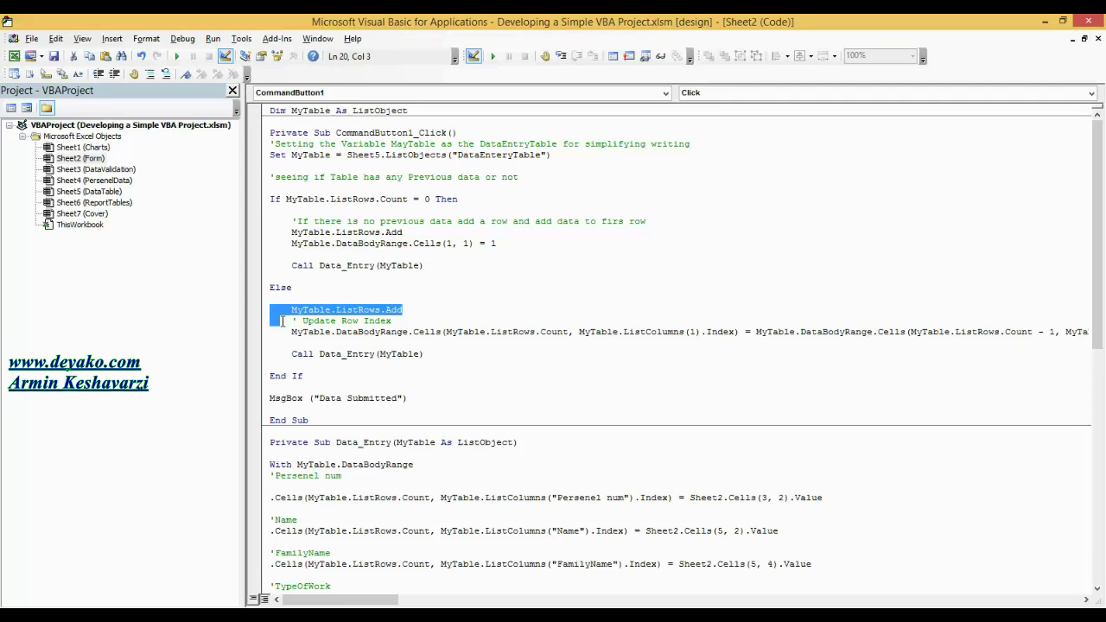
pyautogui.moveTo(468, 244); pyautogui.dragTo(438, 247)
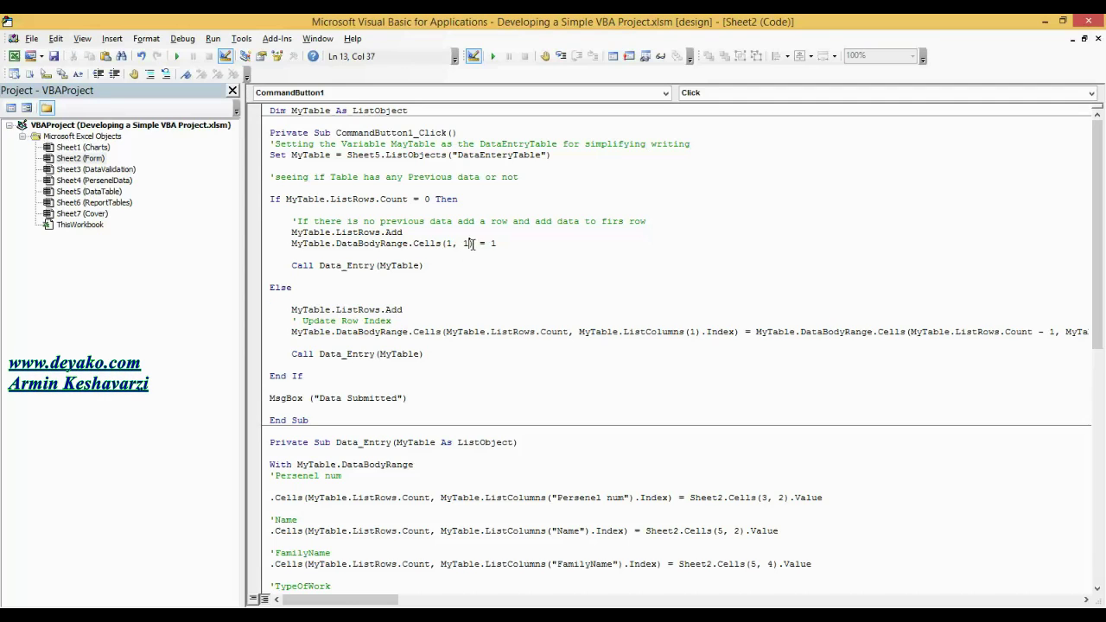
pyautogui.click(498, 253)
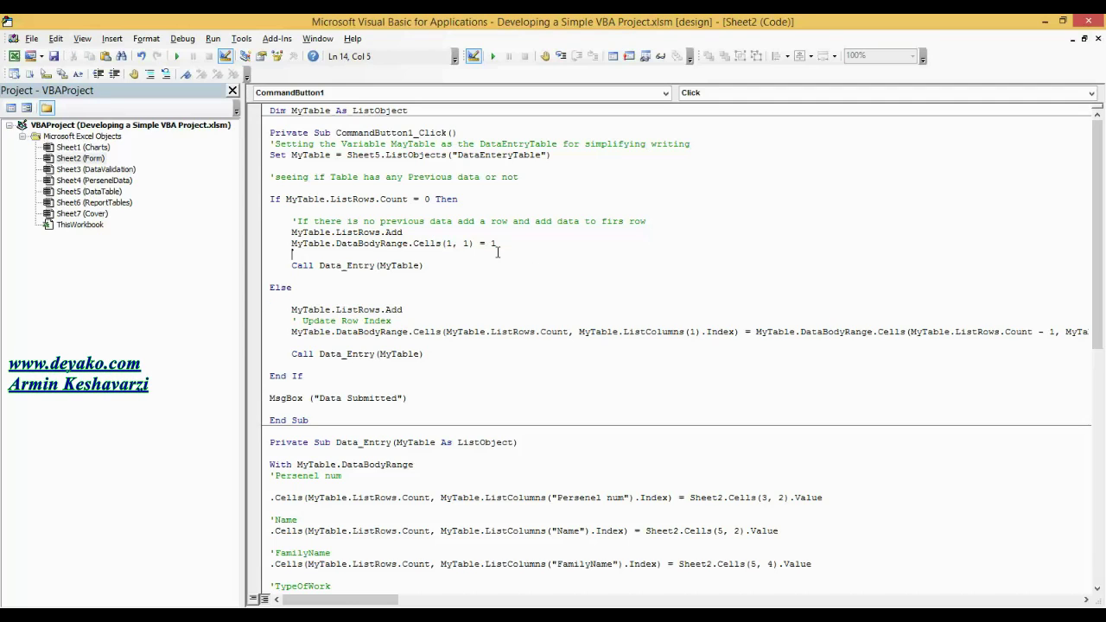
pyautogui.doubleClick(322, 333)
pyautogui.doubleClick(375, 334)
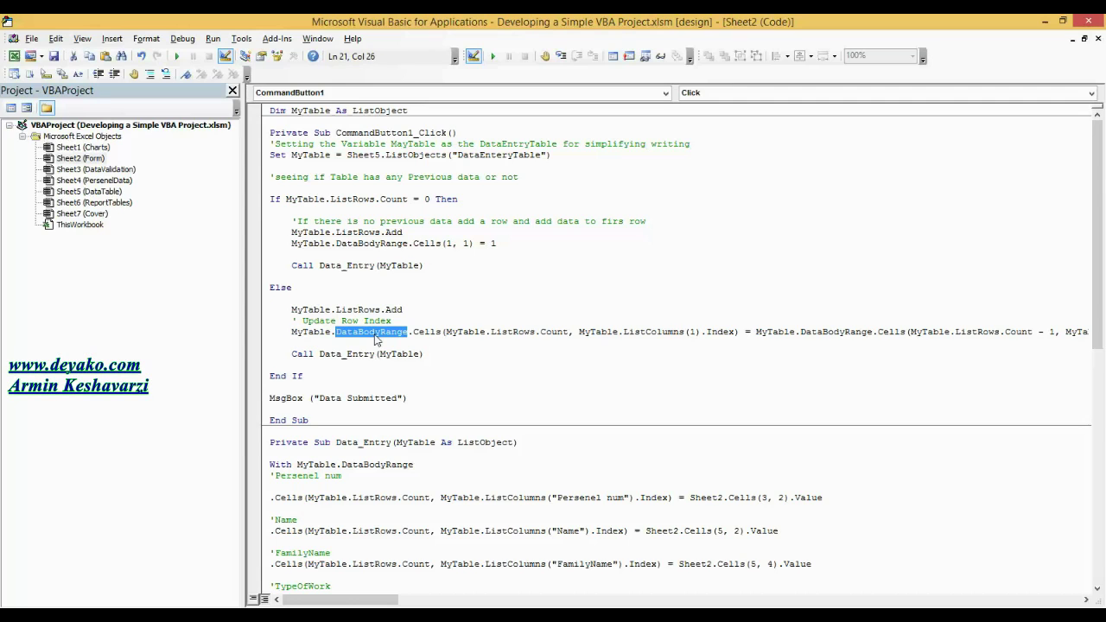
pyautogui.doubleClick(312, 333)
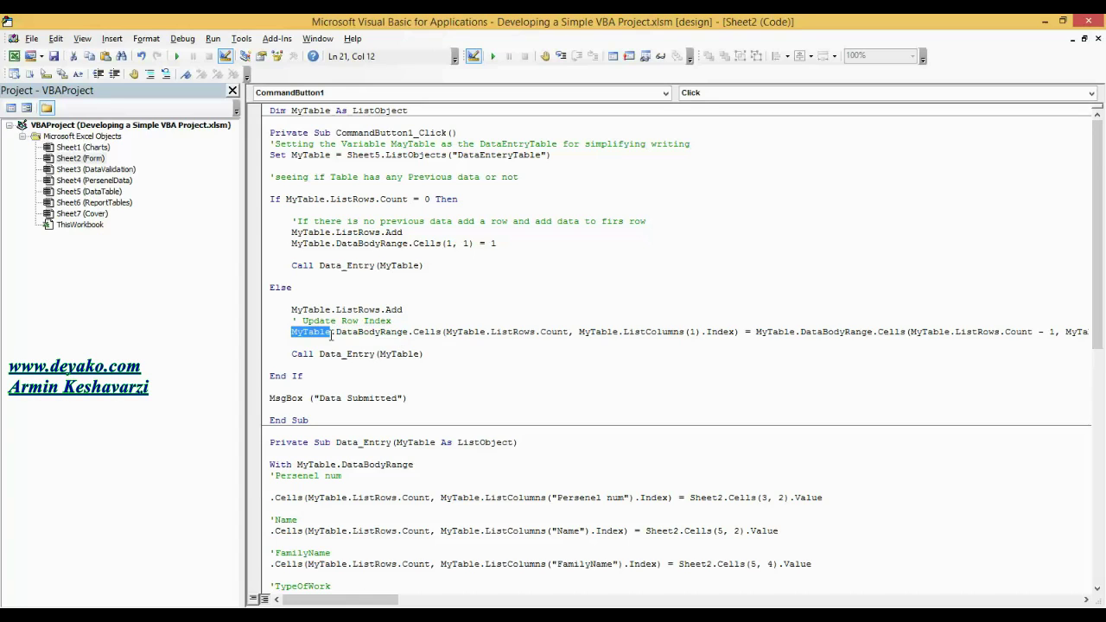
pyautogui.doubleClick(432, 332)
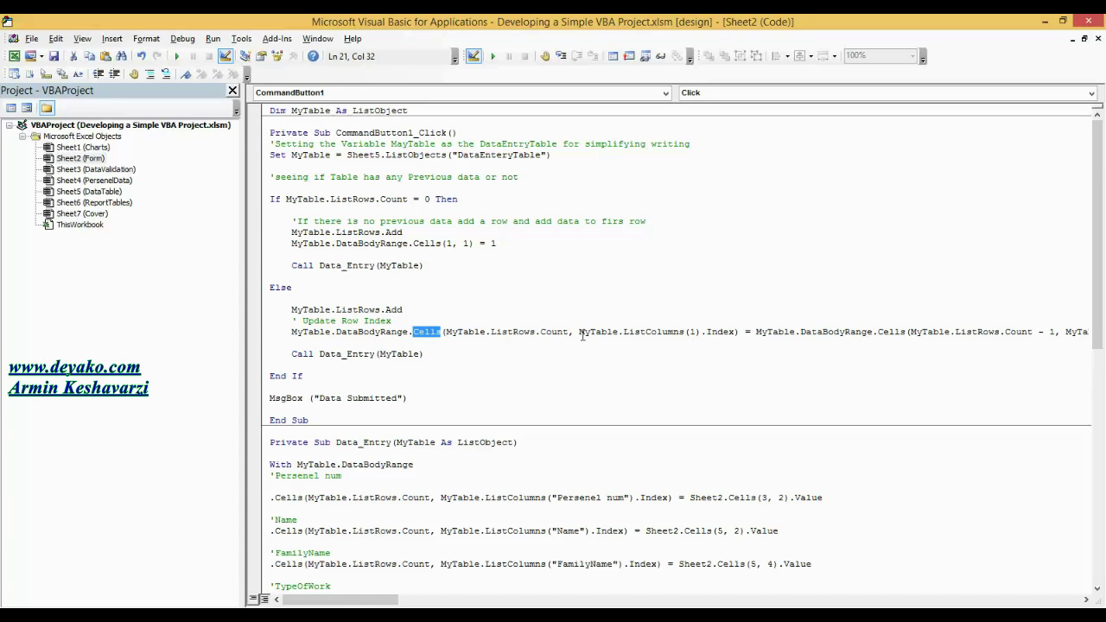
pyautogui.moveTo(569, 336)
pyautogui.mouseDown()
pyautogui.moveTo(483, 340)
pyautogui.moveTo(450, 327)
pyautogui.mouseUp()
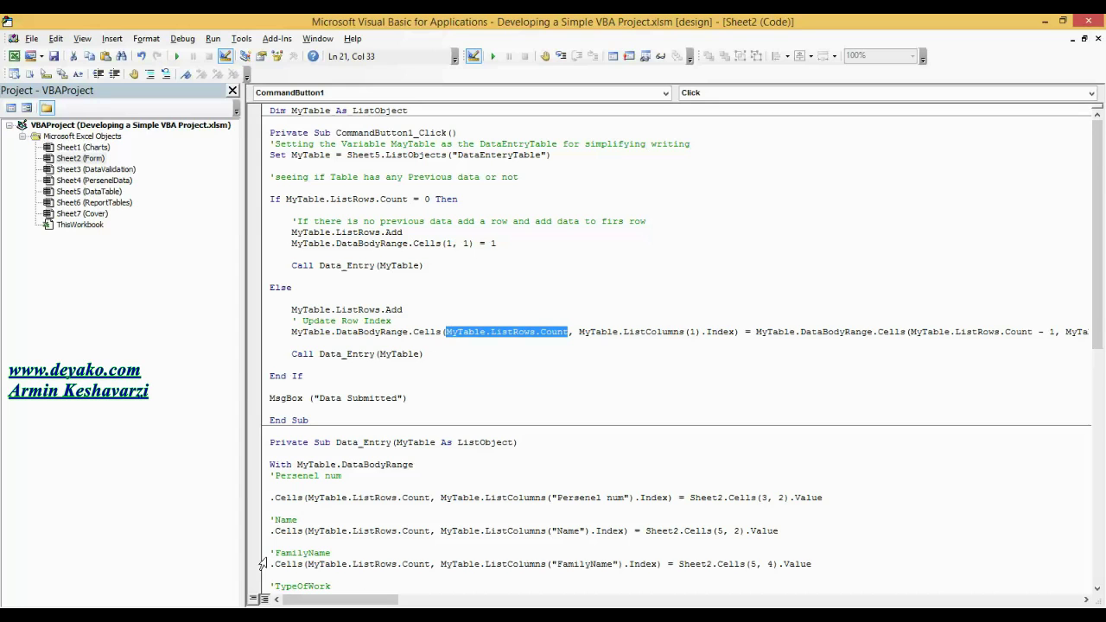
pyautogui.click(269, 614)
# - Unhide the hidden DataTable rows so records up to row 1445 show again
pyautogui.click(227, 553)
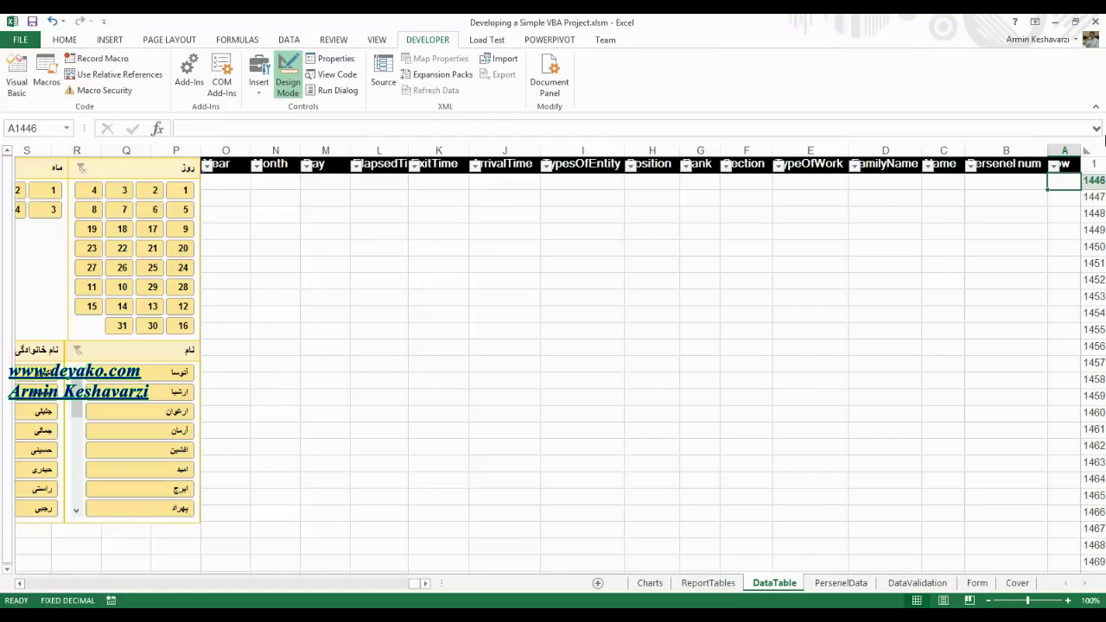
pyautogui.moveTo(1094, 180); pyautogui.dragTo(1094, 164)
pyautogui.rightClick(1093, 165)
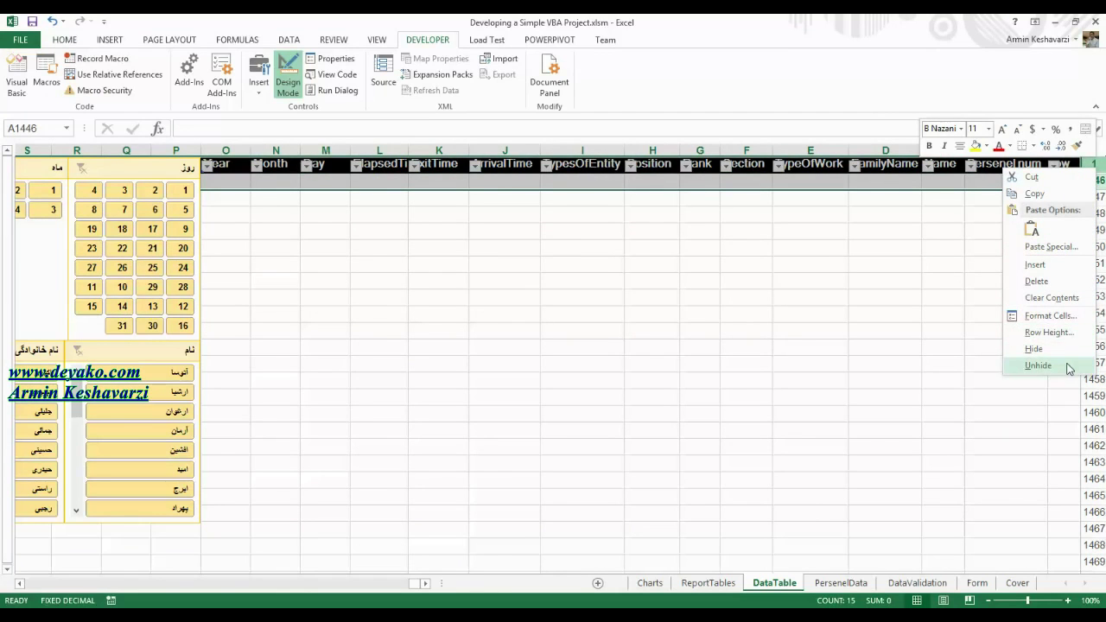
pyautogui.click(1038, 365)
pyautogui.click(944, 313)
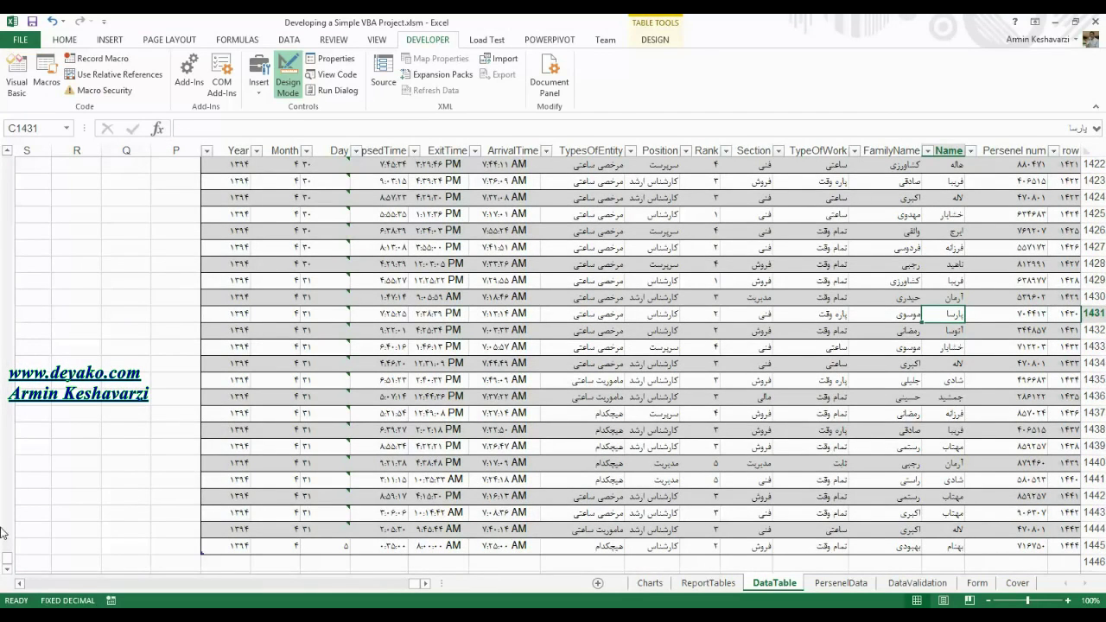
# - Select the whole Persenel num column, then return to the VBA code
pyautogui.moveTo(7, 560); pyautogui.dragTo(6, 161)
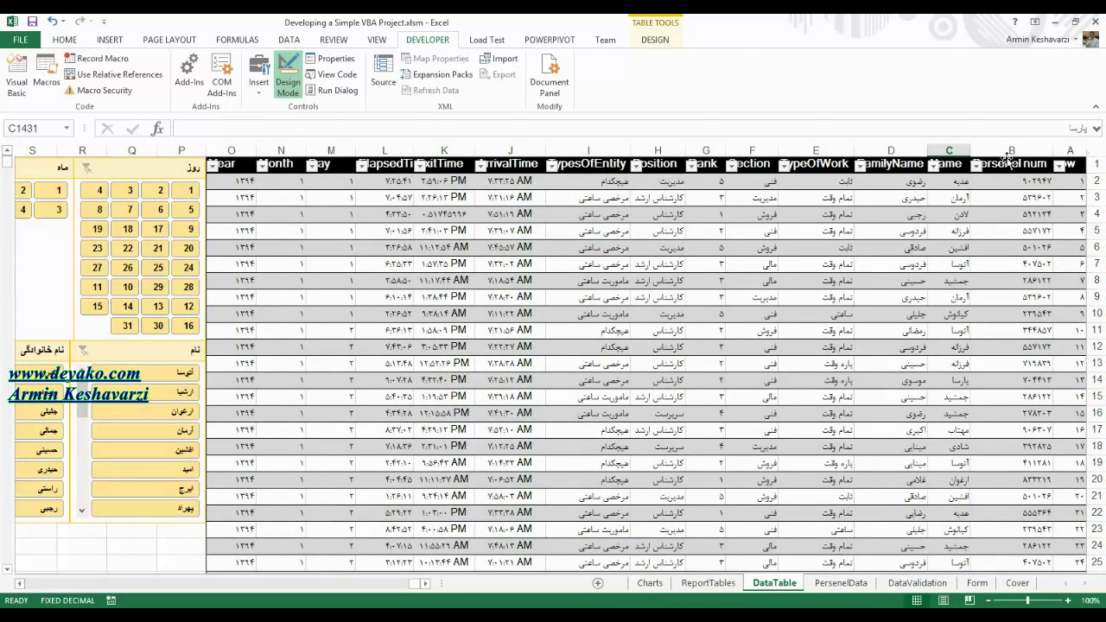
pyautogui.click(1008, 163)
pyautogui.hotkey('ctrl', 'space')
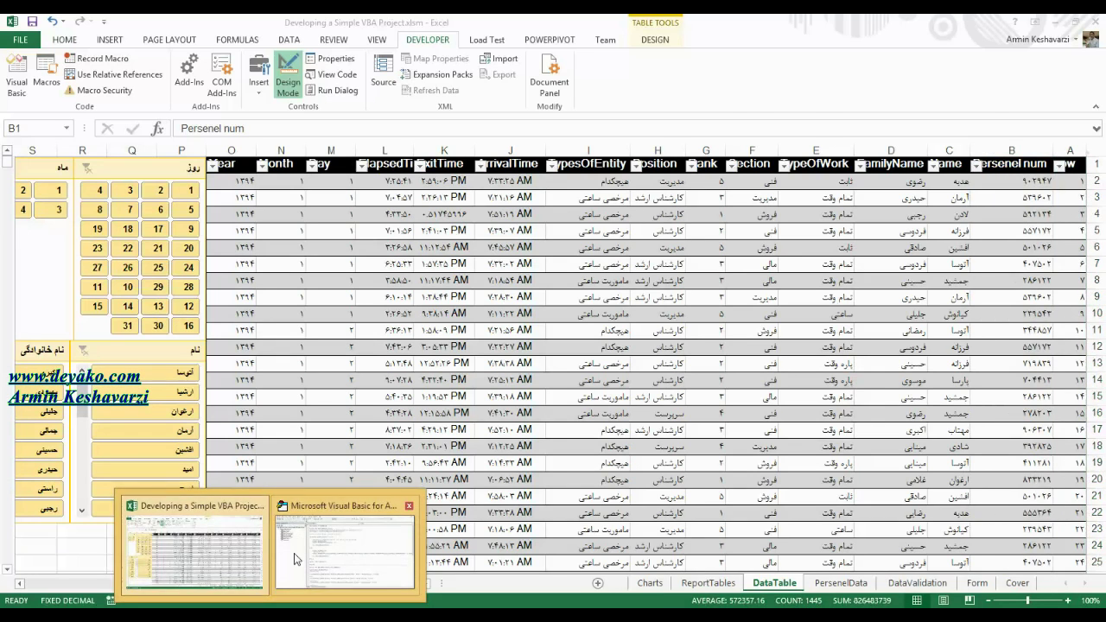
pyautogui.click(346, 540)
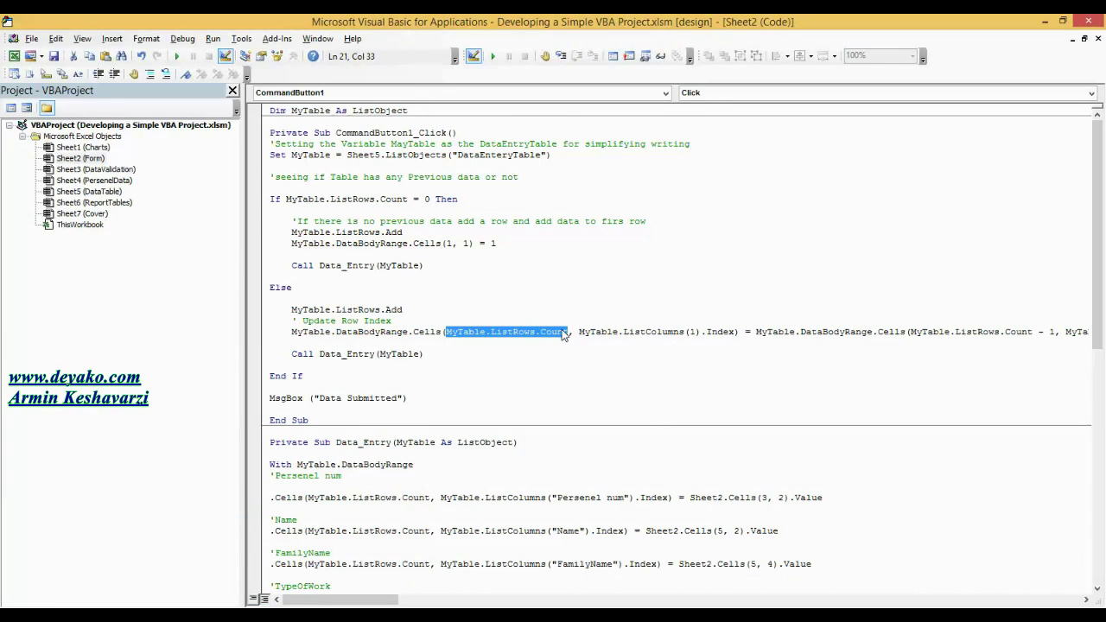
# - Highlight the row argument MyTable.ListRows.Count and column argument MyTable.ListColumns(1).Index, then return to Excel
pyautogui.click(423, 332)
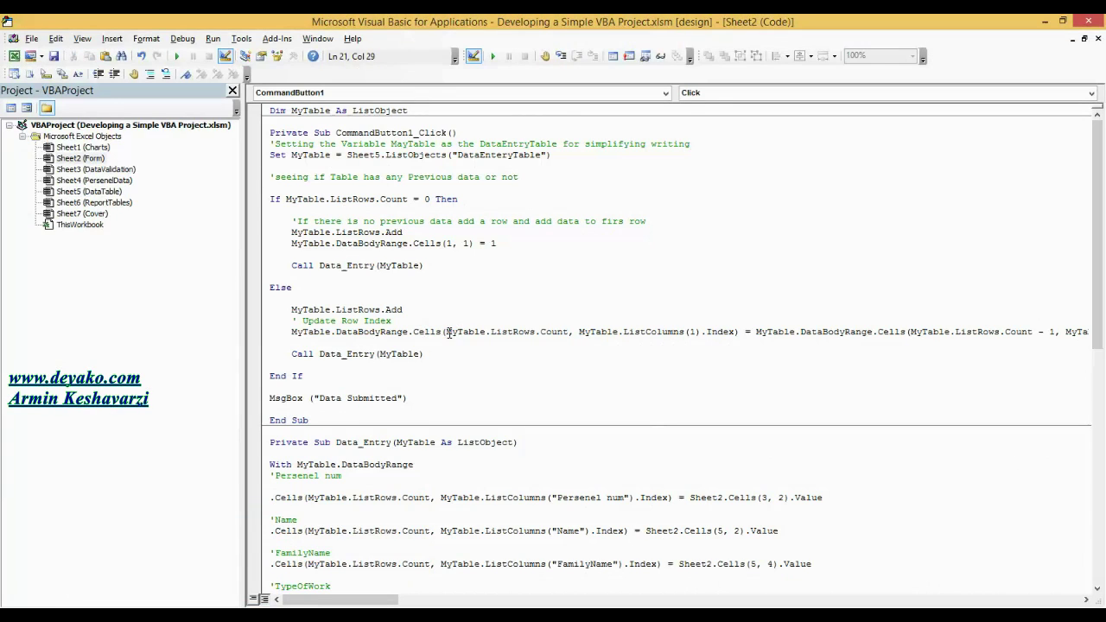
pyautogui.moveTo(447, 333); pyautogui.dragTo(570, 332)
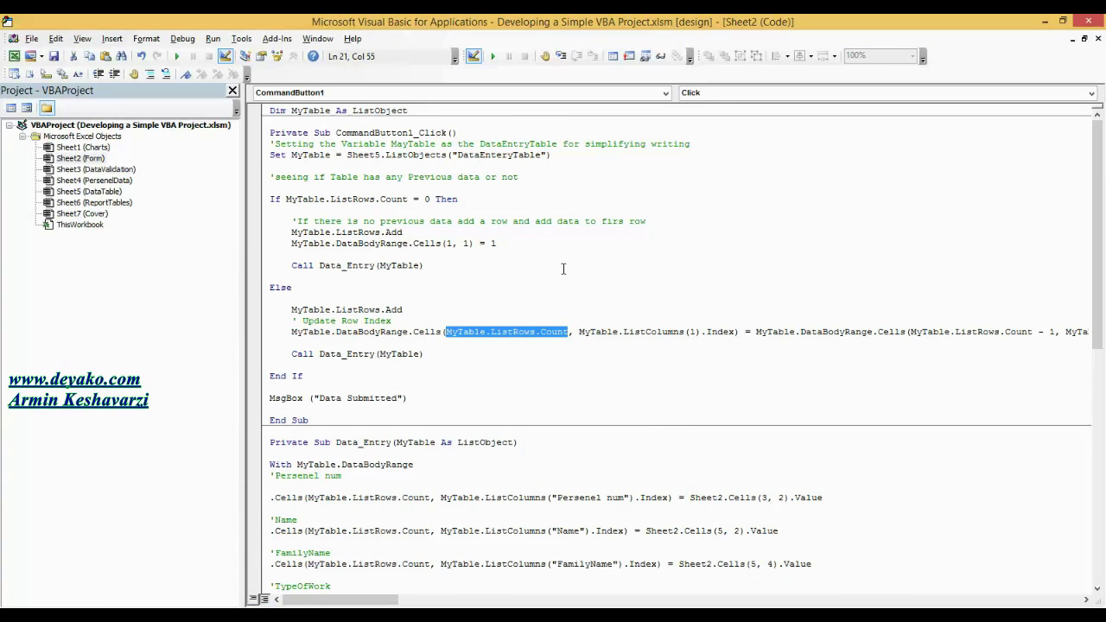
pyautogui.click(630, 338)
pyautogui.moveTo(569, 331); pyautogui.dragTo(447, 332)
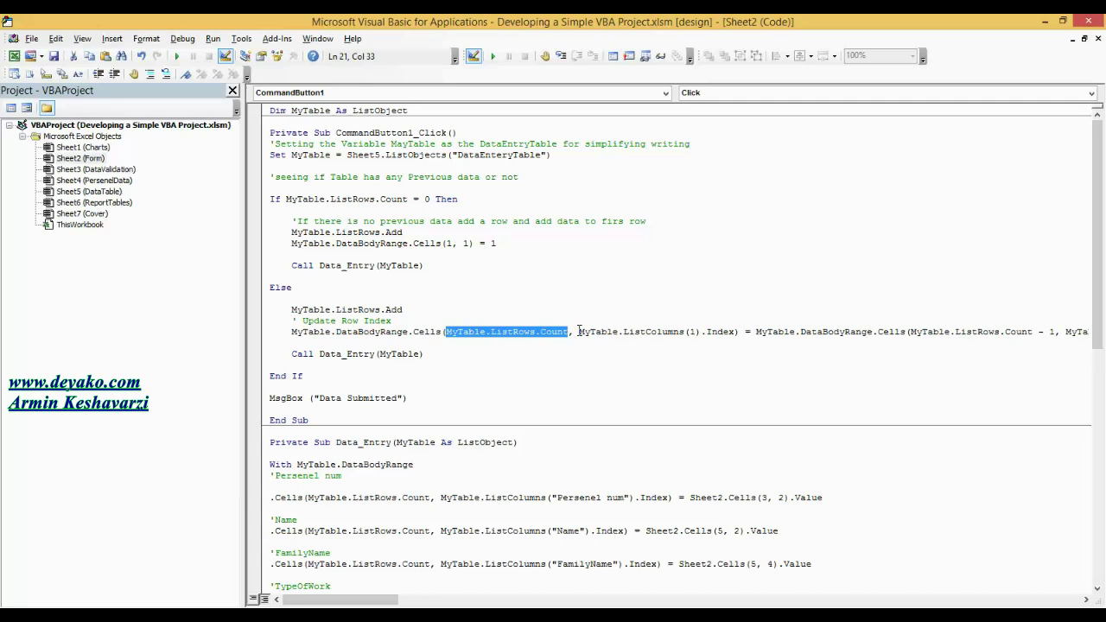
pyautogui.moveTo(579, 331); pyautogui.dragTo(746, 335)
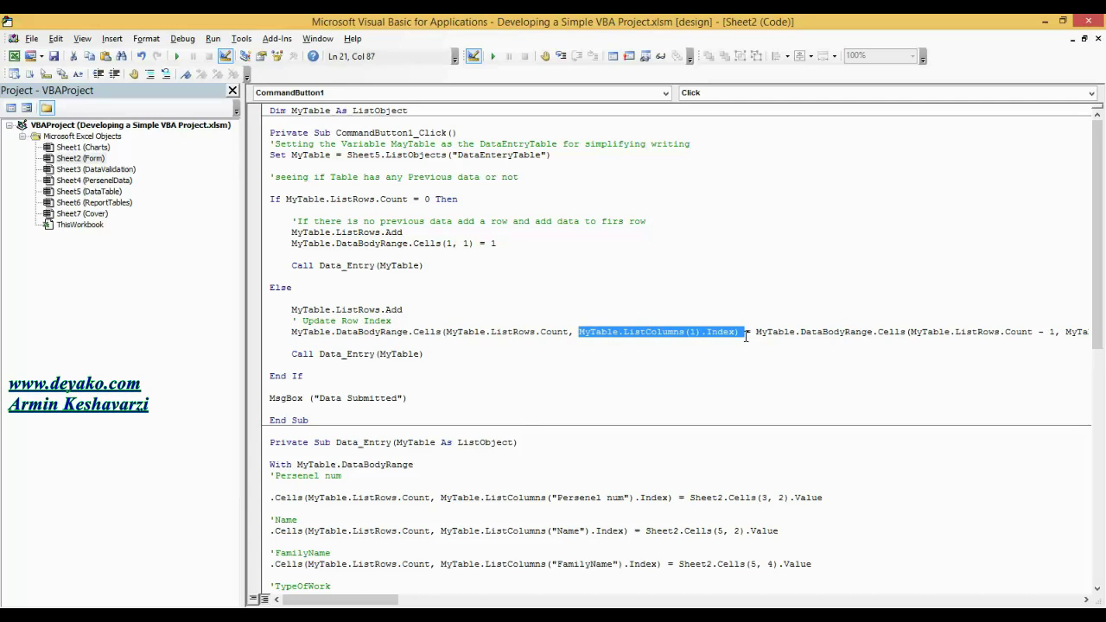
pyautogui.doubleClick(644, 333)
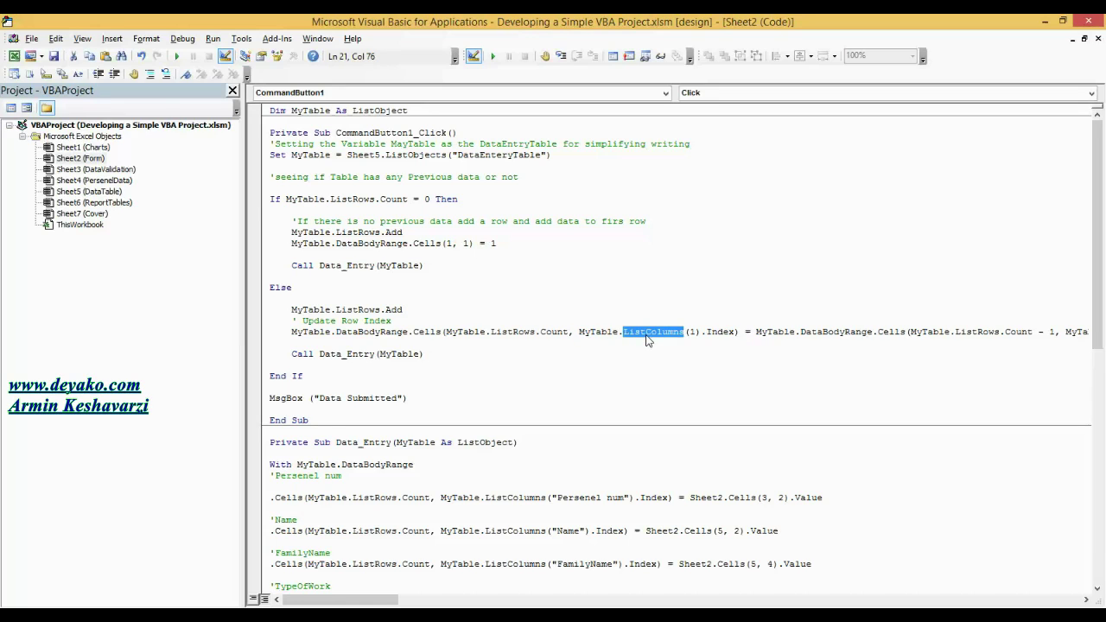
pyautogui.doubleClick(693, 334)
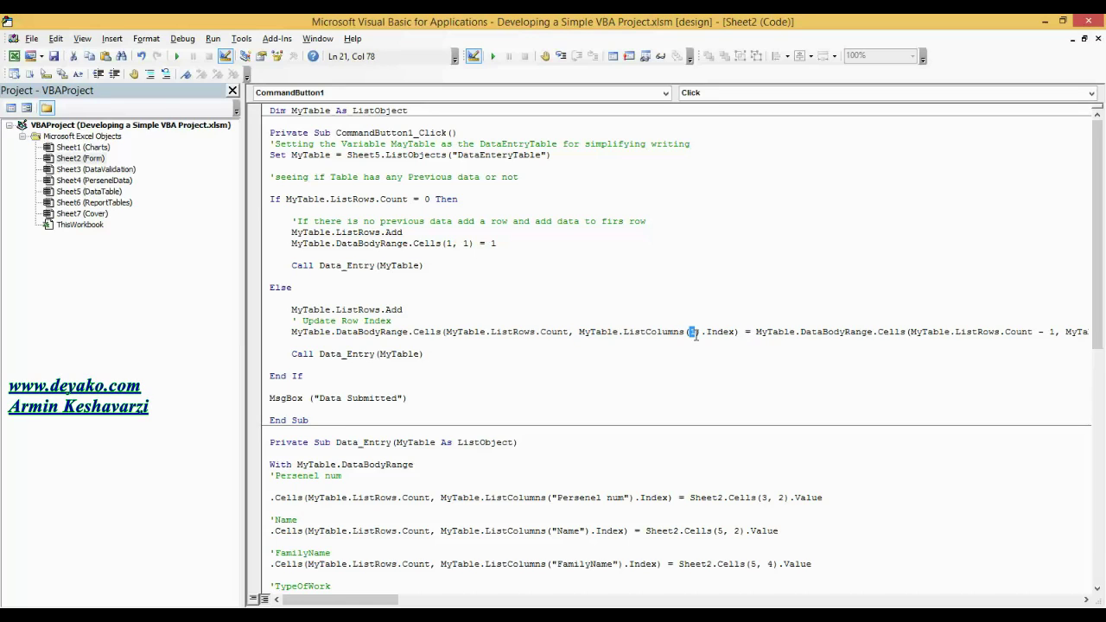
pyautogui.doubleClick(722, 334)
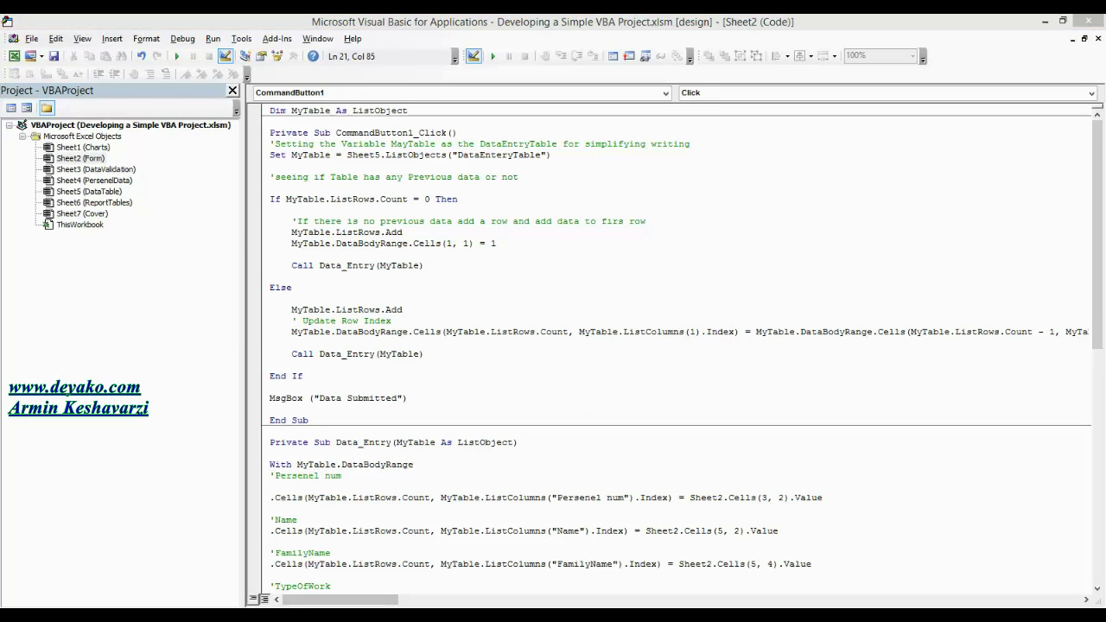
pyautogui.click(216, 541)
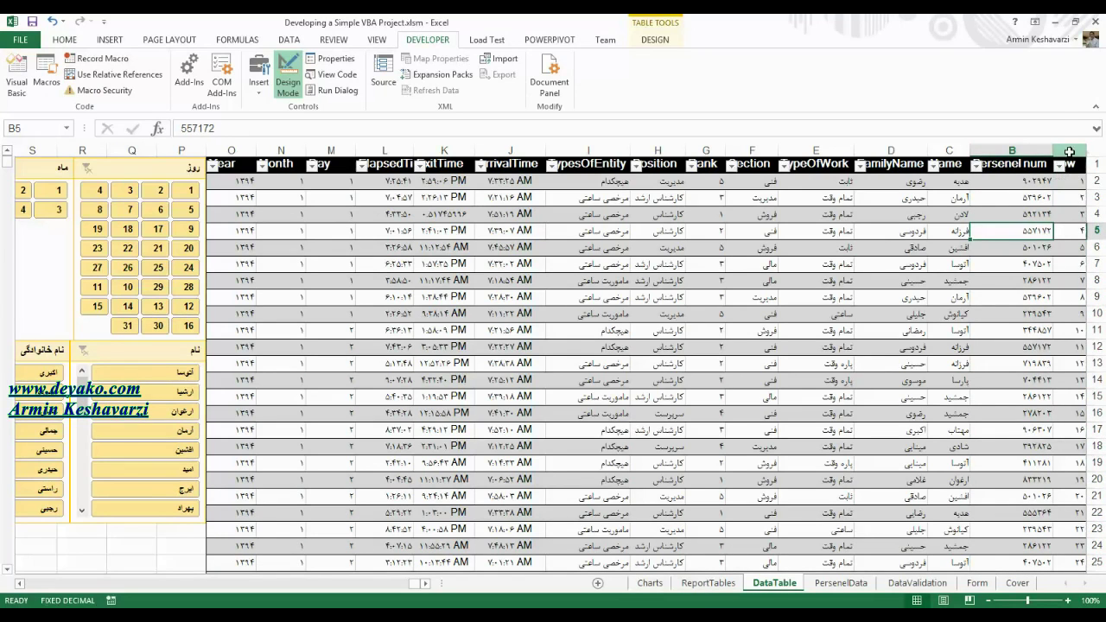
# - Select the table's row-number column and scroll down to its last record
pyautogui.click(1070, 152)
pyautogui.click(1026, 197)
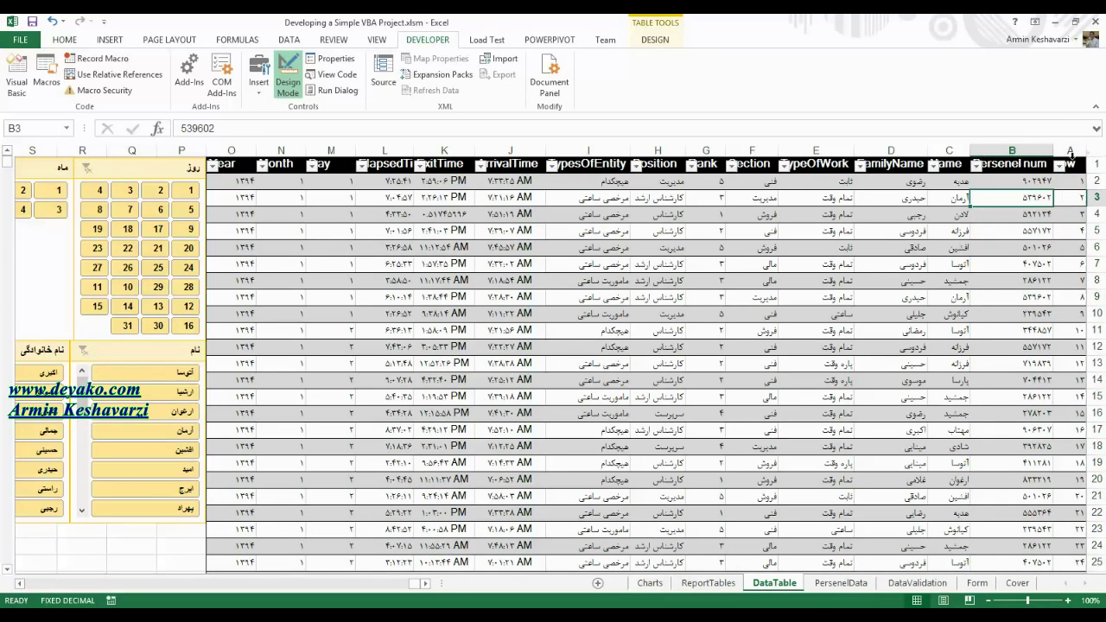
pyautogui.click(1072, 160)
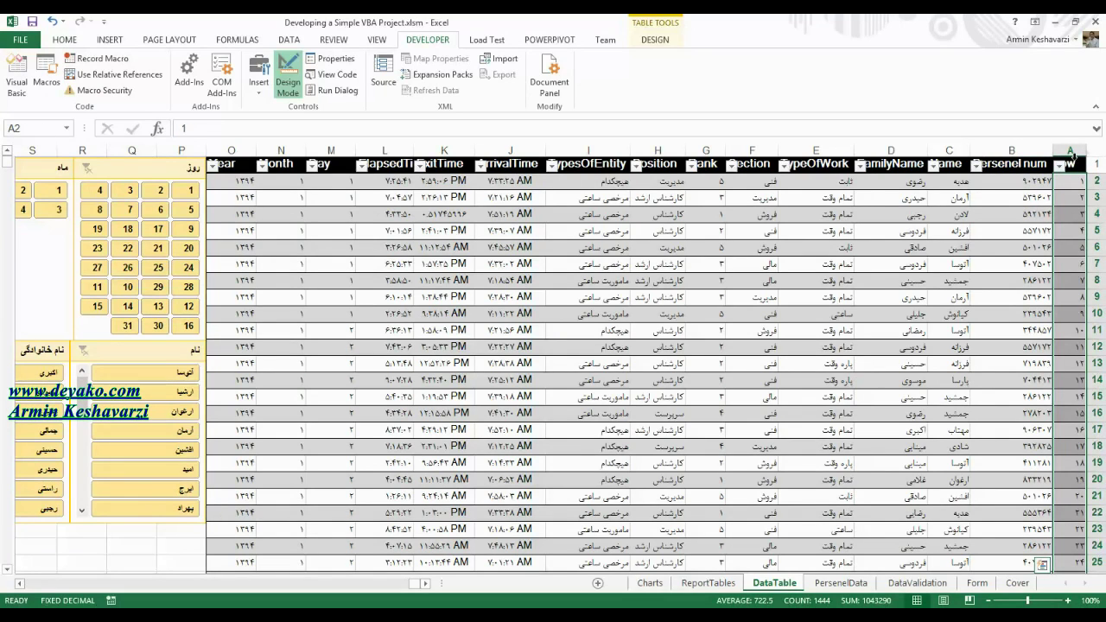
pyautogui.moveTo(1057, 394); pyautogui.dragTo(1057, 558)
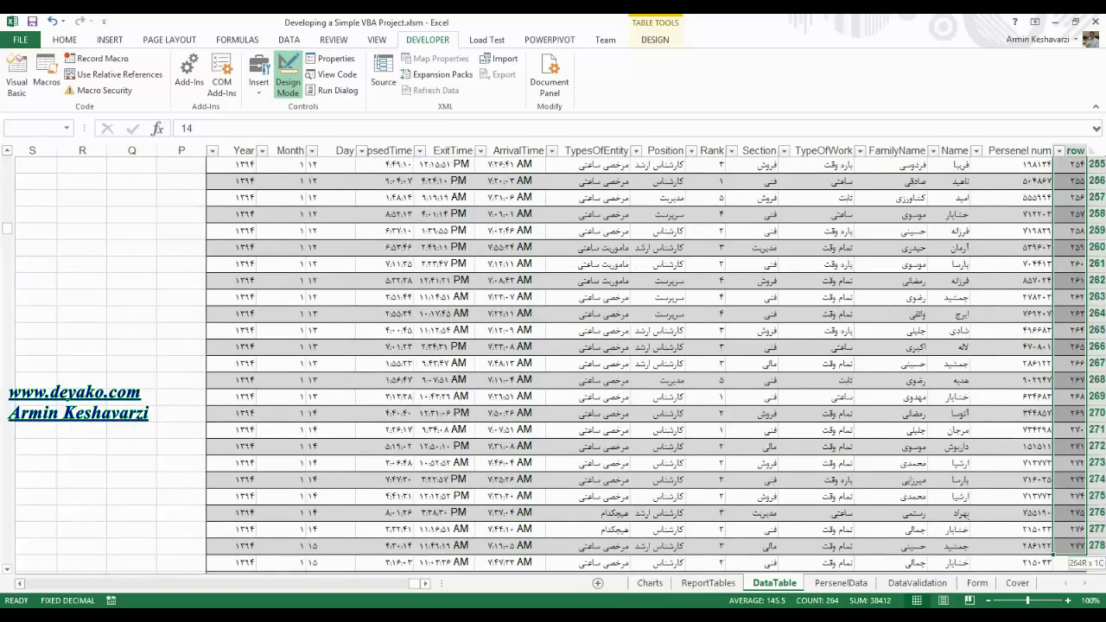
pyautogui.moveTo(1076, 572); pyautogui.dragTo(1077, 573)
pyautogui.moveTo(7, 281); pyautogui.dragTo(6, 559)
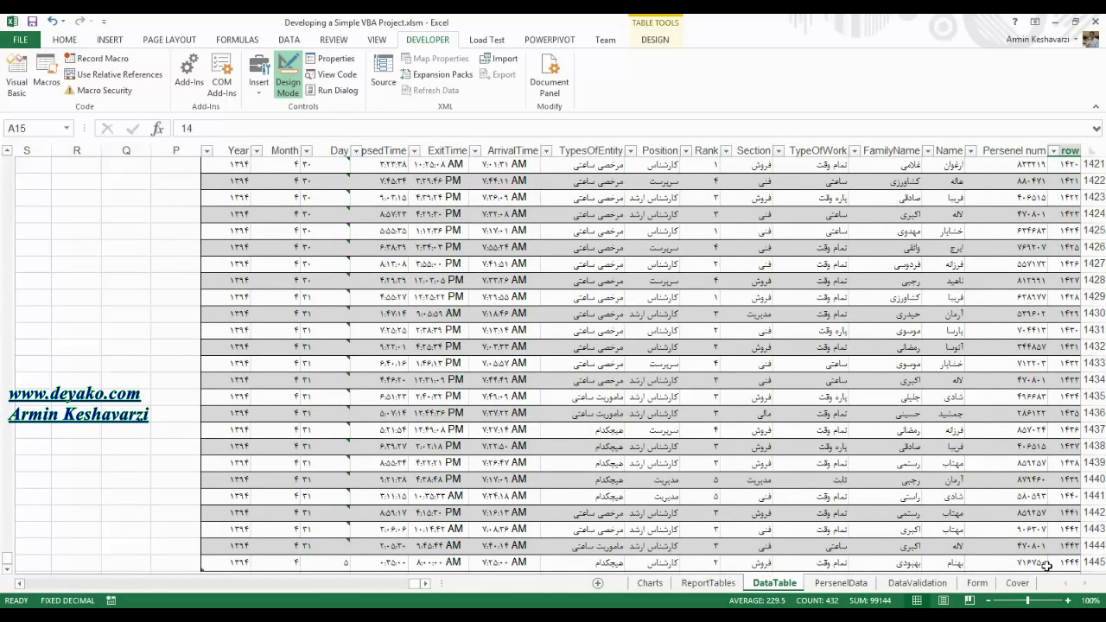
pyautogui.moveTo(1064, 561); pyautogui.dragTo(1065, 514)
# - Confirm cell A1445 holds 1444, then highlight MyTable.ListColumns(1).Index back in the code
pyautogui.click(1065, 513)
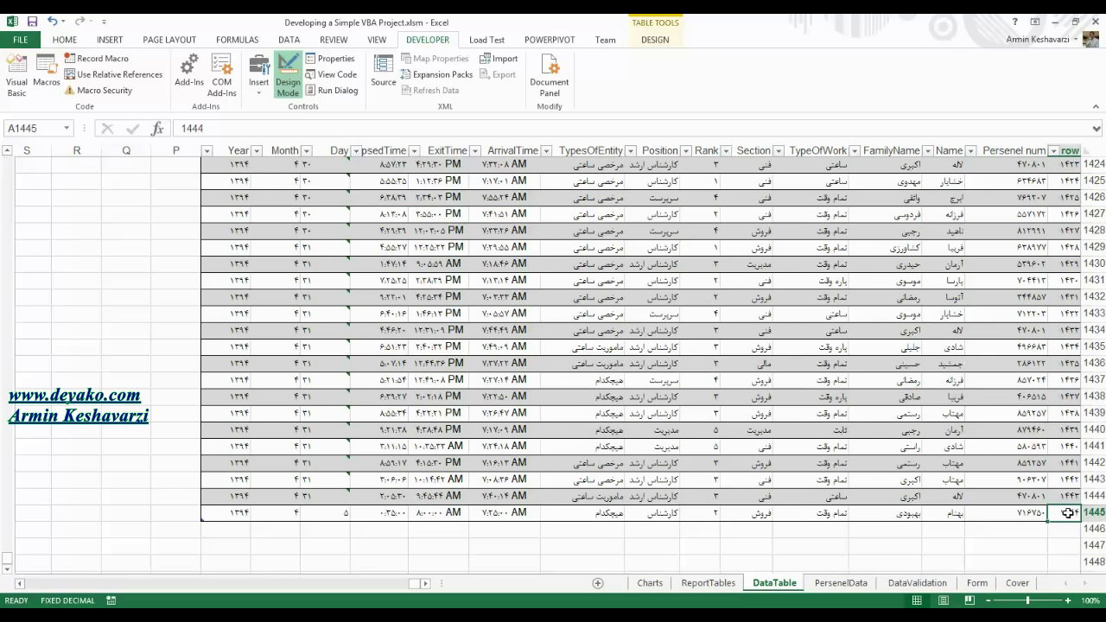
pyautogui.doubleClick(1068, 513)
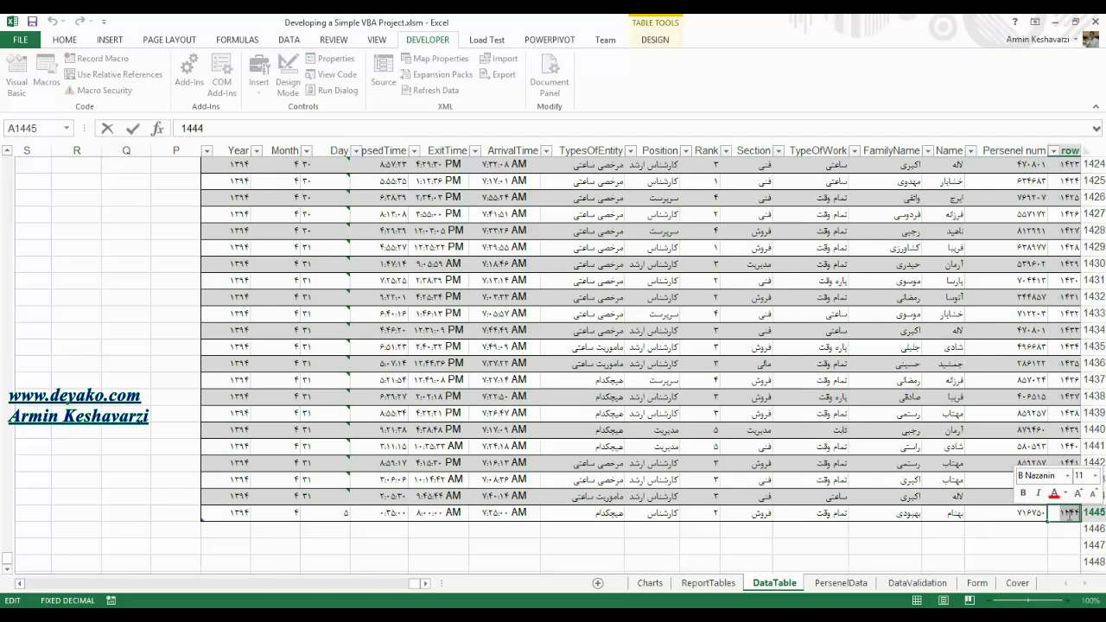
pyautogui.click(1064, 153)
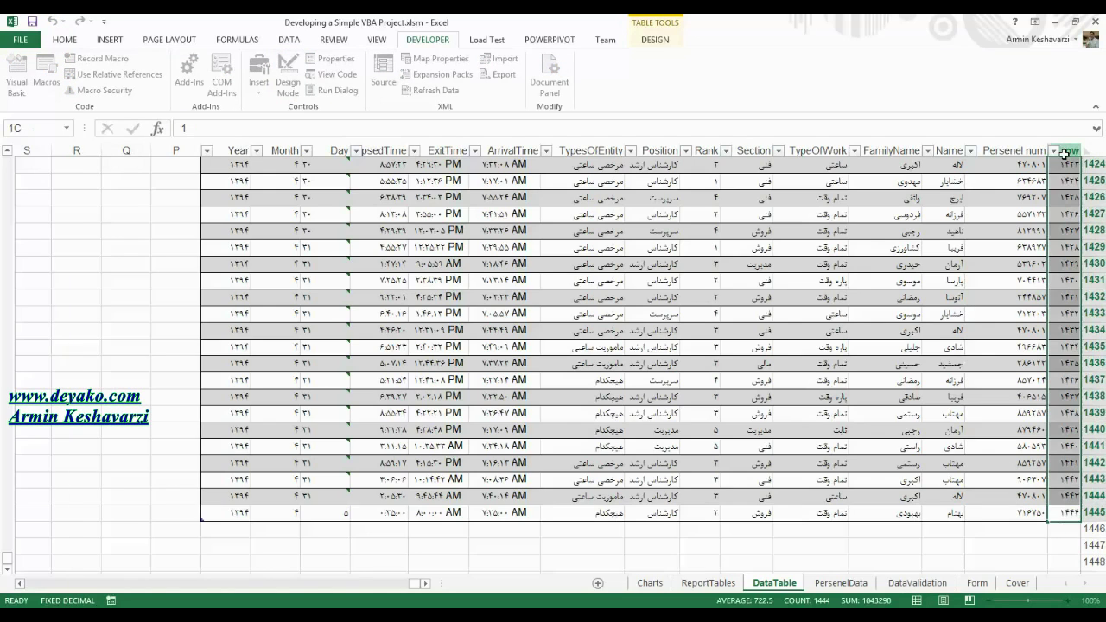
pyautogui.click(1067, 513)
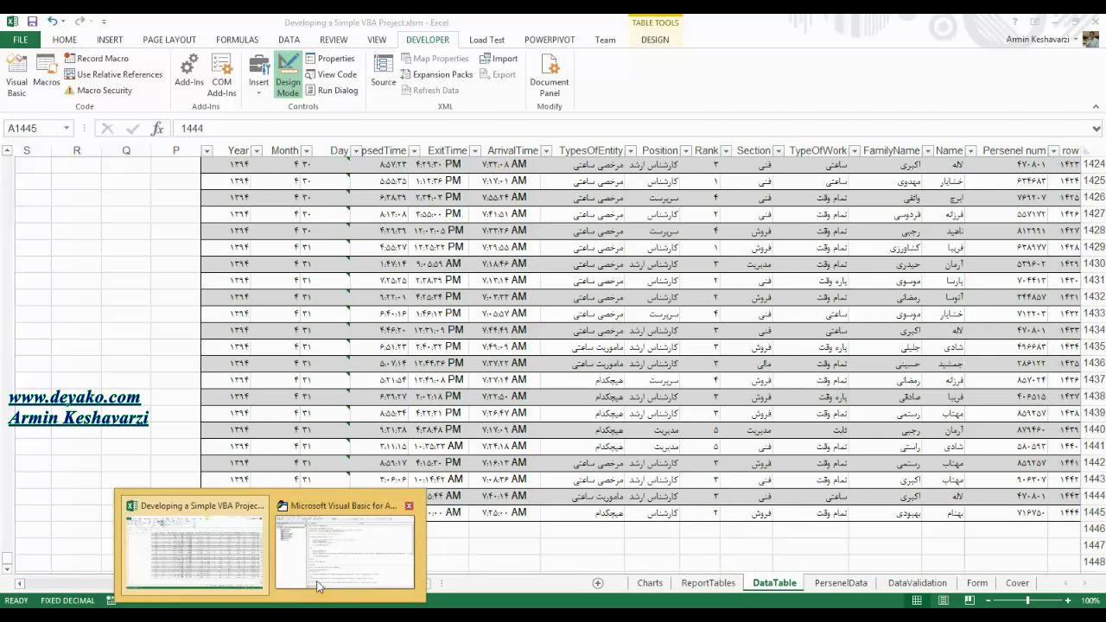
pyautogui.click(346, 545)
pyautogui.moveTo(739, 336); pyautogui.dragTo(451, 336)
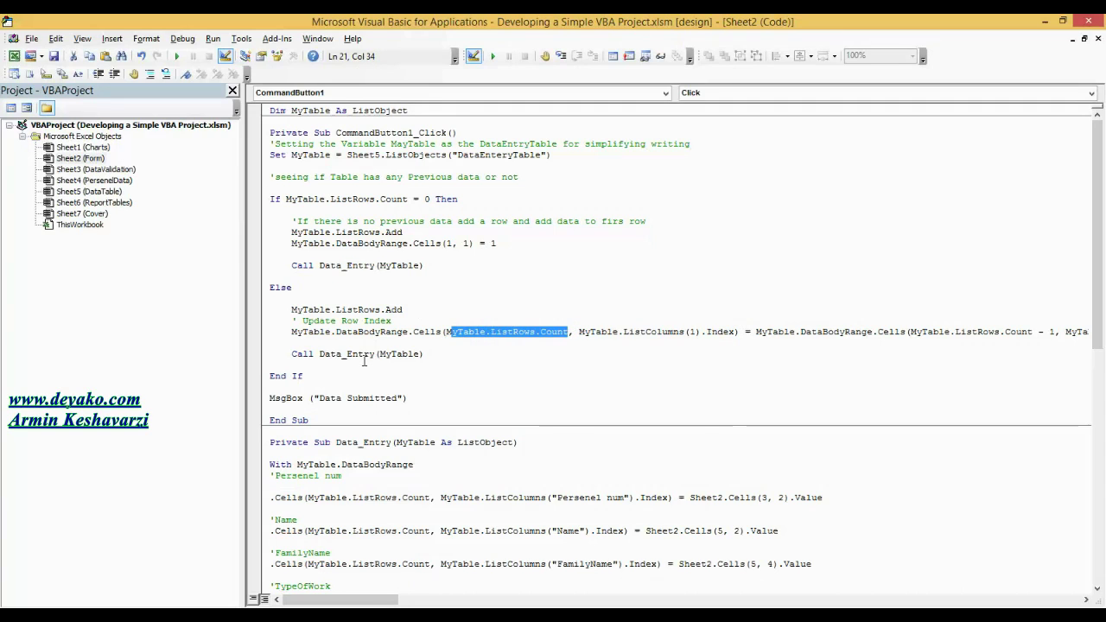
pyautogui.click(768, 332)
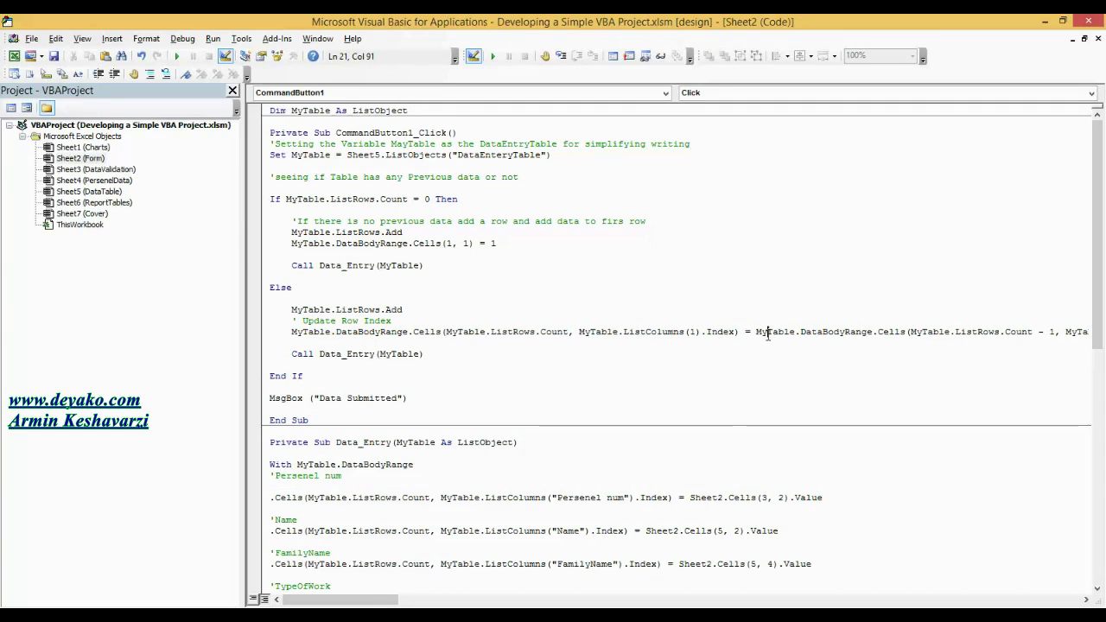
pyautogui.moveTo(344, 600); pyautogui.dragTo(406, 599)
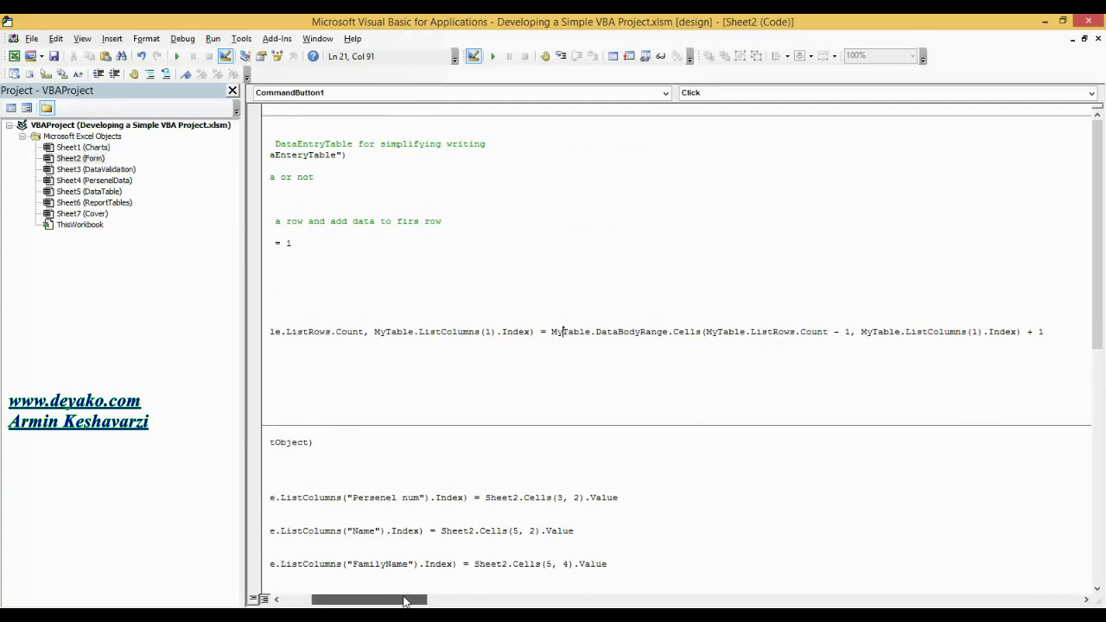
pyautogui.moveTo(545, 332); pyautogui.dragTo(660, 332)
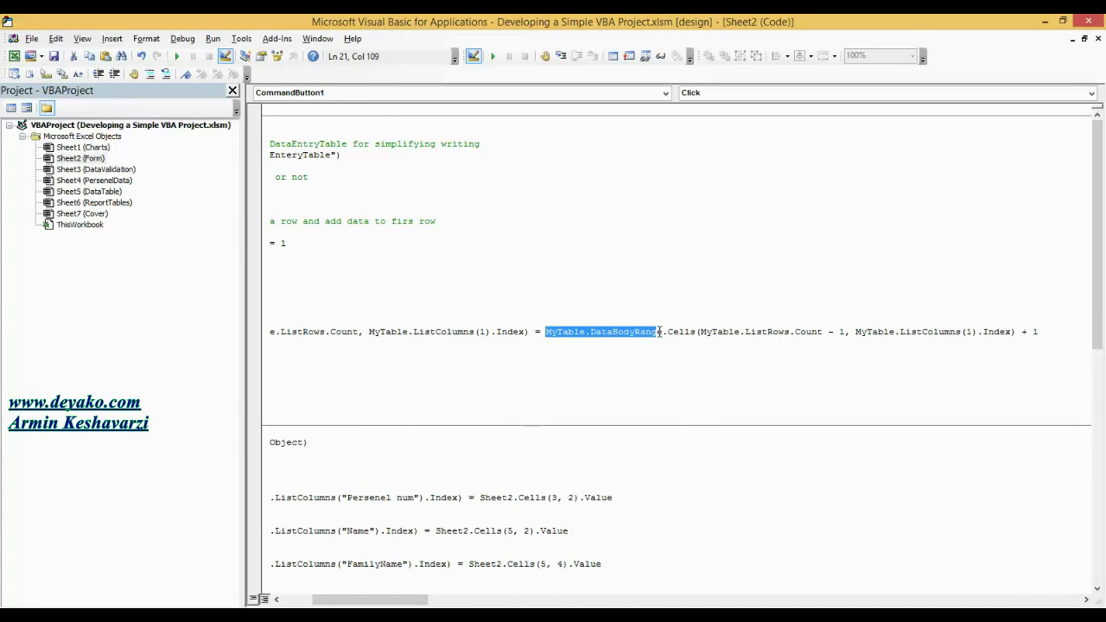
pyautogui.moveTo(672, 332); pyautogui.dragTo(702, 332)
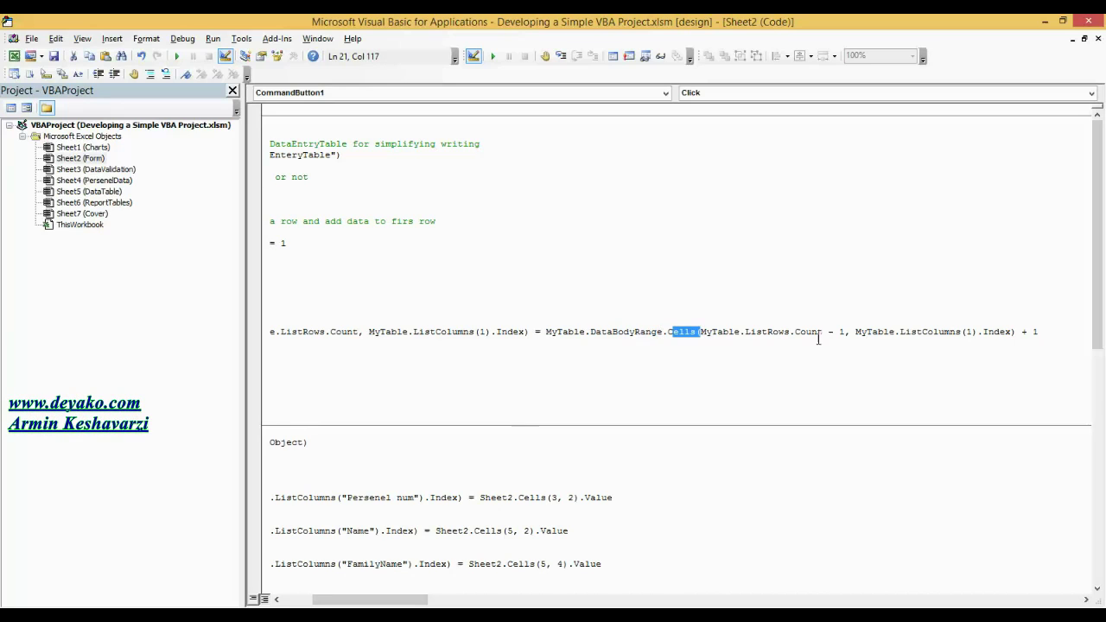
pyautogui.moveTo(845, 332); pyautogui.dragTo(700, 332)
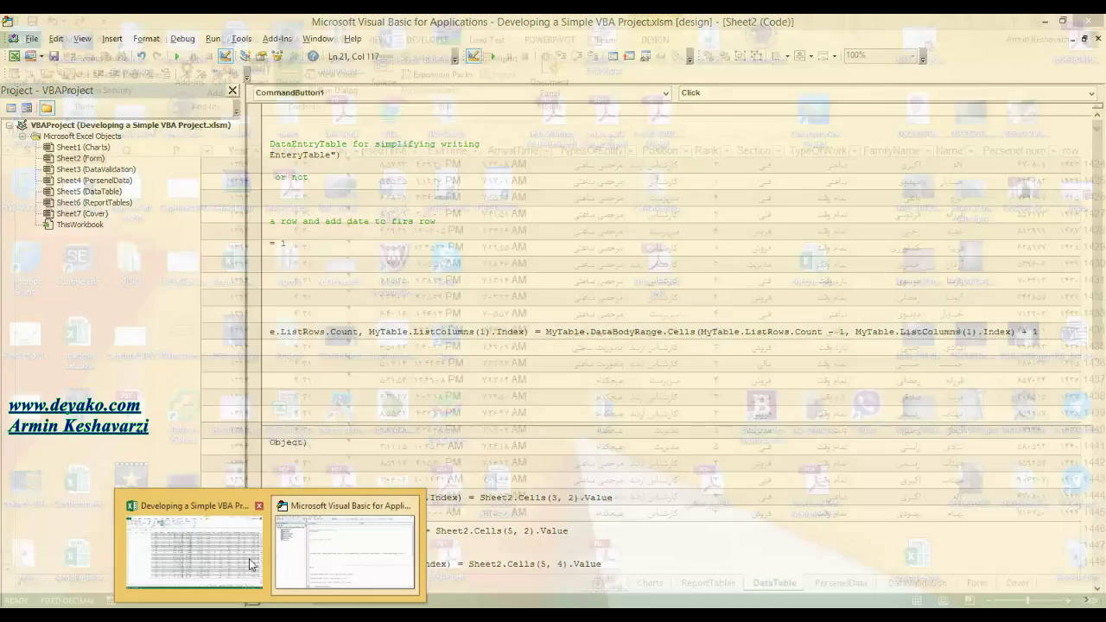
pyautogui.click(192, 544)
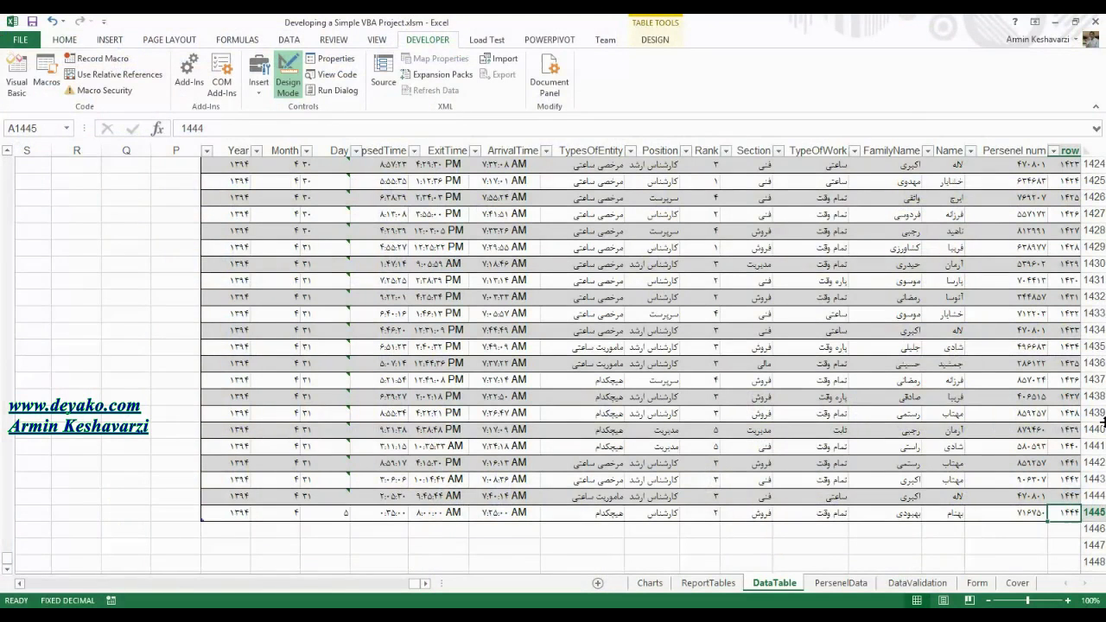
pyautogui.click(1095, 495)
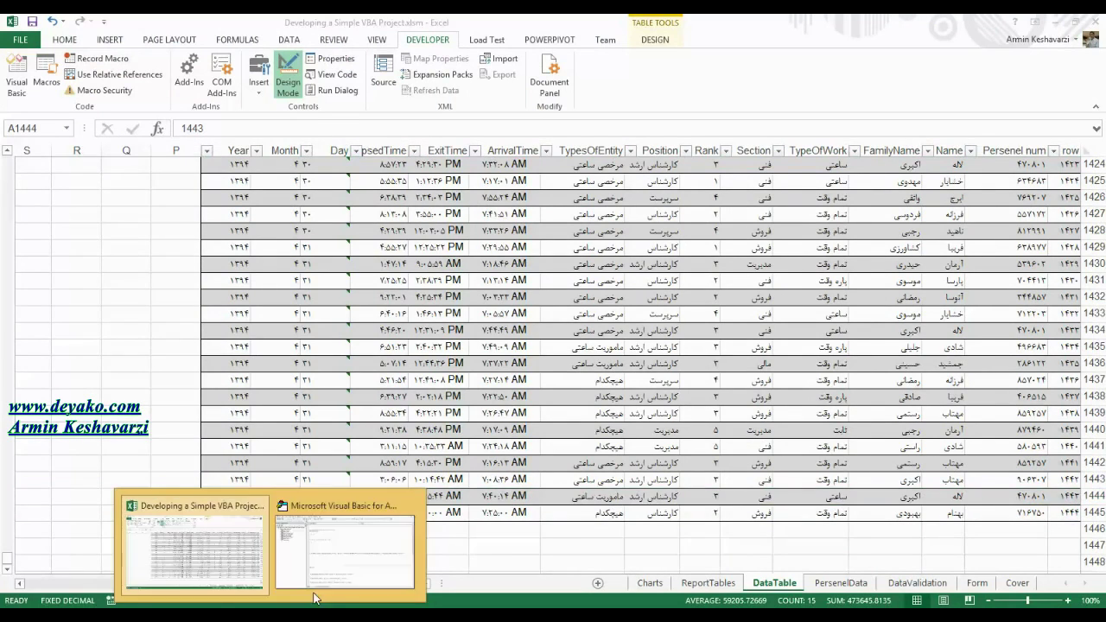
pyautogui.click(346, 553)
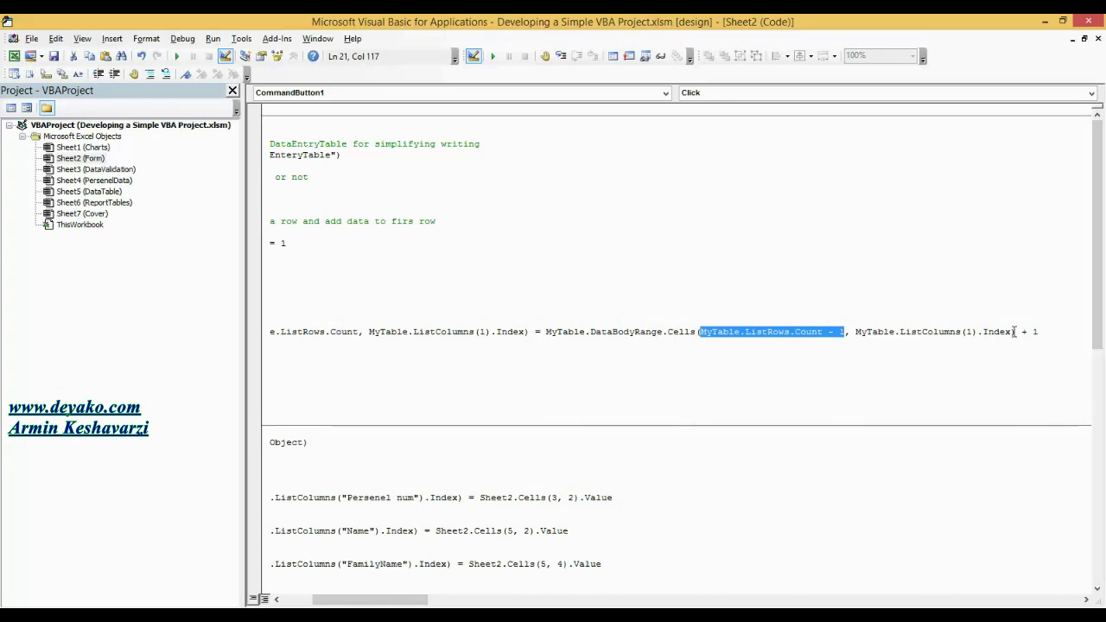
pyautogui.moveTo(1014, 332); pyautogui.dragTo(867, 331)
pyautogui.moveTo(1058, 332); pyautogui.dragTo(994, 332)
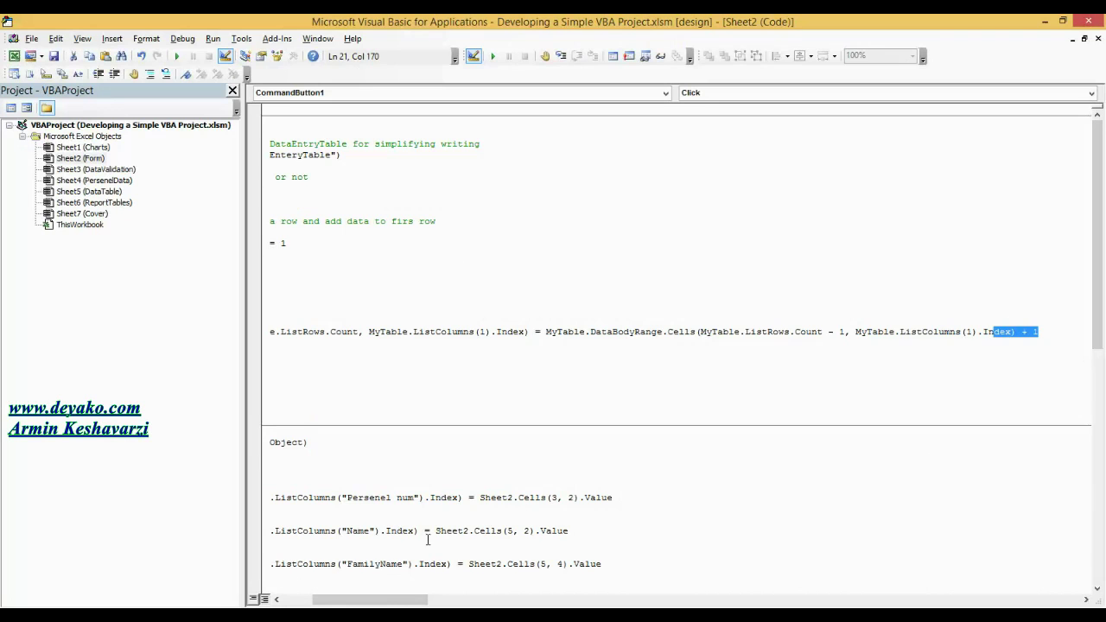
pyautogui.click(186, 540)
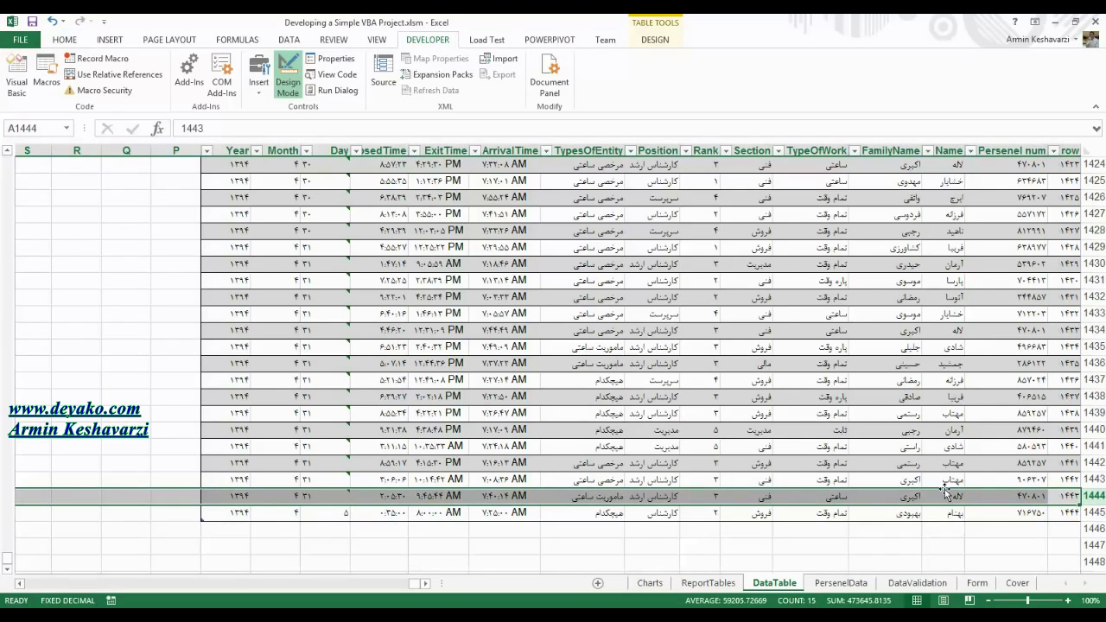
pyautogui.click(1072, 512)
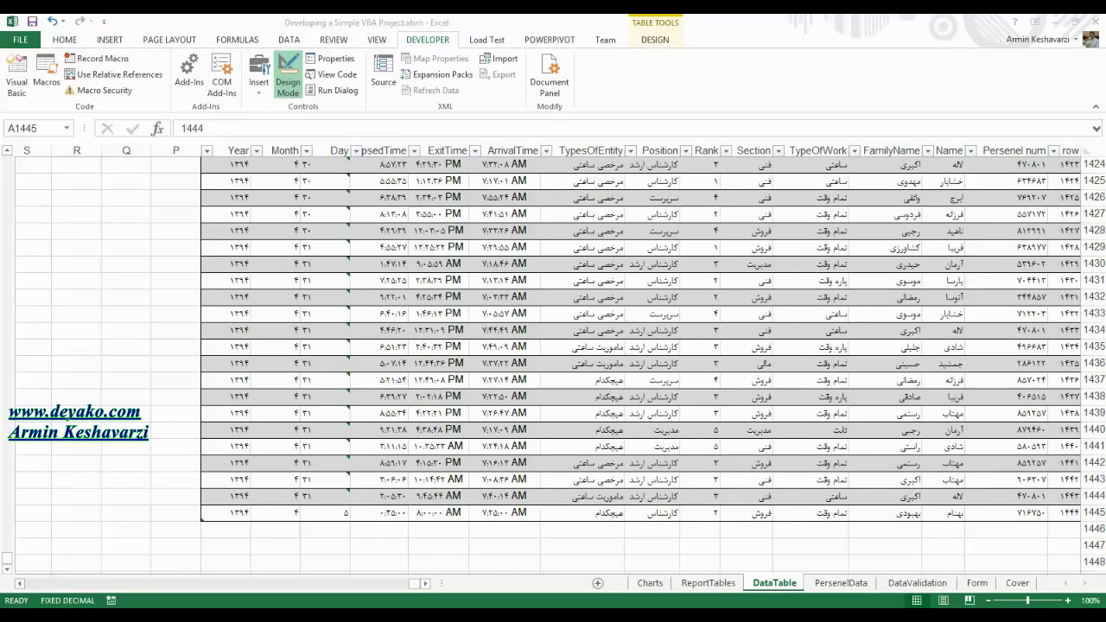
pyautogui.click(277, 555)
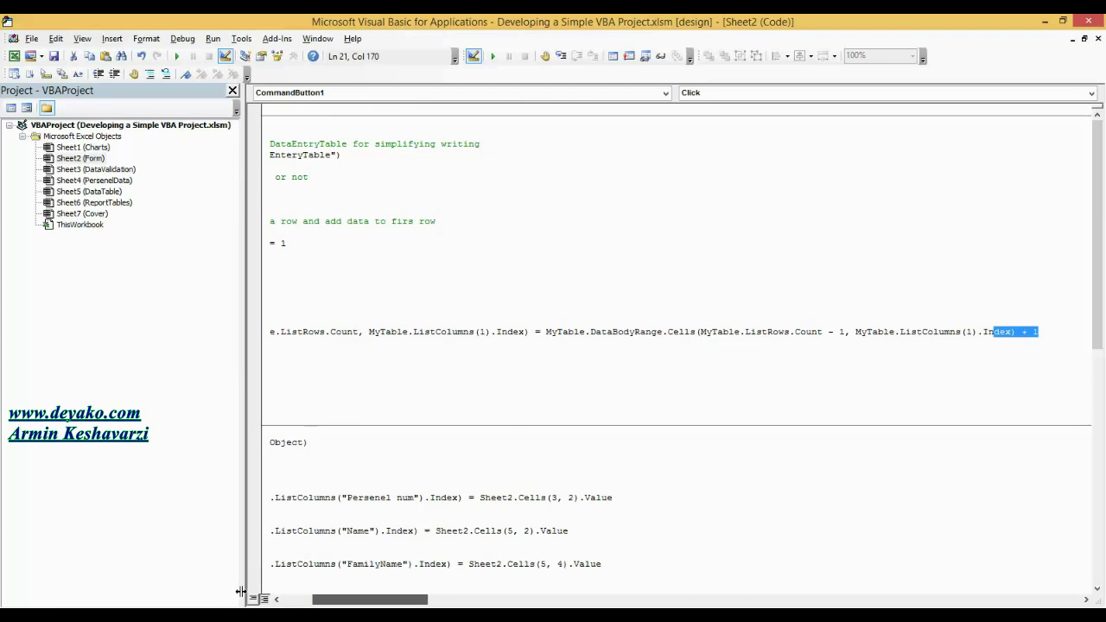
pyautogui.moveTo(365, 598); pyautogui.dragTo(333, 599)
pyautogui.click(312, 354)
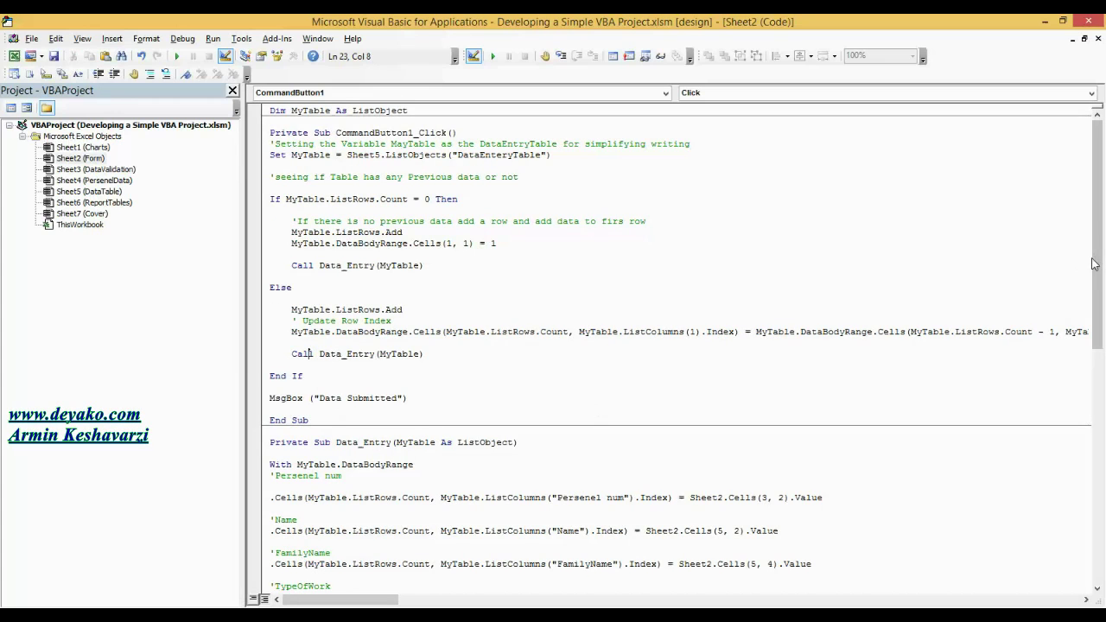
# - Run the CommandBuffer1_Click routine and dismiss the Data Submitted message
pyautogui.click(377, 187)
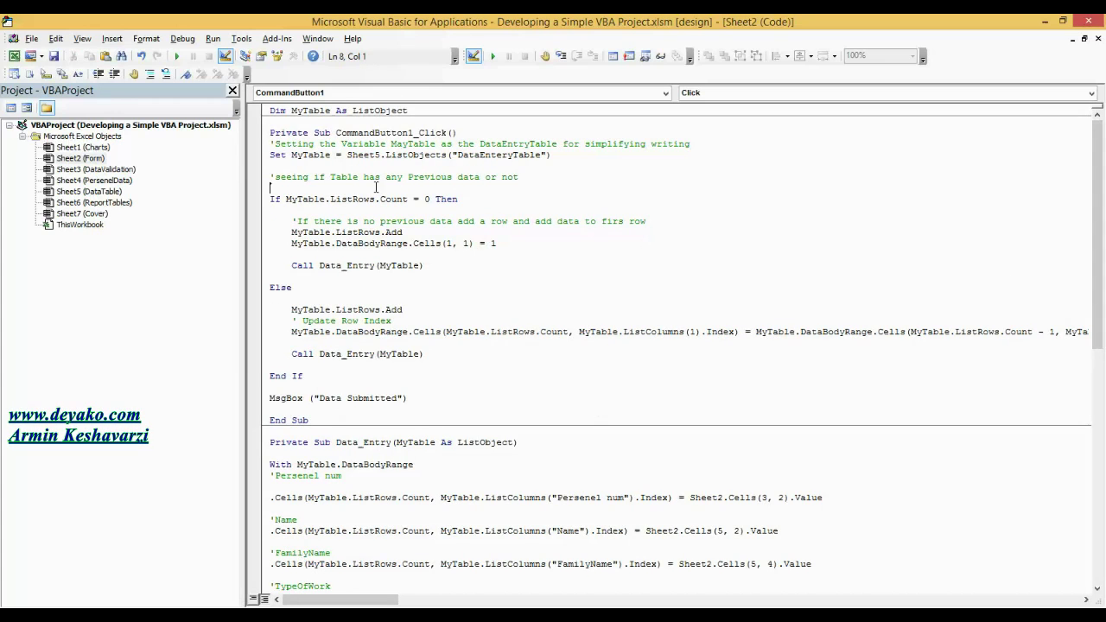
pyautogui.click(492, 57)
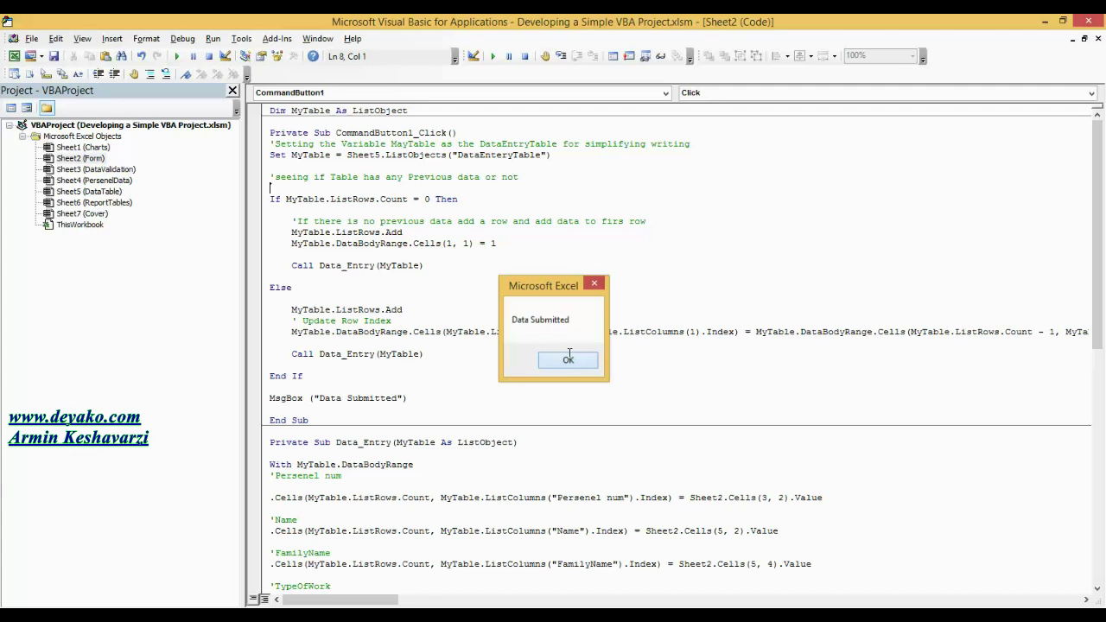
pyautogui.click(568, 359)
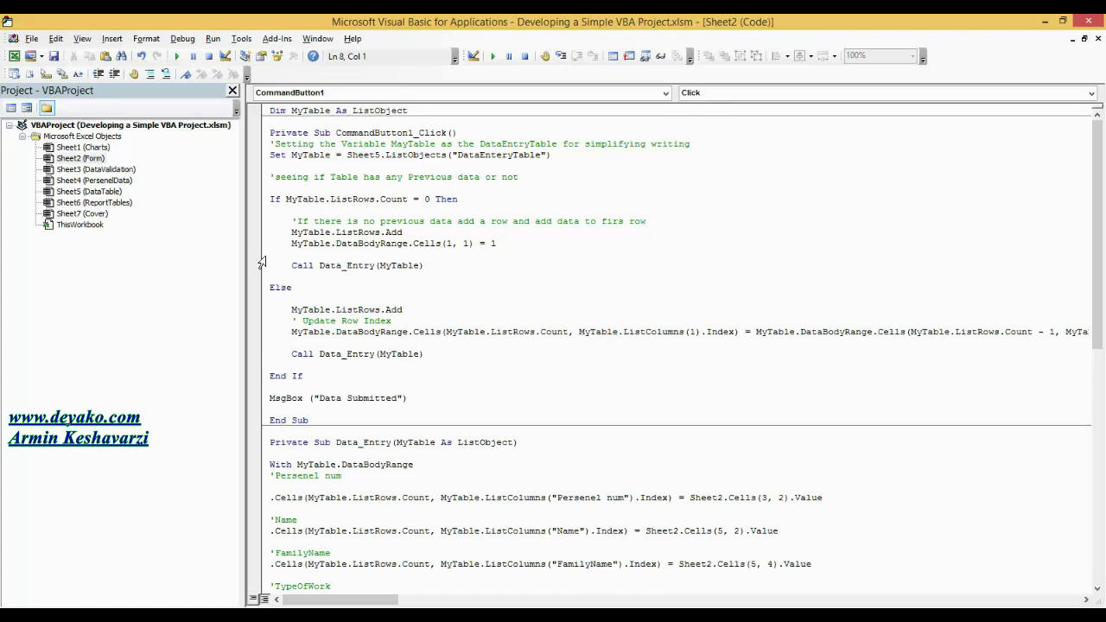
pyautogui.moveTo(254, 605)
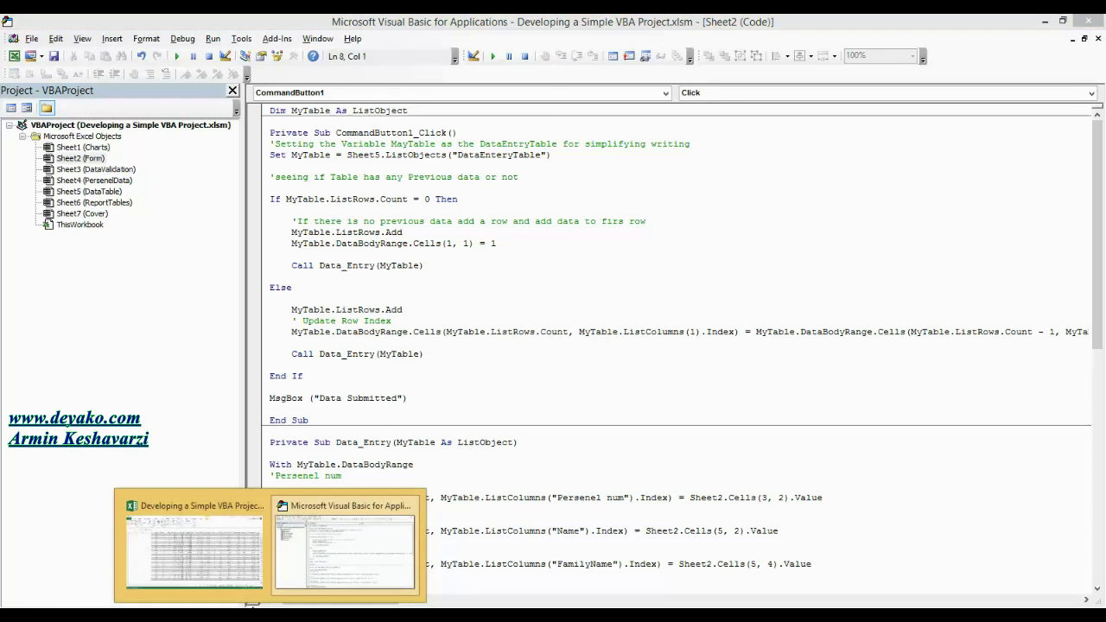
# - Confirm the newly appended DataTable row is numbered 1445, then return to the code
pyautogui.click(239, 579)
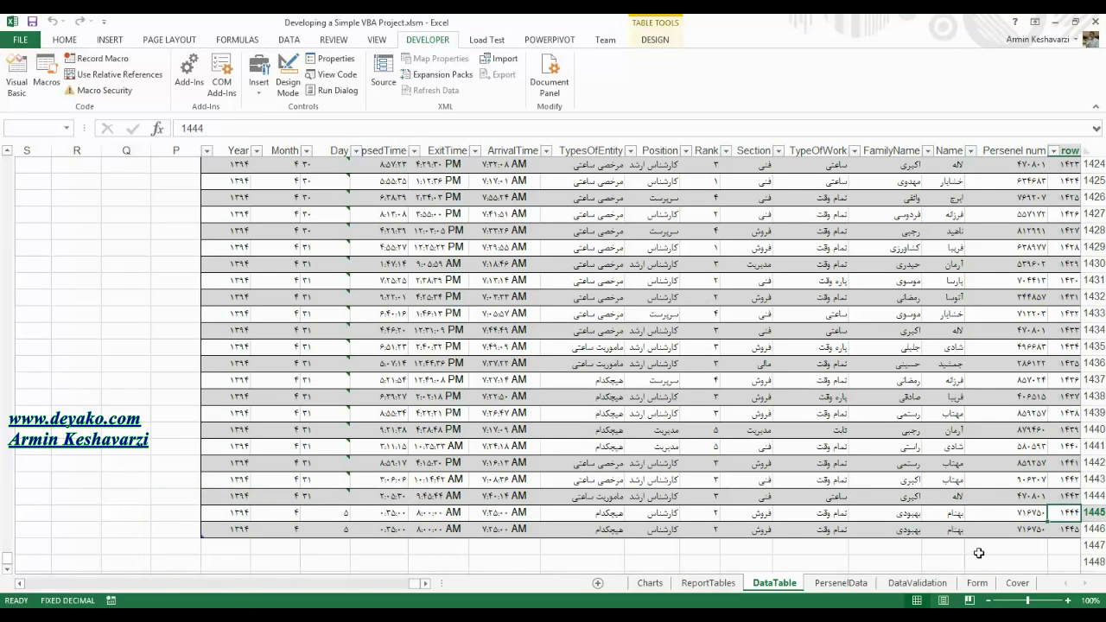
pyautogui.click(1070, 529)
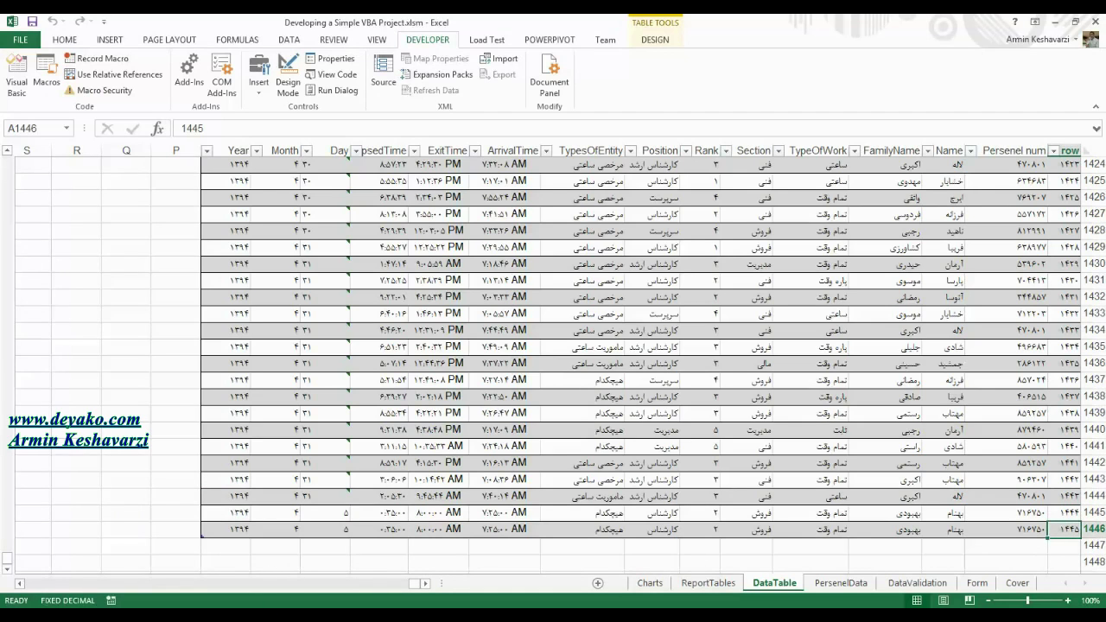
pyautogui.click(1091, 529)
pyautogui.click(1065, 531)
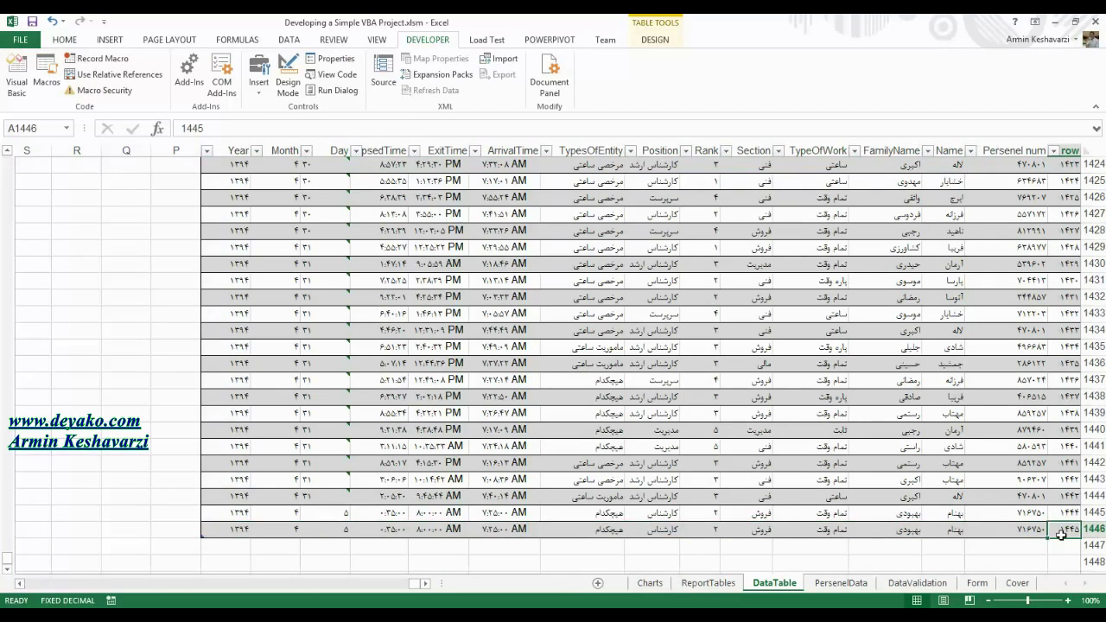
pyautogui.click(354, 557)
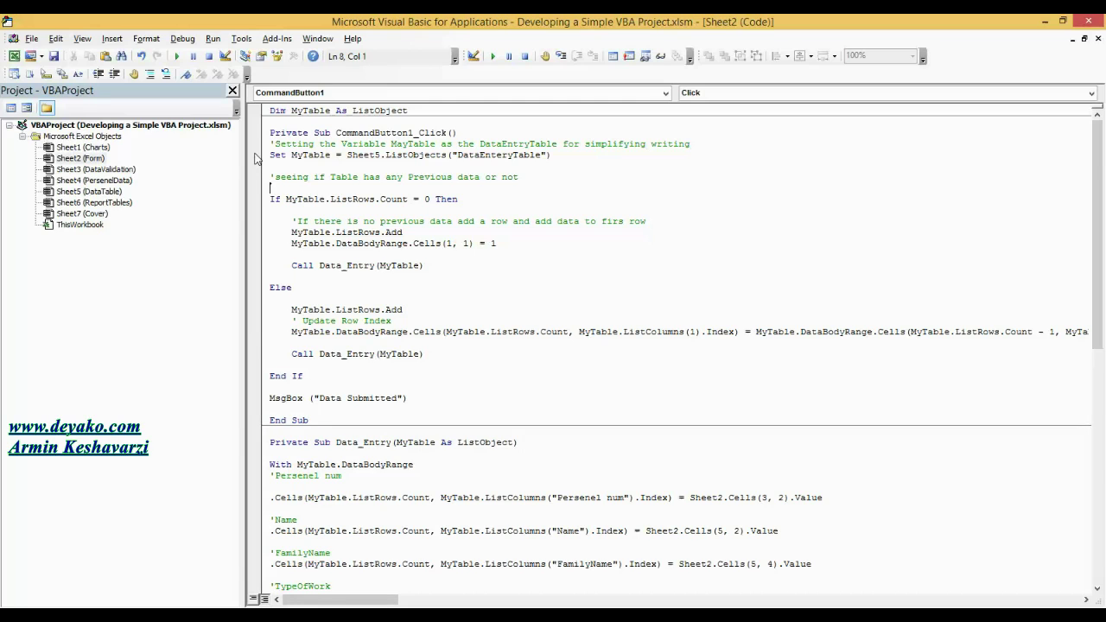
# - Set a breakpoint on the Set MyTable line, run the routine, and Step Into once
pyautogui.click(254, 156)
pyautogui.click(277, 177)
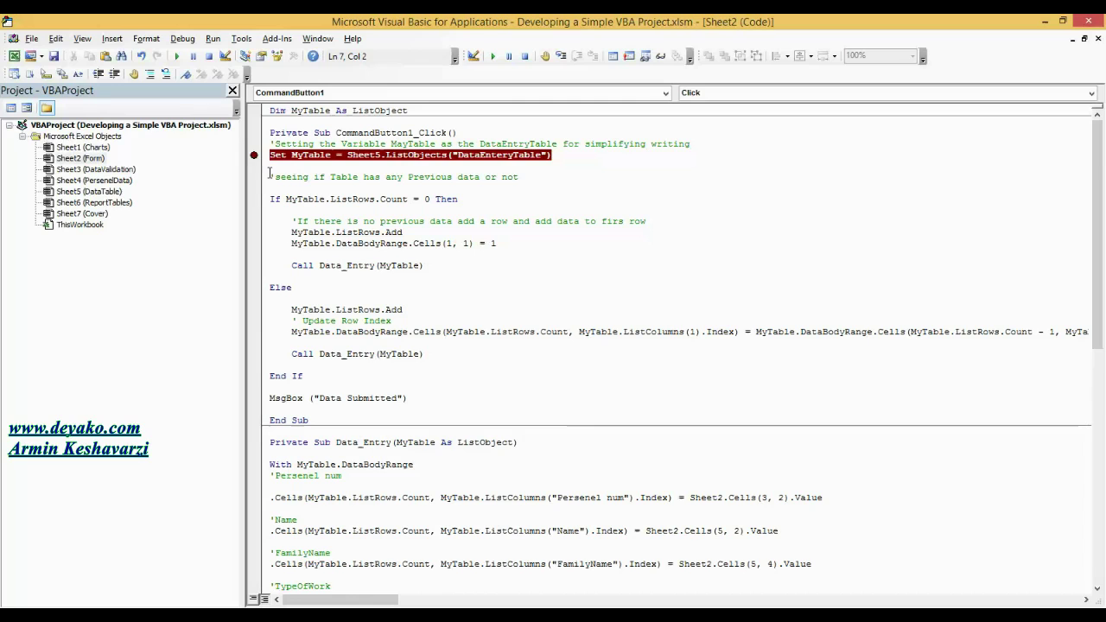
pyautogui.click(493, 57)
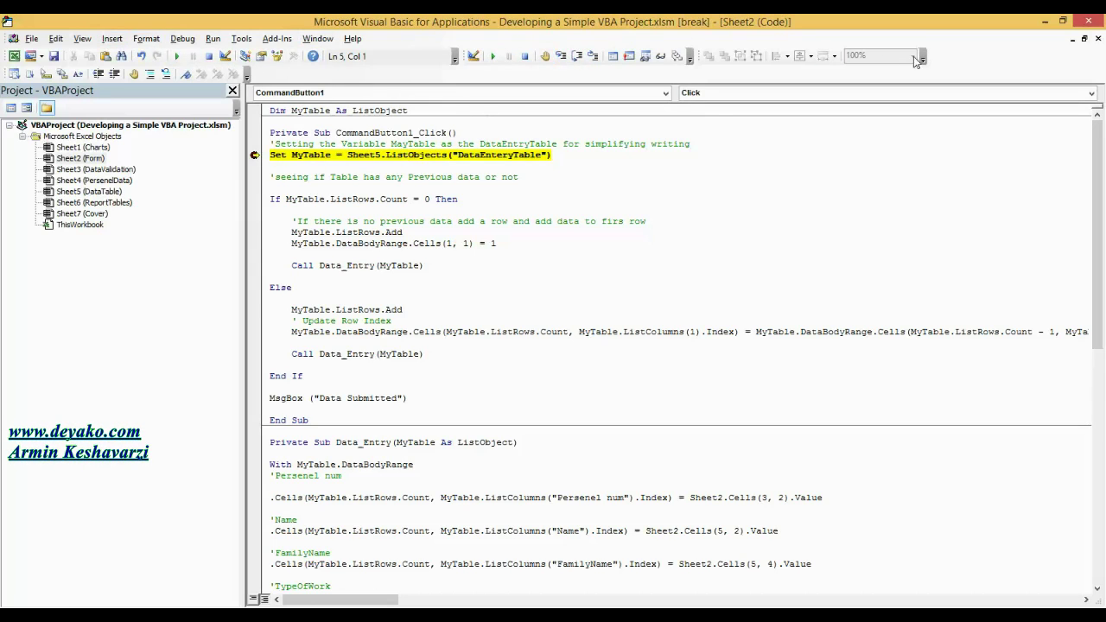
pyautogui.click(82, 39)
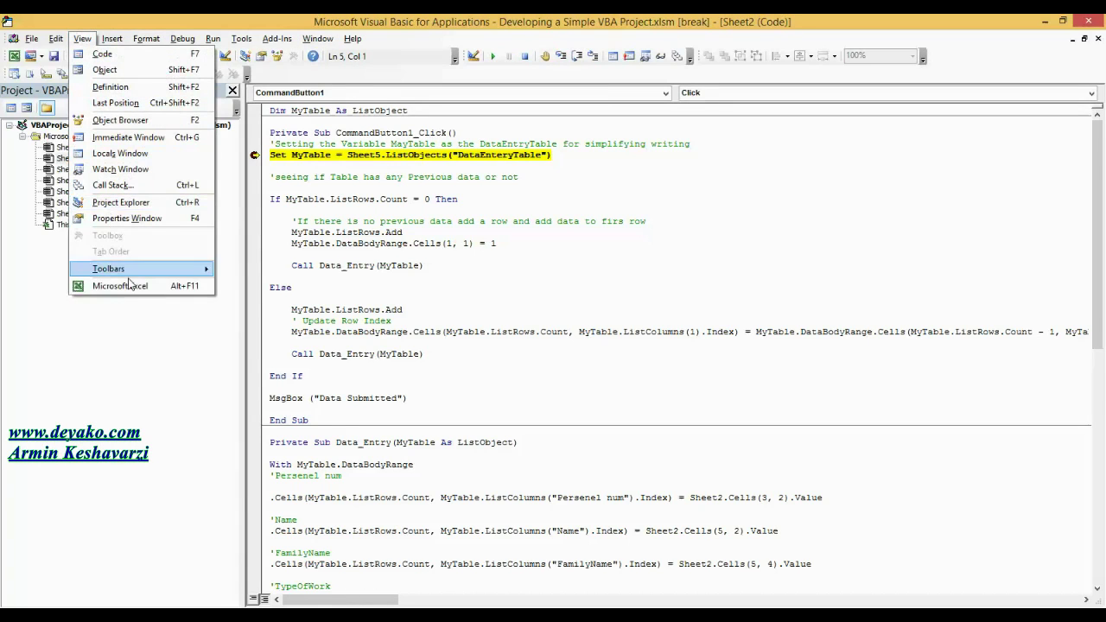
pyautogui.moveTo(108, 269)
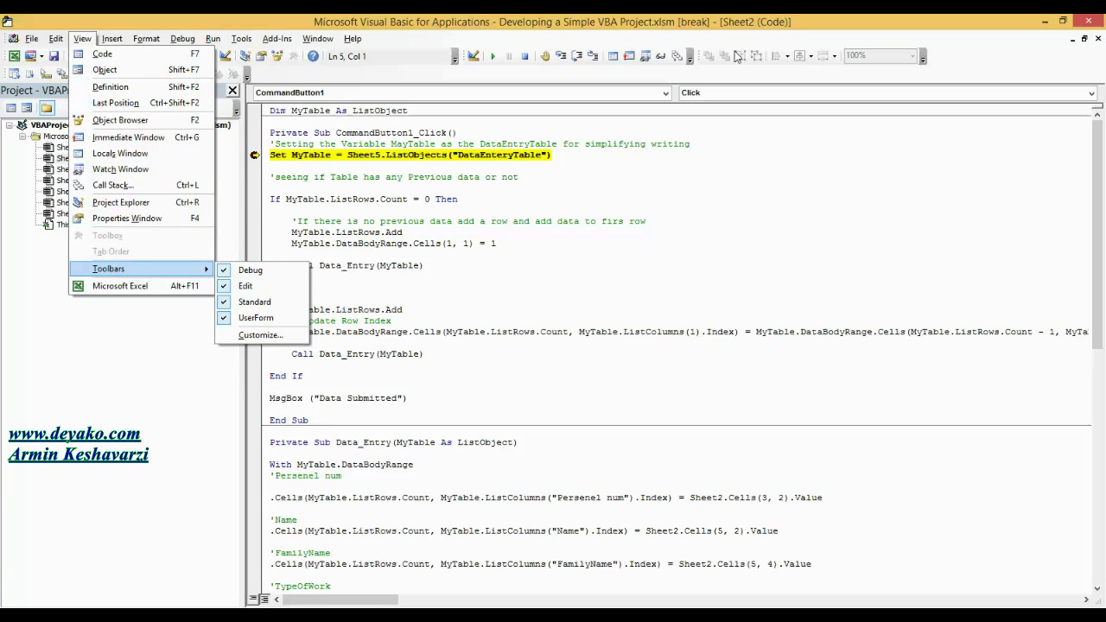
pyautogui.click(613, 162)
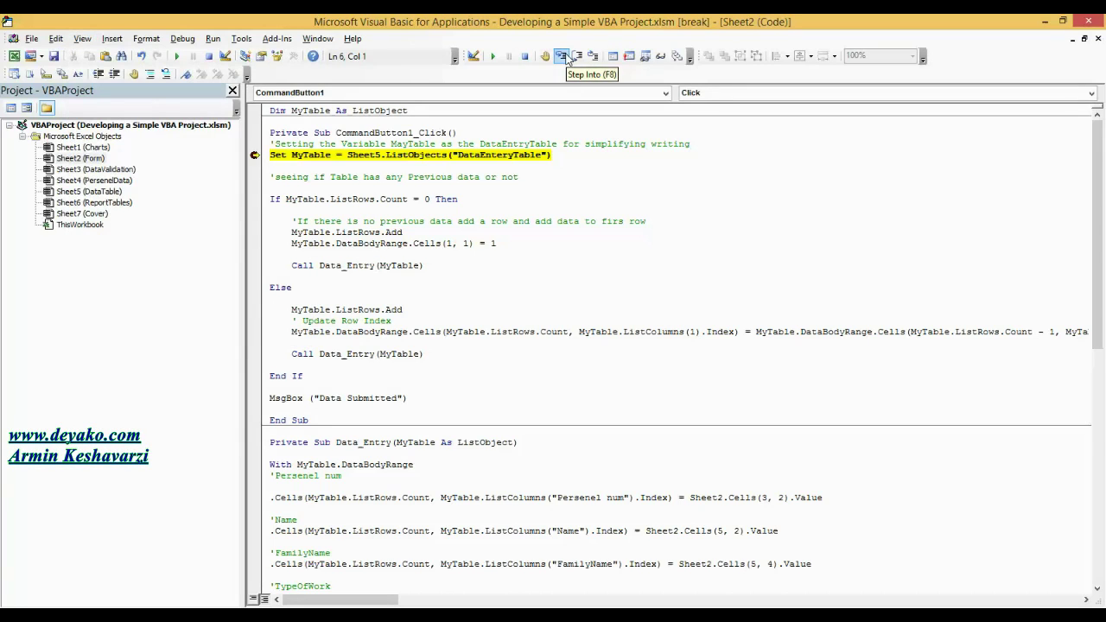
pyautogui.click(563, 57)
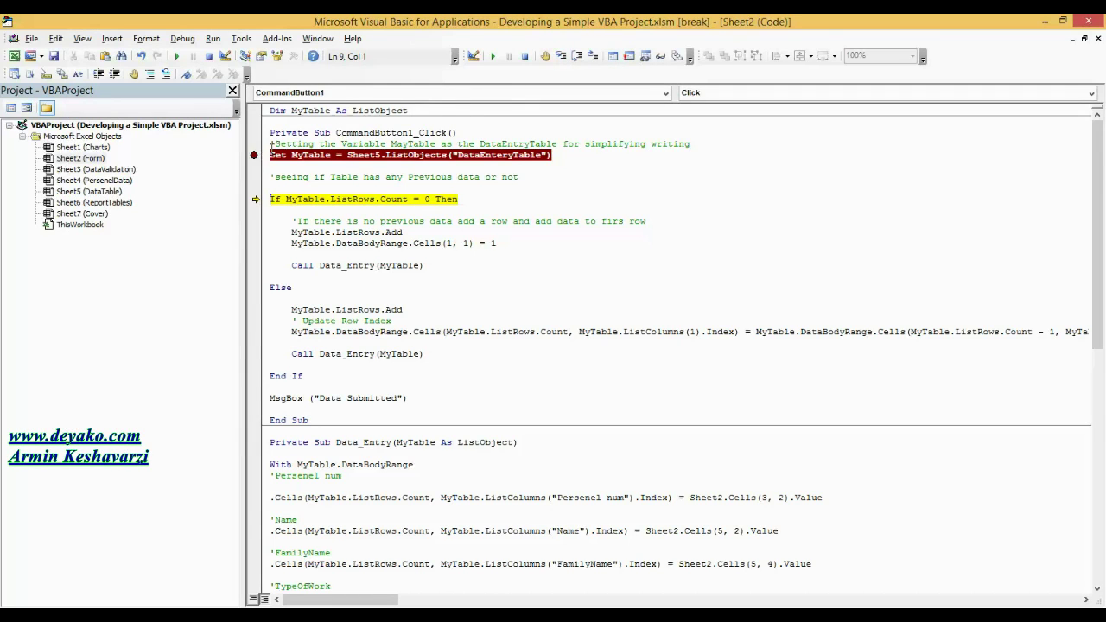
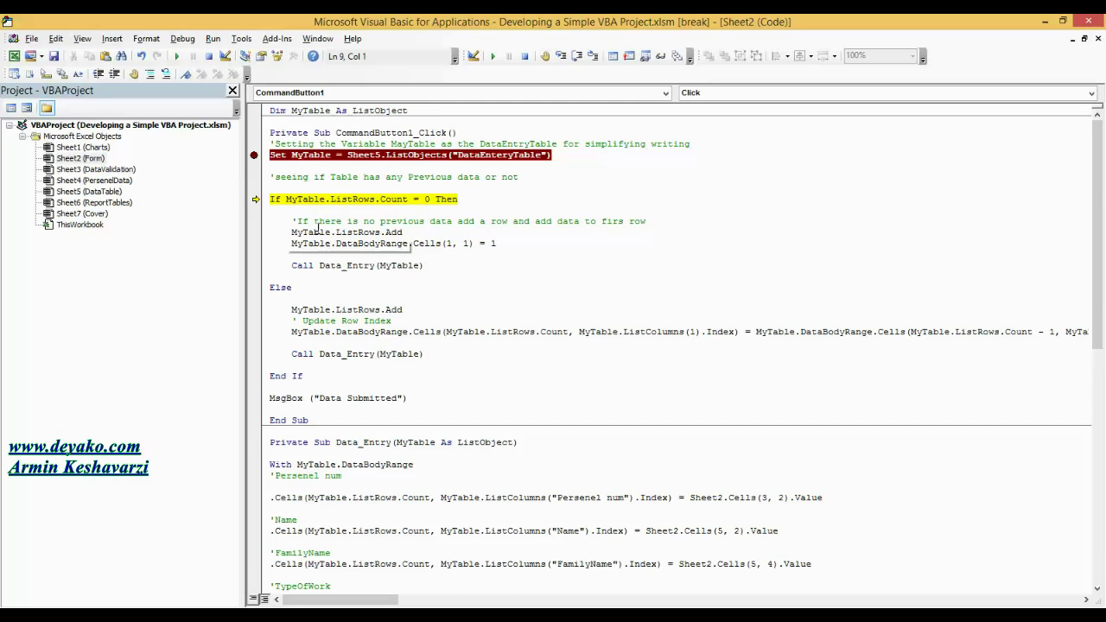
# - Step the submit macro through Else to run MyTable.ListRows.Add, then view the DataTable sheet
pyautogui.moveTo(287, 222); pyautogui.dragTo(418, 282)
pyautogui.click(418, 282)
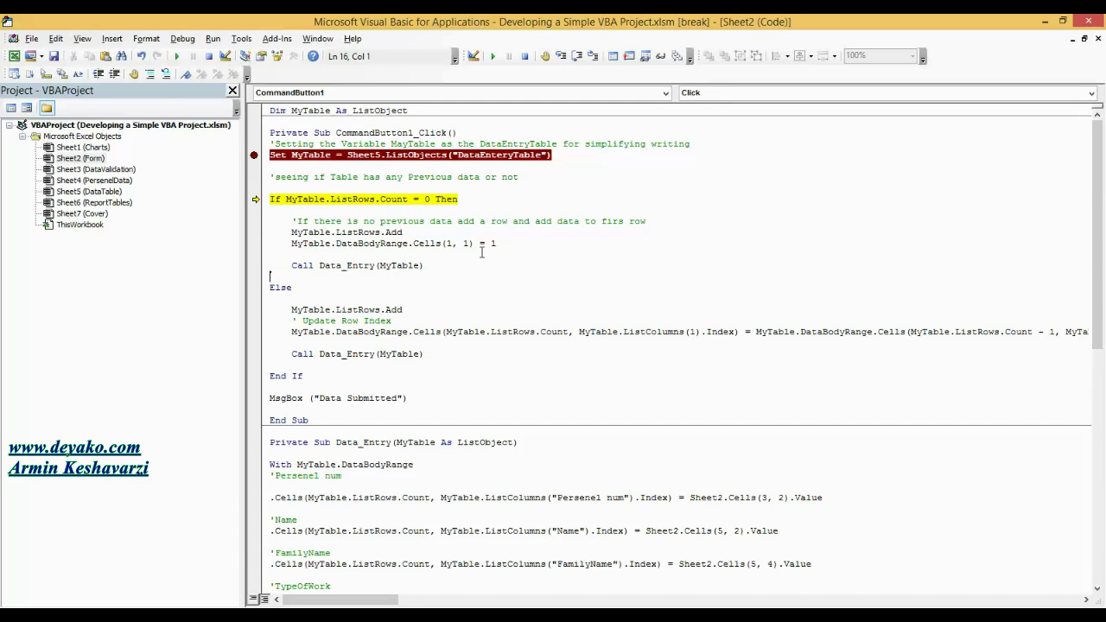
pyautogui.click(562, 55)
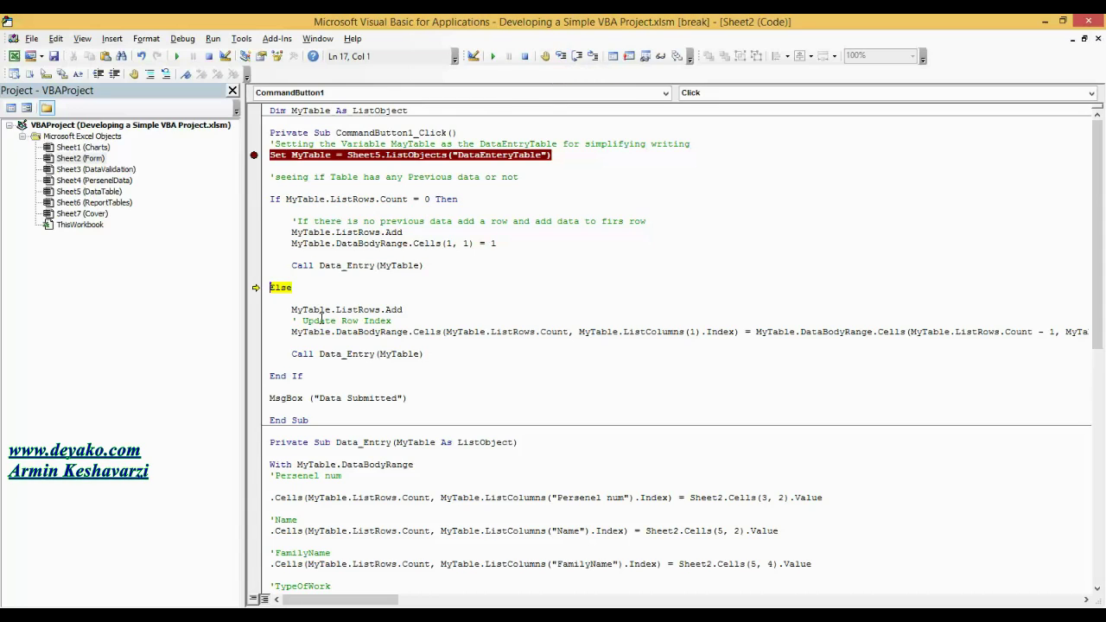
pyautogui.click(561, 56)
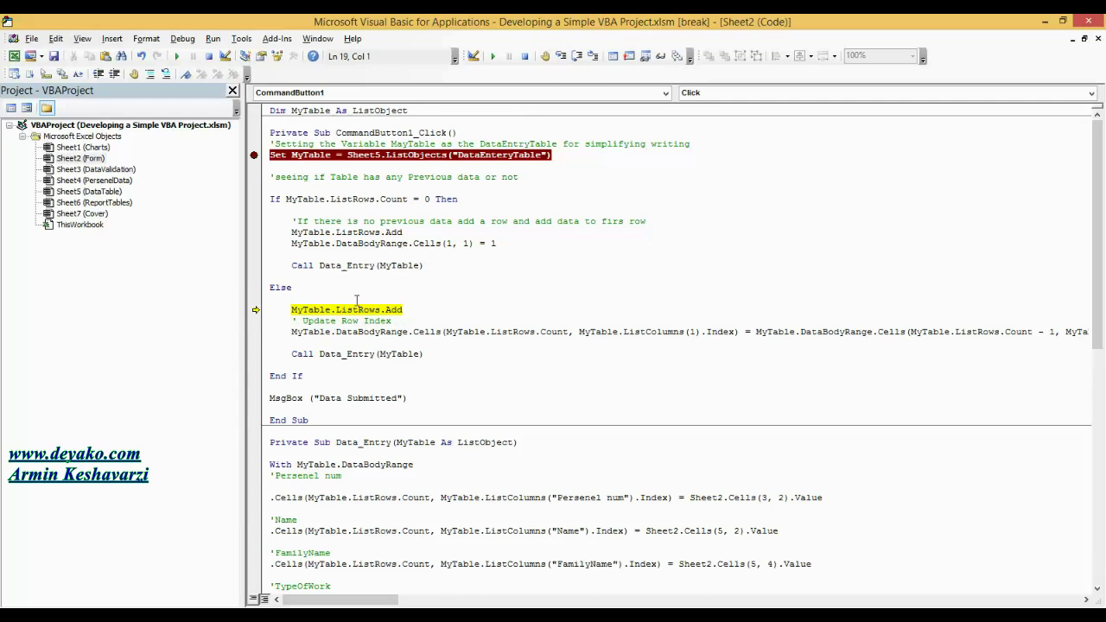
pyautogui.click(561, 55)
pyautogui.click(207, 536)
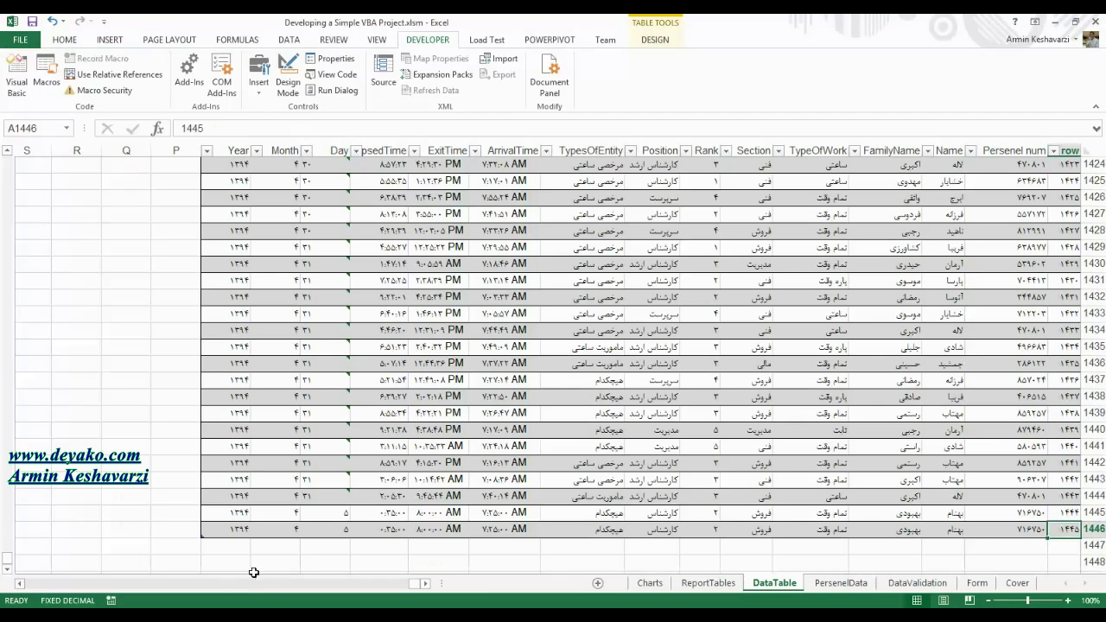
# - Inspect last record 1446 and new row 1447, then step to the row-index update line
pyautogui.click(1091, 529)
pyautogui.click(1063, 529)
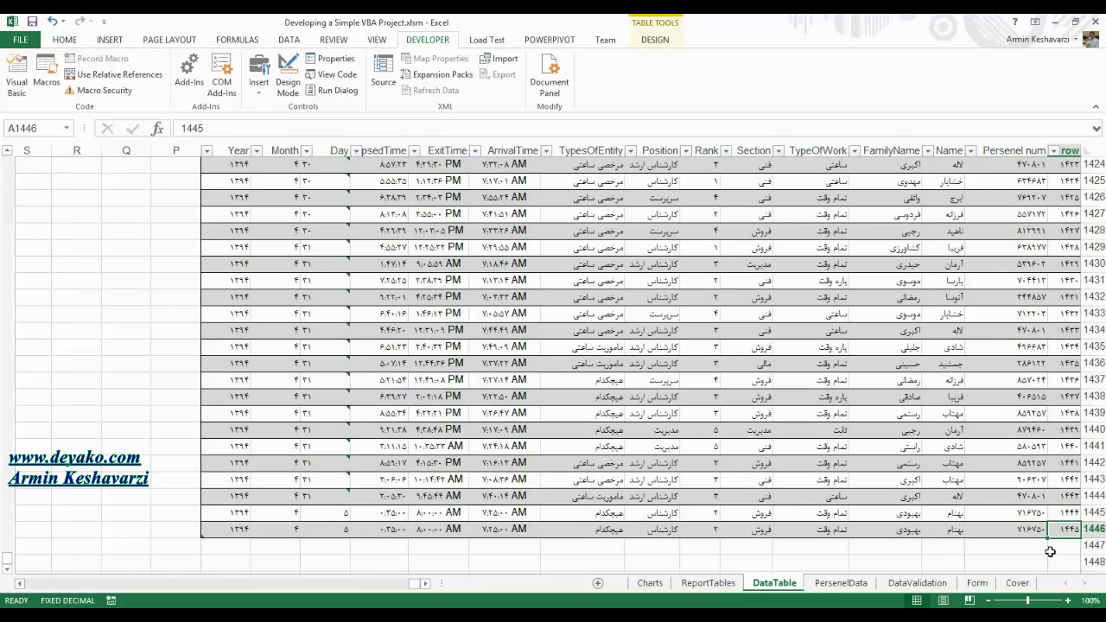
pyautogui.moveTo(1064, 545)
pyautogui.mouseDown()
pyautogui.moveTo(327, 568)
pyautogui.moveTo(238, 484)
pyautogui.mouseUp()
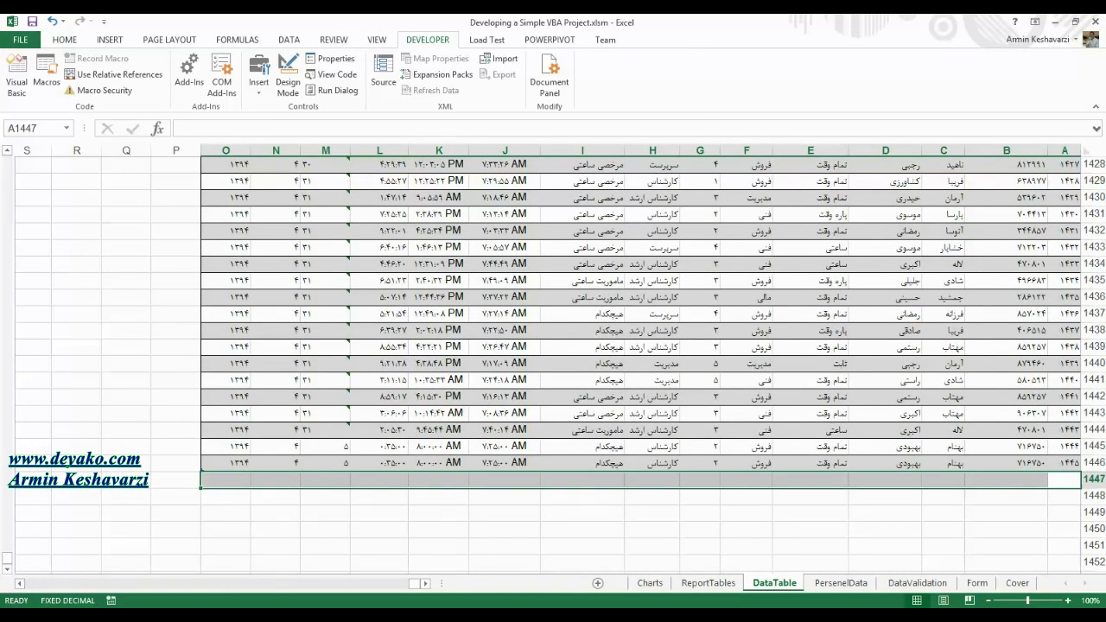
pyautogui.click(346, 545)
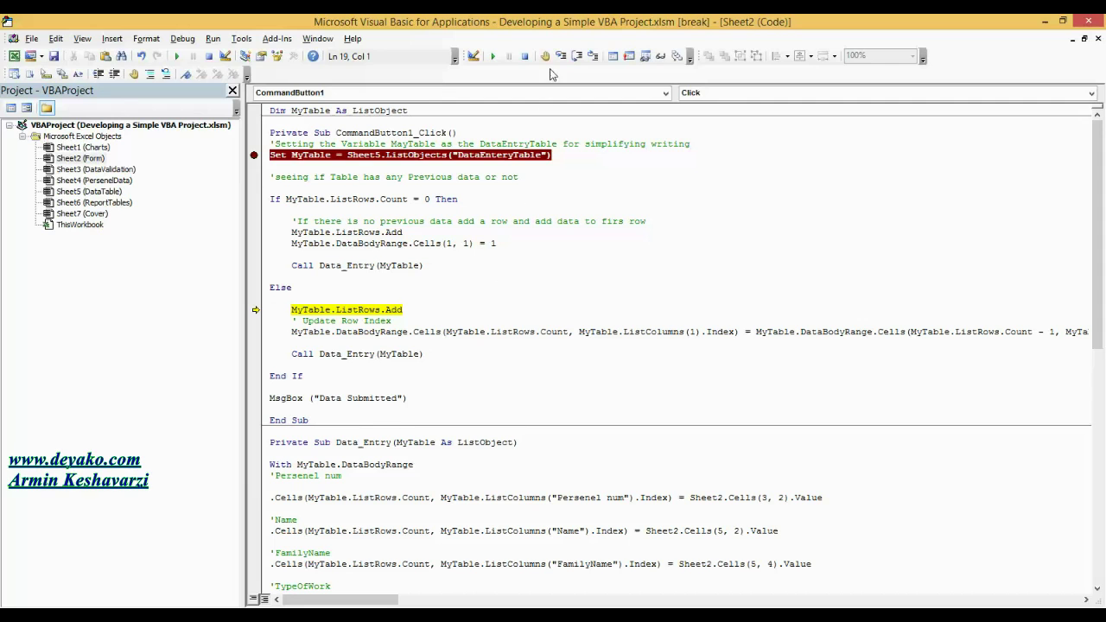
pyautogui.click(560, 55)
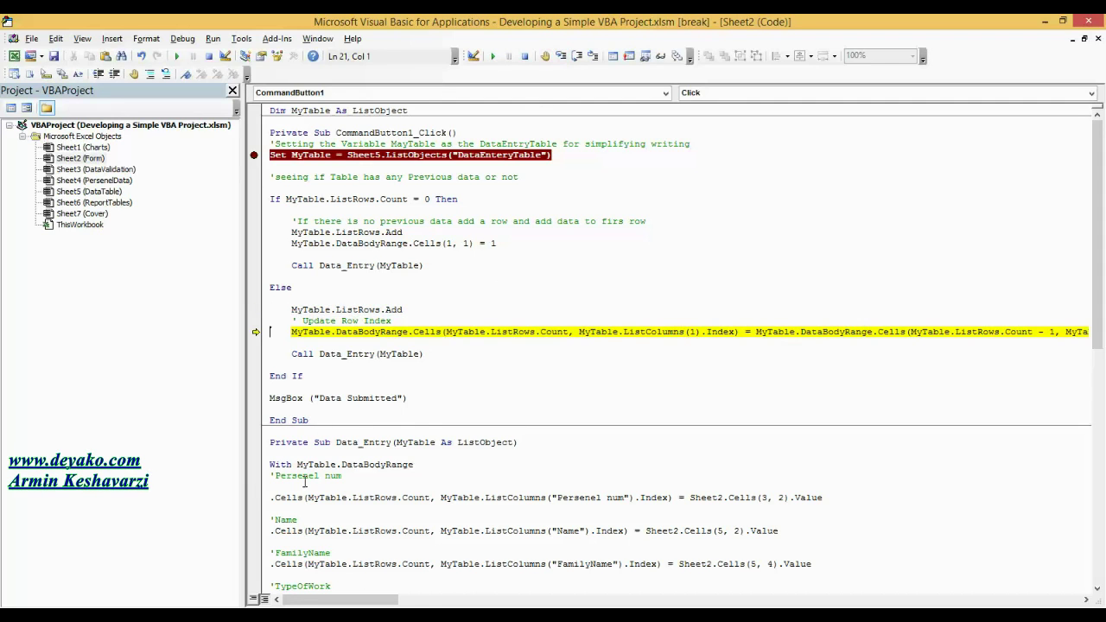
# - Check the new empty table row on the DataTable sheet, then return to the paused code
pyautogui.click(204, 557)
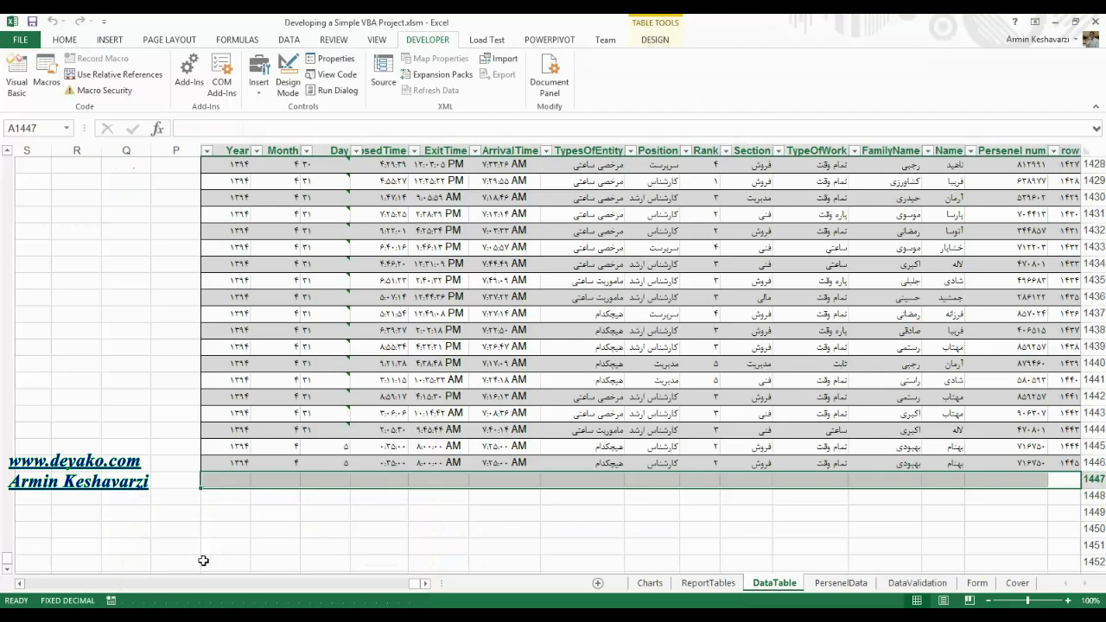
pyautogui.click(739, 513)
pyautogui.moveTo(207, 495)
pyautogui.mouseDown()
pyautogui.moveTo(207, 480)
pyautogui.moveTo(1095, 478)
pyautogui.mouseUp()
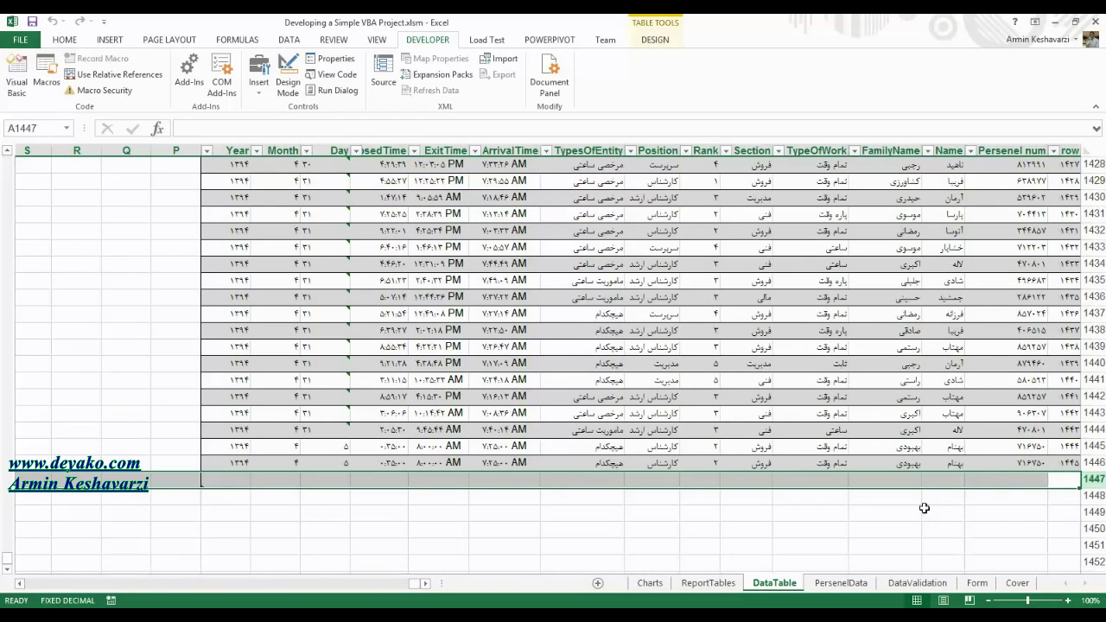
pyautogui.click(867, 510)
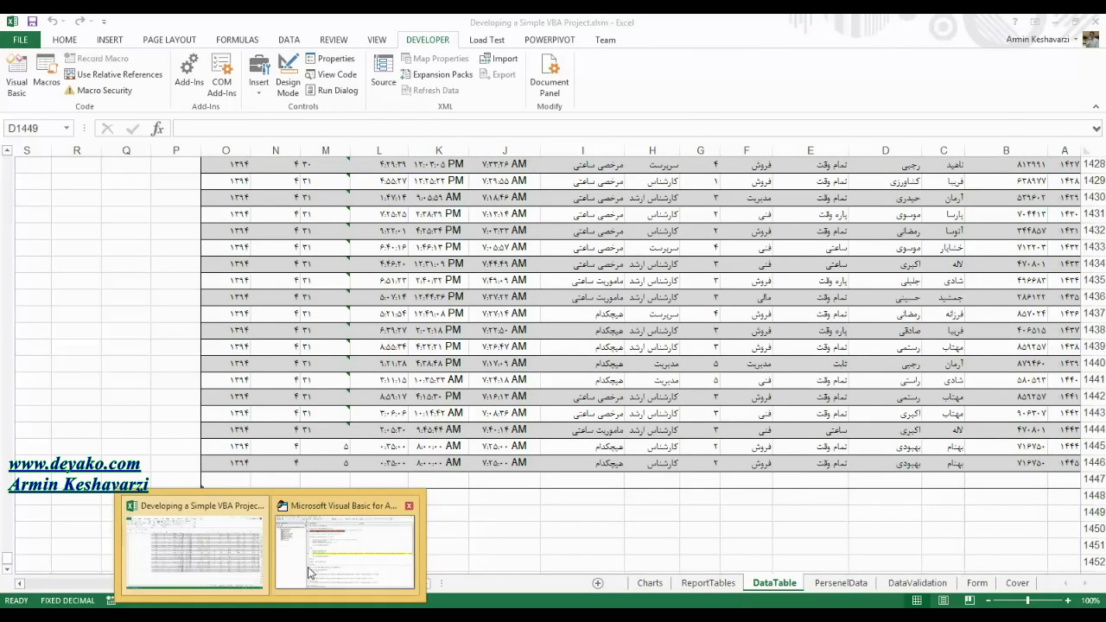
pyautogui.click(342, 575)
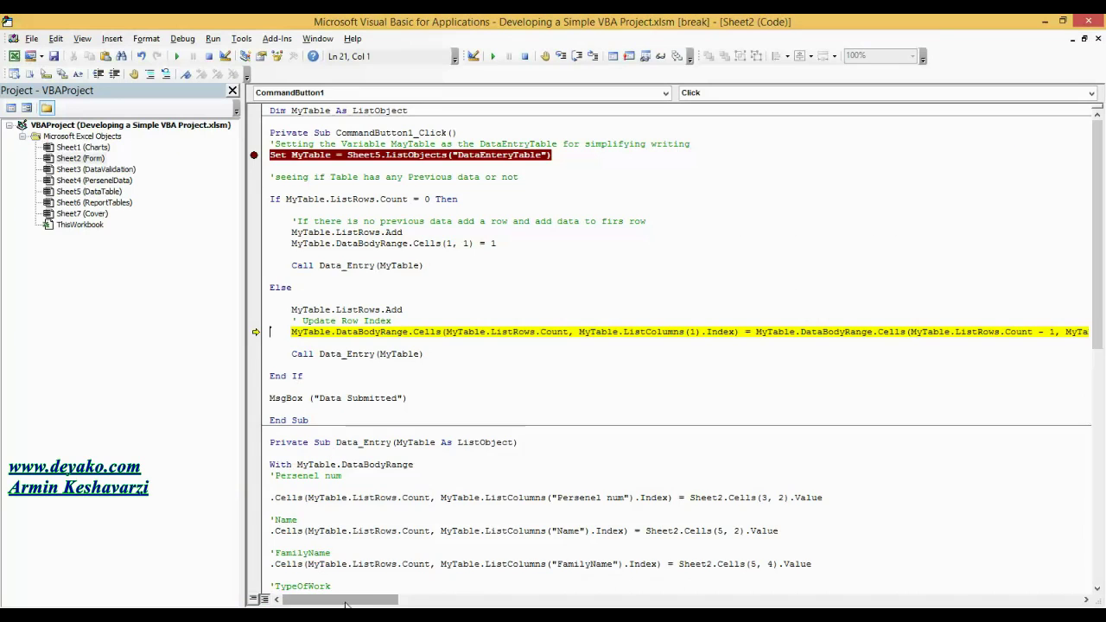
pyautogui.moveTo(344, 600)
pyautogui.mouseDown()
pyautogui.moveTo(363, 600)
pyautogui.moveTo(315, 600)
pyautogui.mouseUp()
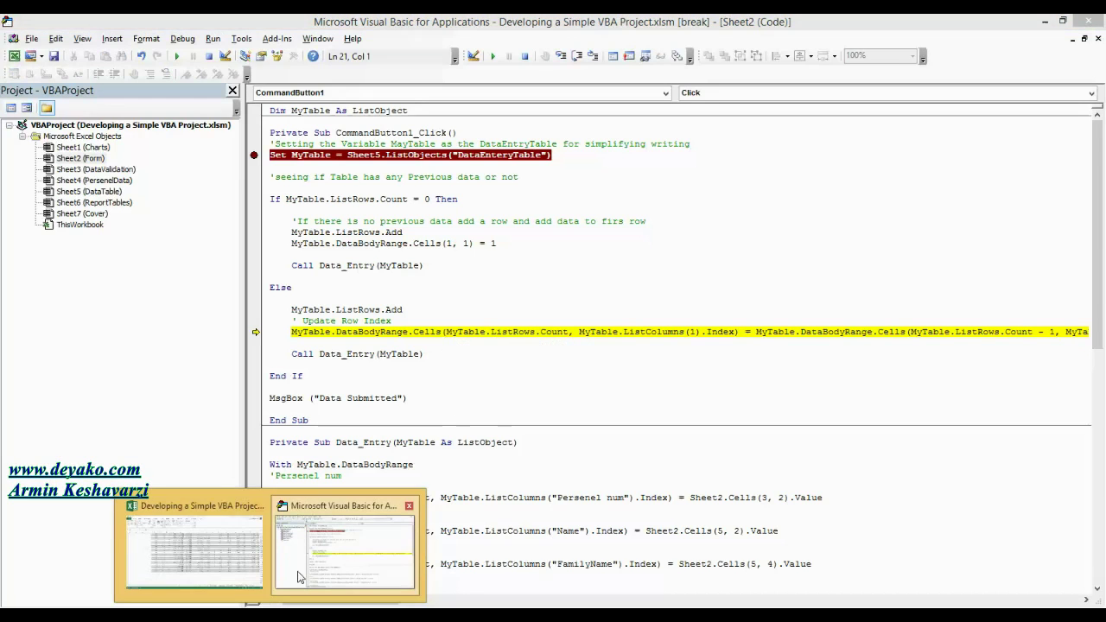
pyautogui.click(241, 568)
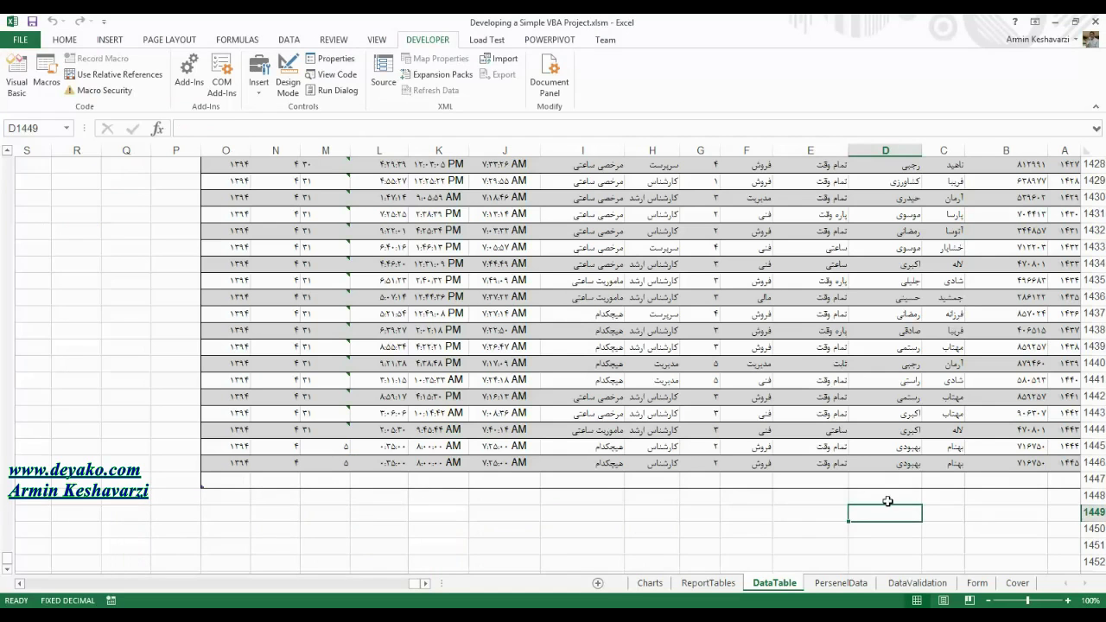
pyautogui.click(1094, 463)
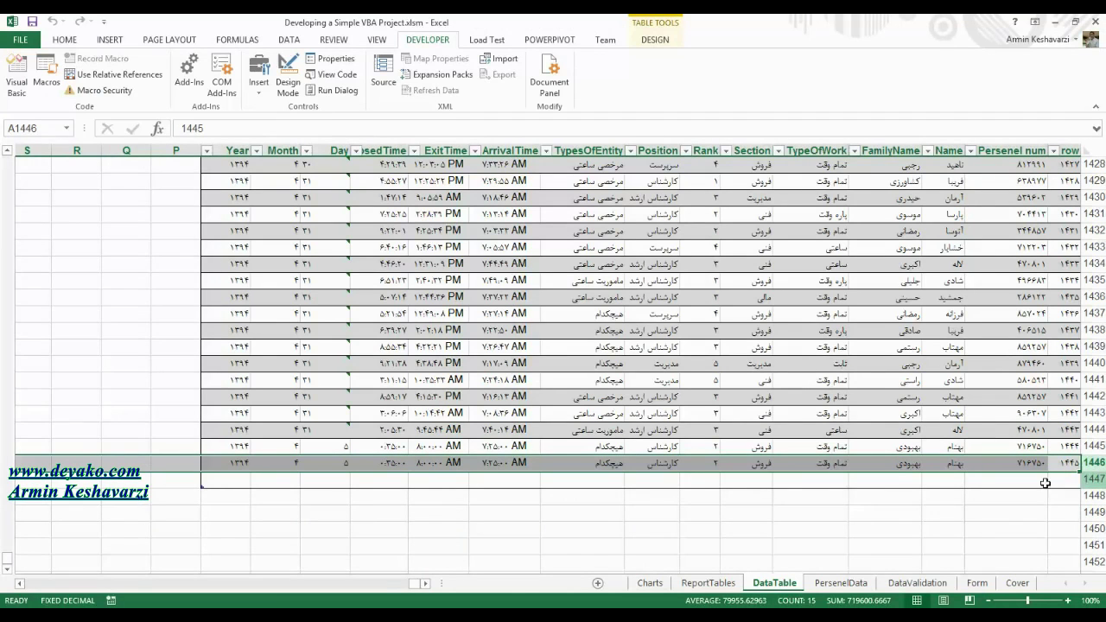
pyautogui.click(380, 541)
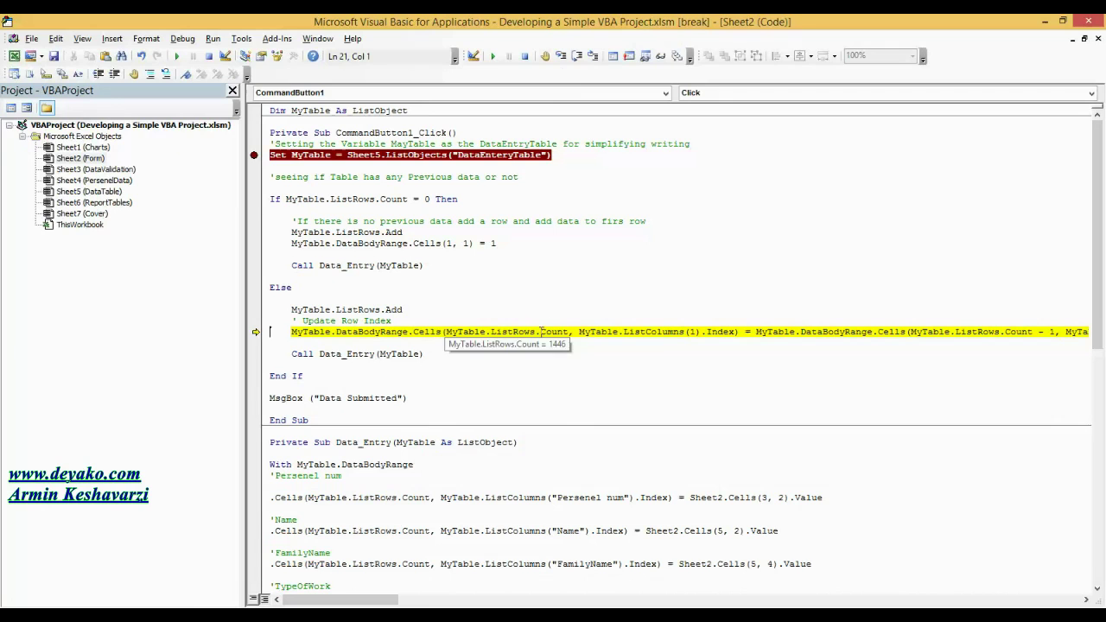
pyautogui.moveTo(672, 332)
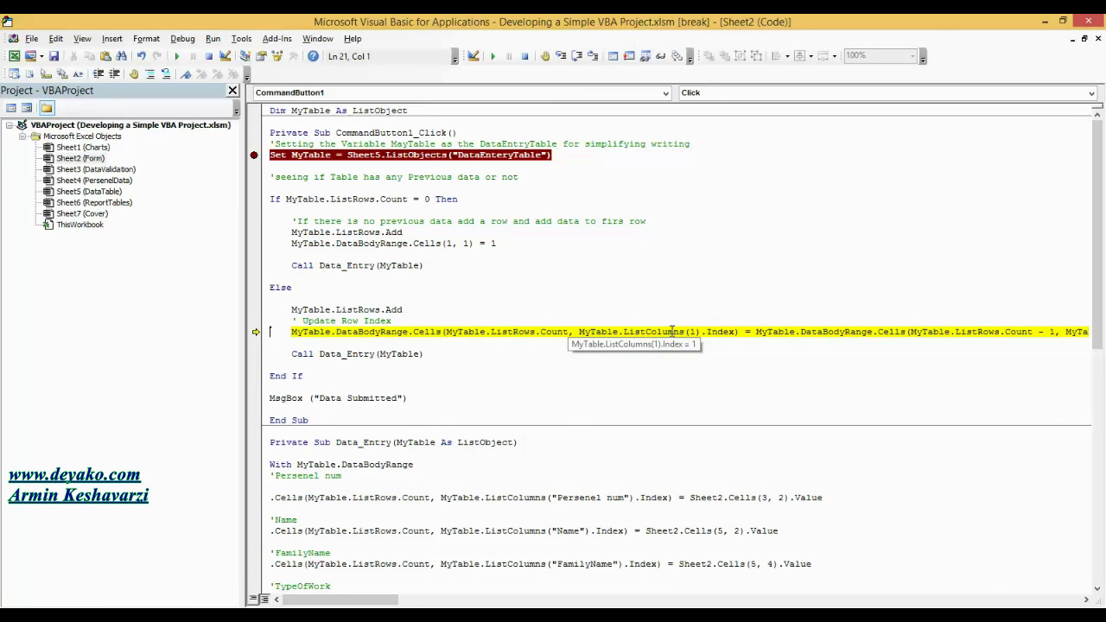
# - Inspect the ListRows.Count - 1 expression (1446) and execute the Update Row Index line
pyautogui.moveTo(331, 597); pyautogui.dragTo(349, 586)
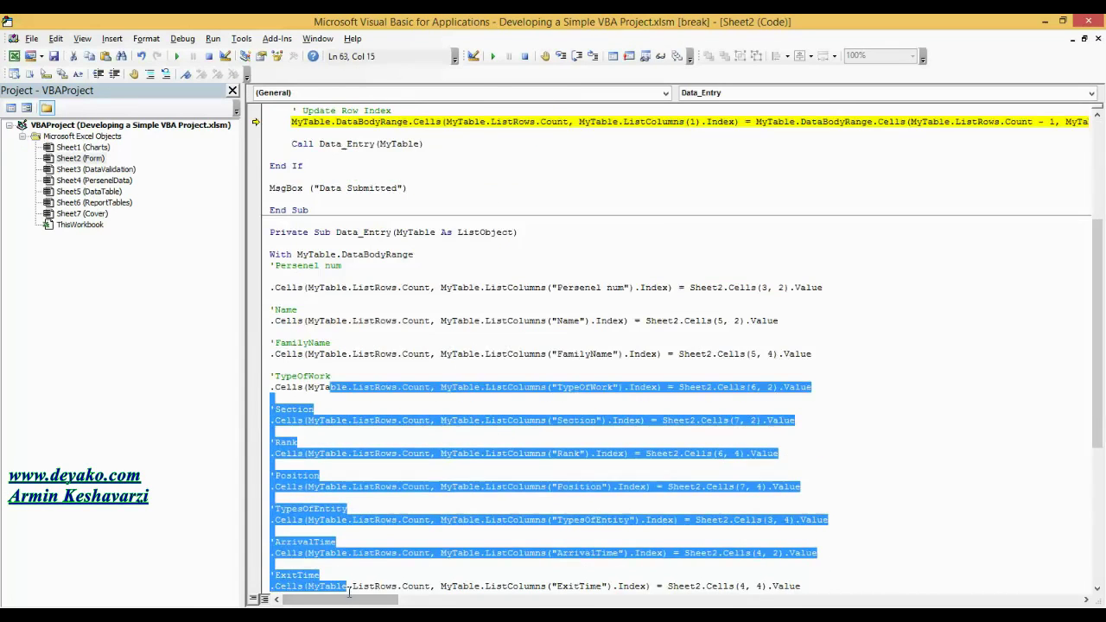
pyautogui.moveTo(1098, 363); pyautogui.dragTo(1097, 290)
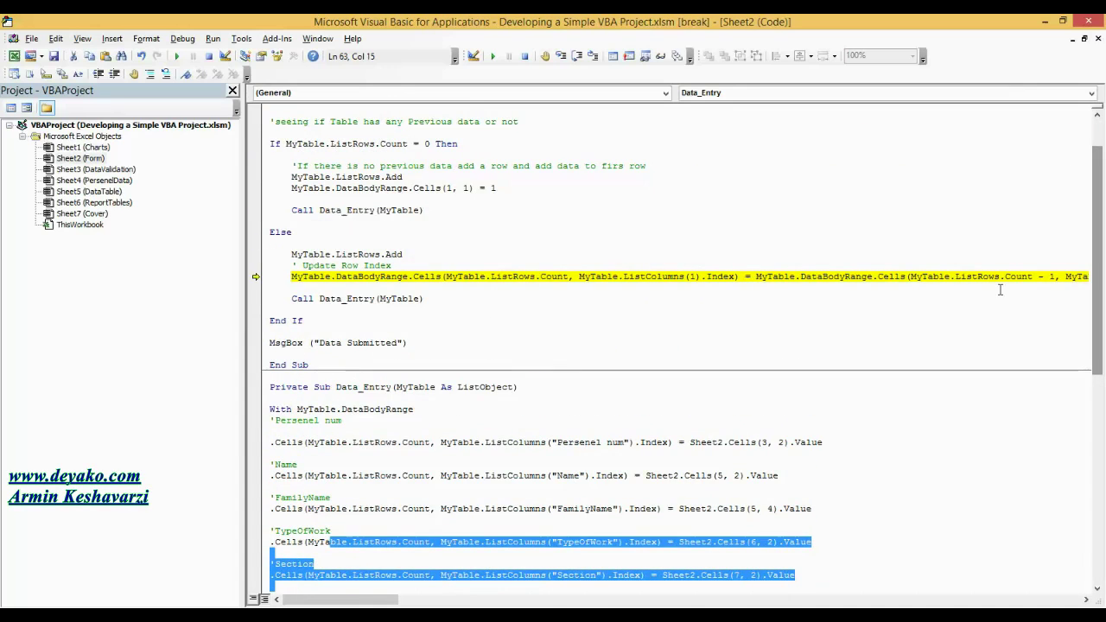
pyautogui.moveTo(994, 276)
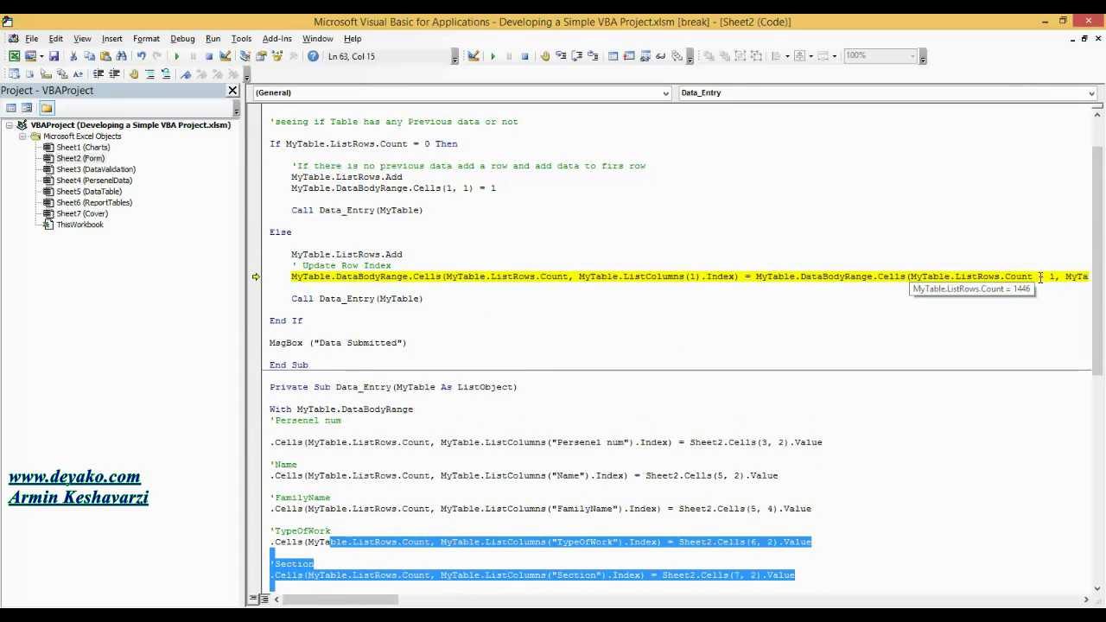
pyautogui.moveTo(1054, 277); pyautogui.dragTo(915, 277)
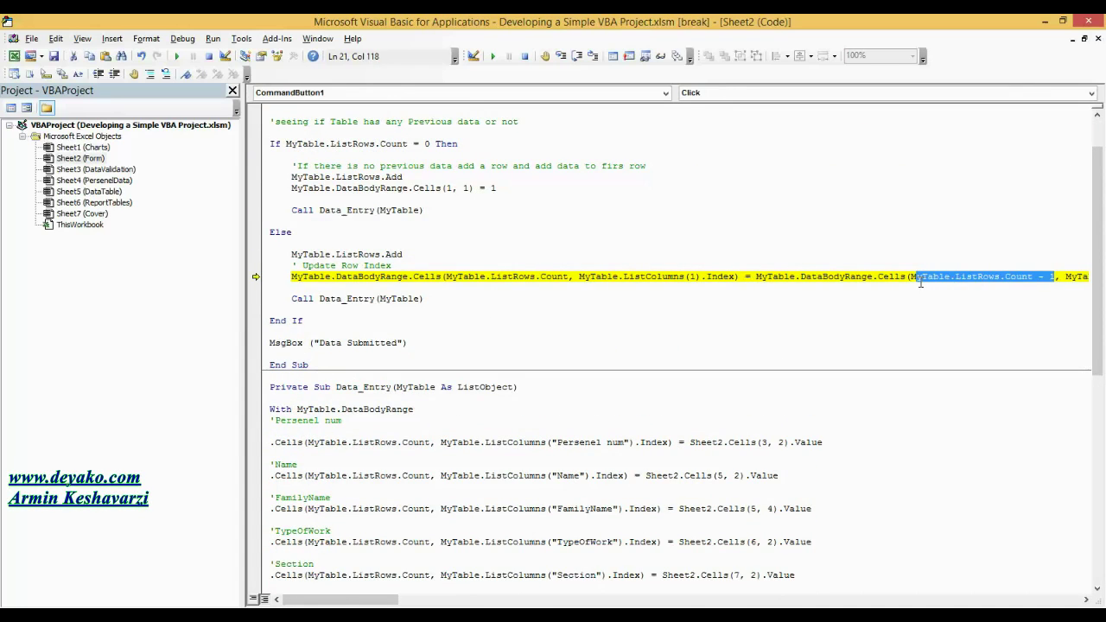
pyautogui.moveTo(380, 602); pyautogui.dragTo(418, 603)
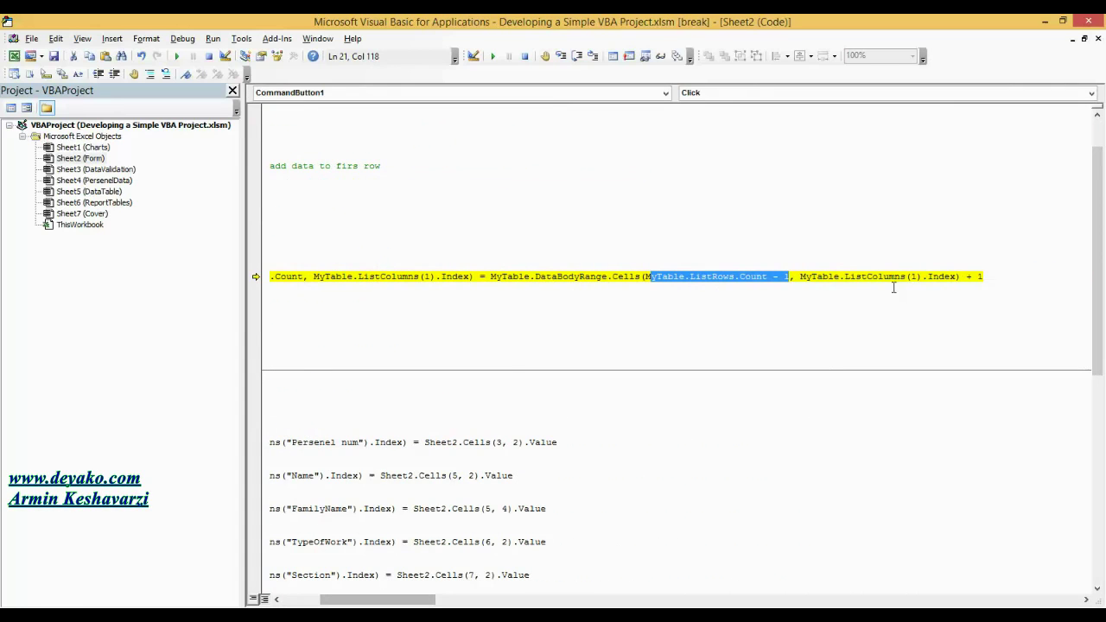
pyautogui.moveTo(600, 276); pyautogui.dragTo(268, 276)
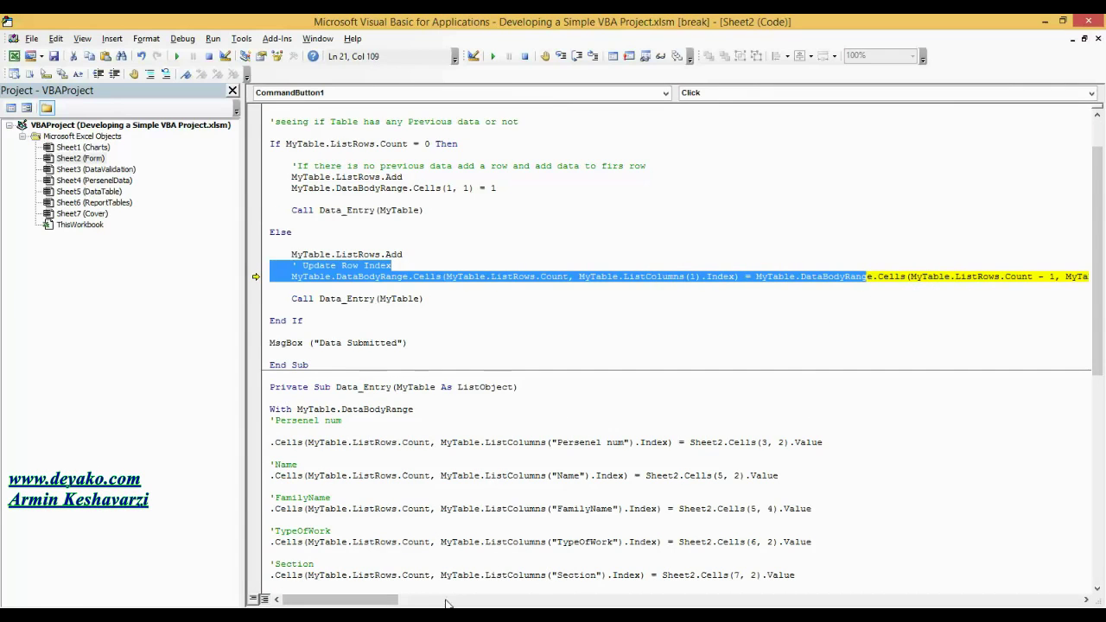
pyautogui.moveTo(363, 602)
pyautogui.mouseDown()
pyautogui.moveTo(428, 605)
pyautogui.moveTo(317, 602)
pyautogui.mouseUp()
pyautogui.doubleClick(780, 277)
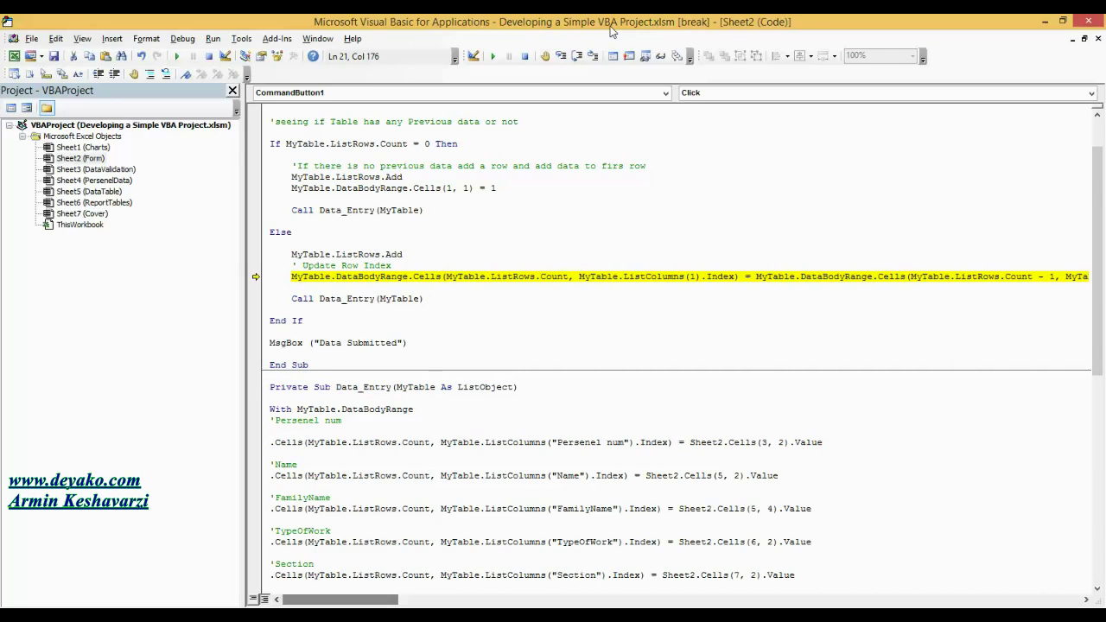
pyautogui.press('F8')
pyautogui.moveTo(490, 276)
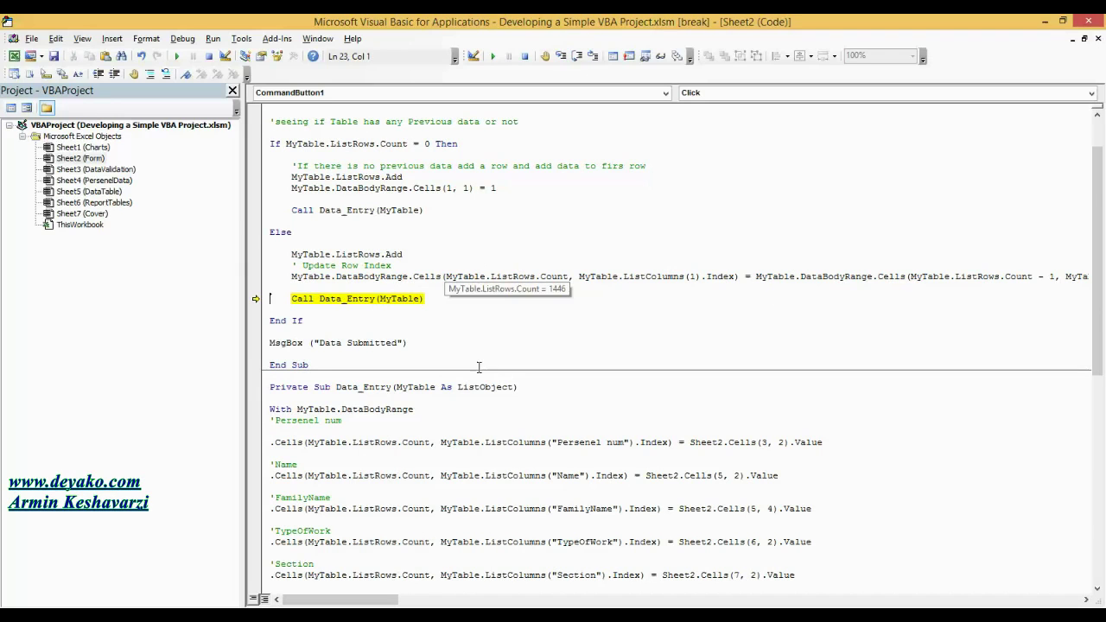
# - Select the table's row column on the DataTable sheet and scroll to its bottom
pyautogui.click(195, 549)
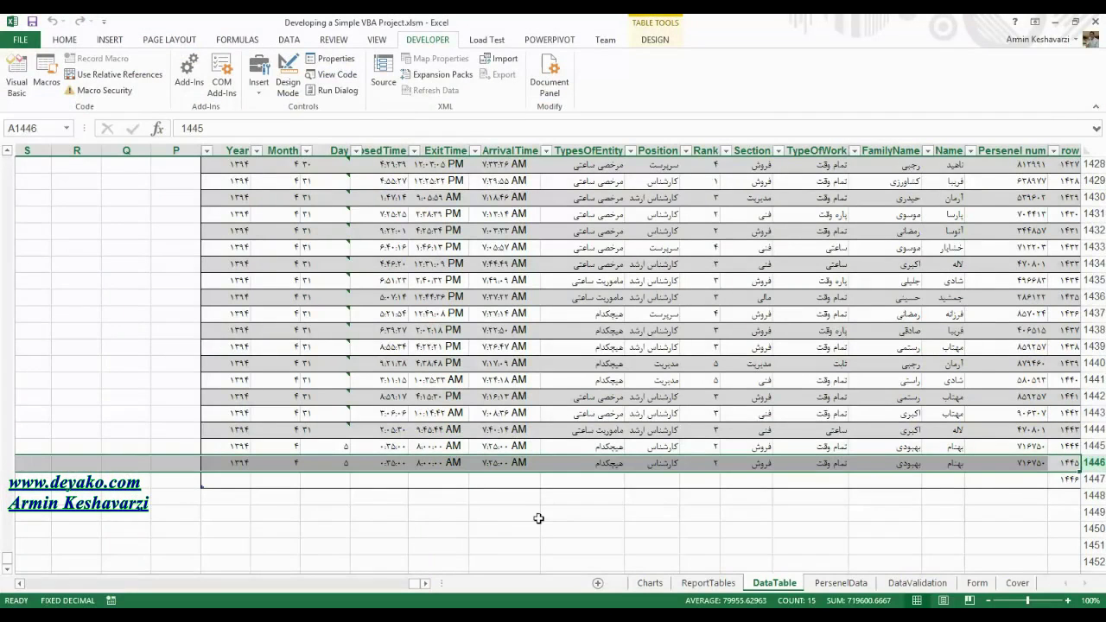
pyautogui.click(1030, 506)
pyautogui.click(1069, 479)
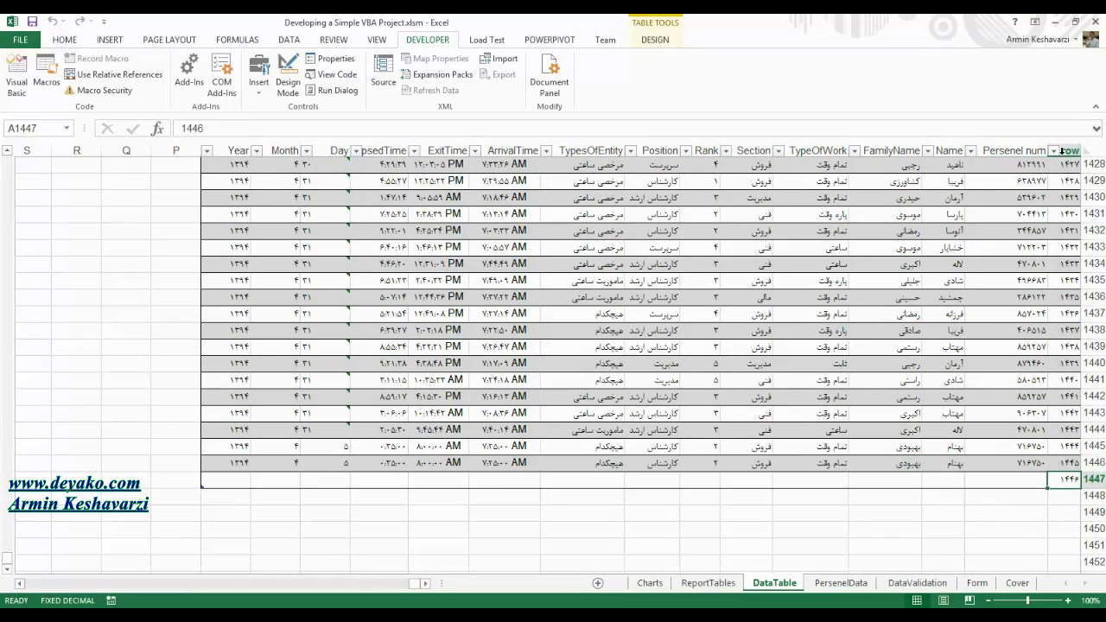
pyautogui.click(1066, 148)
pyautogui.moveTo(14, 558); pyautogui.dragTo(25, 102)
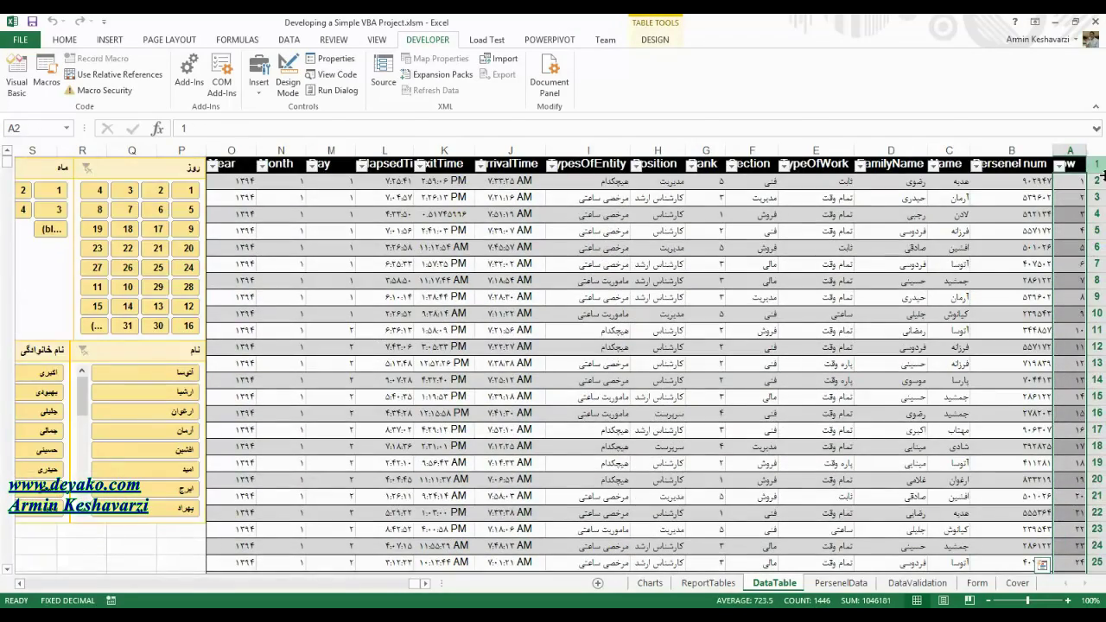
pyautogui.moveTo(1076, 180); pyautogui.dragTo(1071, 563)
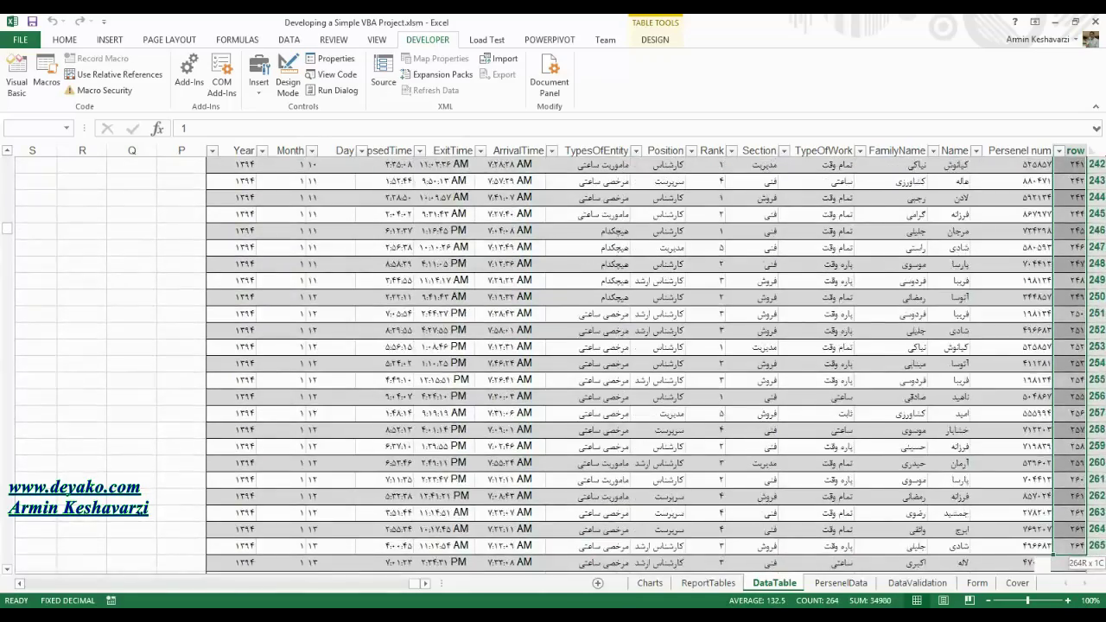
pyautogui.moveTo(1070, 563); pyautogui.dragTo(1070, 563)
pyautogui.moveTo(7, 285); pyautogui.dragTo(7, 559)
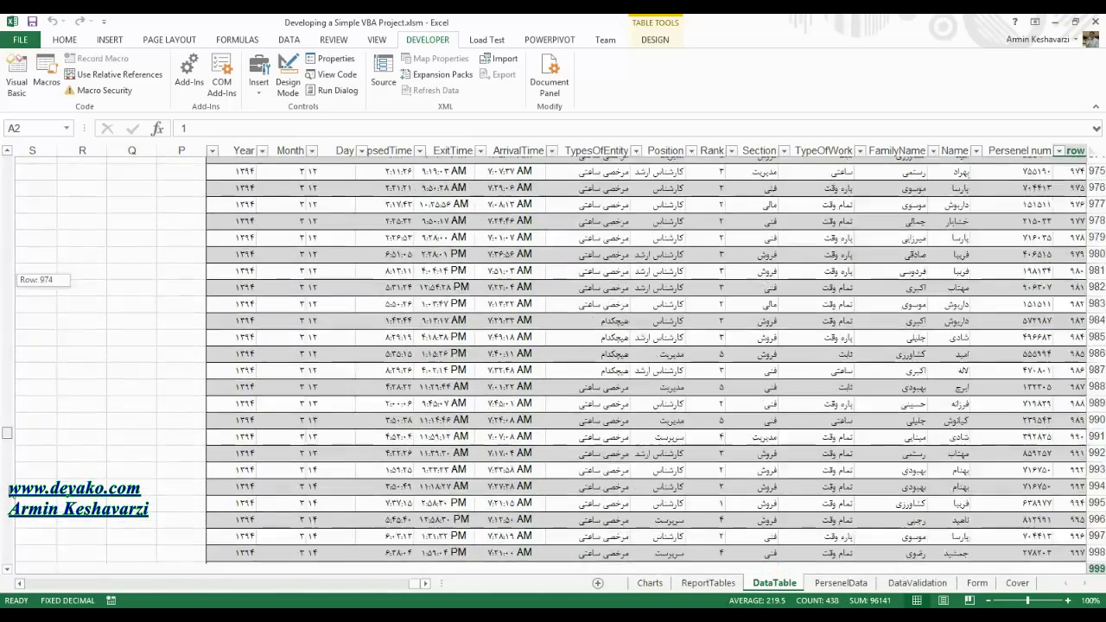
# - Confirm the new row's index cell shows 1446, then return to the paused macro
pyautogui.click(1070, 562)
pyautogui.click(1072, 543)
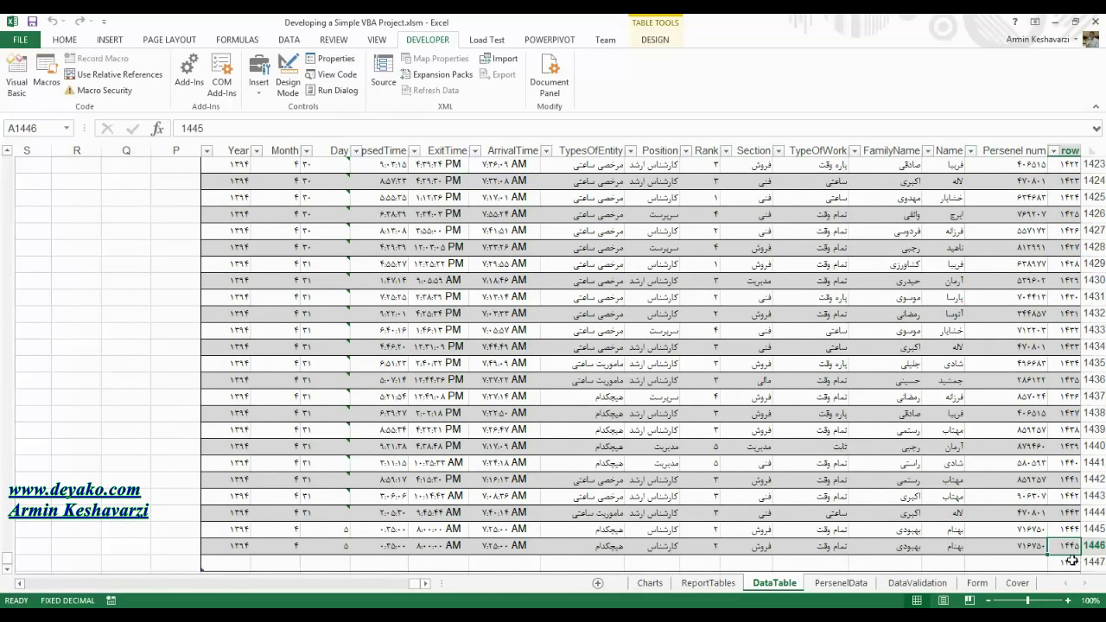
pyautogui.click(1059, 565)
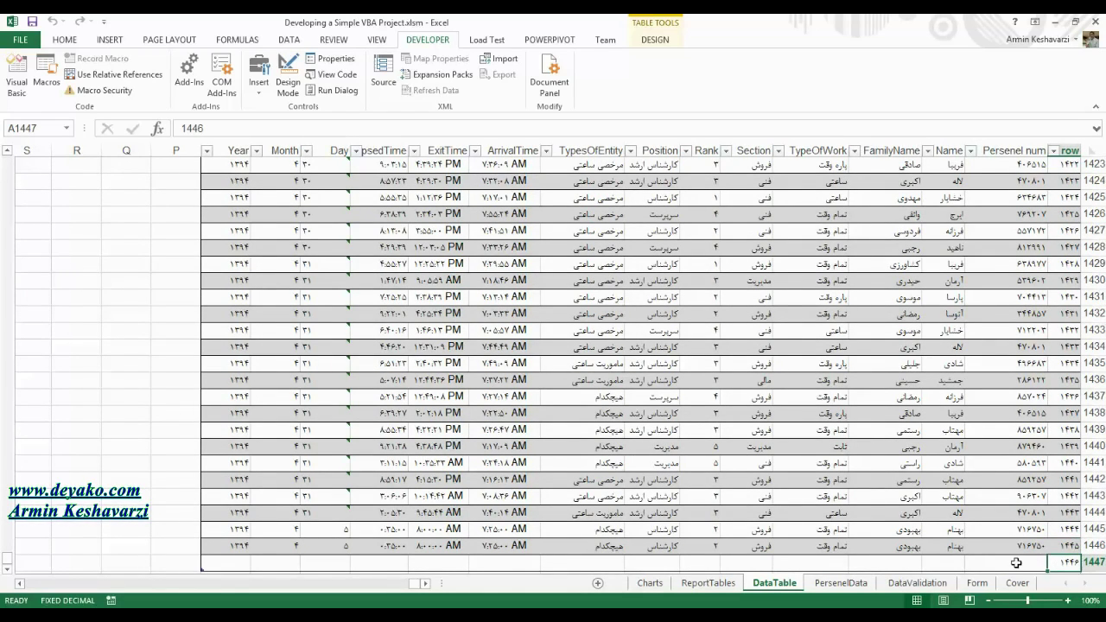
pyautogui.moveTo(1003, 563); pyautogui.dragTo(223, 560)
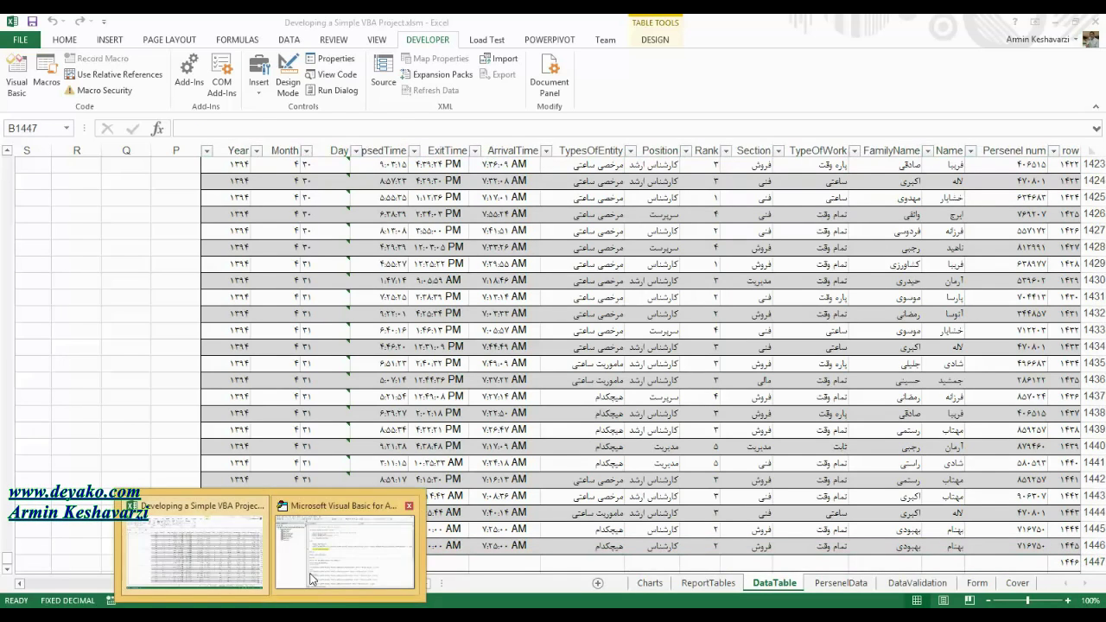
pyautogui.moveTo(121, 601)
pyautogui.click(315, 575)
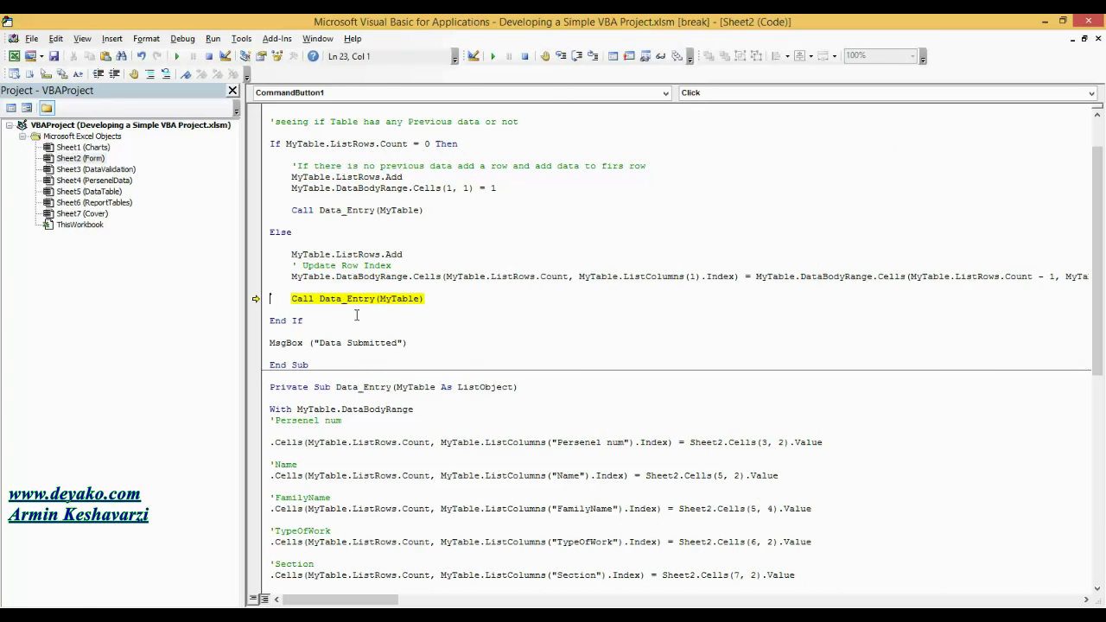
# - Check the MyTable value passed in and step into the Data_Entry procedure
pyautogui.doubleClick(398, 299)
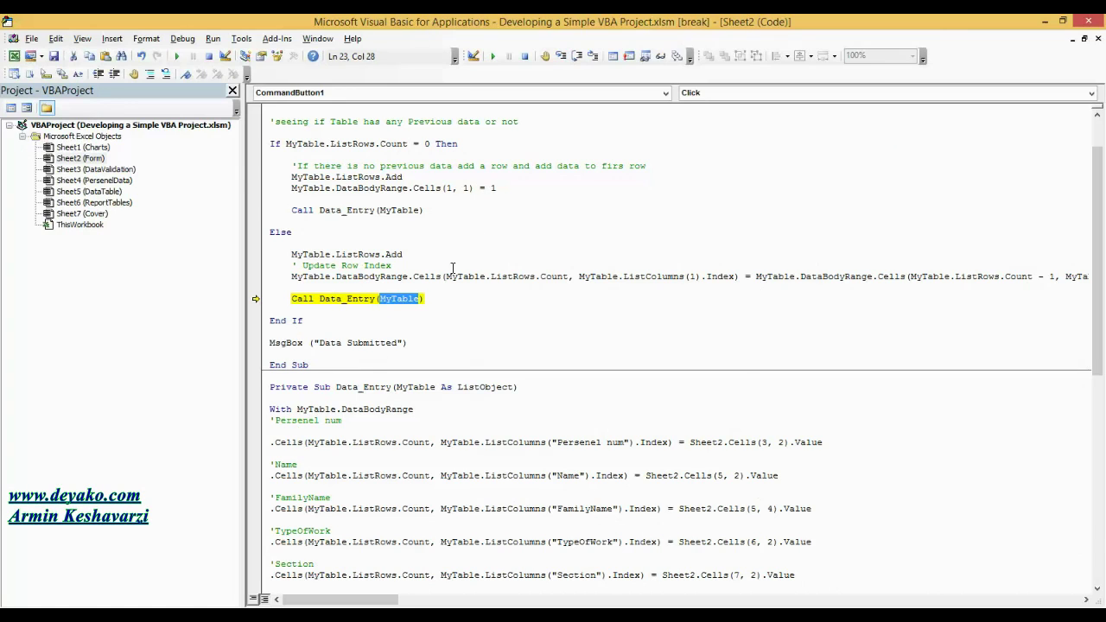
pyautogui.press('F8')
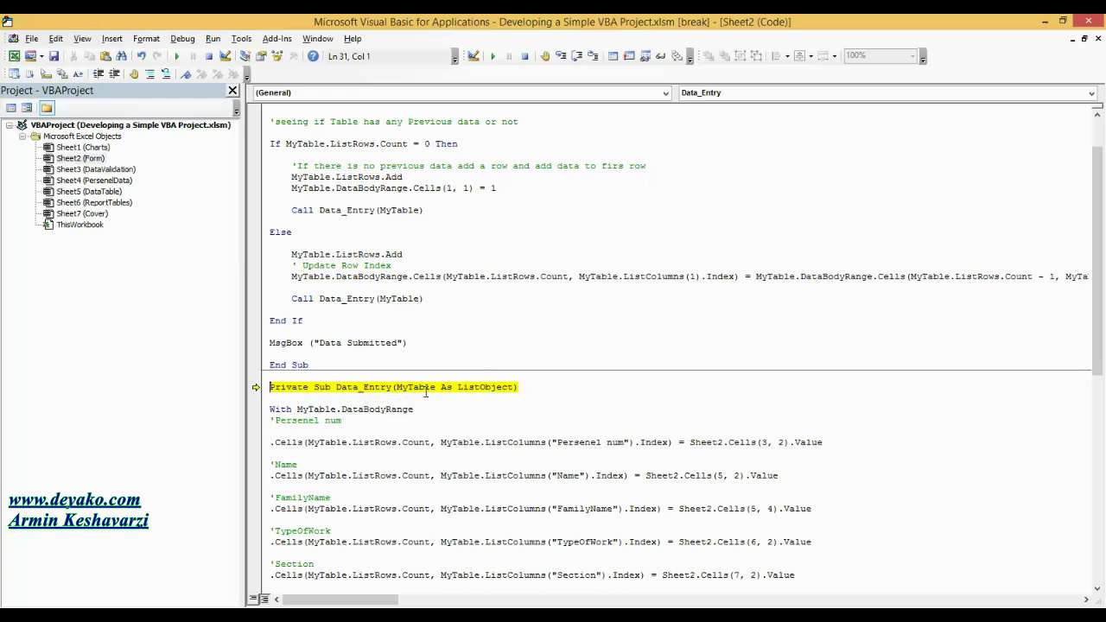
pyautogui.moveTo(415, 387)
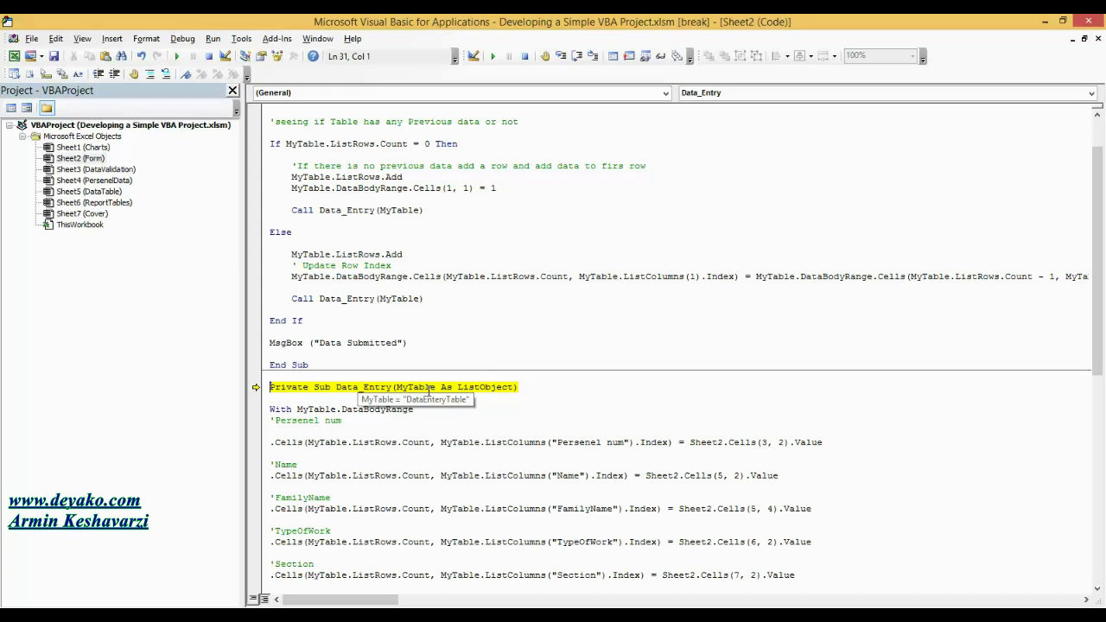
pyautogui.click(405, 304)
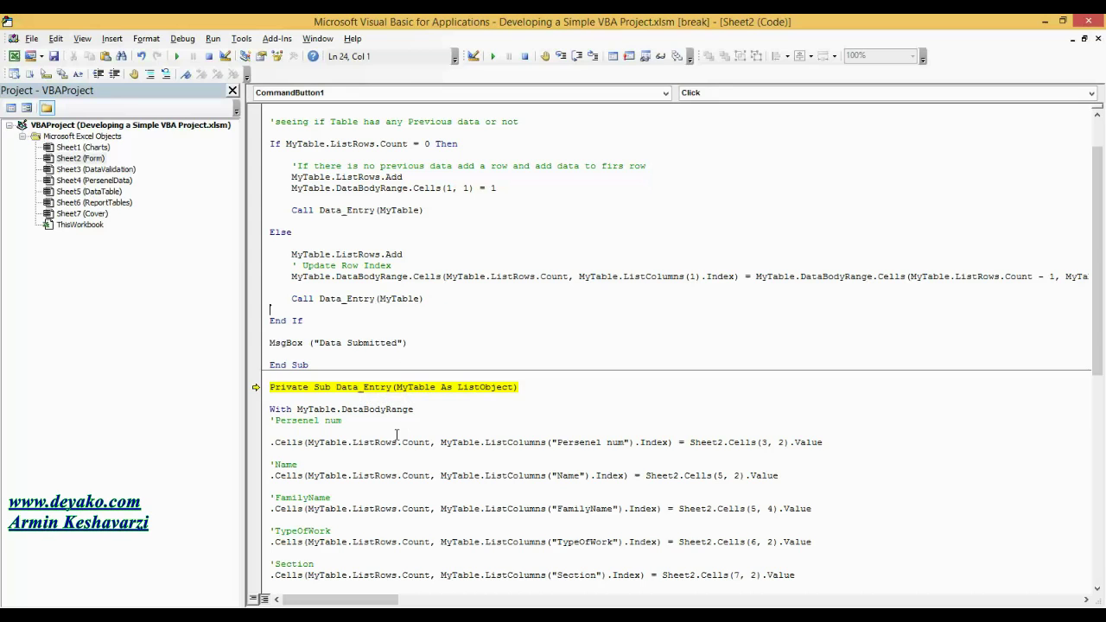
pyautogui.click(561, 56)
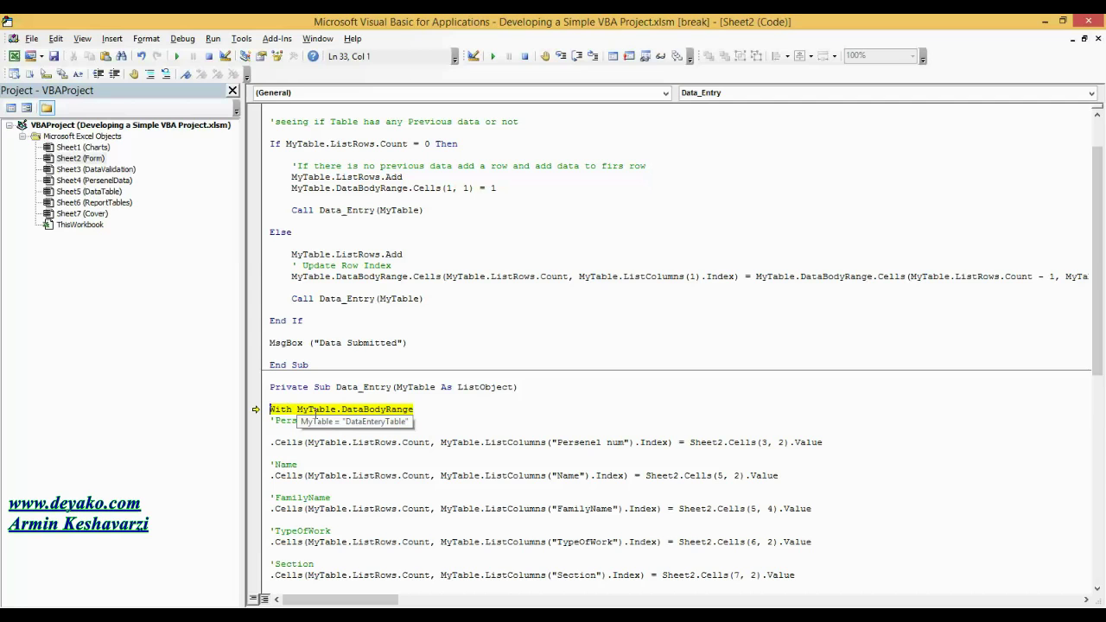
pyautogui.moveTo(342, 410)
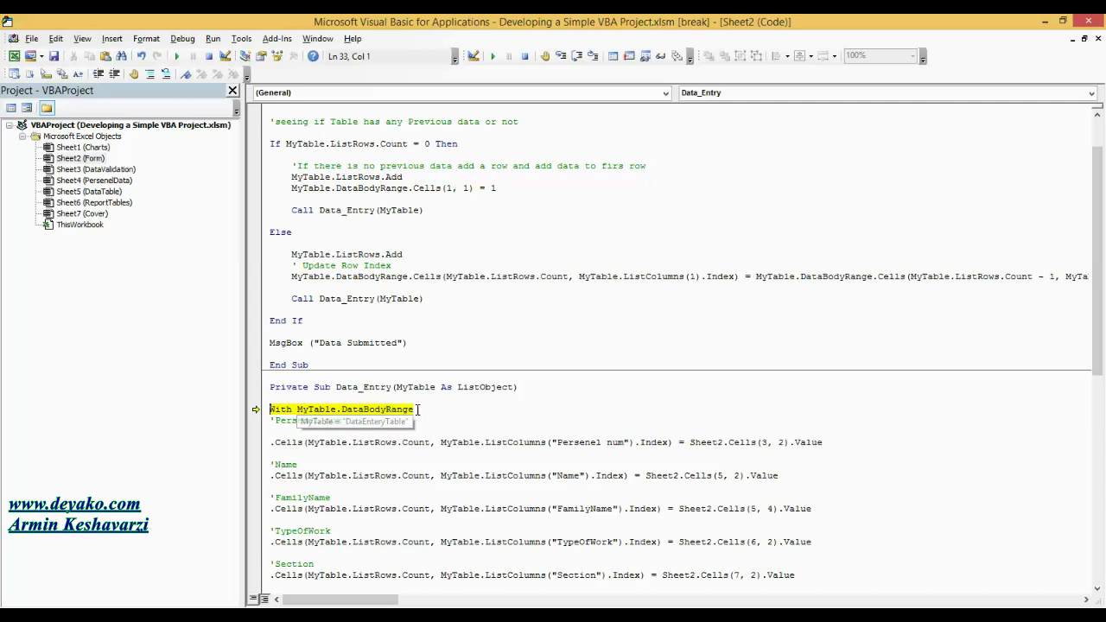
# - Highlight the block of column-writing lines and where the With block ends
pyautogui.moveTo(1103, 331); pyautogui.dragTo(1103, 408)
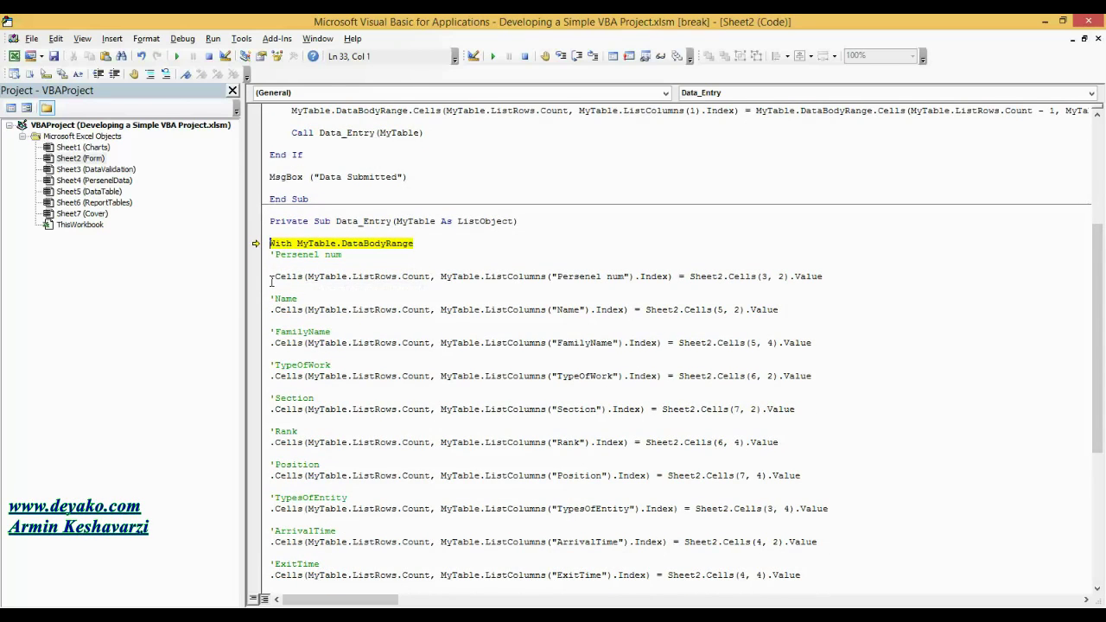
pyautogui.moveTo(273, 276); pyautogui.dragTo(421, 575)
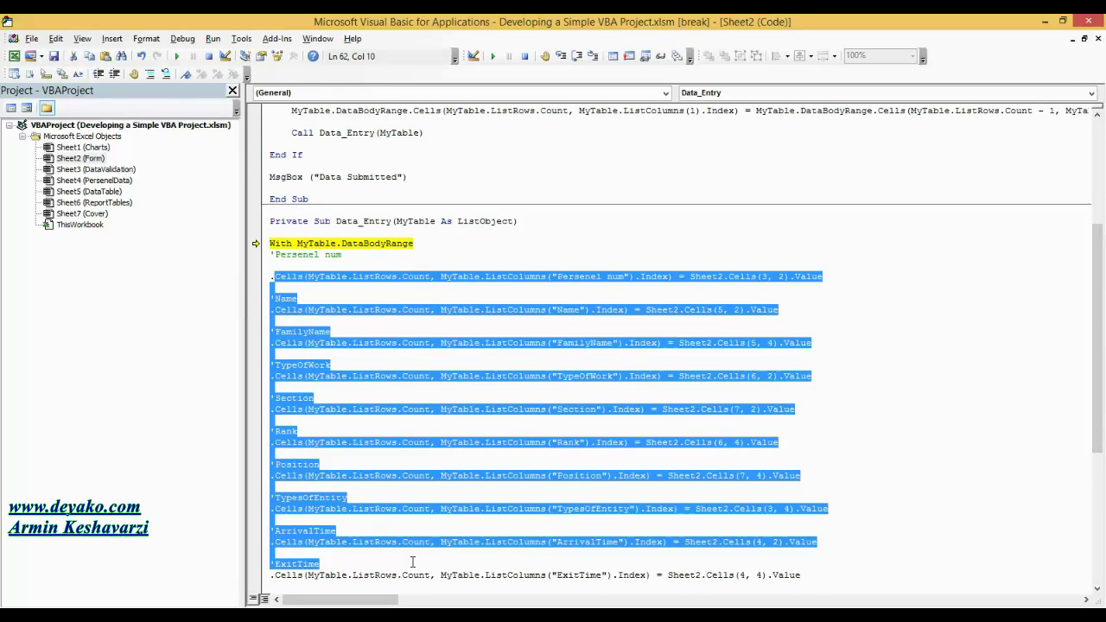
pyautogui.scroll(-5, 319, 504)
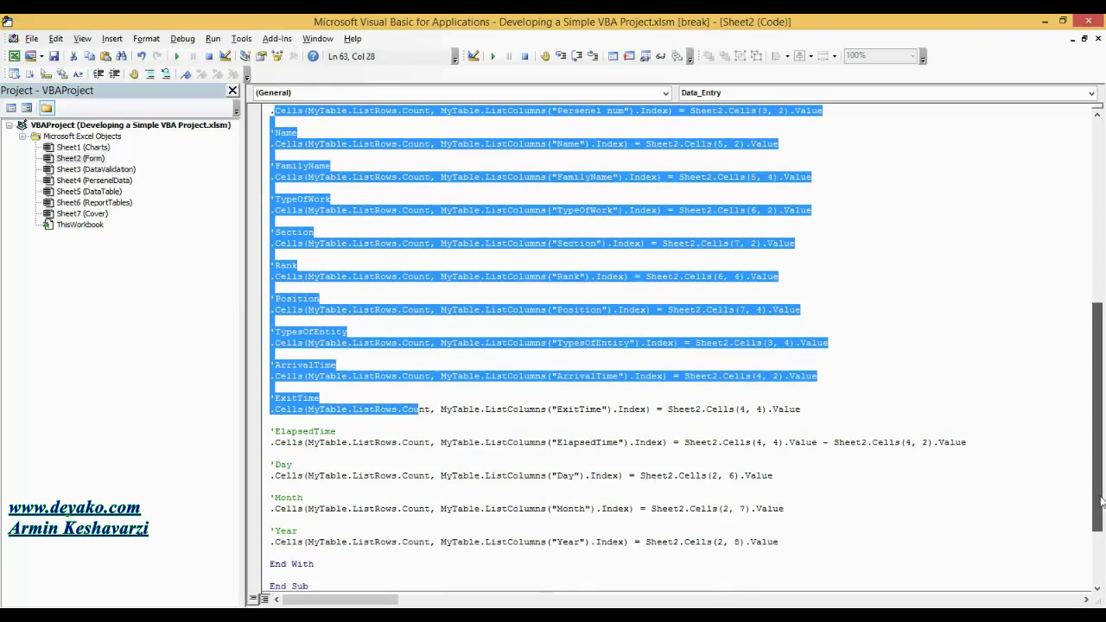
pyautogui.scroll(-3, 319, 504)
pyautogui.moveTo(325, 456); pyautogui.dragTo(270, 453)
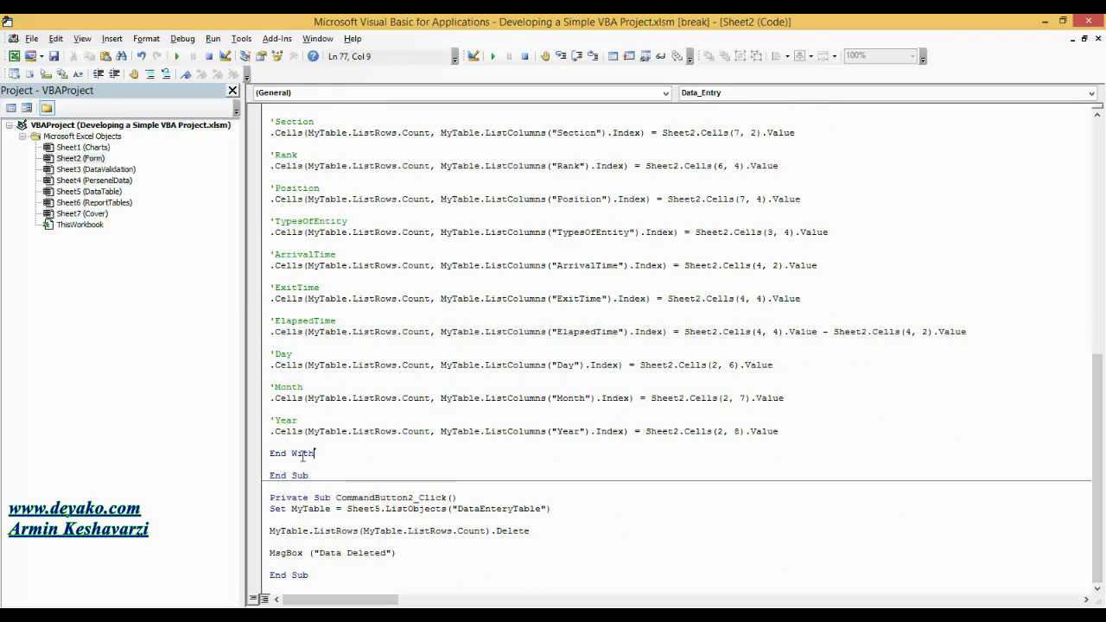
pyautogui.scroll(2, 1098, 477)
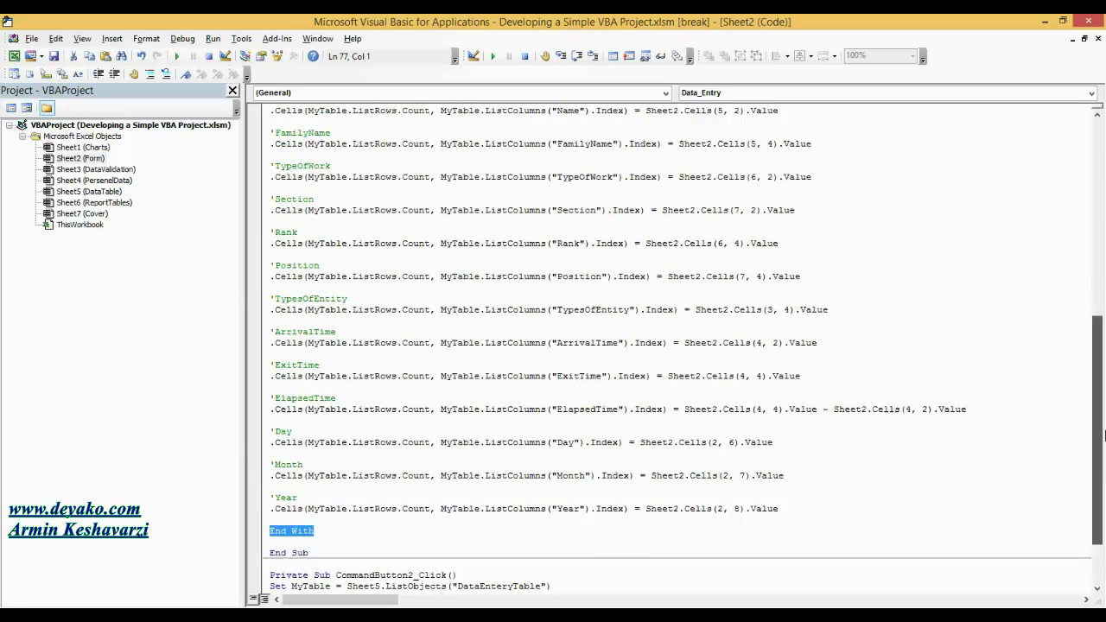
pyautogui.scroll(5, 1098, 477)
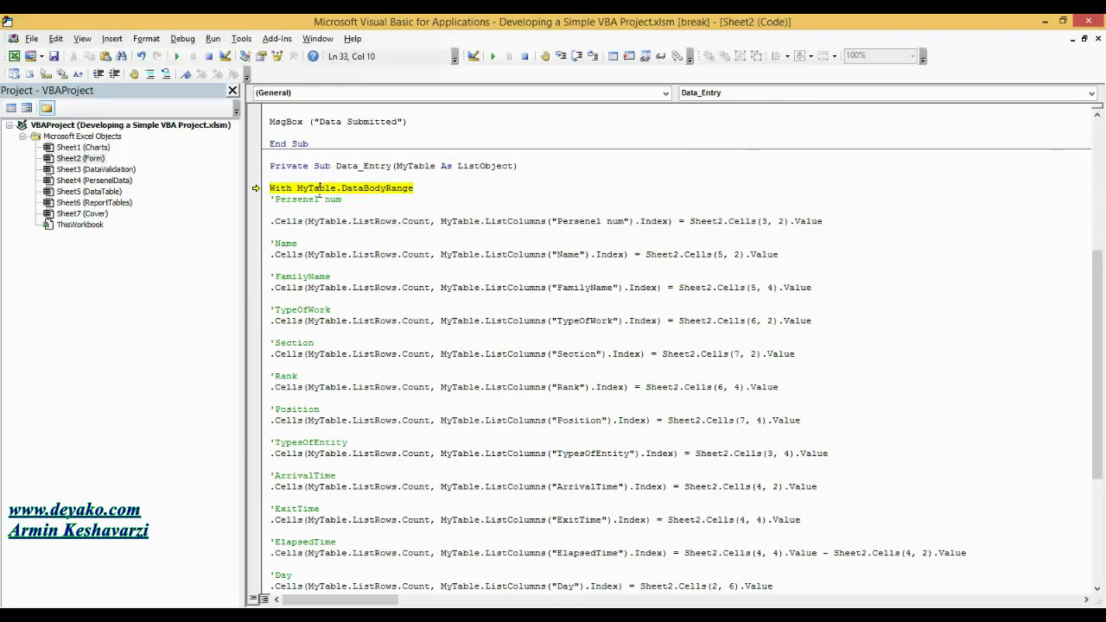
# - Trial-paste MyTable.DataBodyRange before the first .Cells line, undo it, and step on
pyautogui.moveTo(296, 188); pyautogui.dragTo(415, 188)
pyautogui.hotkey('ctrl', 'c')
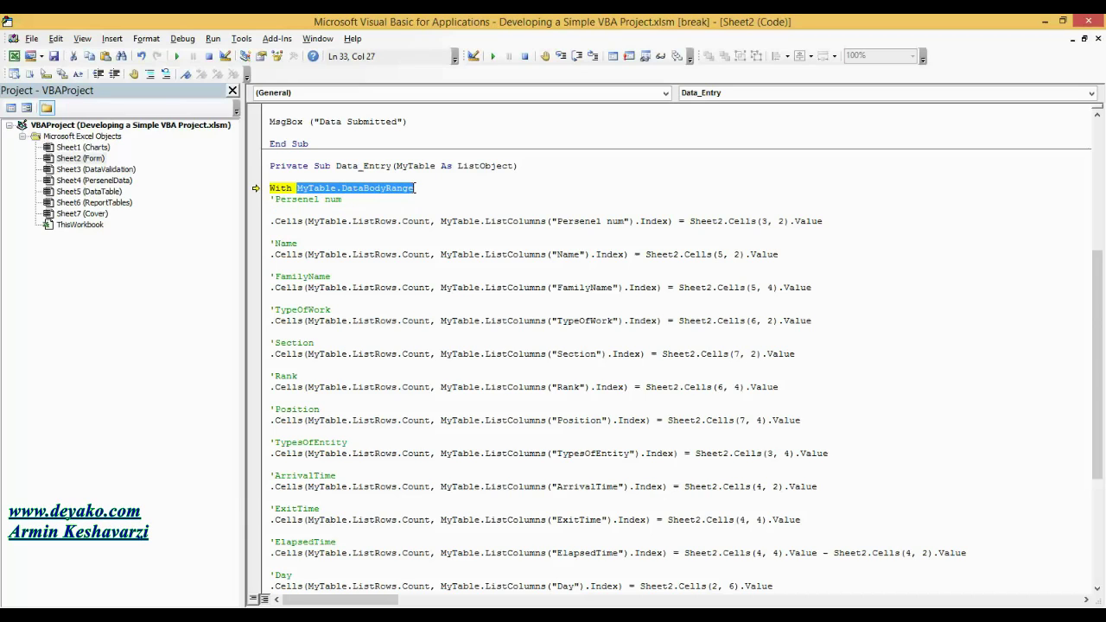
pyautogui.click(273, 221)
pyautogui.hotkey('ctrl', 'v')
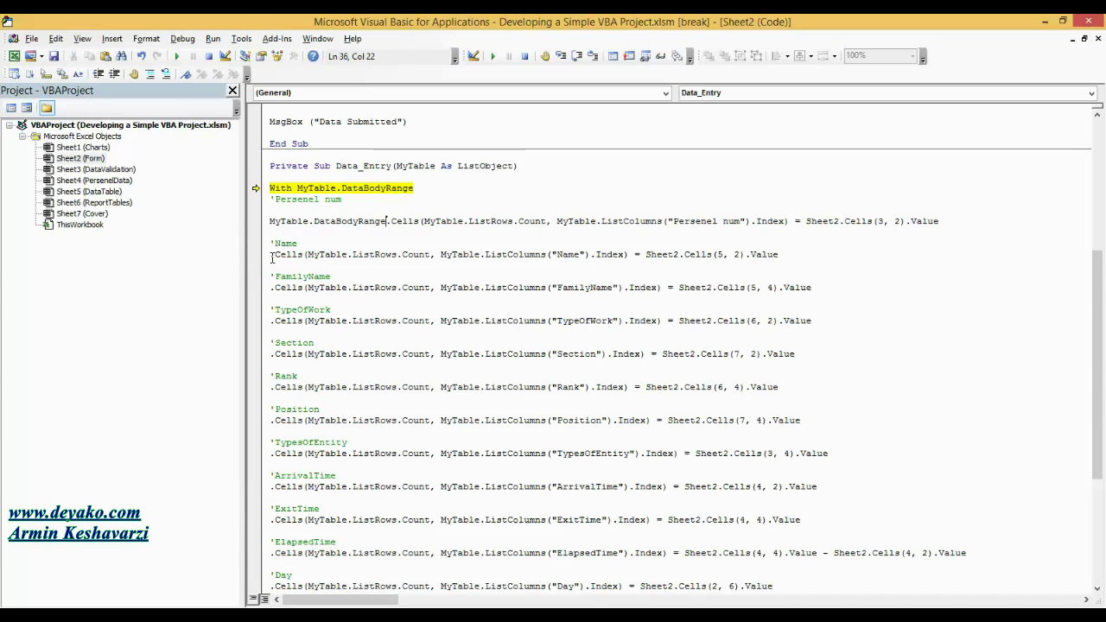
pyautogui.hotkey('ctrl', 'z')
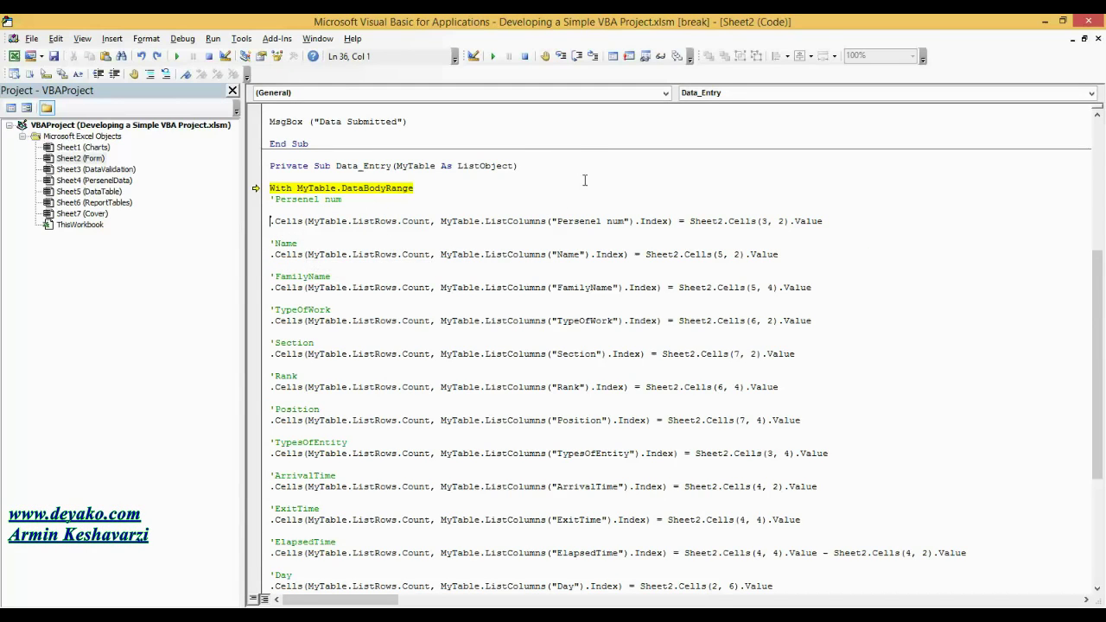
pyautogui.click(561, 56)
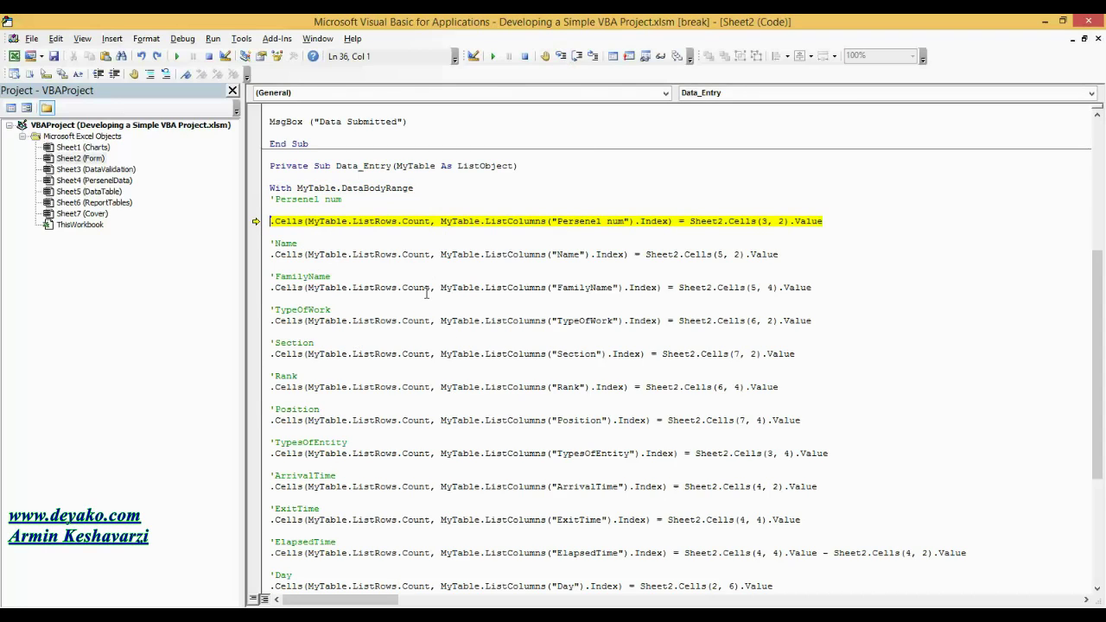
pyautogui.moveTo(419, 221)
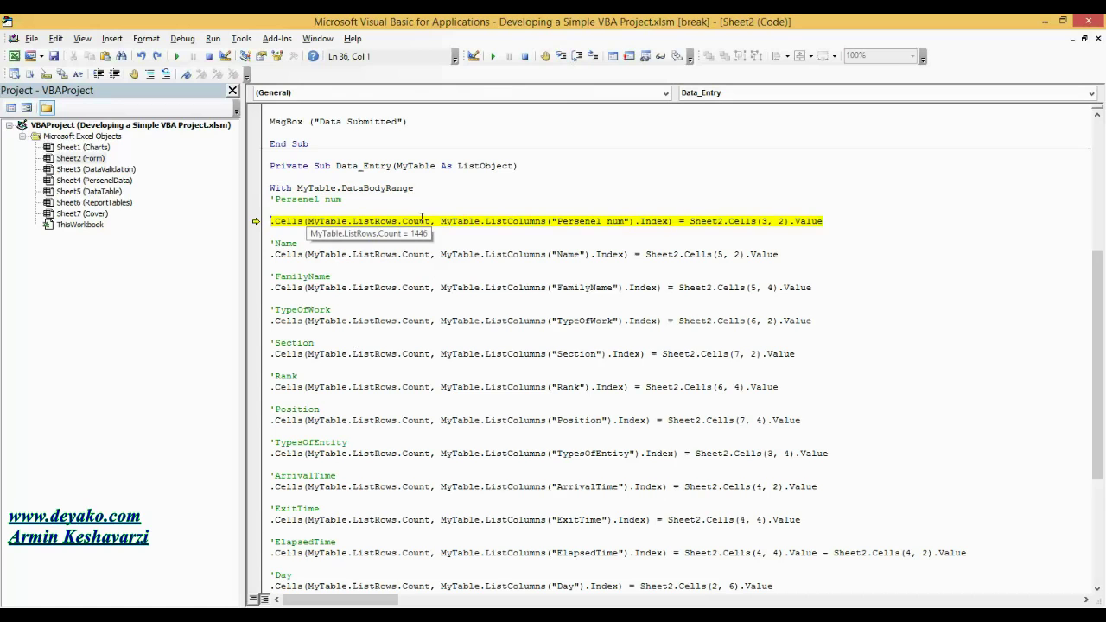
# - Check cells A1447 and B1447 of the new row, holding only index 1446
pyautogui.click(266, 585)
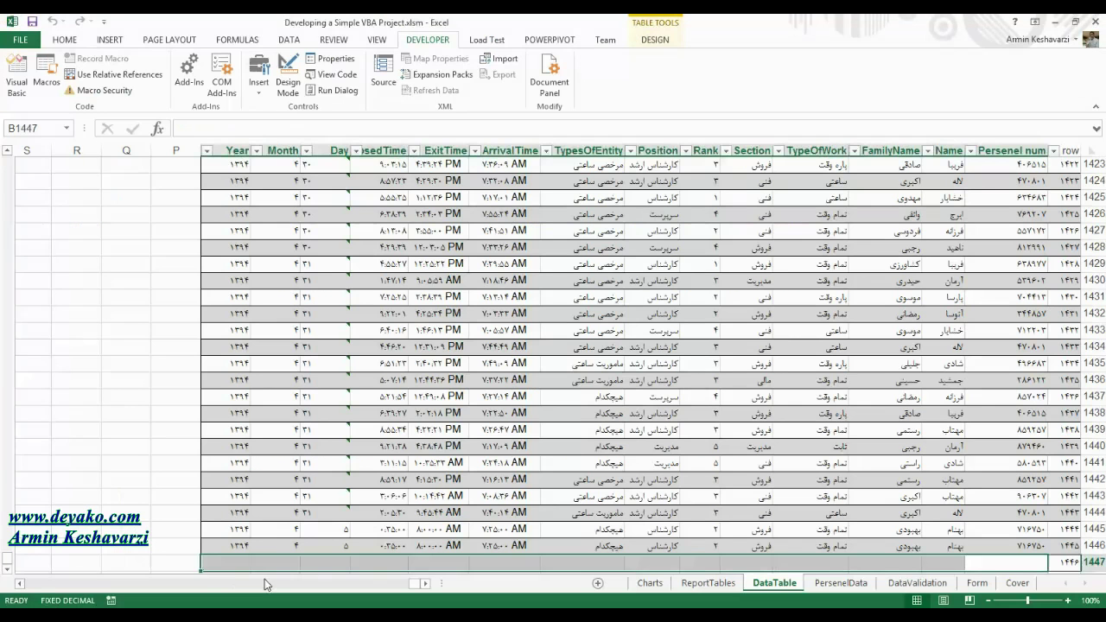
pyautogui.click(1067, 563)
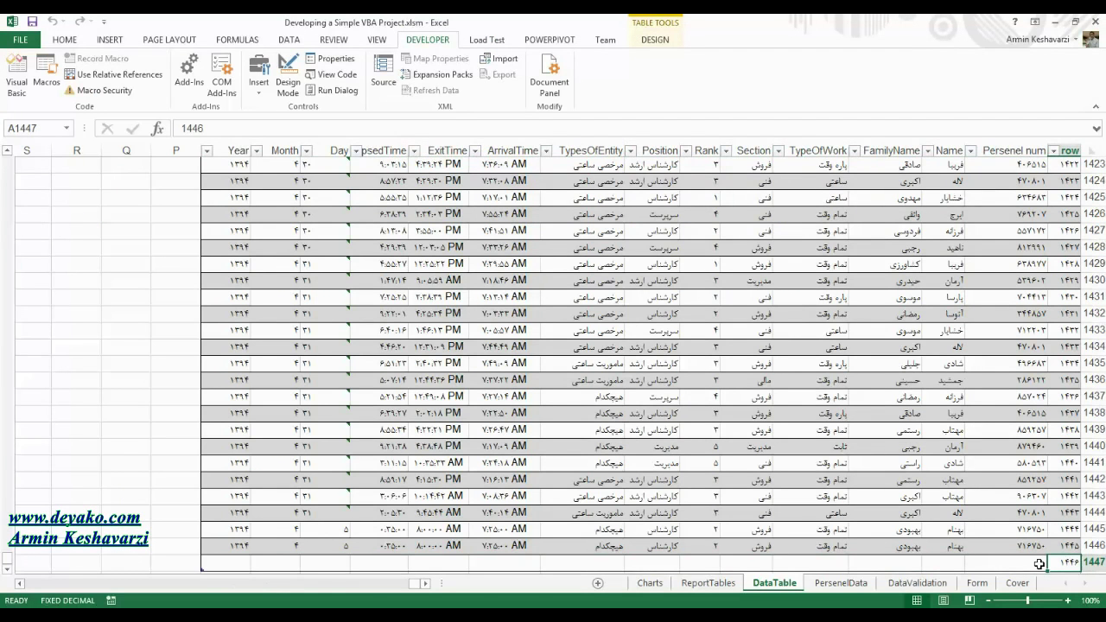
pyautogui.click(1026, 565)
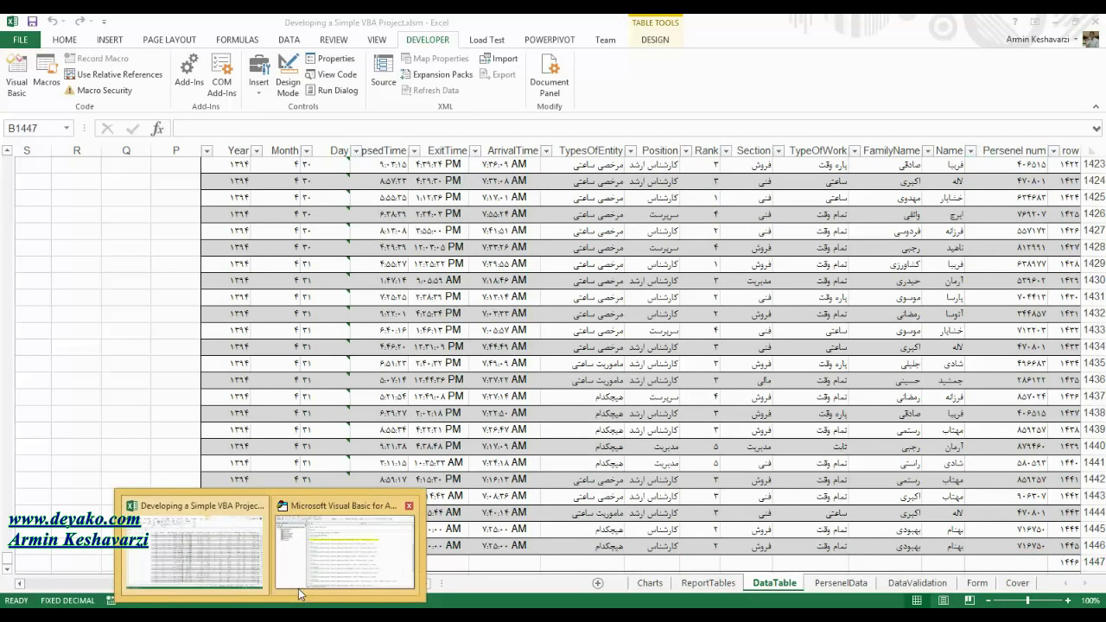
pyautogui.moveTo(299, 595)
pyautogui.click(346, 553)
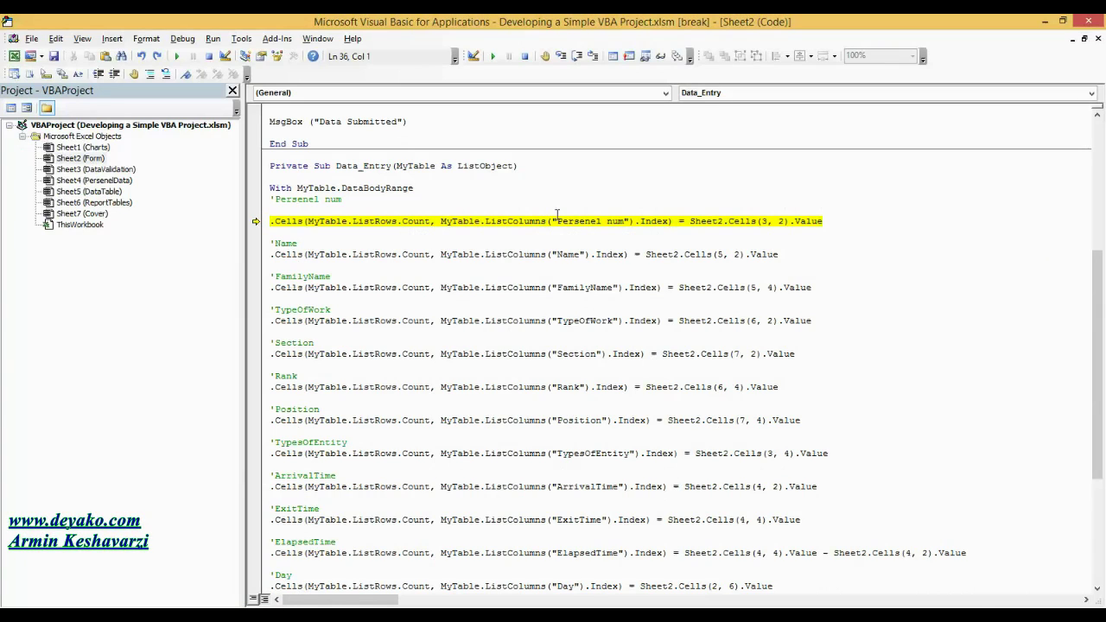
pyautogui.moveTo(333, 222)
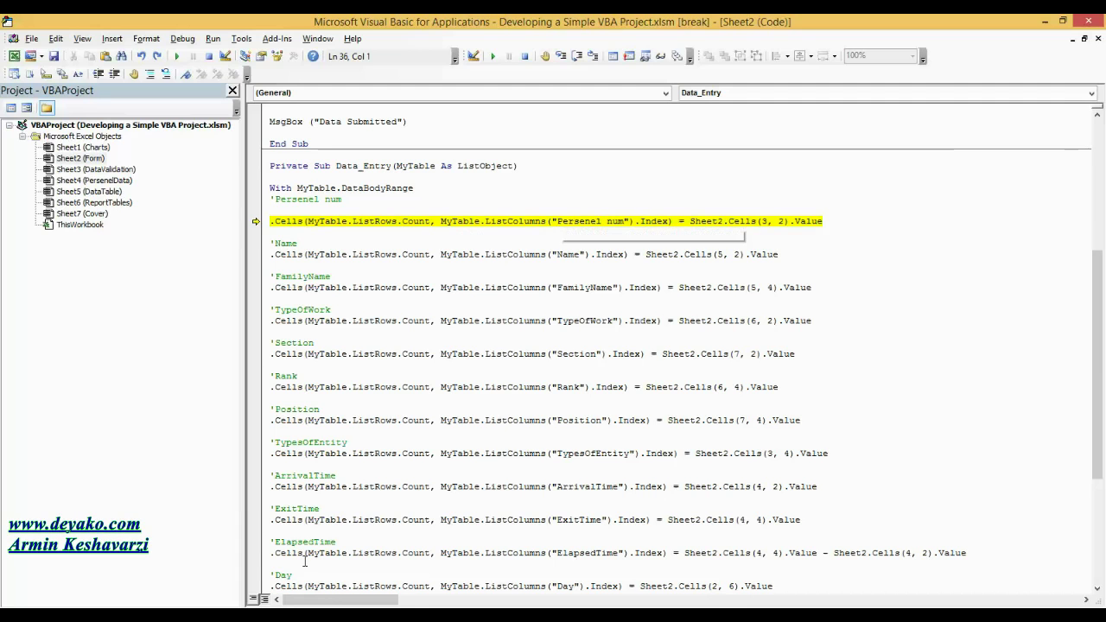
# - Select the Persenel num column, then highlight the line's Form Cells(3, 2).Value source
pyautogui.click(220, 558)
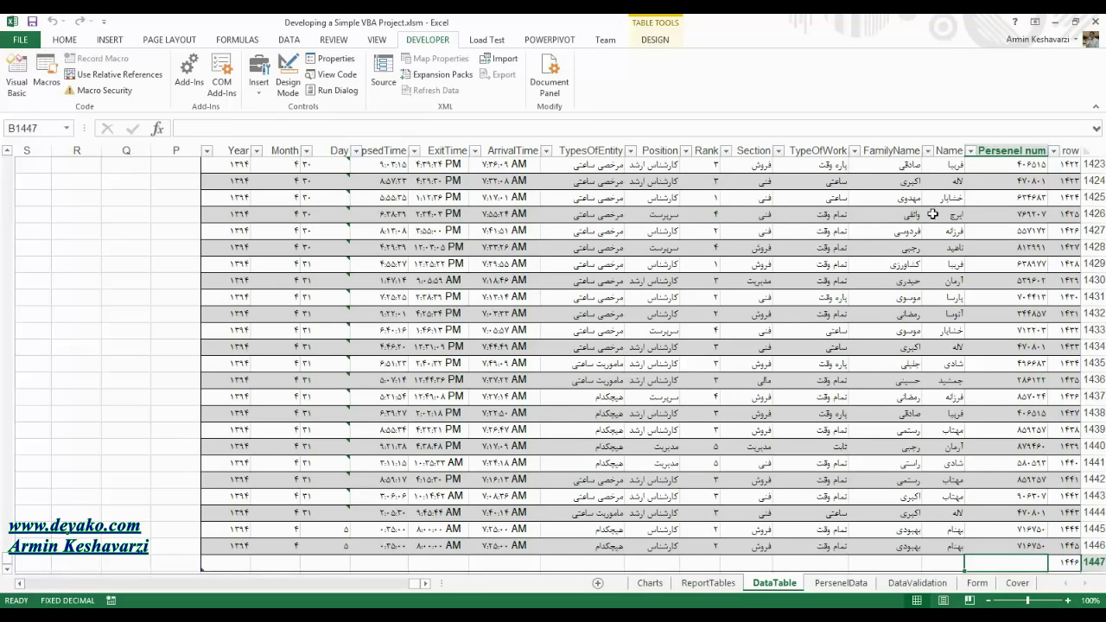
pyautogui.click(1036, 151)
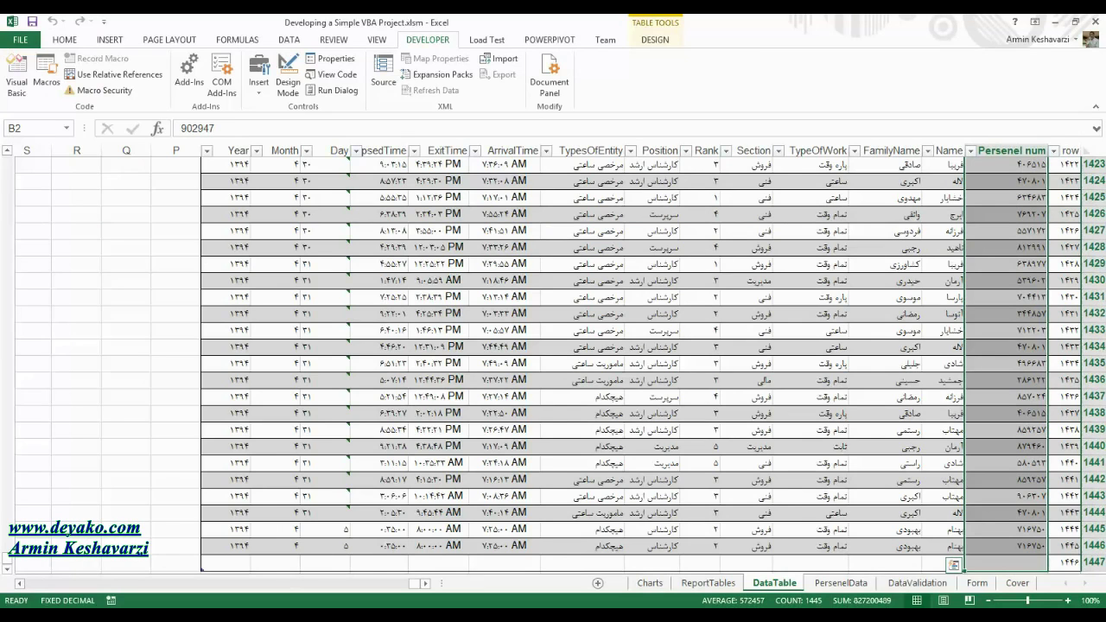
pyautogui.click(345, 531)
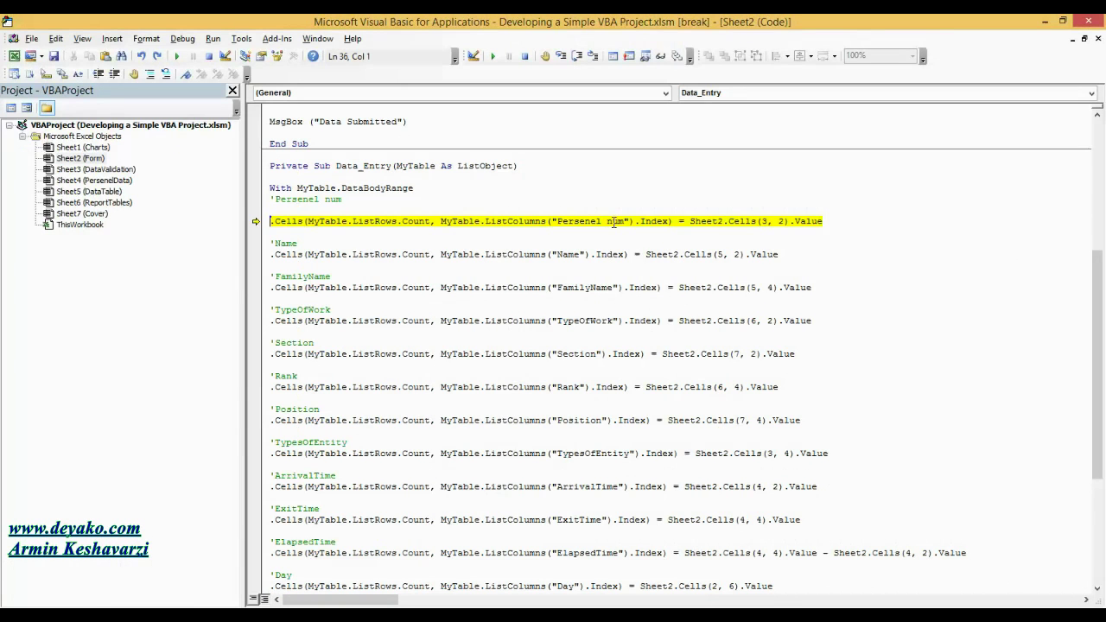
pyautogui.moveTo(627, 221); pyautogui.dragTo(557, 222)
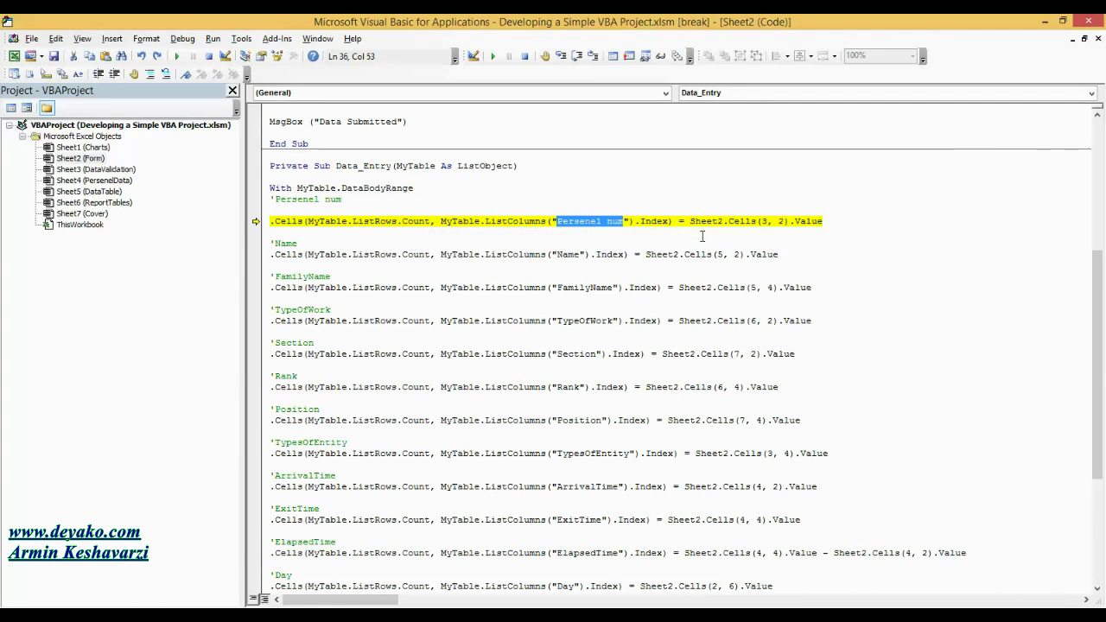
pyautogui.moveTo(685, 223)
pyautogui.mouseDown()
pyautogui.moveTo(673, 223)
pyautogui.moveTo(714, 223)
pyautogui.mouseUp()
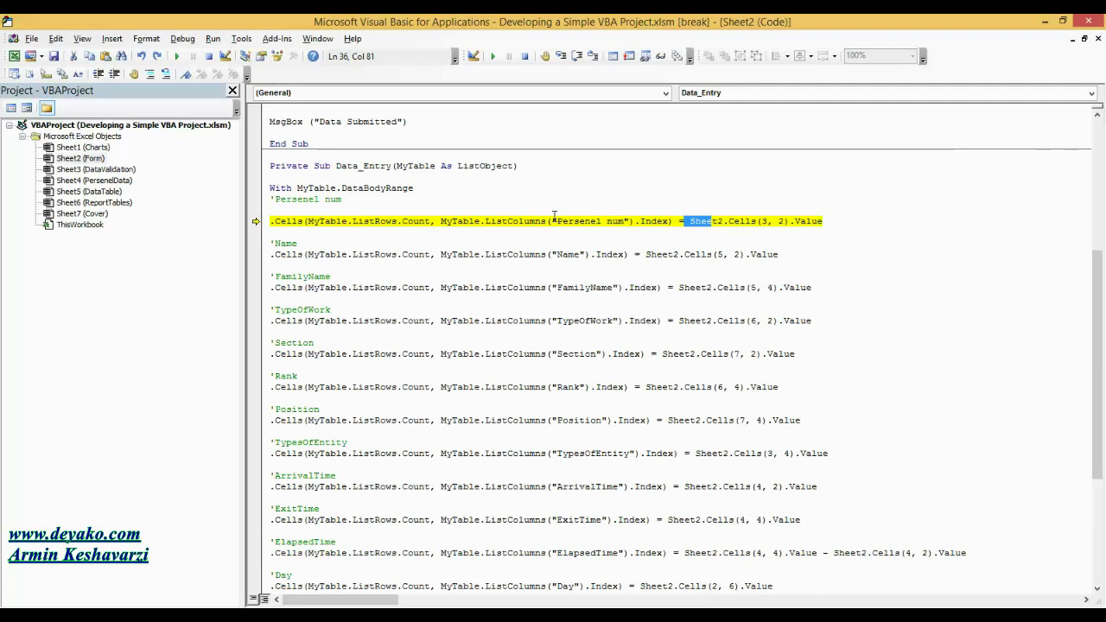
pyautogui.moveTo(729, 222); pyautogui.dragTo(758, 228)
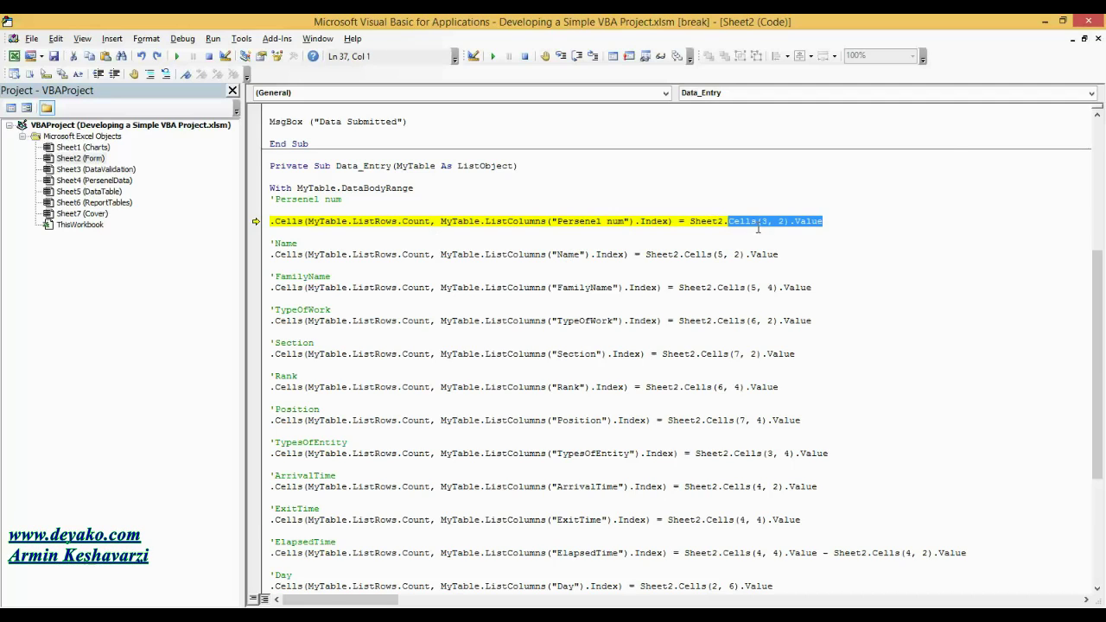
pyautogui.moveTo(811, 226)
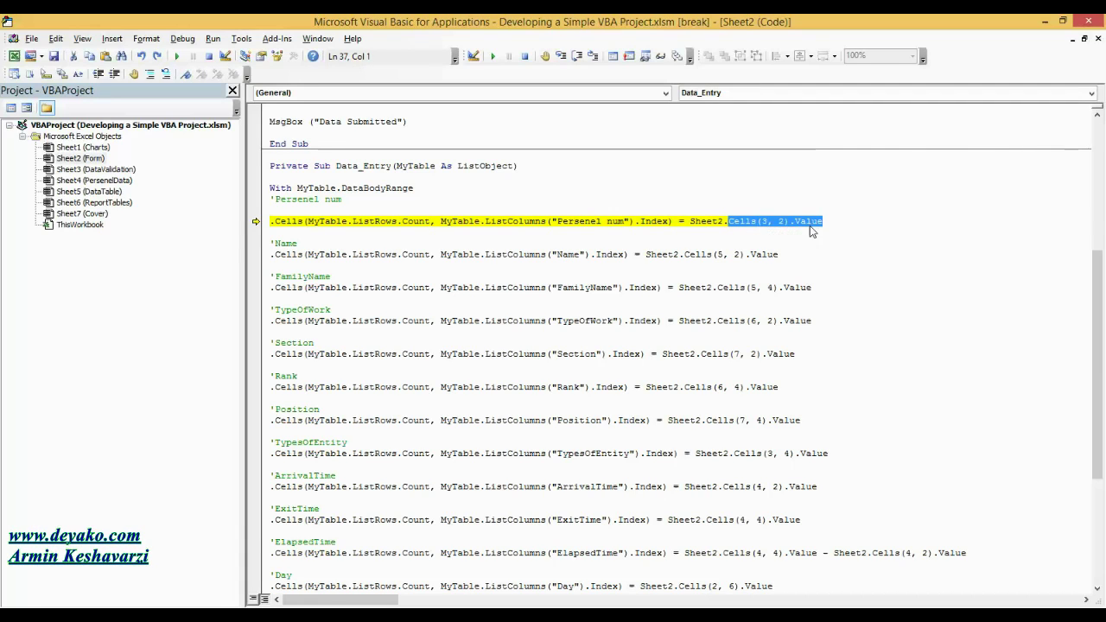
pyautogui.moveTo(793, 222); pyautogui.dragTo(790, 222)
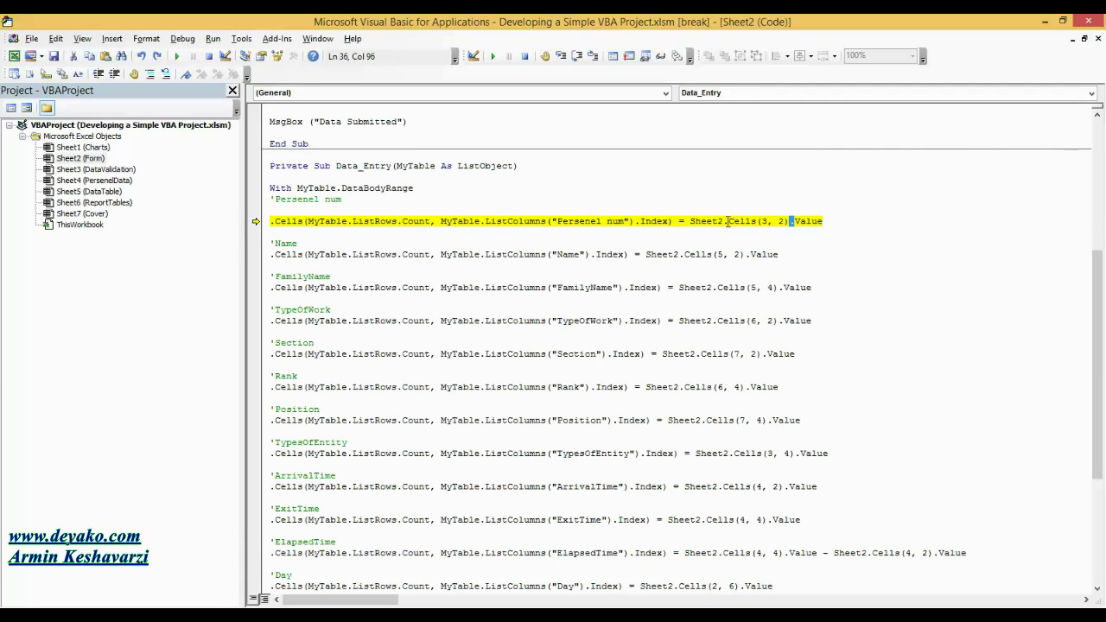
# - Switch to the workbook's Form sheet
pyautogui.click(268, 616)
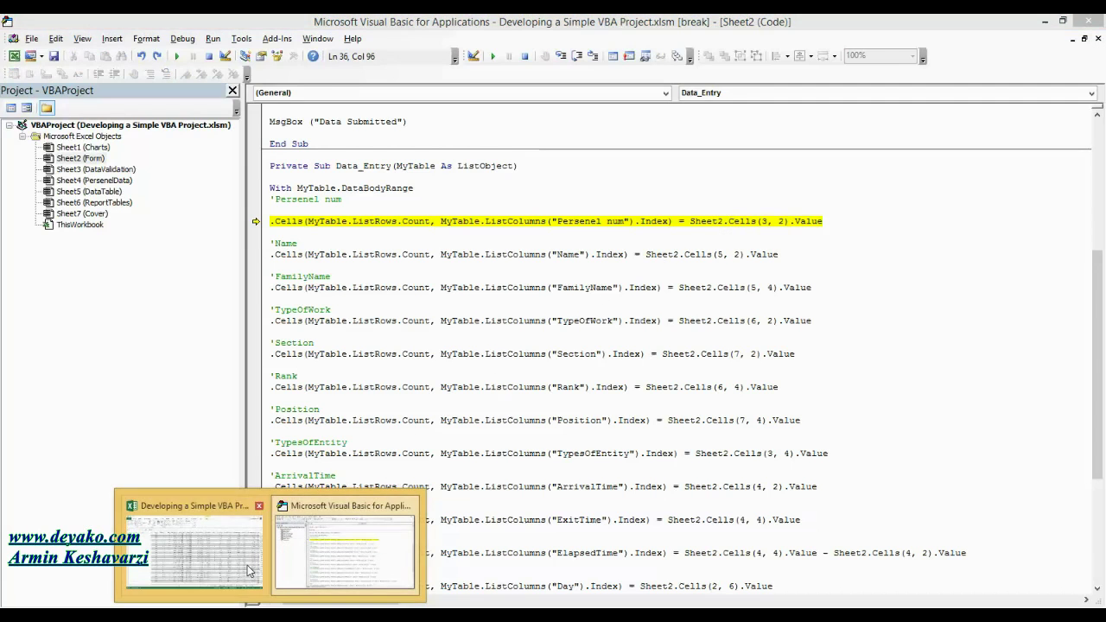
pyautogui.click(249, 570)
pyautogui.click(977, 584)
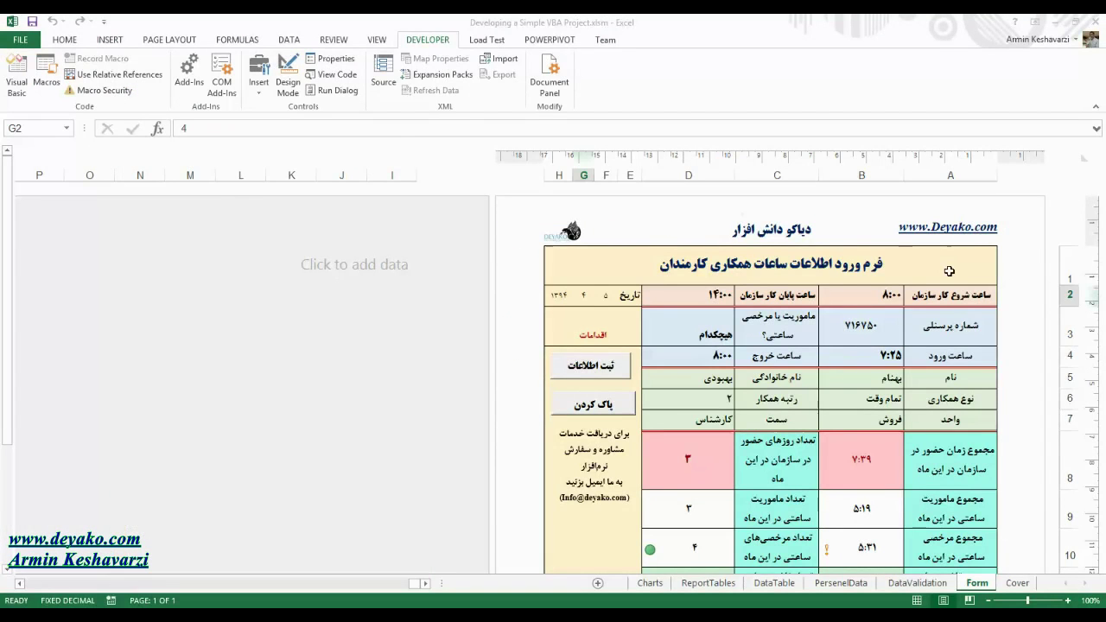
# - Check the Form sheet's personnel number label in A3 and value in B3
pyautogui.click(1071, 279)
pyautogui.click(1070, 295)
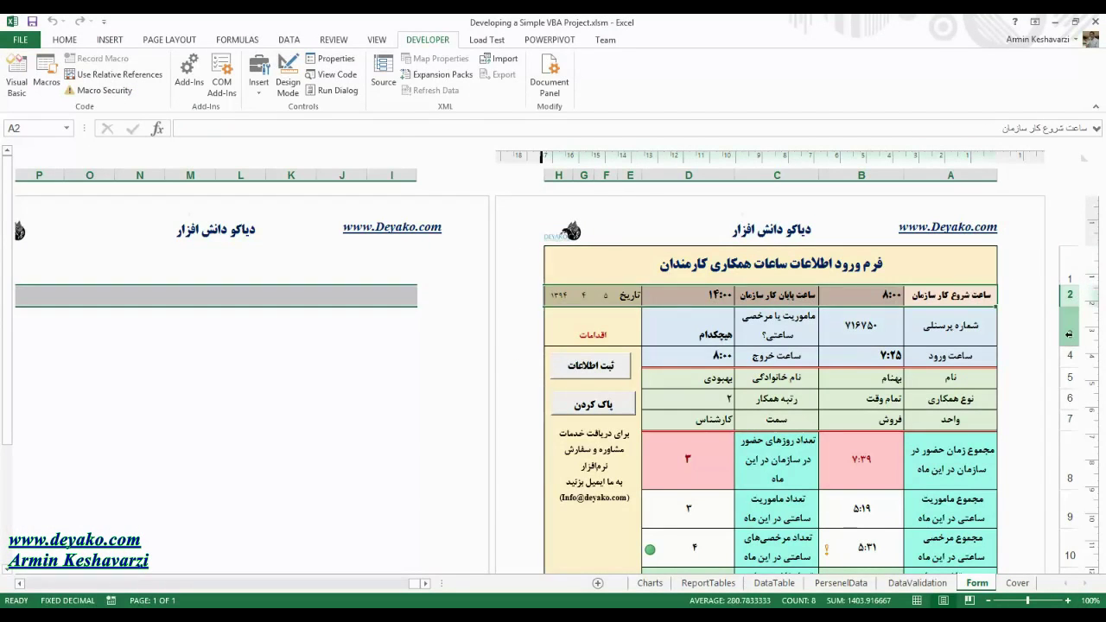
pyautogui.click(1069, 335)
pyautogui.click(949, 328)
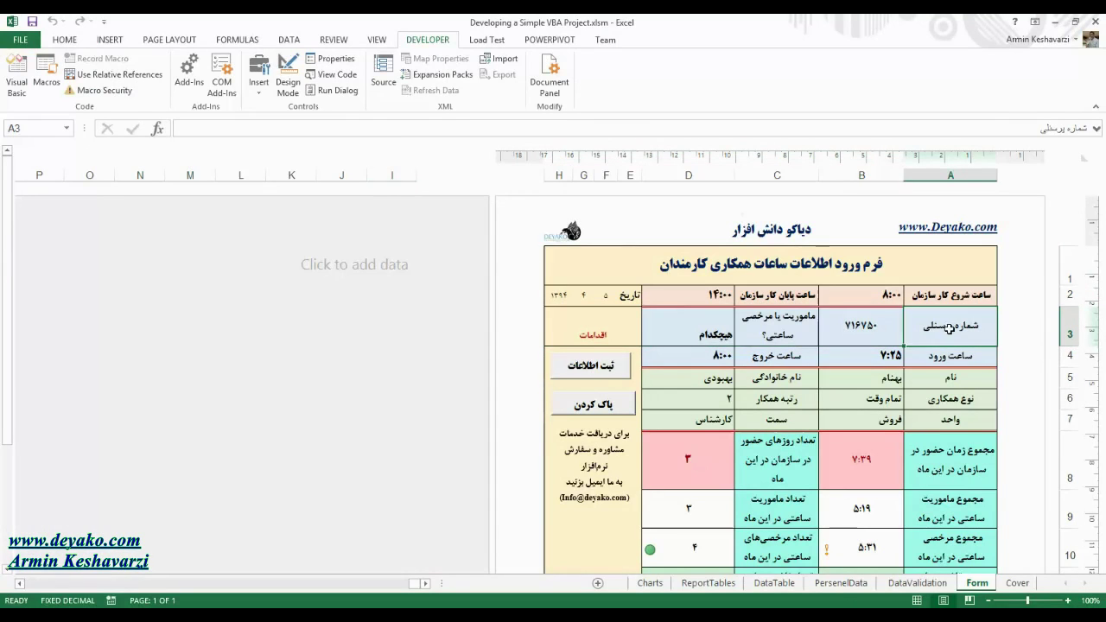
pyautogui.click(878, 335)
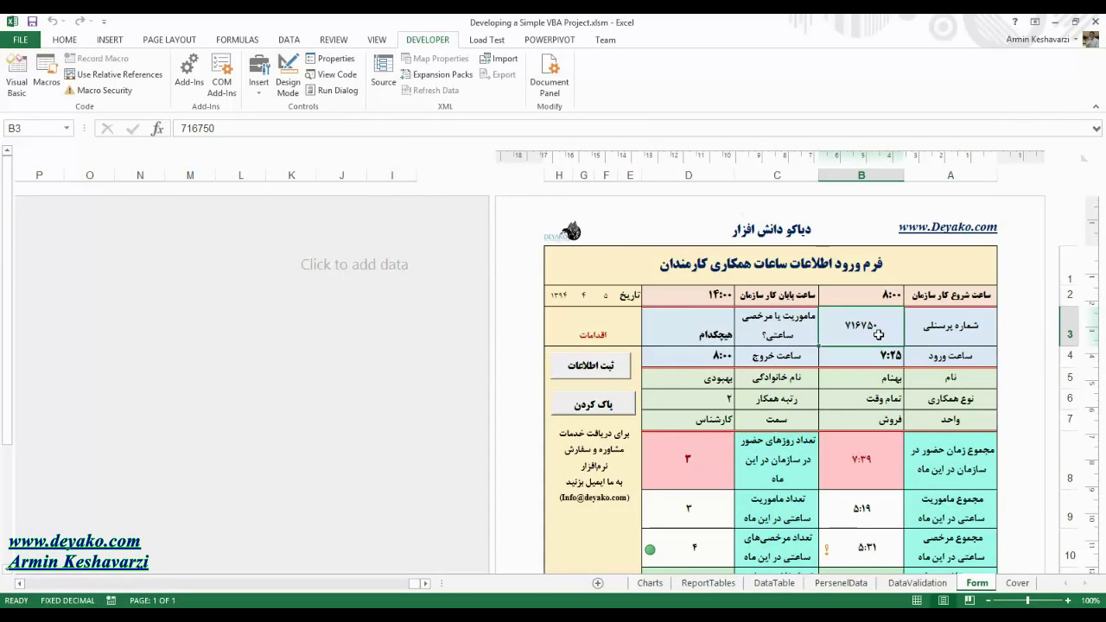
# - Return to the VBA code paused on the Persenel num line
pyautogui.click(285, 614)
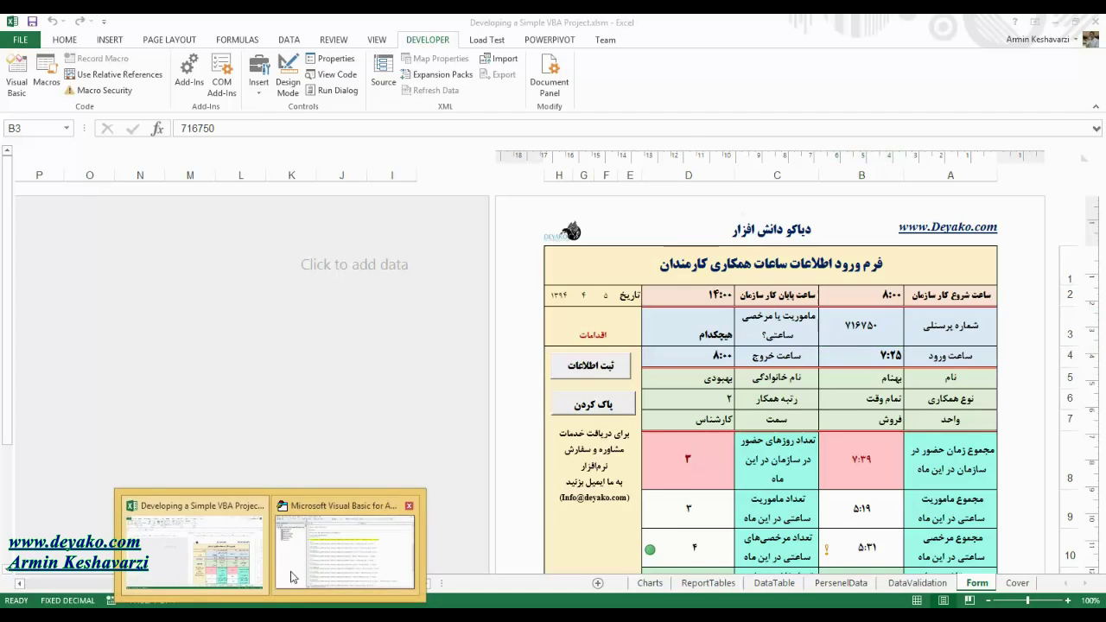
pyautogui.click(292, 577)
pyautogui.click(814, 224)
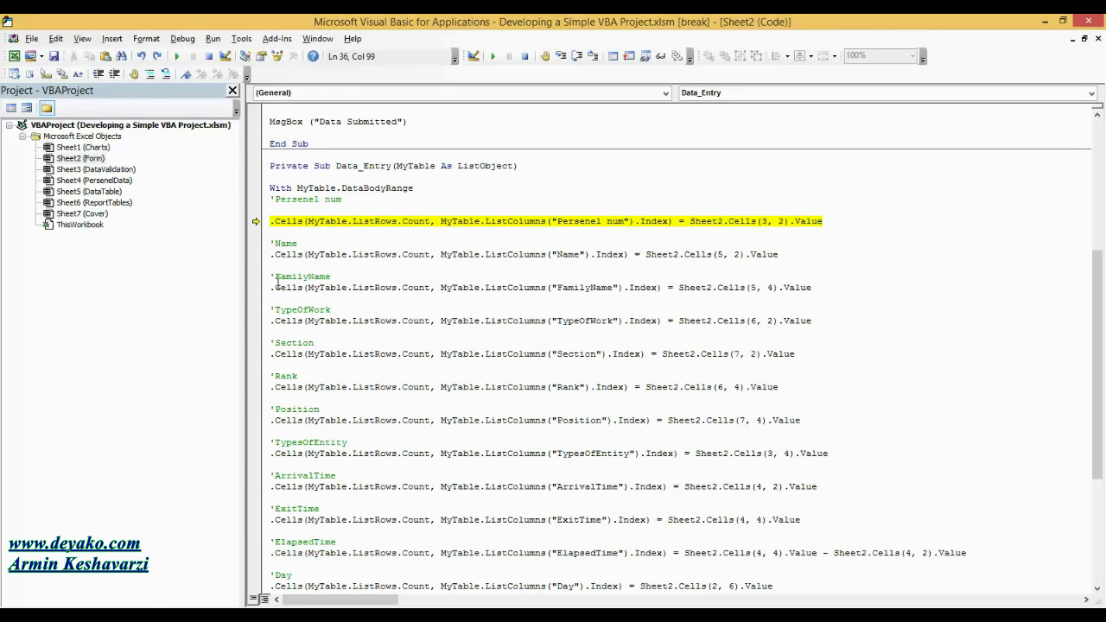
# - Step through the Persenel num, Name, FamilyName and remaining field-copy lines of Data_Entry
pyautogui.click(286, 244)
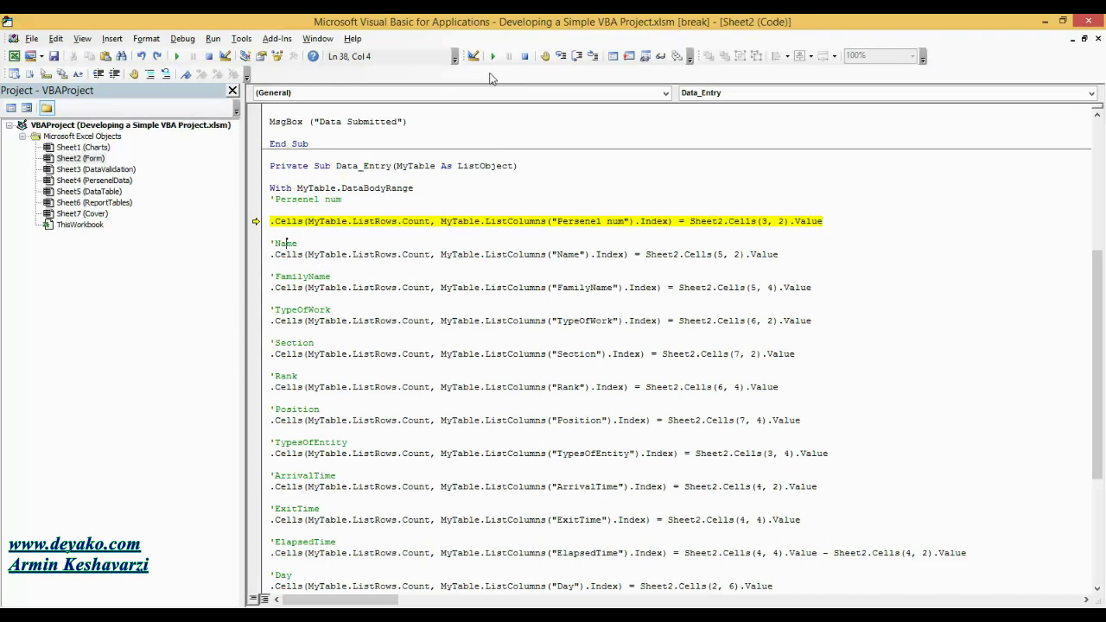
pyautogui.click(561, 55)
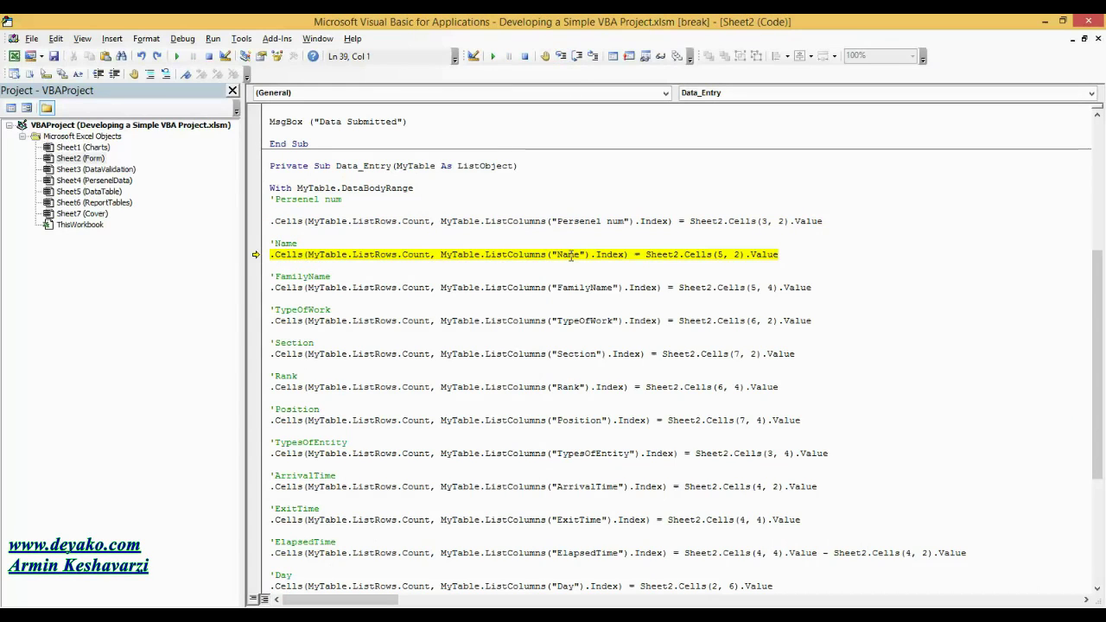
pyautogui.click(561, 56)
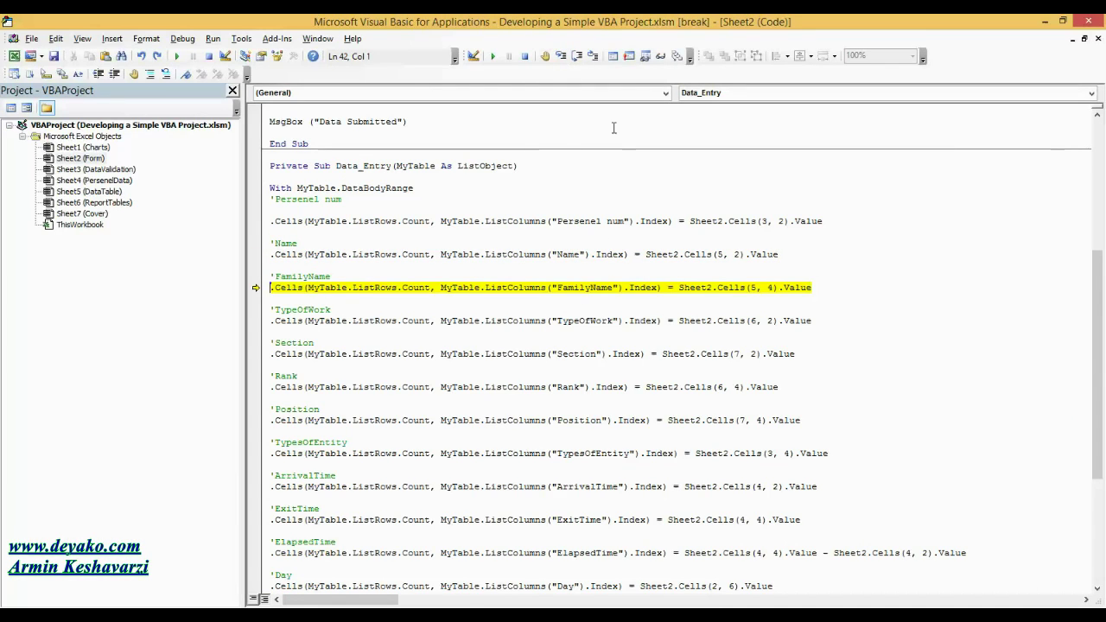
pyautogui.click(561, 55)
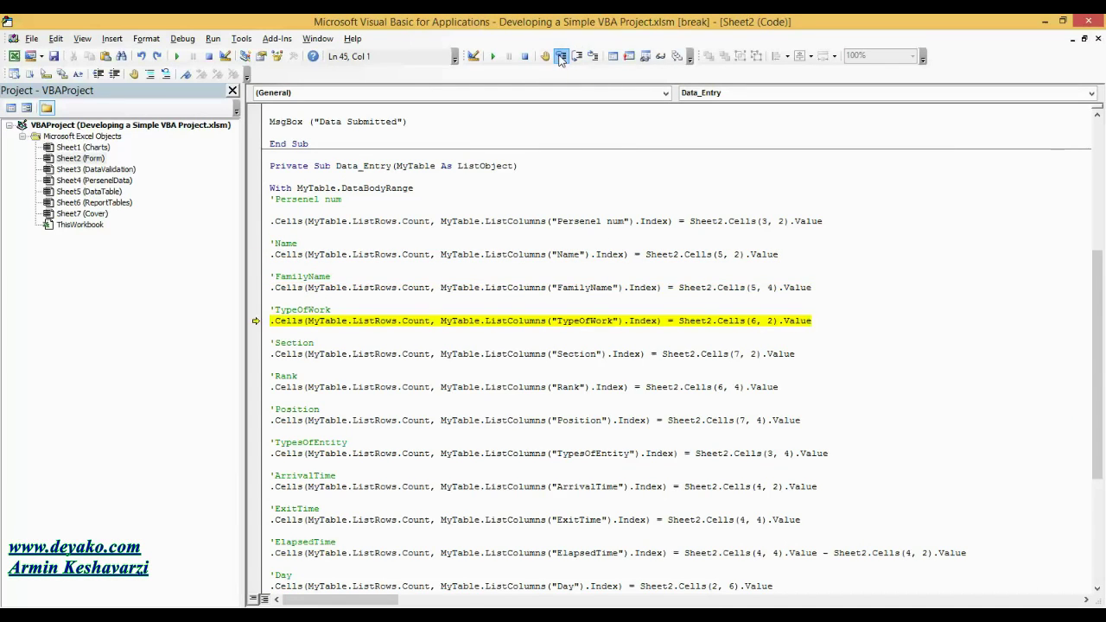
pyautogui.click(561, 56)
pyautogui.click(561, 56)
pyautogui.click(561, 56)
pyautogui.click(561, 56)
pyautogui.click(561, 56)
pyautogui.click(561, 56)
pyautogui.click(561, 56)
pyautogui.click(561, 57)
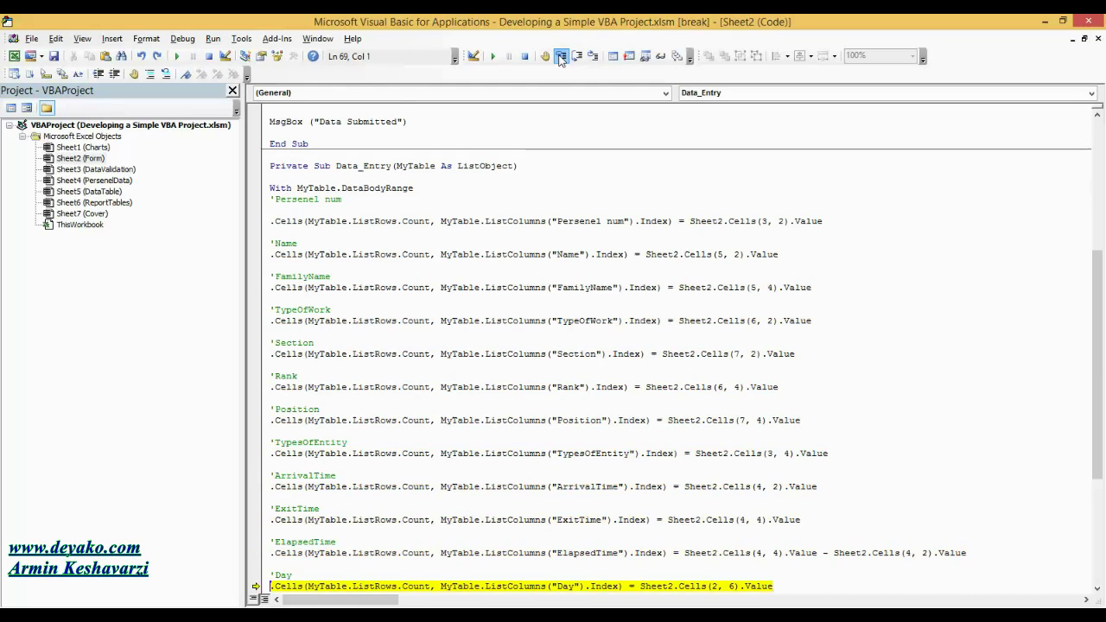
pyautogui.click(561, 57)
pyautogui.click(561, 57)
pyautogui.click(561, 56)
pyautogui.click(561, 56)
pyautogui.click(561, 56)
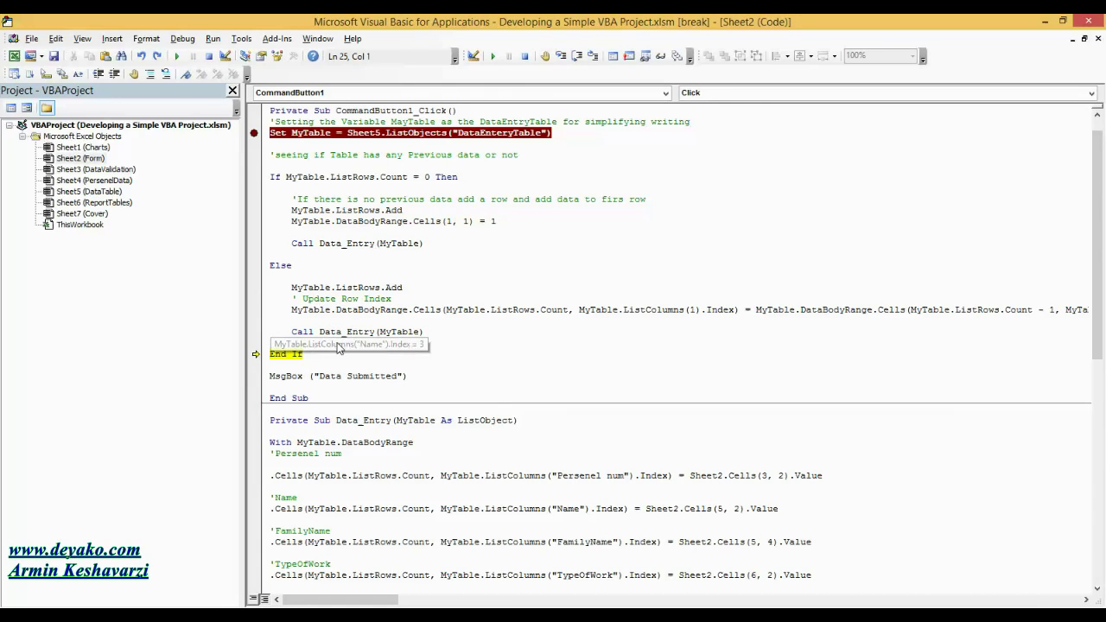
# - Step to the MsgBox line and highlight its 'Data Submitted' text
pyautogui.click(562, 57)
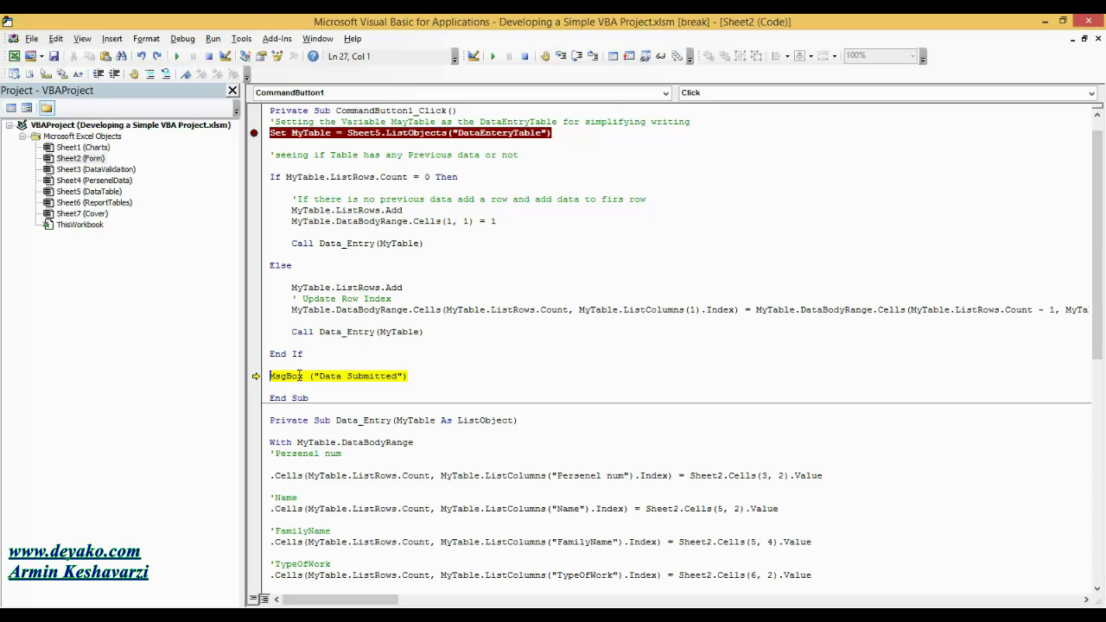
pyautogui.moveTo(301, 375)
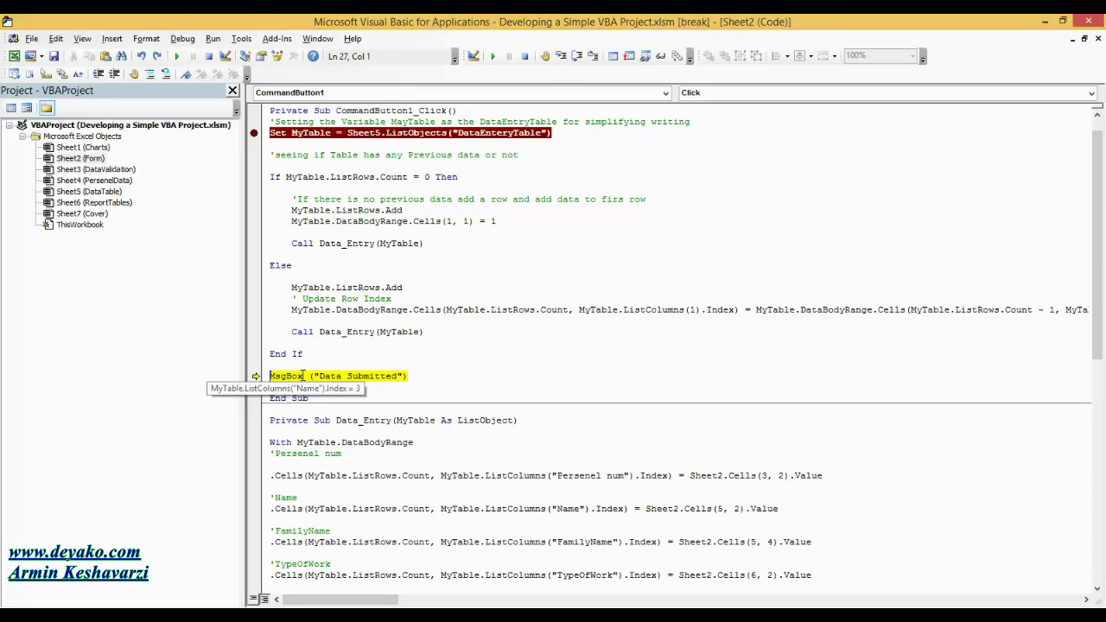
pyautogui.moveTo(319, 377); pyautogui.dragTo(400, 377)
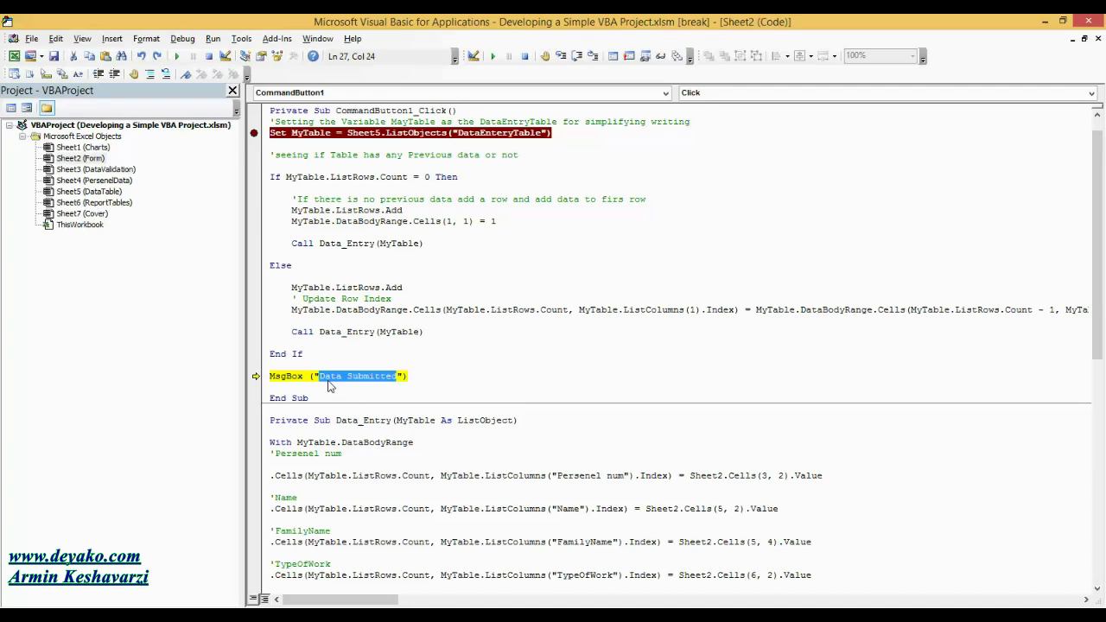
pyautogui.click(412, 385)
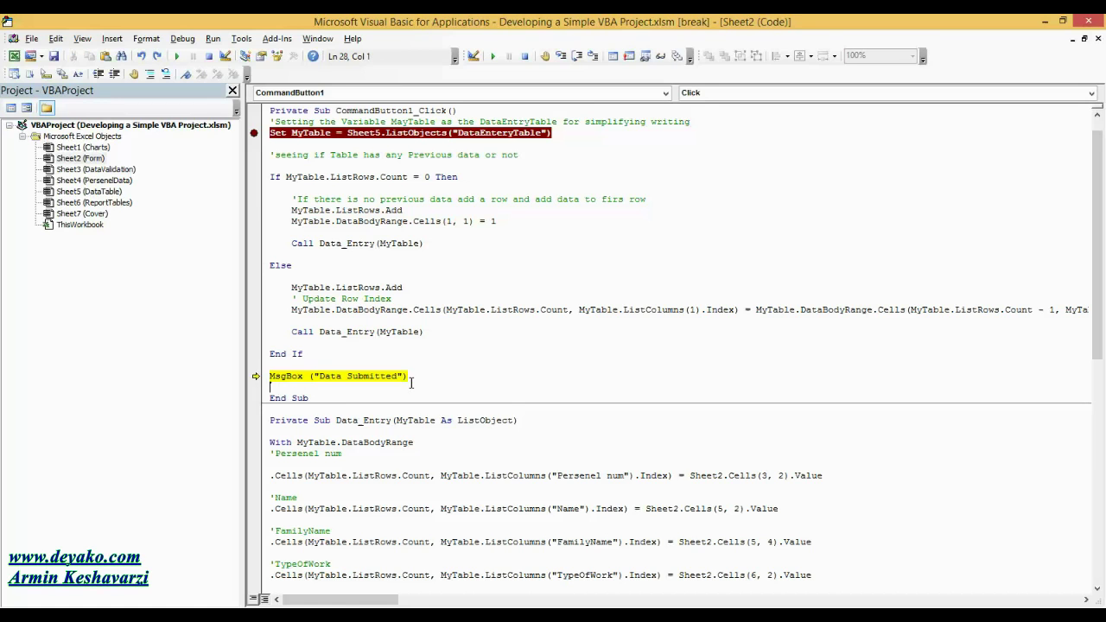
# - Resume with F5, dismiss the Data Submitted message, and reset the macro
pyautogui.press('F5')
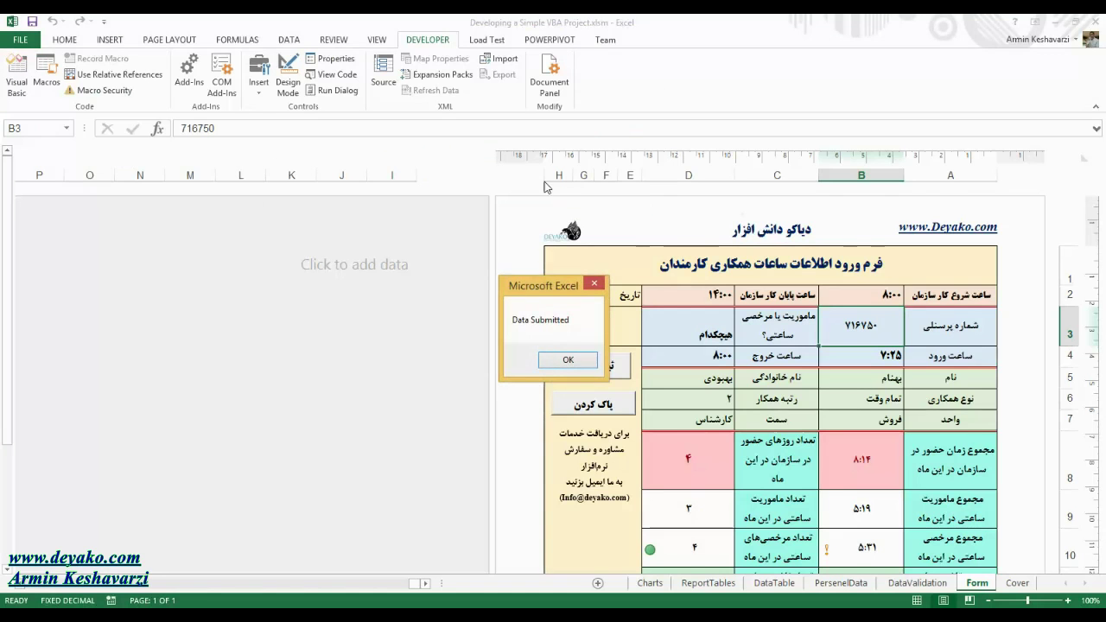
pyautogui.click(568, 360)
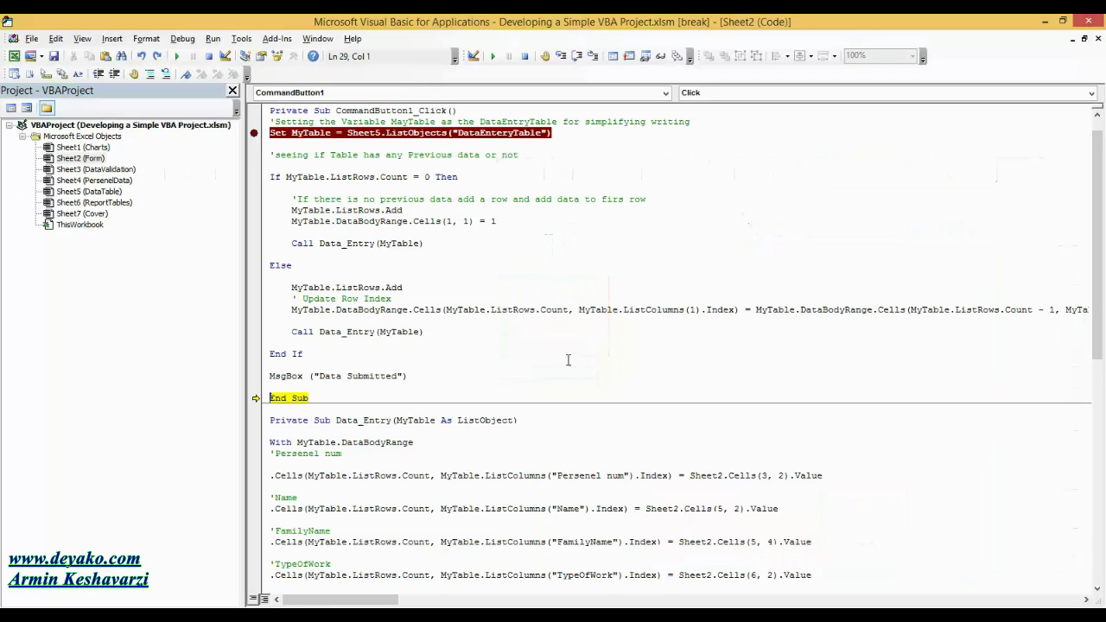
pyautogui.click(559, 57)
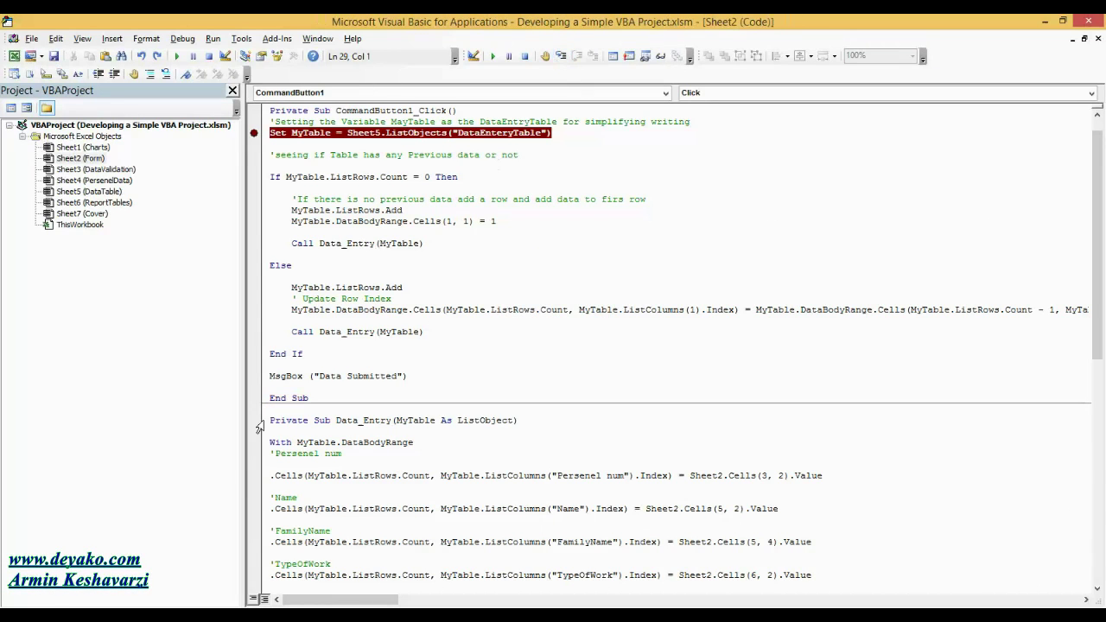
# - Clear the breakpoint on the Set MyTable line and walk through the submit macro's code
pyautogui.click(252, 137)
pyautogui.moveTo(1098, 197)
pyautogui.mouseDown()
pyautogui.moveTo(1103, 298)
pyautogui.moveTo(1096, 164)
pyautogui.mouseUp()
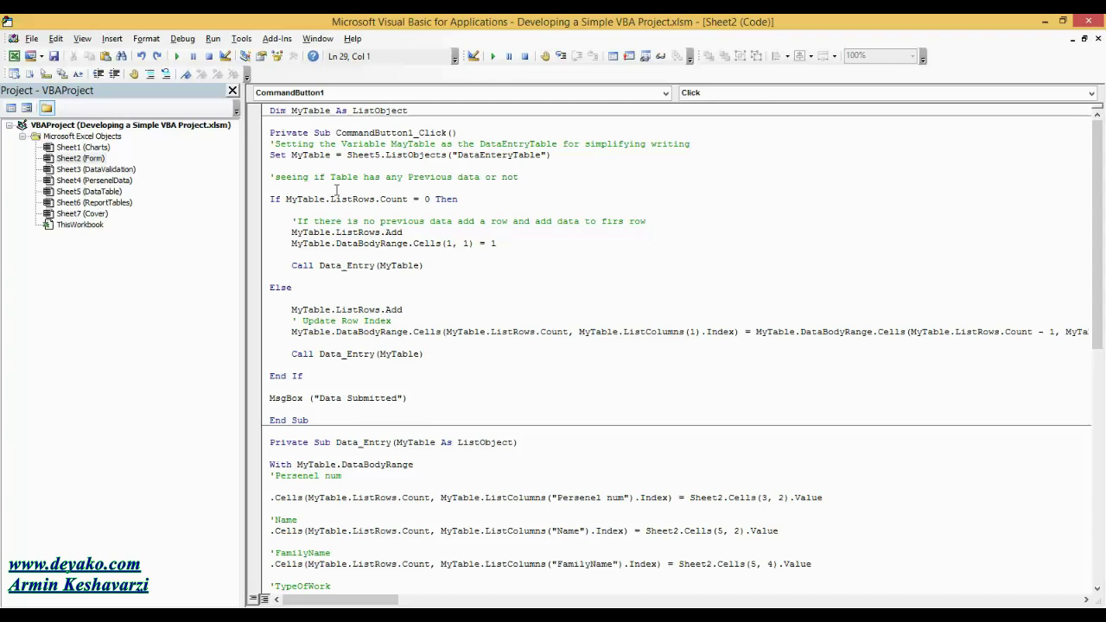
pyautogui.moveTo(271, 143); pyautogui.dragTo(466, 382)
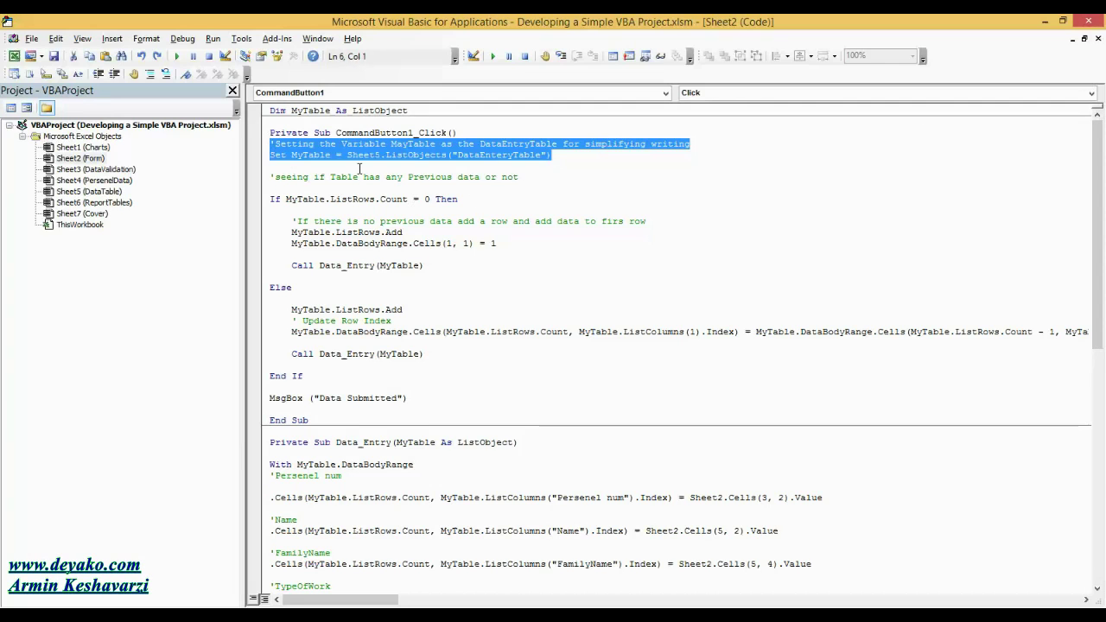
pyautogui.click(441, 401)
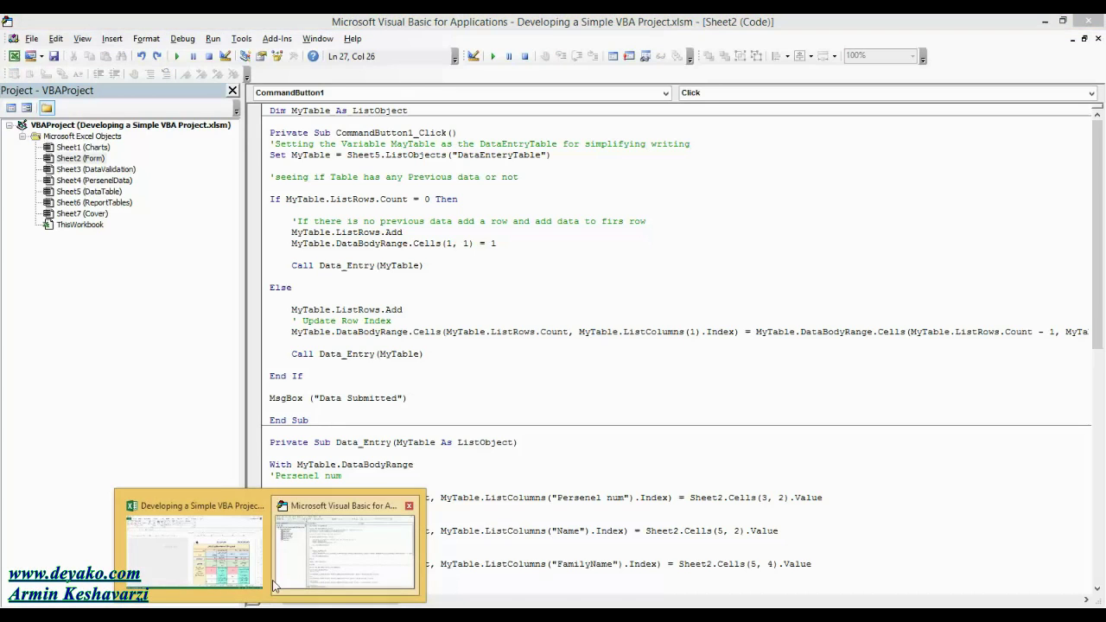
# - Review CommandButton2_Click's MyTable, last-row deletion and 'Data Deleted' message lines, then return to Excel
pyautogui.click(251, 553)
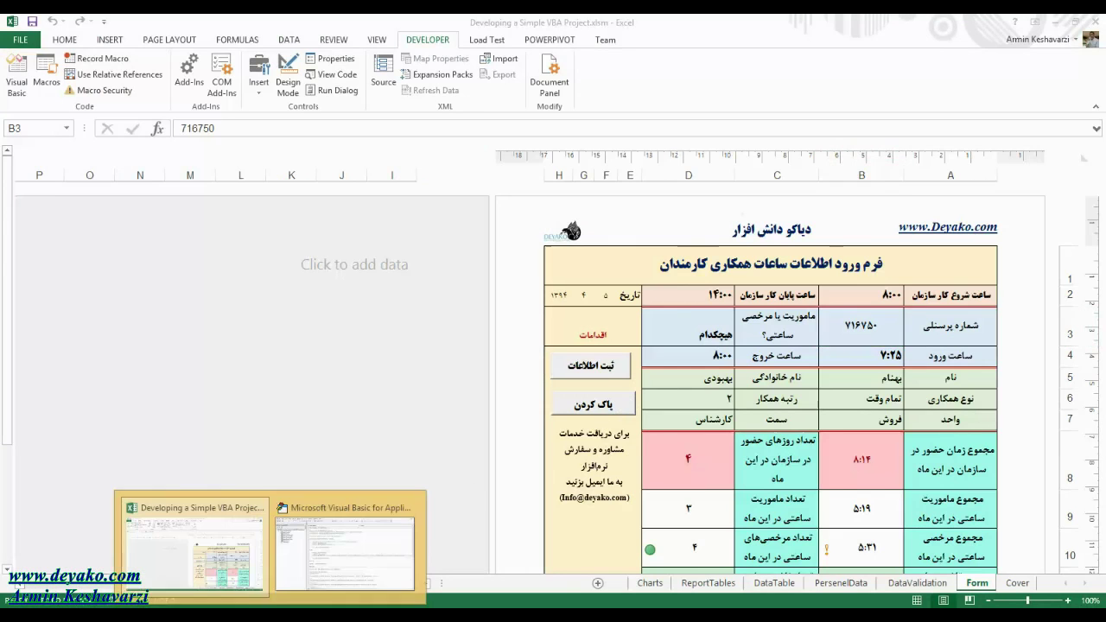
pyautogui.click(310, 560)
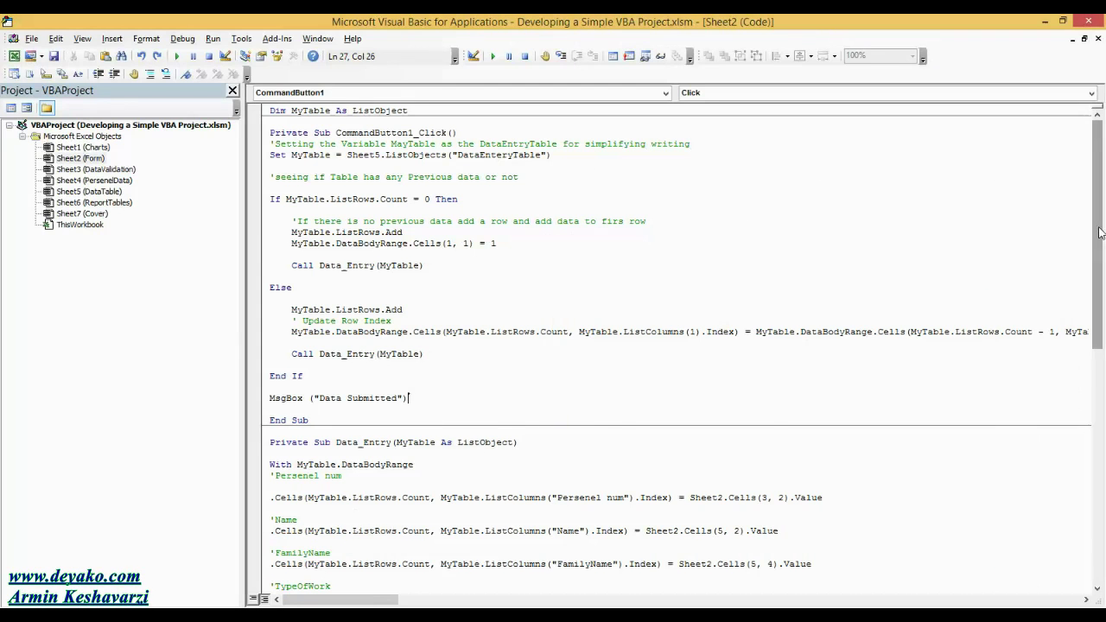
pyautogui.moveTo(1100, 238); pyautogui.dragTo(1105, 471)
pyautogui.doubleClick(302, 511)
pyautogui.doubleClick(289, 532)
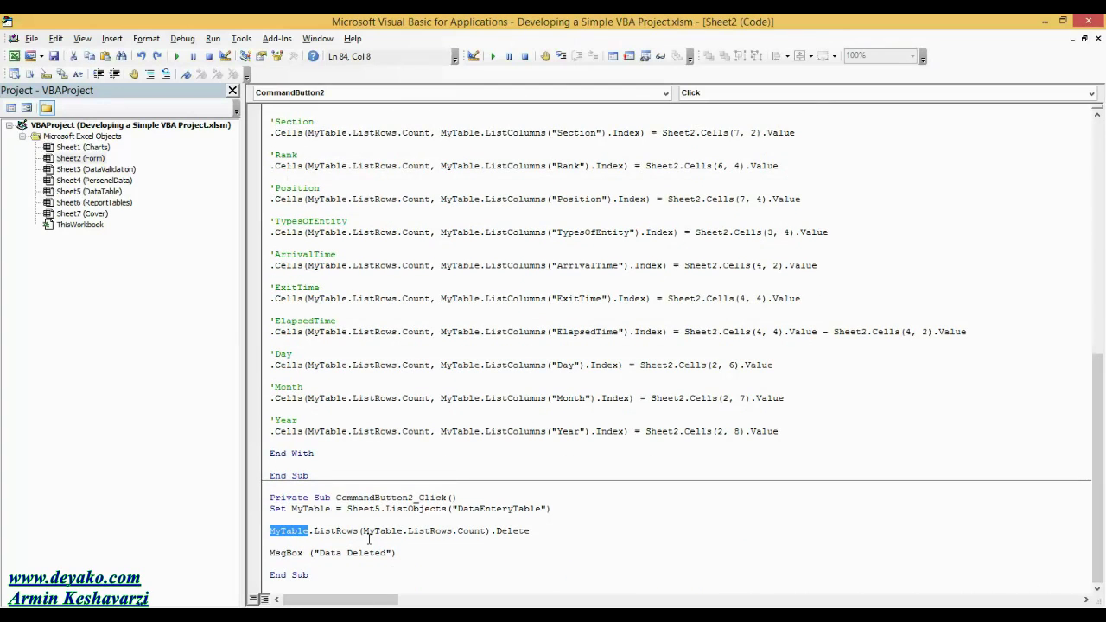
pyautogui.moveTo(535, 535); pyautogui.dragTo(420, 540)
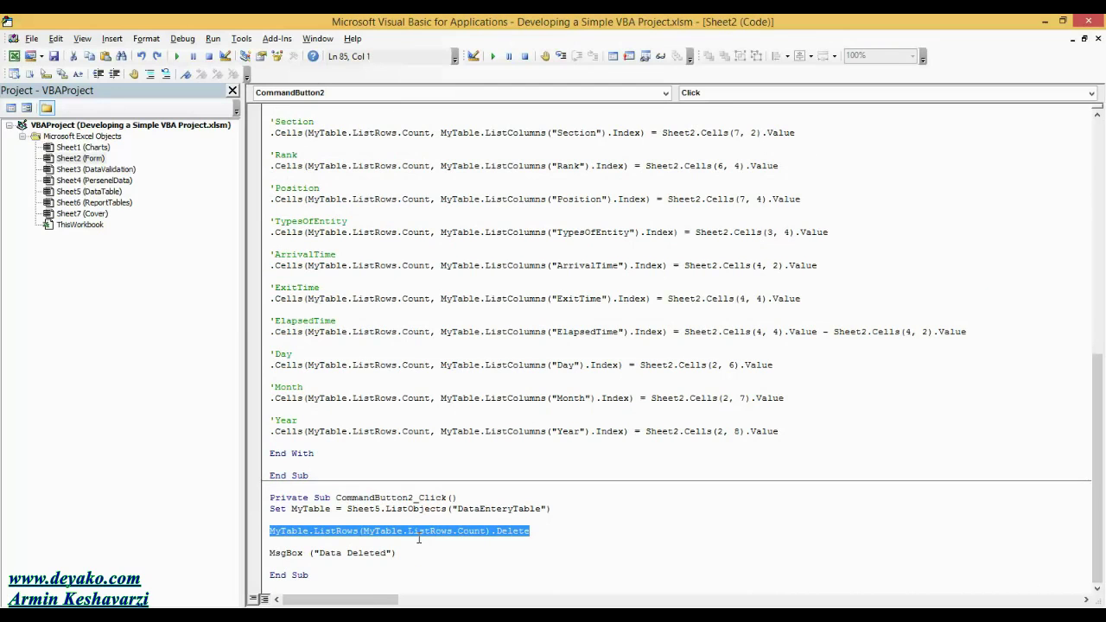
pyautogui.click(263, 553)
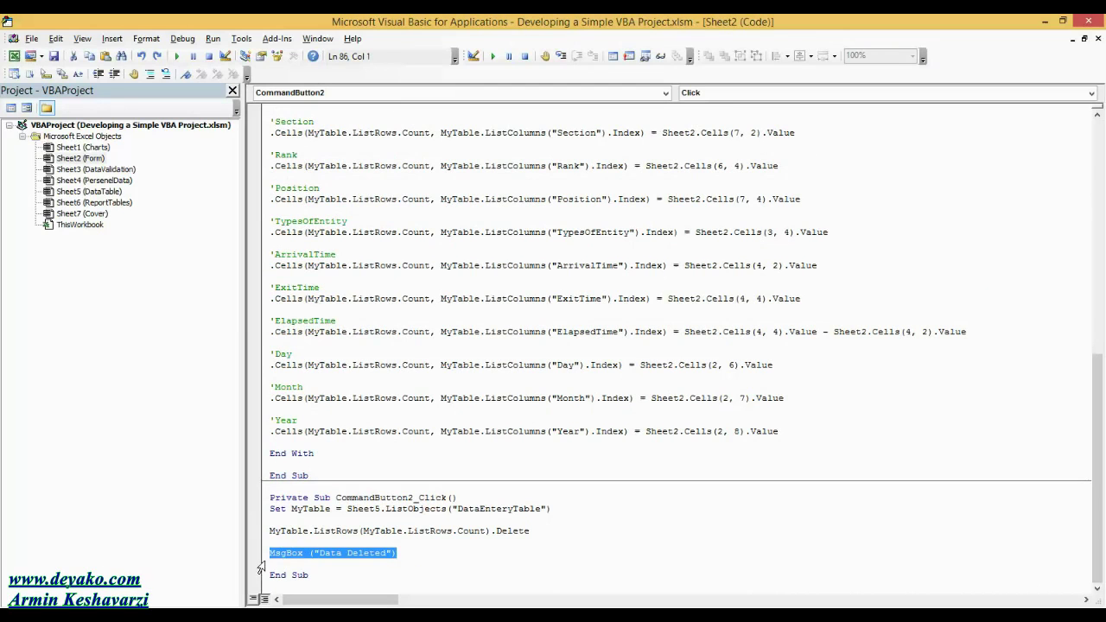
pyautogui.click(244, 558)
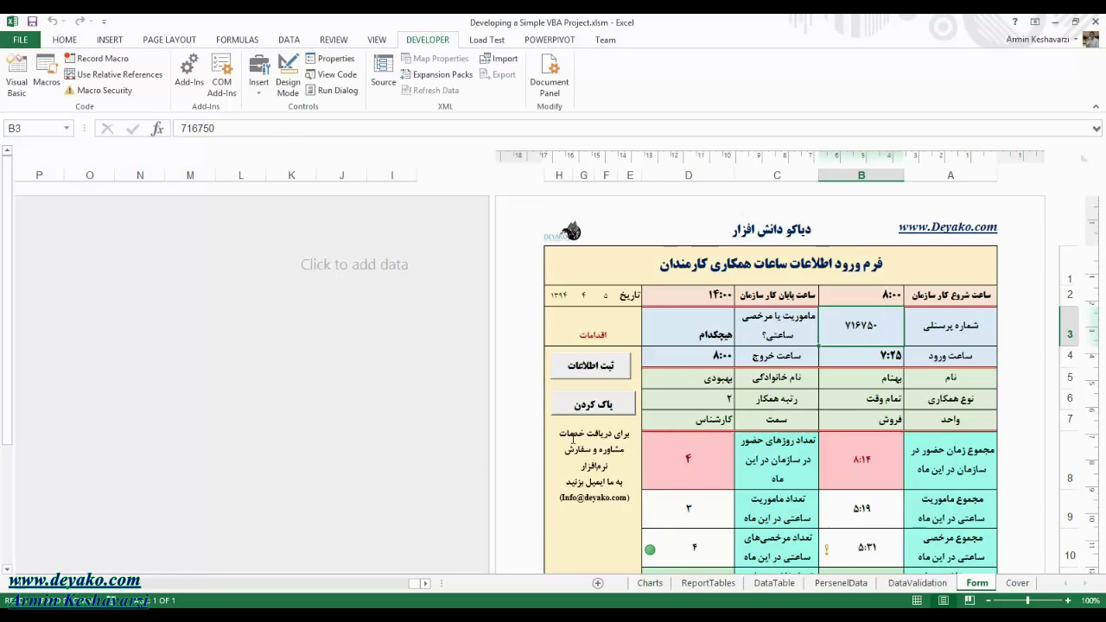
# - Delete the most recently submitted record from the Form sheet and dismiss the 'Data Deleted' message
pyautogui.click(595, 408)
pyautogui.click(594, 406)
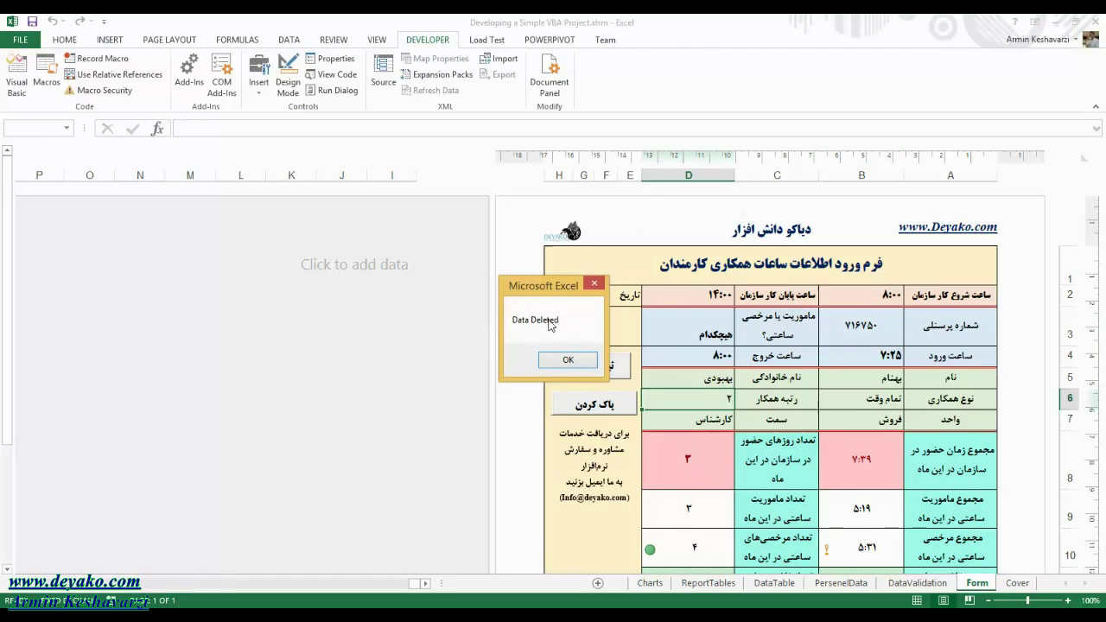
pyautogui.click(569, 363)
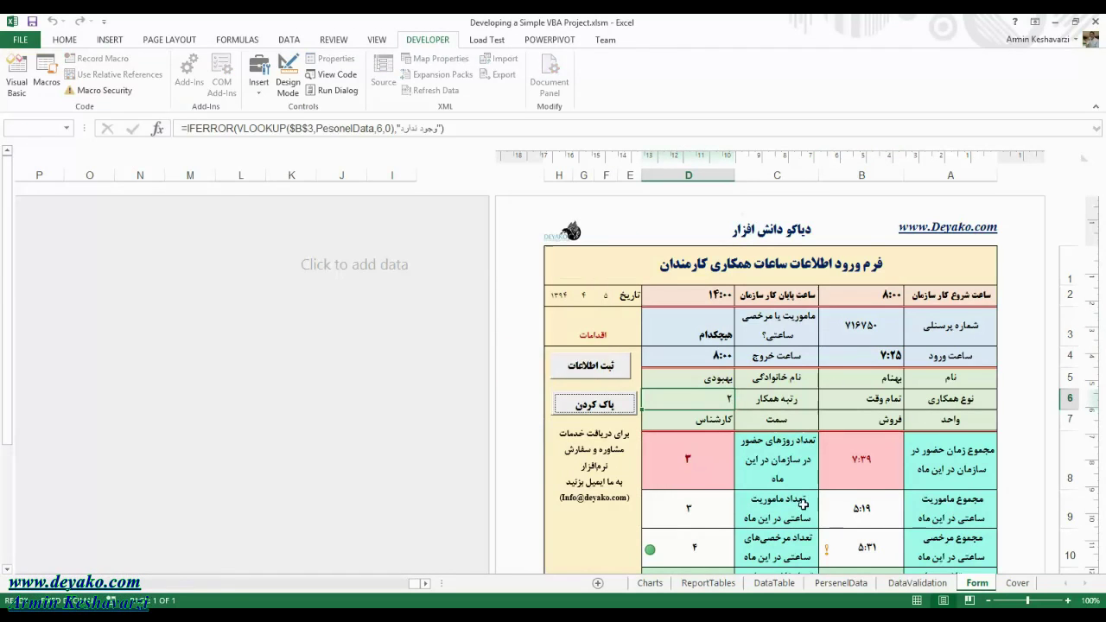
# - Confirm on the DataTable sheet that records now end at row 1446, then go back to Form
pyautogui.click(840, 584)
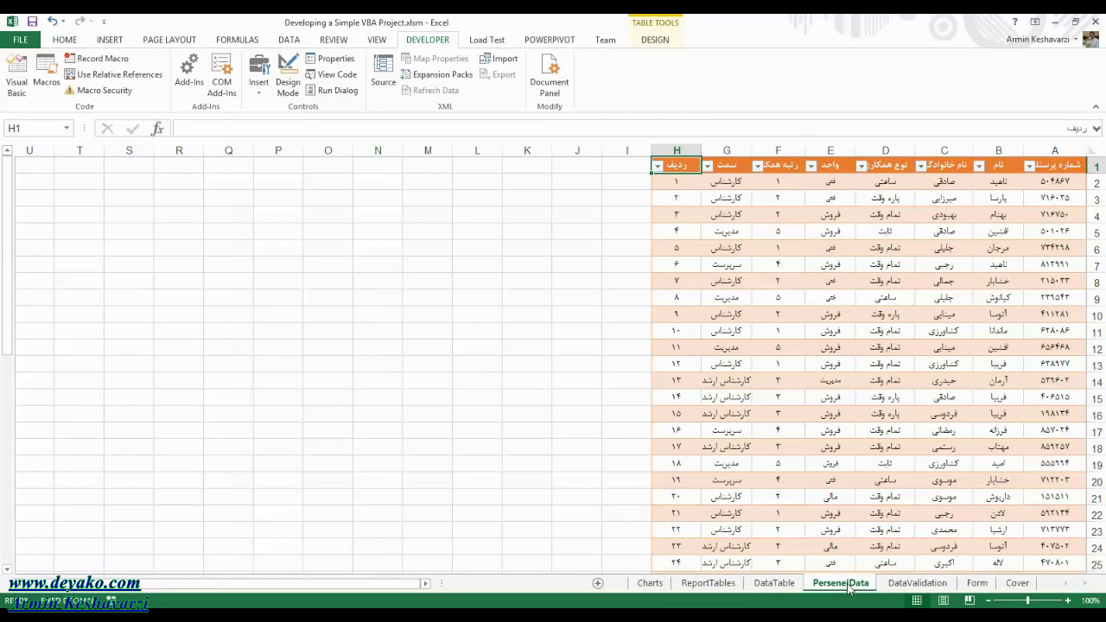
pyautogui.click(796, 585)
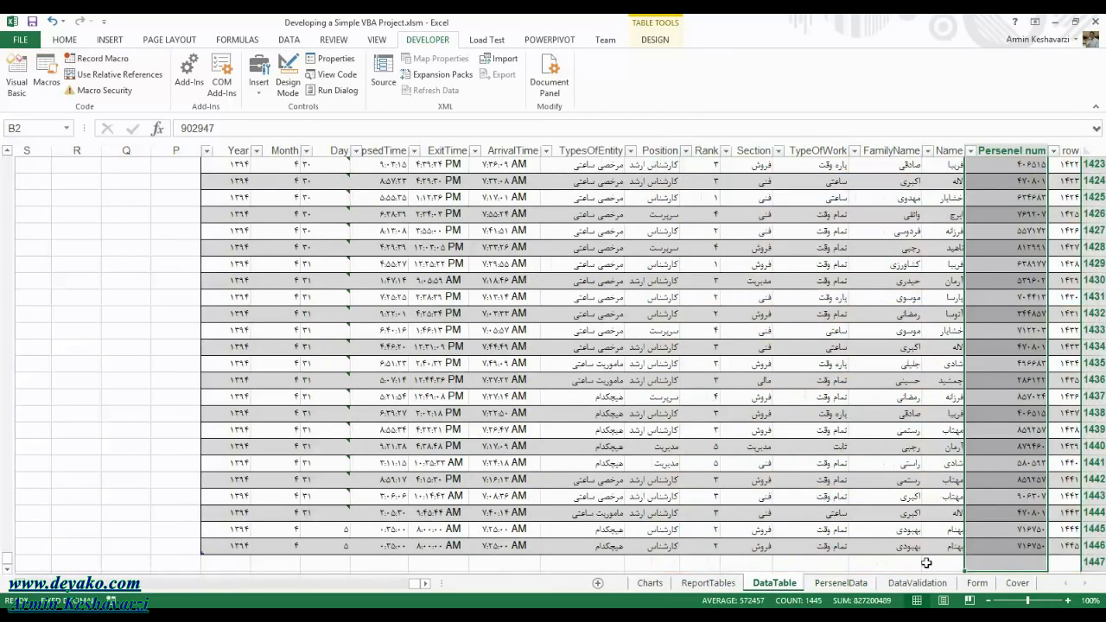
pyautogui.click(1083, 545)
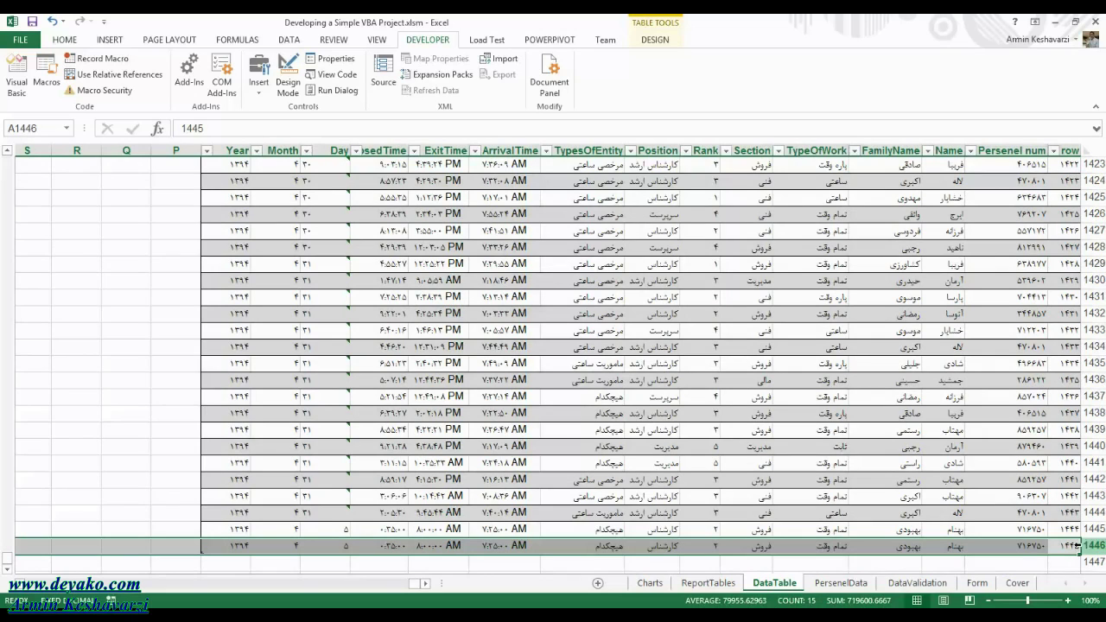
pyautogui.click(1024, 562)
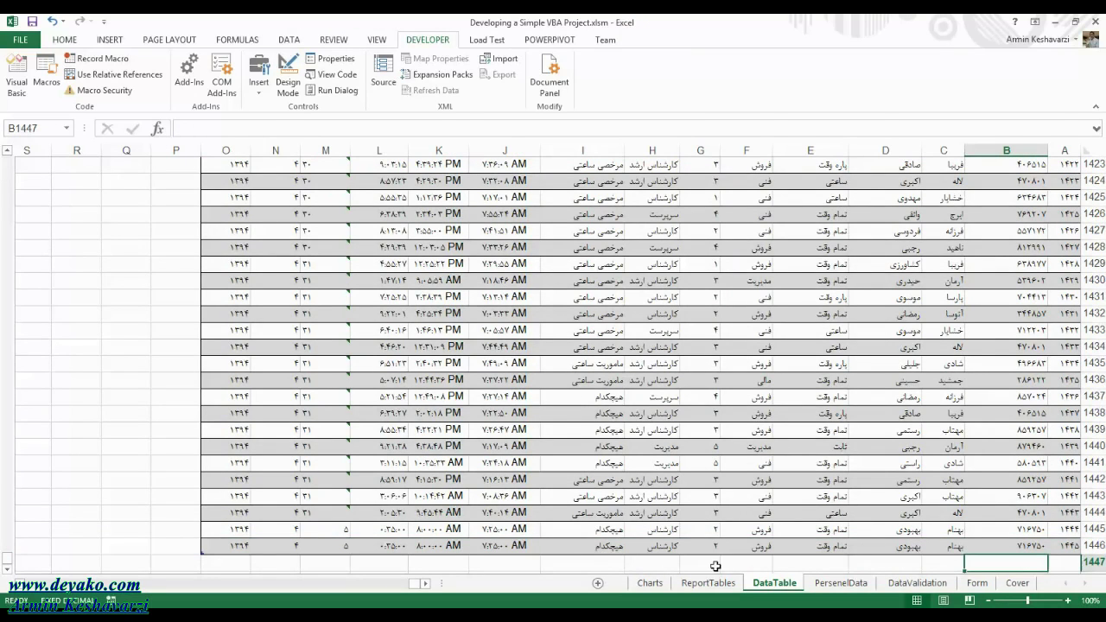
pyautogui.click(985, 584)
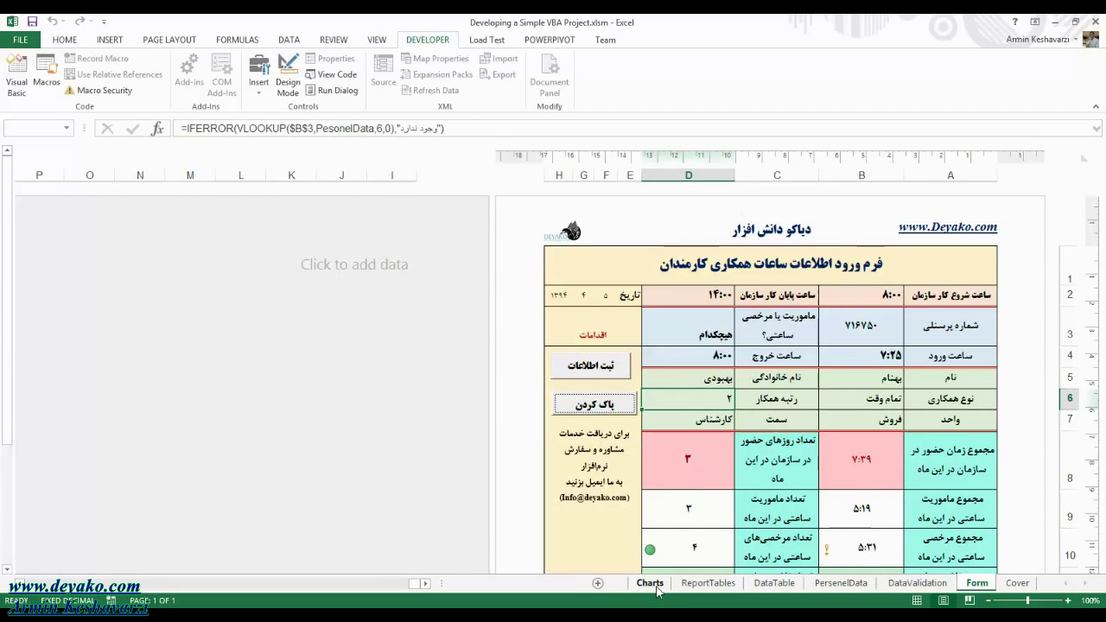
# - Scroll the Charts report to row 1 and confirm DataTable's last record is row 1445
pyautogui.click(652, 584)
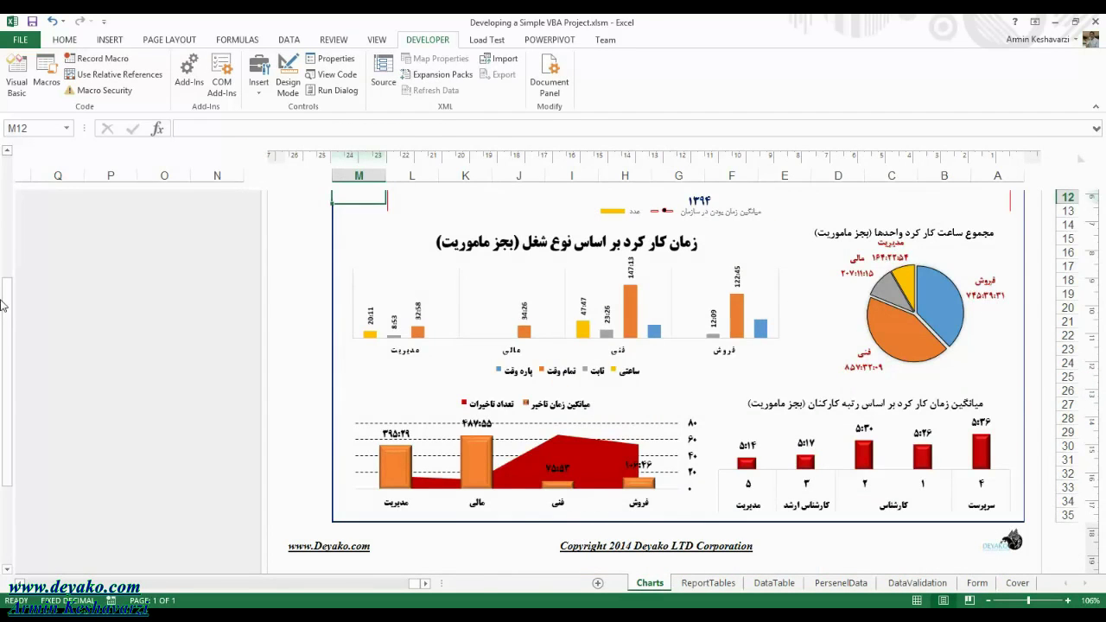
pyautogui.moveTo(2, 305); pyautogui.dragTo(2, 278)
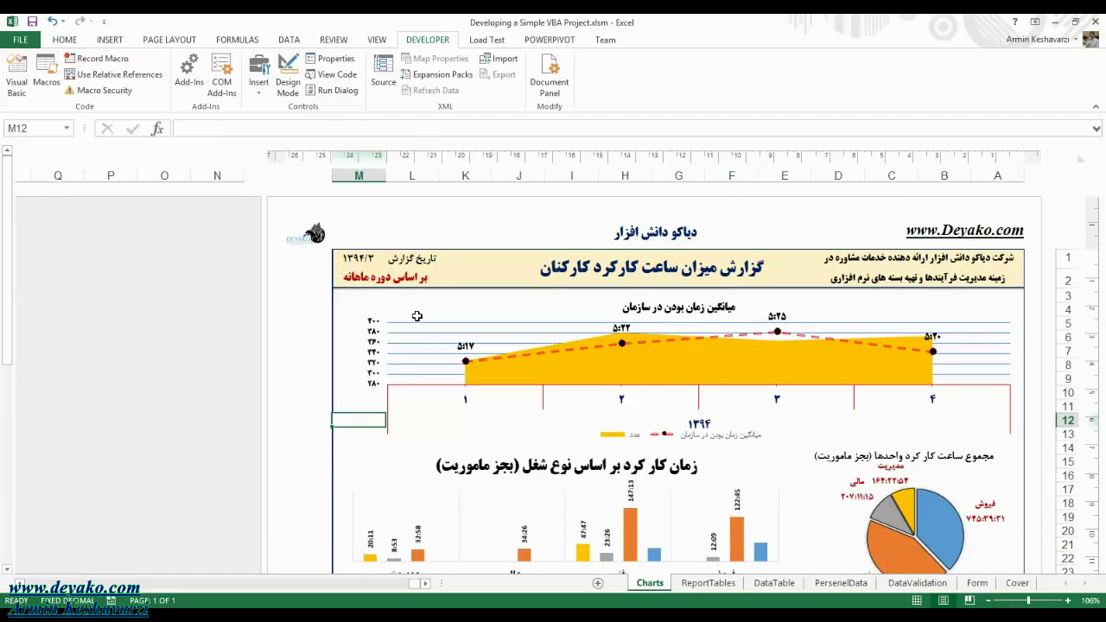
pyautogui.click(472, 261)
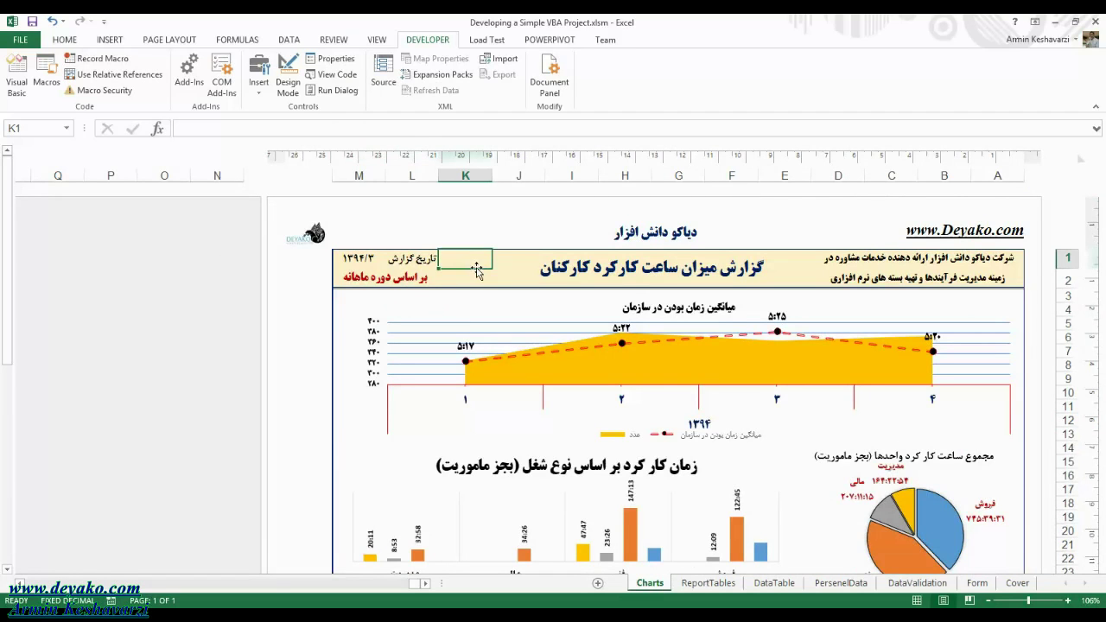
pyautogui.click(773, 585)
pyautogui.click(1058, 546)
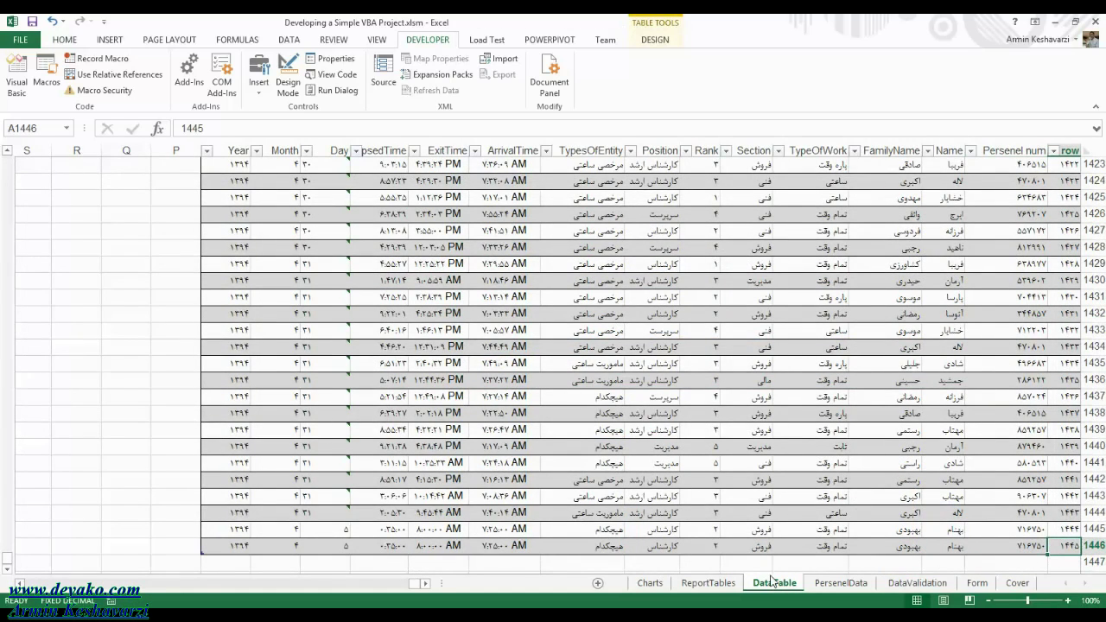
pyautogui.click(650, 583)
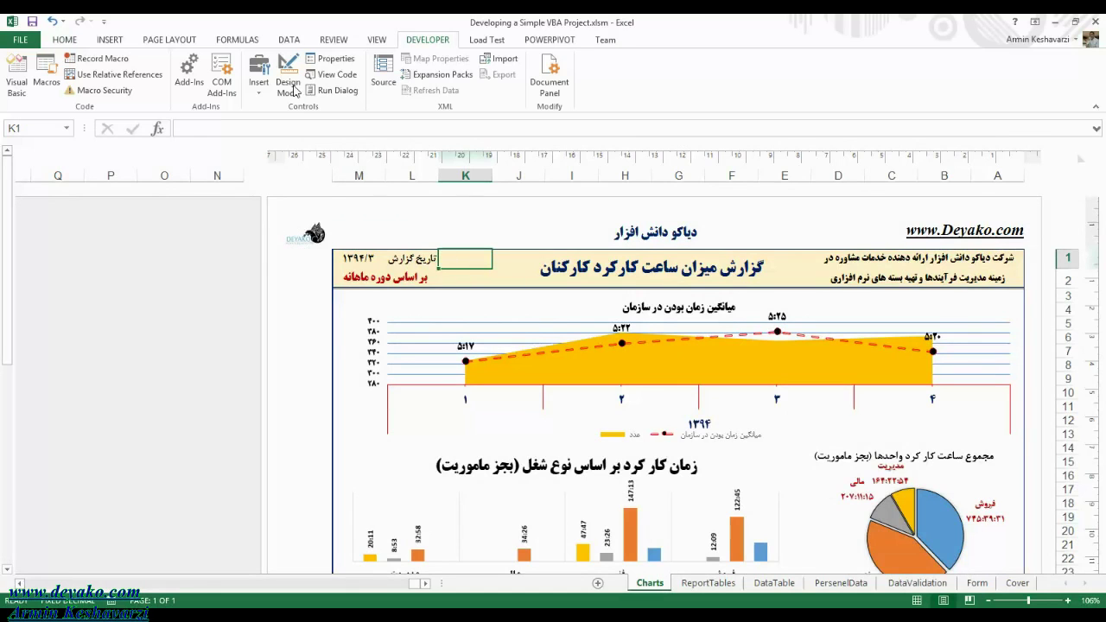
pyautogui.click(260, 76)
# - Draw a Form Controls button beside the report date, skip macro assignment, then delete it
pyautogui.click(252, 123)
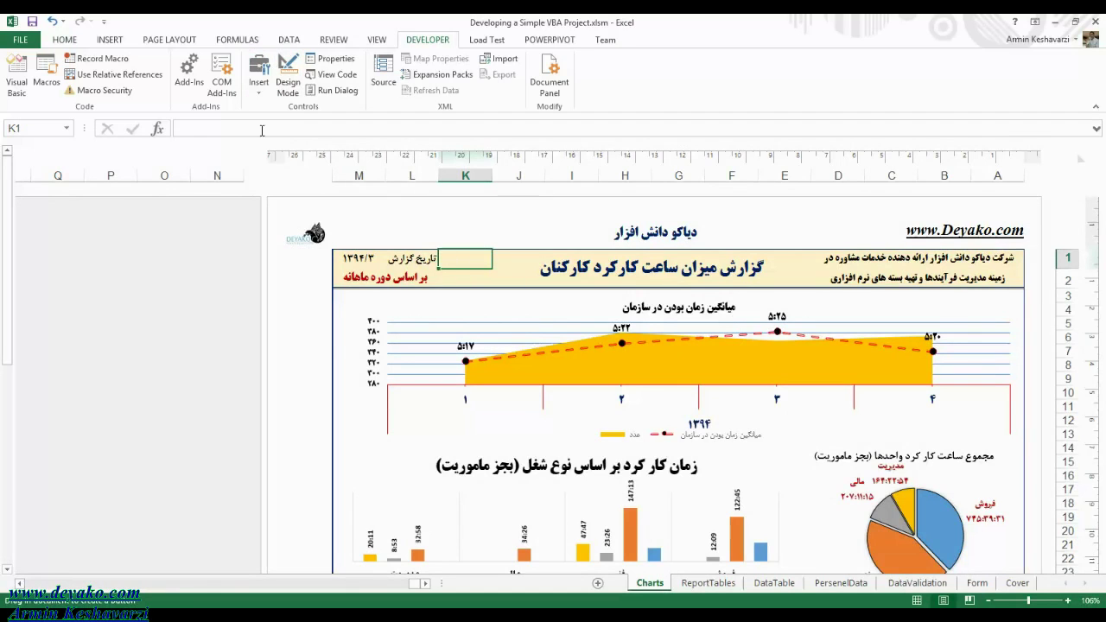
pyautogui.moveTo(489, 257); pyautogui.dragTo(441, 275)
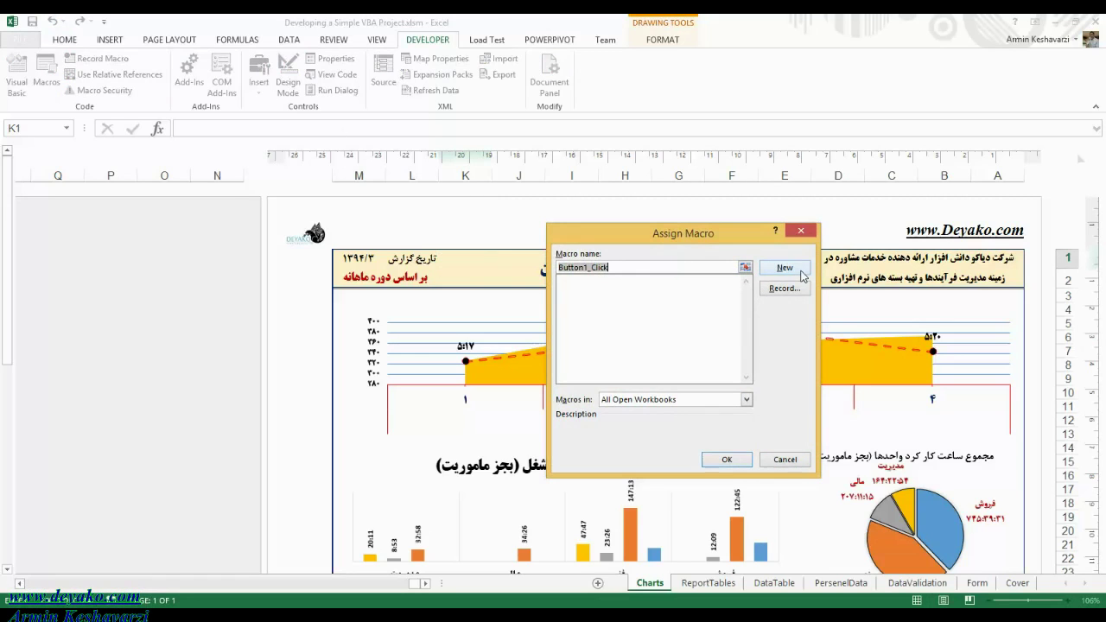
pyautogui.click(787, 463)
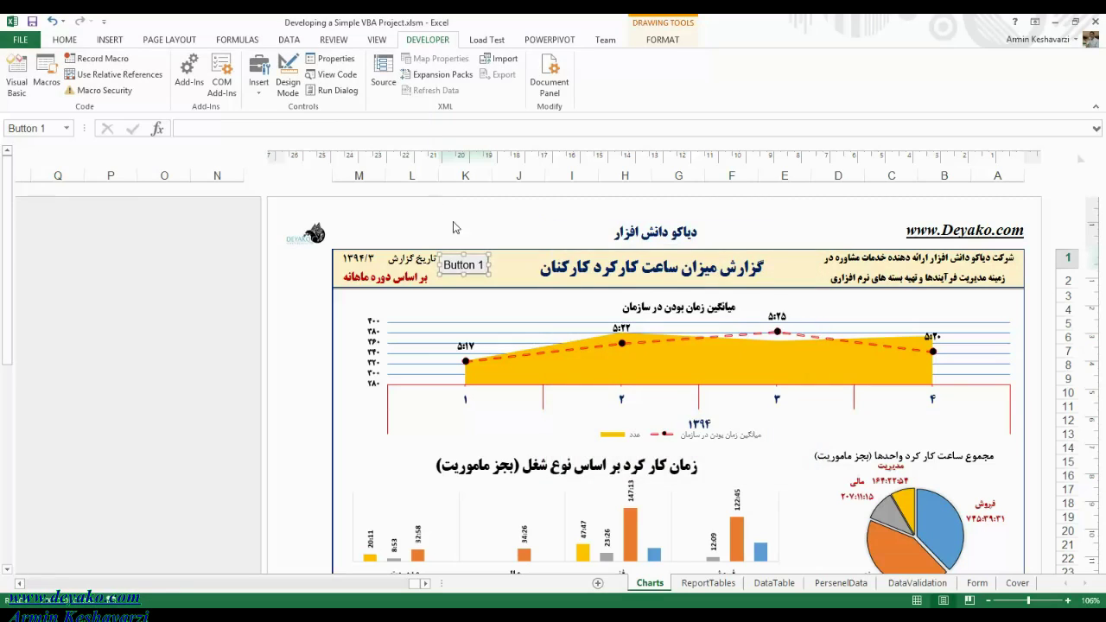
pyautogui.press('Escape')
pyautogui.press('Delete')
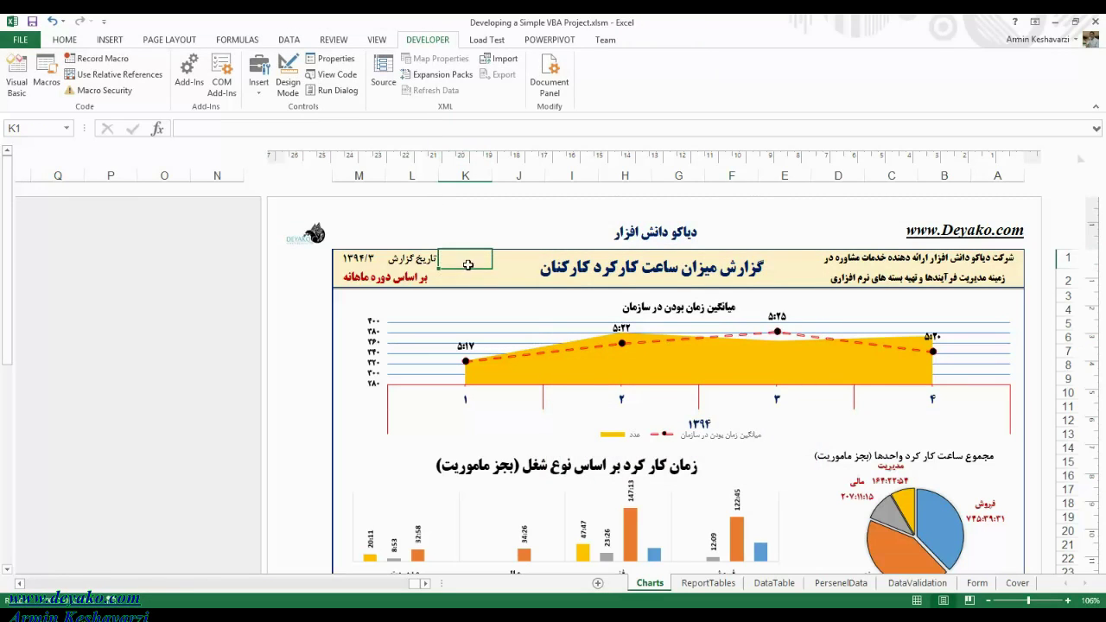
# - Draw an ActiveX CommandButton beside the report date and dismiss the embed formula error
pyautogui.click(257, 86)
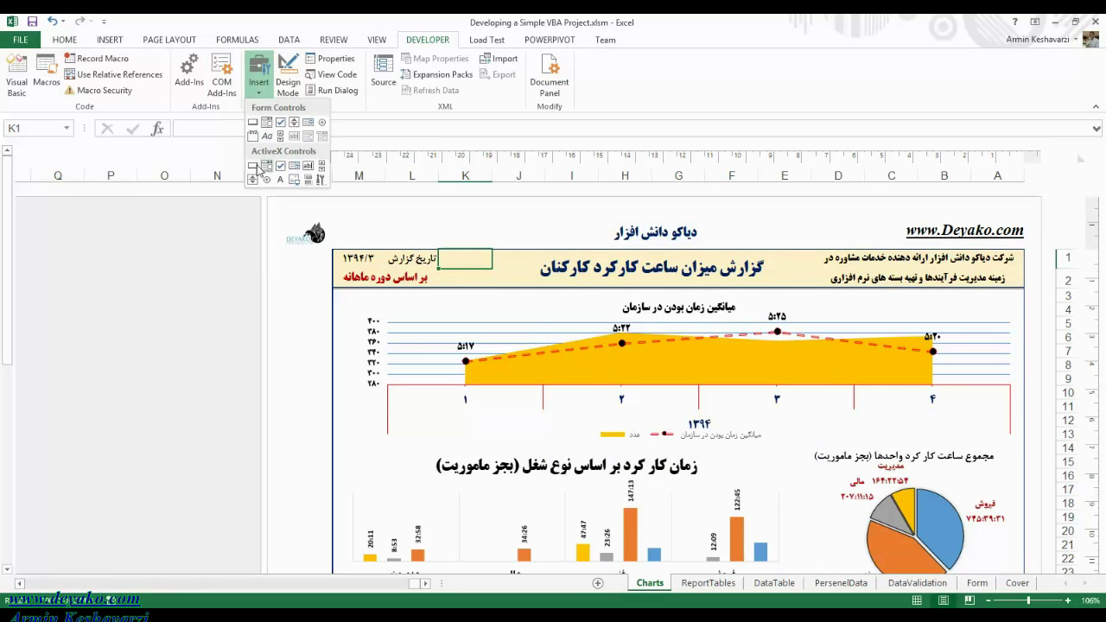
pyautogui.click(259, 173)
pyautogui.moveTo(492, 252); pyautogui.dragTo(435, 278)
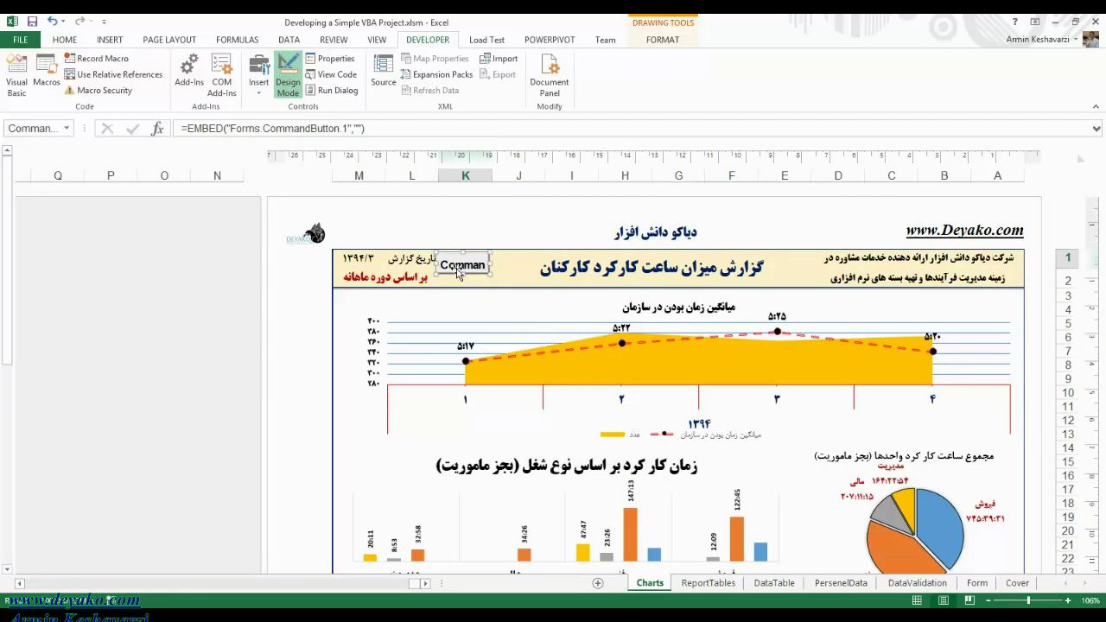
pyautogui.doubleClick(459, 273)
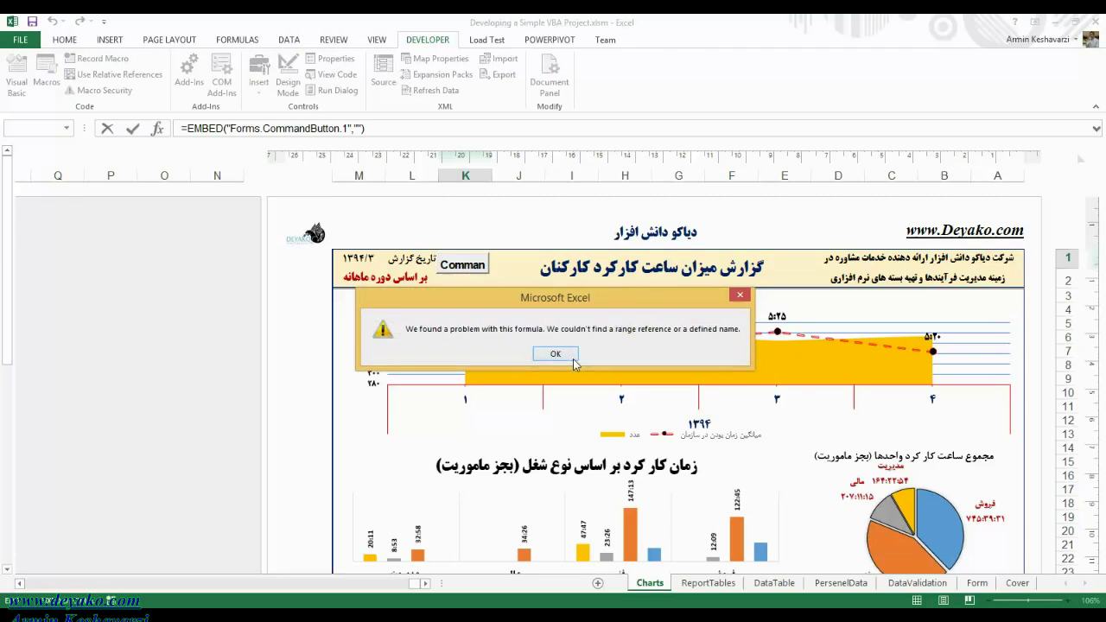
pyautogui.click(557, 354)
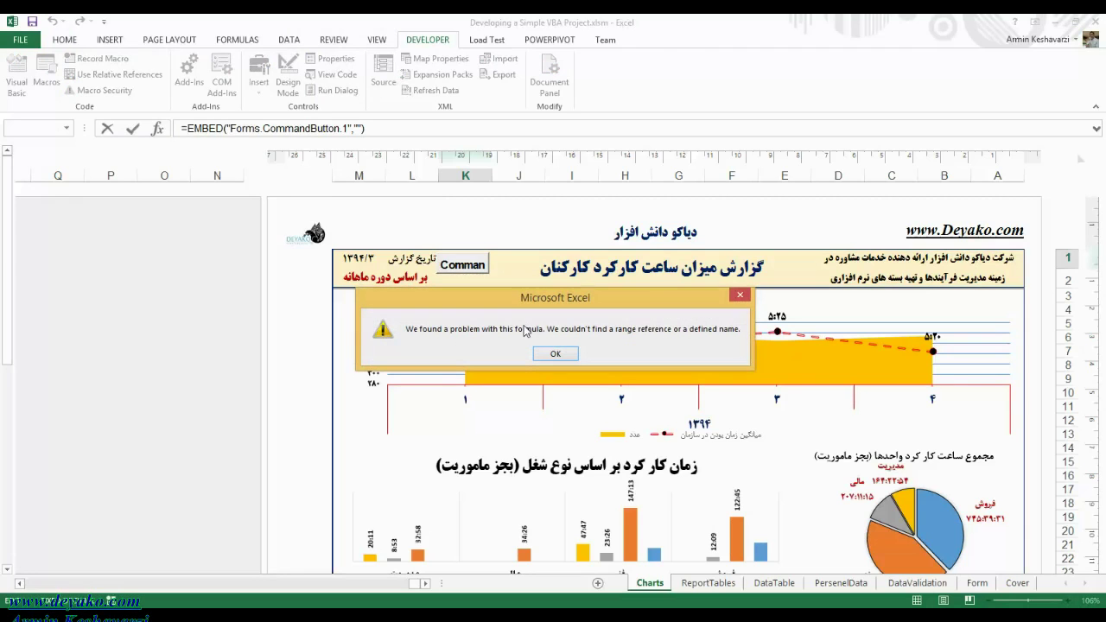
pyautogui.click(550, 352)
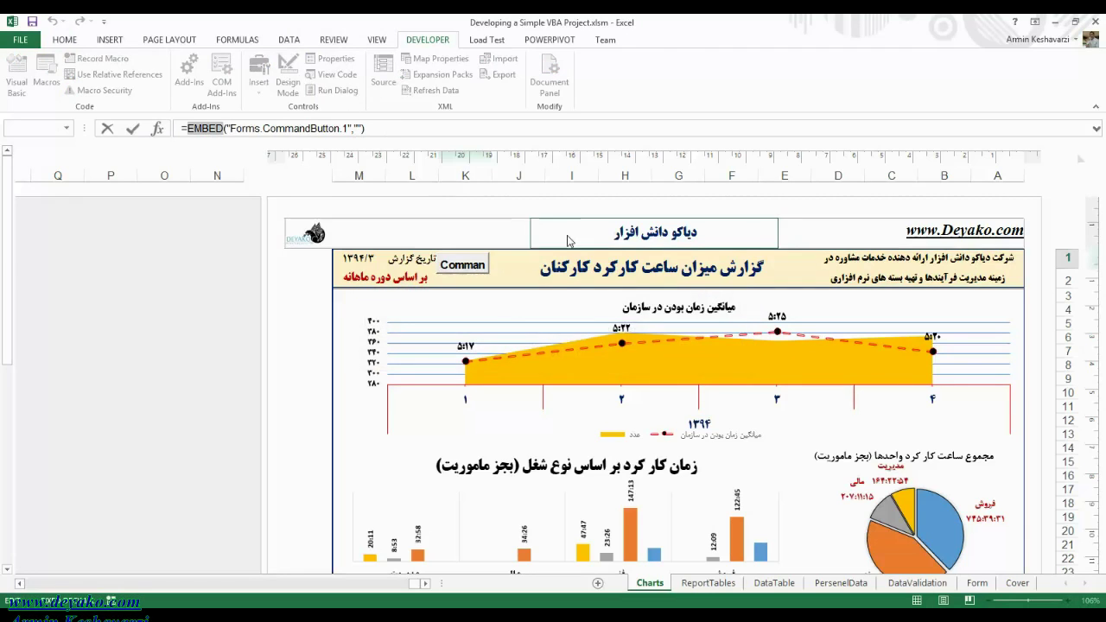
pyautogui.press('Escape')
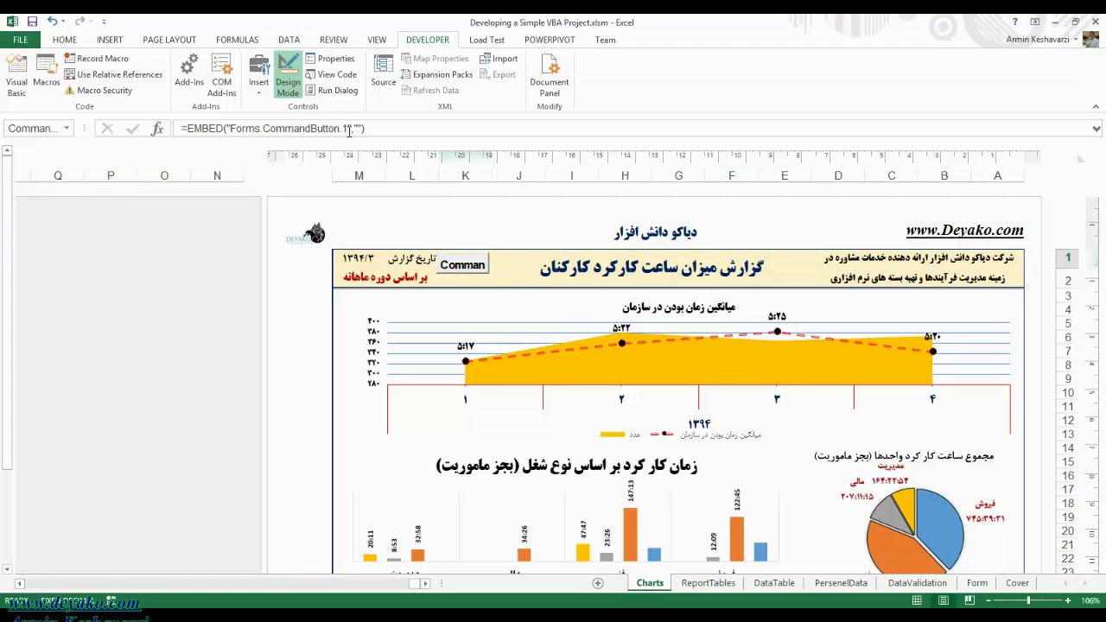
# - Turn off Design Mode and test-click the new command button
pyautogui.click(288, 76)
pyautogui.click(461, 261)
pyautogui.click(460, 261)
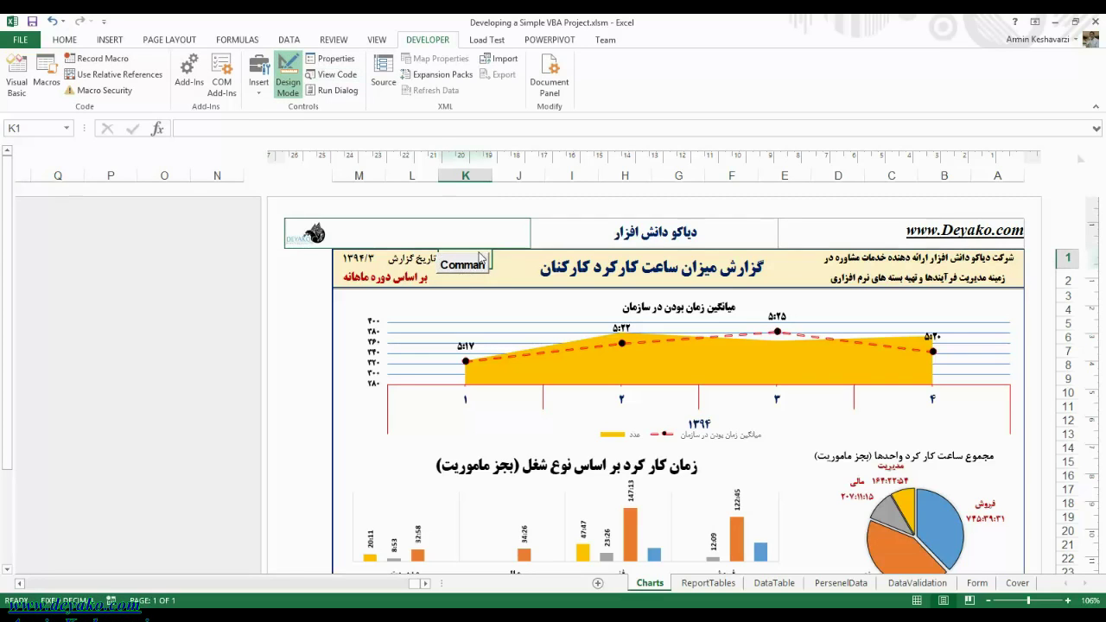
# - Change the command button's caption to 'Refresh' through CommandButton Object > Edit
pyautogui.rightClick(479, 259)
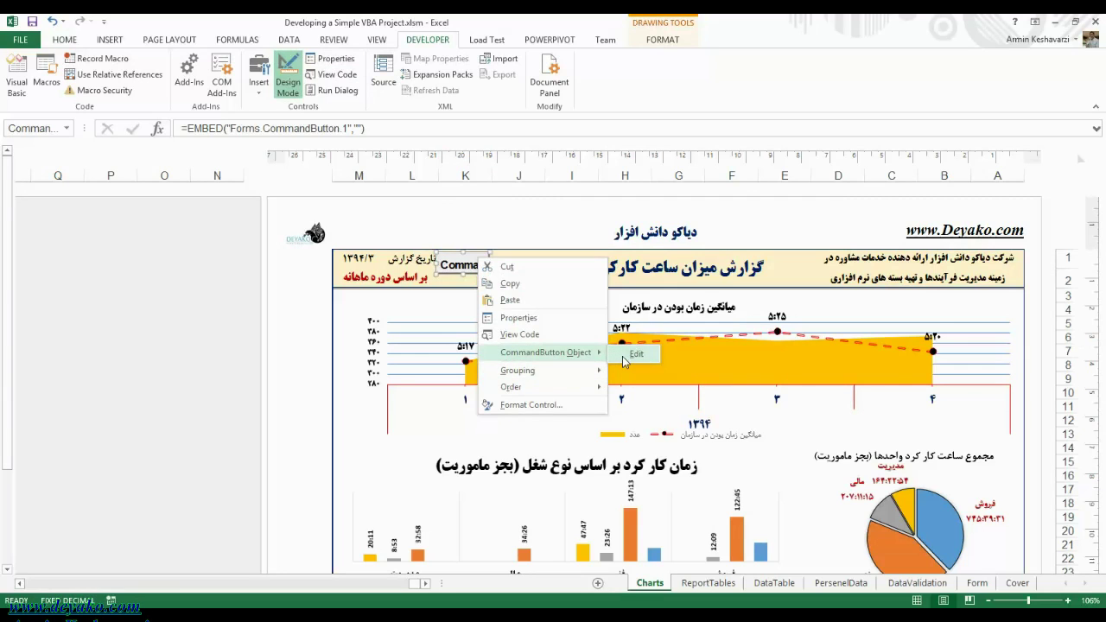
pyautogui.click(627, 351)
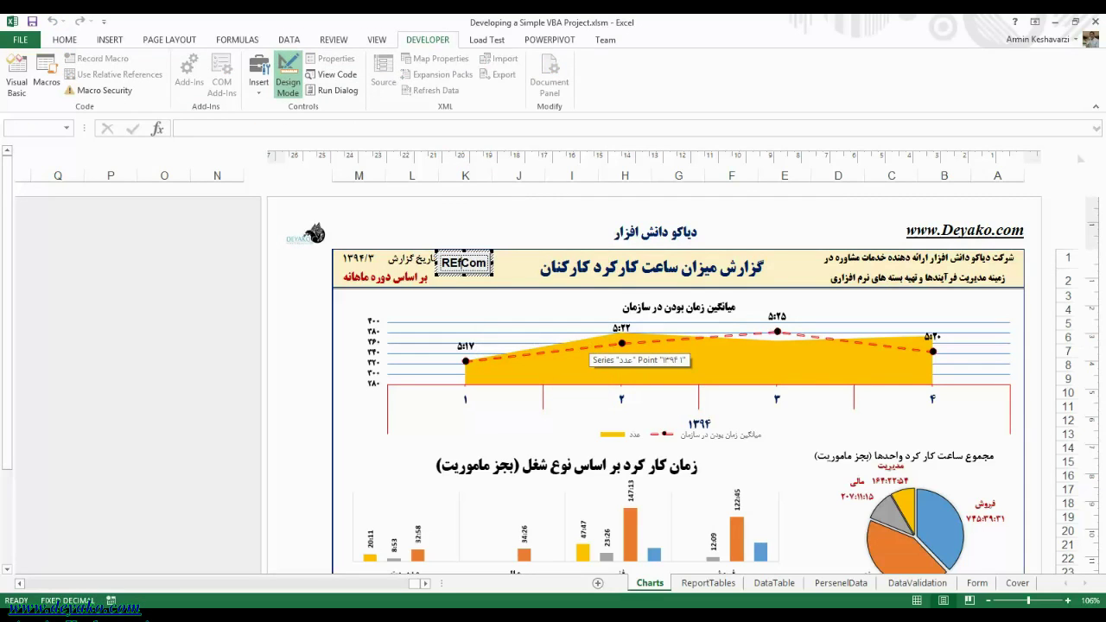
pyautogui.press('BackSpace')
pyautogui.write('e')
pyautogui.press('Delete')
pyautogui.press('Delete')
pyautogui.press('Delete')
pyautogui.write('fresh')
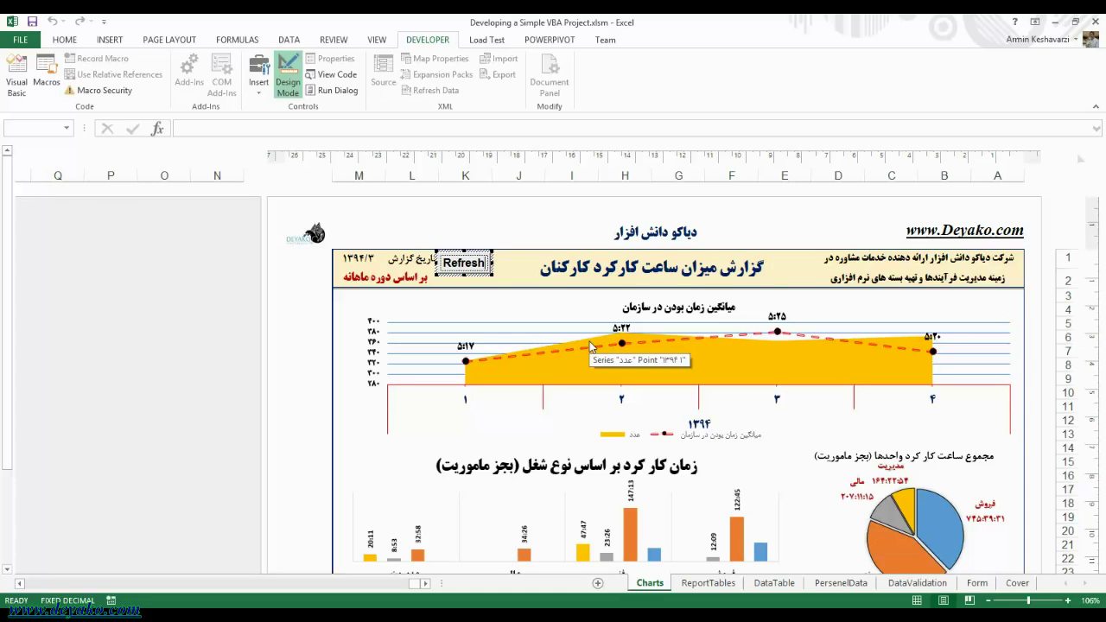
pyautogui.click(506, 294)
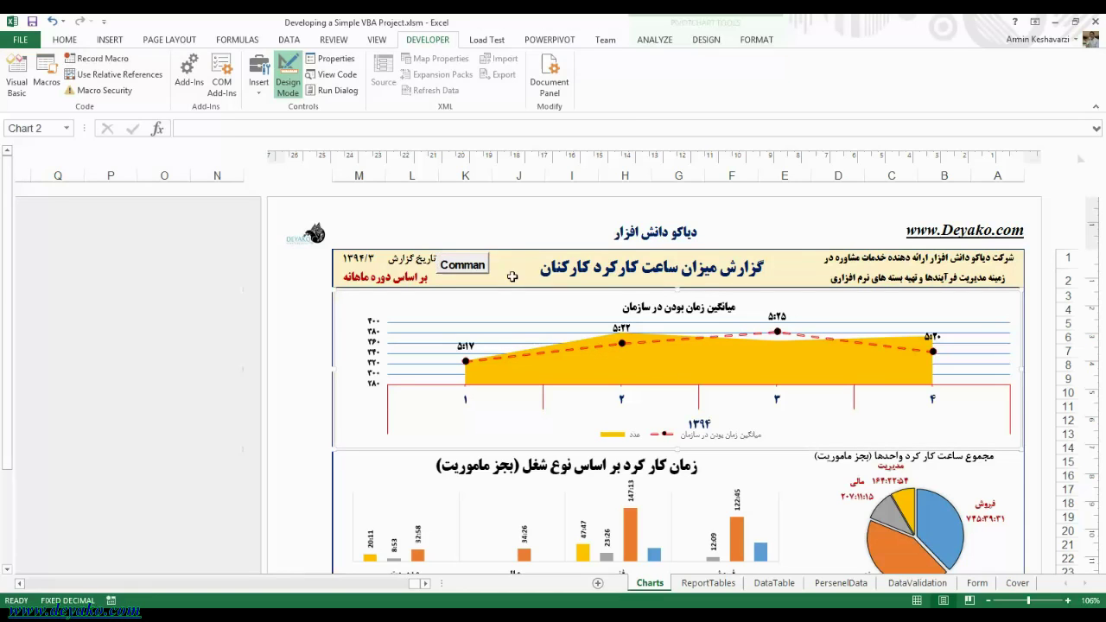
pyautogui.write('Refresh')
pyautogui.click(486, 268)
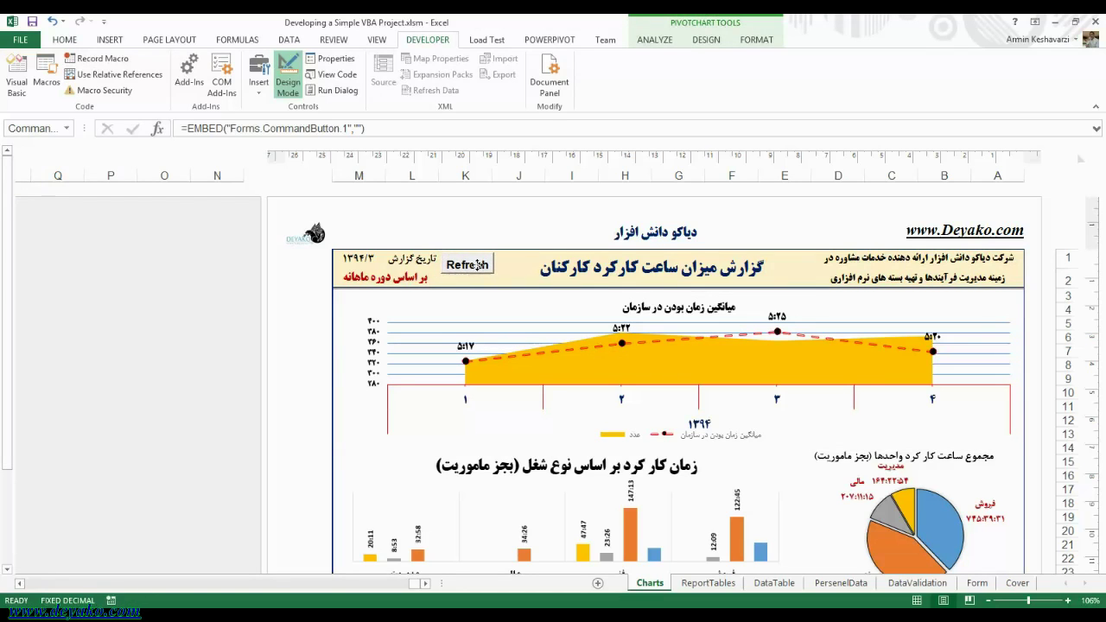
pyautogui.click(522, 271)
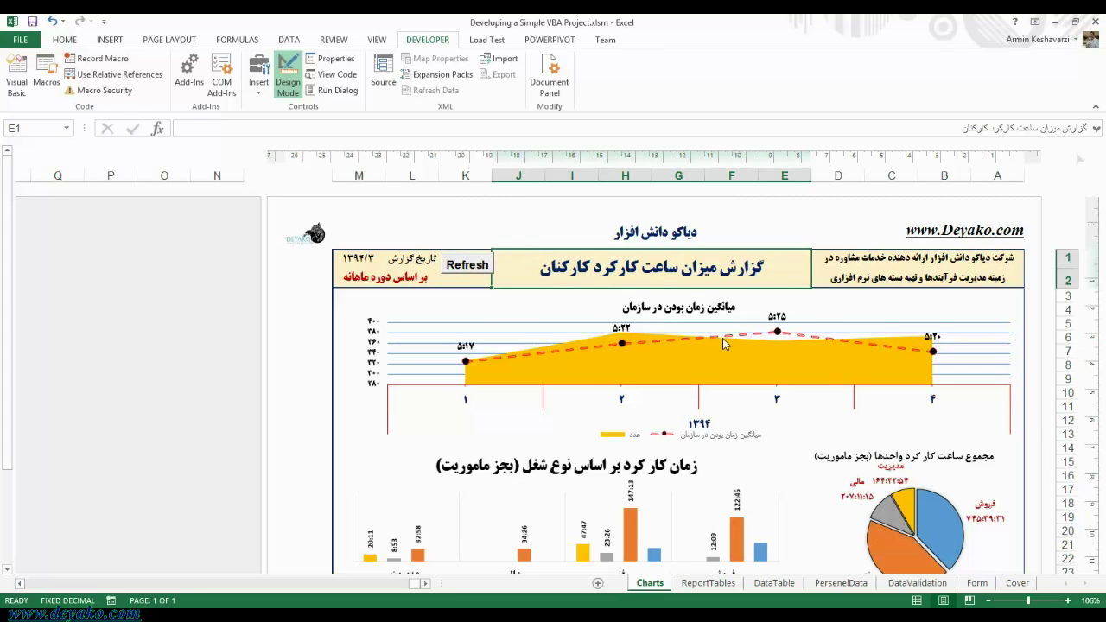
# - Drag the Refresh button slightly down-left beside the report date and check it against the header cells
pyautogui.moveTo(496, 268); pyautogui.dragTo(489, 273)
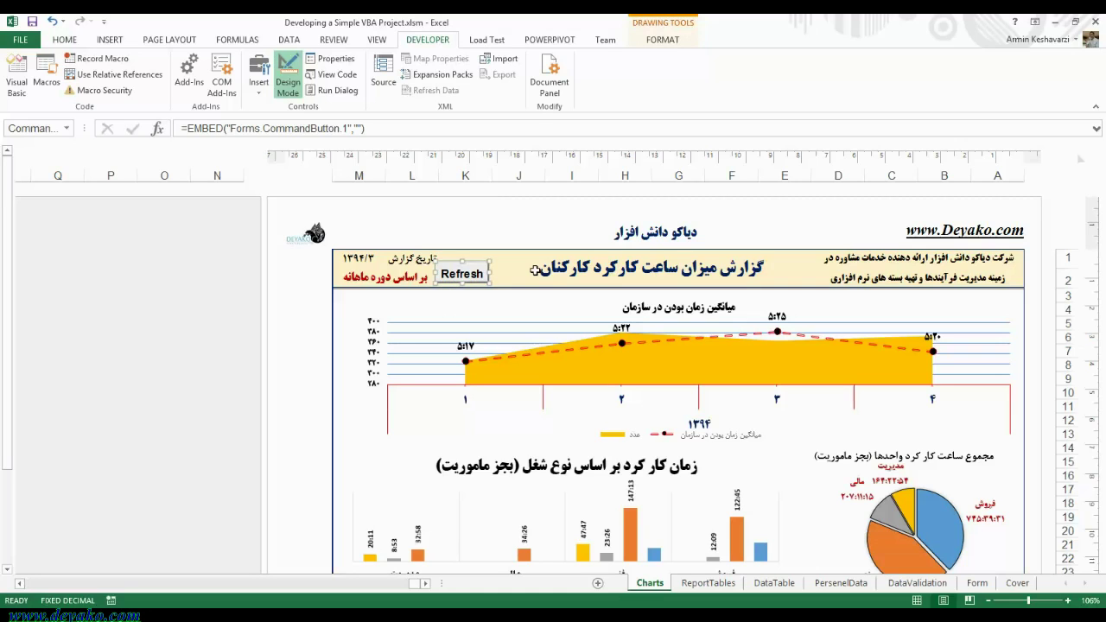
pyautogui.click(535, 271)
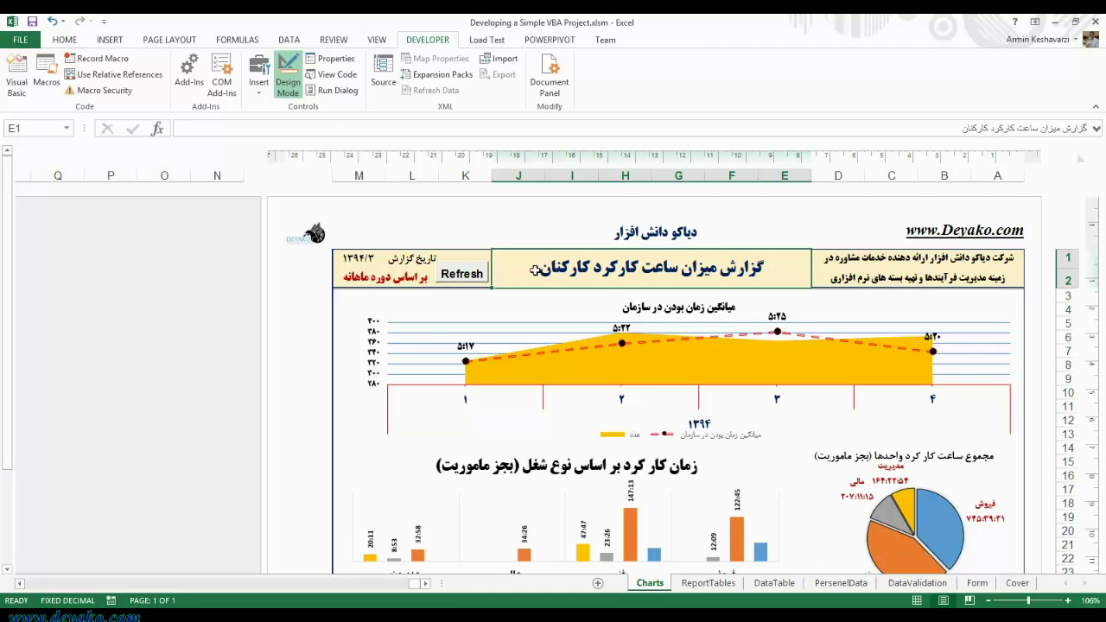
pyautogui.click(365, 293)
pyautogui.click(378, 278)
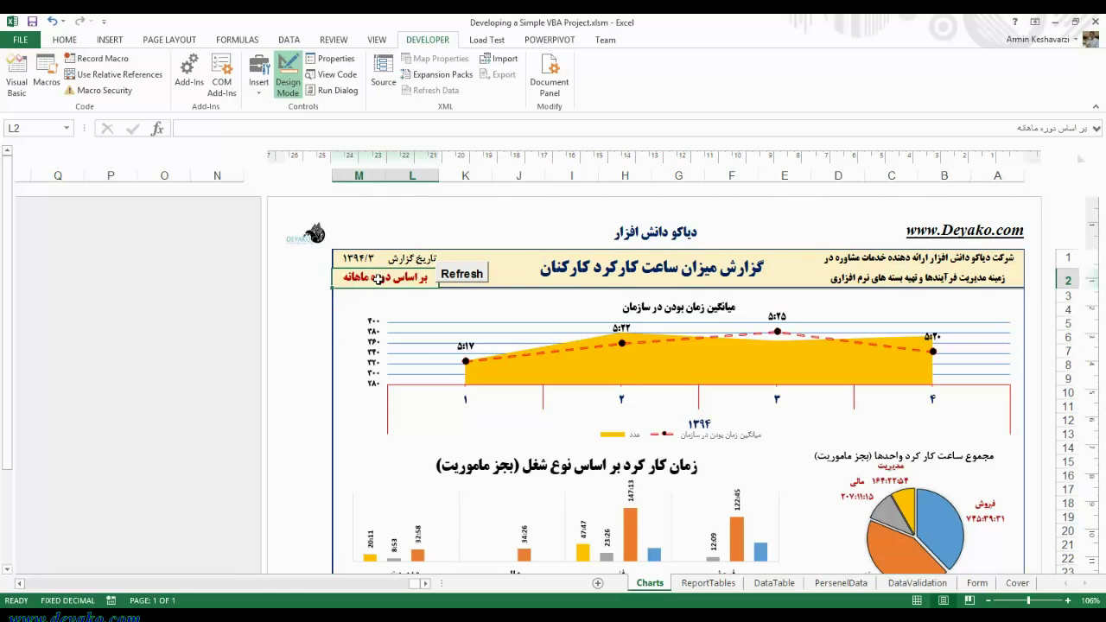
pyautogui.click(397, 261)
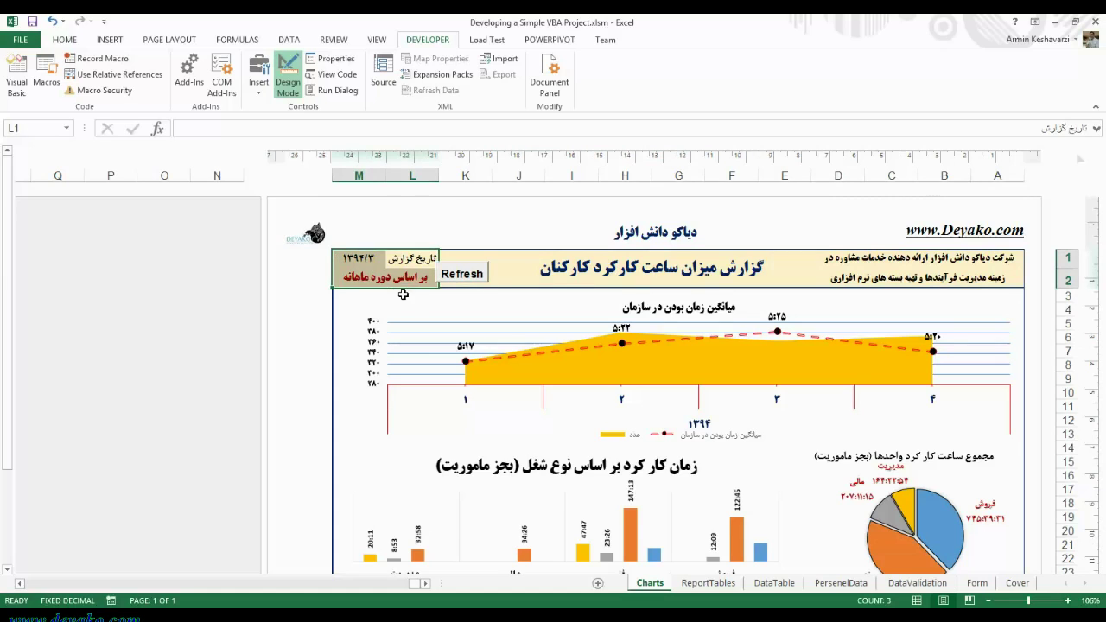
pyautogui.click(584, 271)
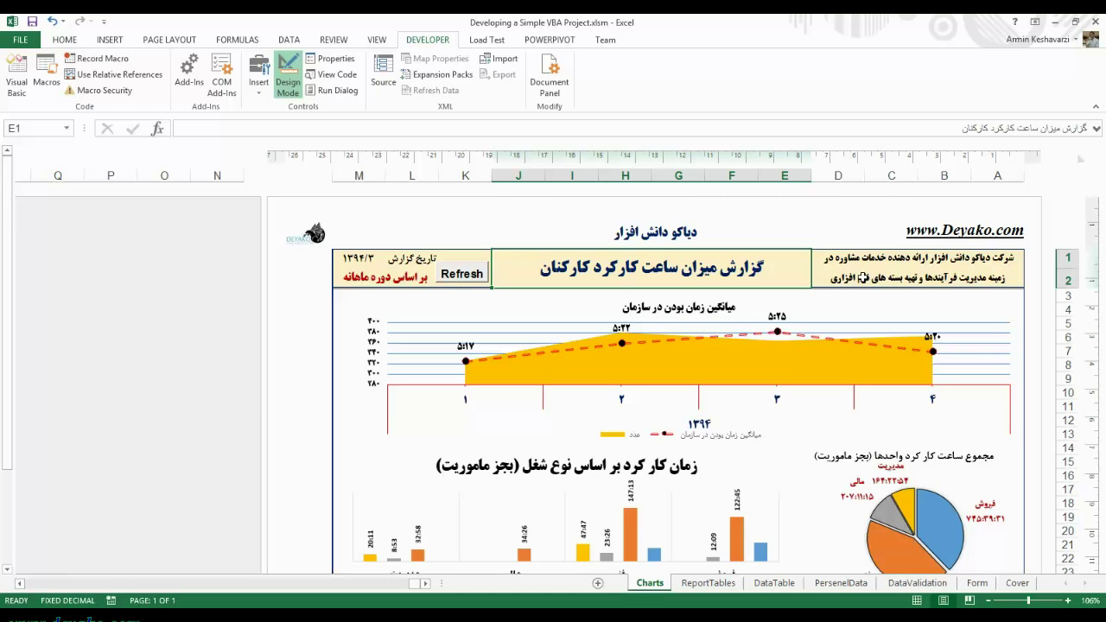
pyautogui.click(863, 278)
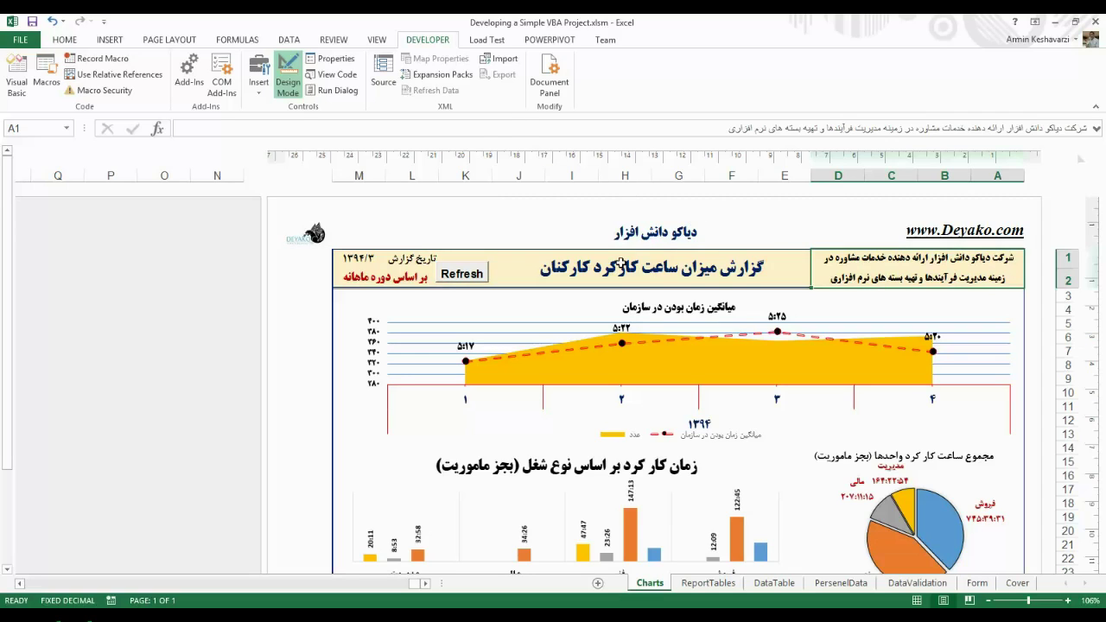
pyautogui.click(622, 268)
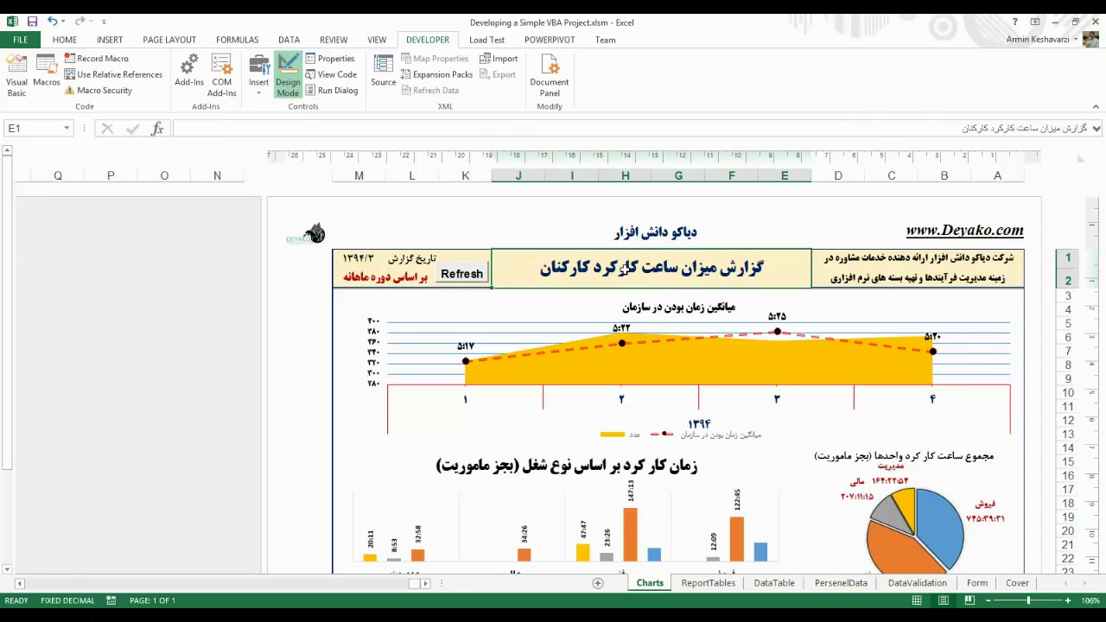